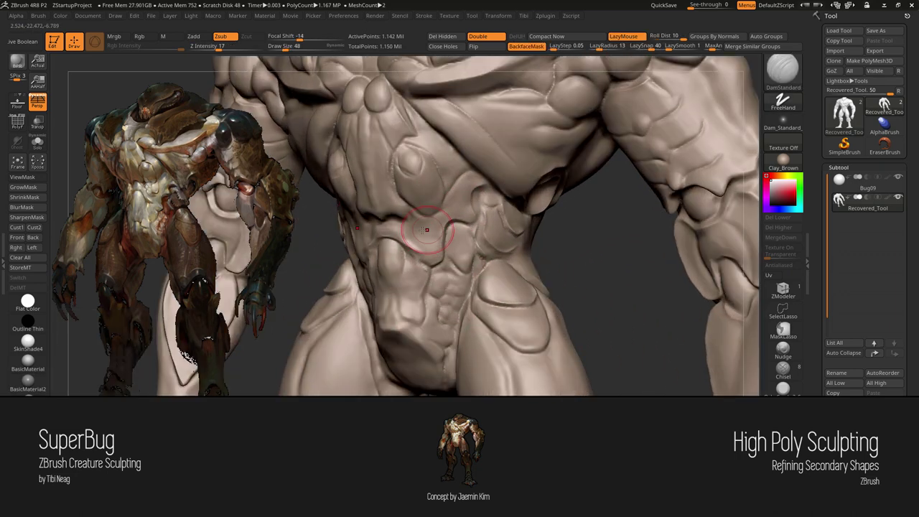
# Carve a crease into the lower abdomen plate with DamStandard, adjusting brush size
pyautogui.moveTo(426, 229); pyautogui.dragTo(429, 253)
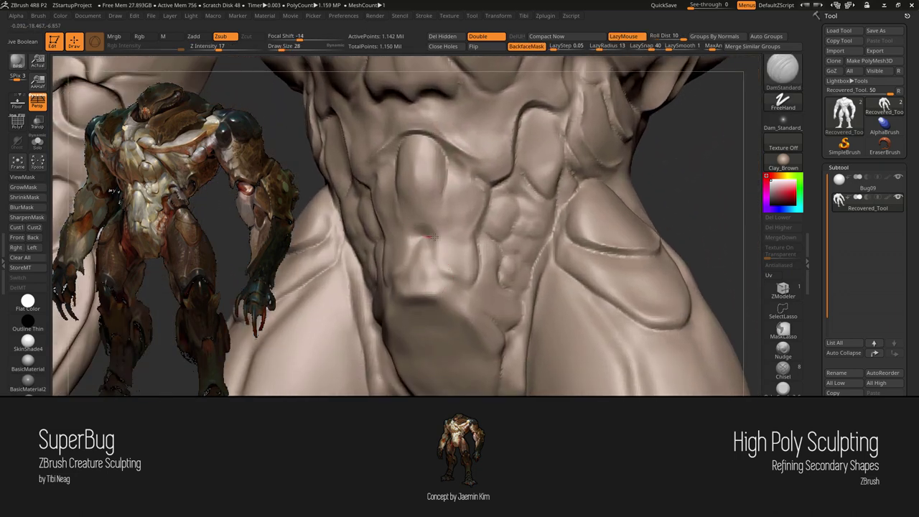
pyautogui.press('[')
pyautogui.moveTo(433, 242); pyautogui.dragTo(432, 245)
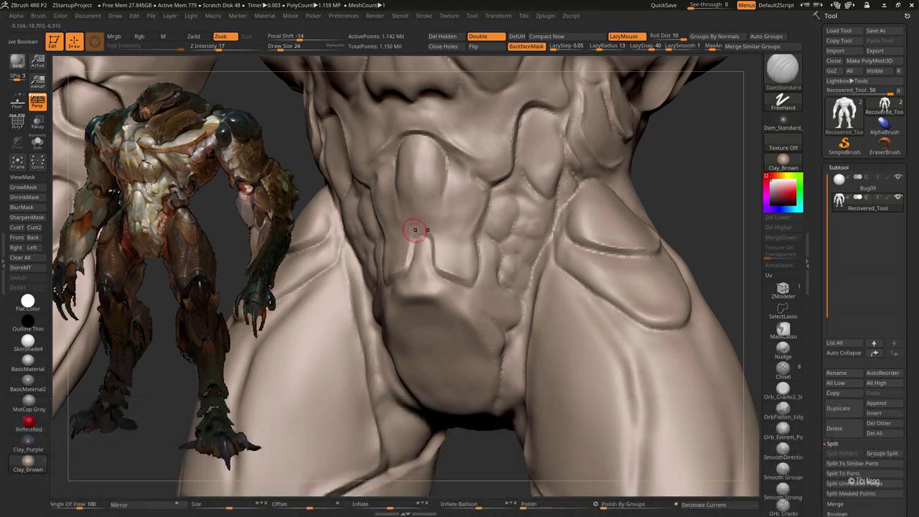
pyautogui.press(']')
pyautogui.moveTo(415, 229); pyautogui.dragTo(425, 289)
# Carve creases into the groin area, briefly swapping to Clay and back to DamStandard
pyautogui.moveTo(425, 313); pyautogui.dragTo(419, 288, button='right')
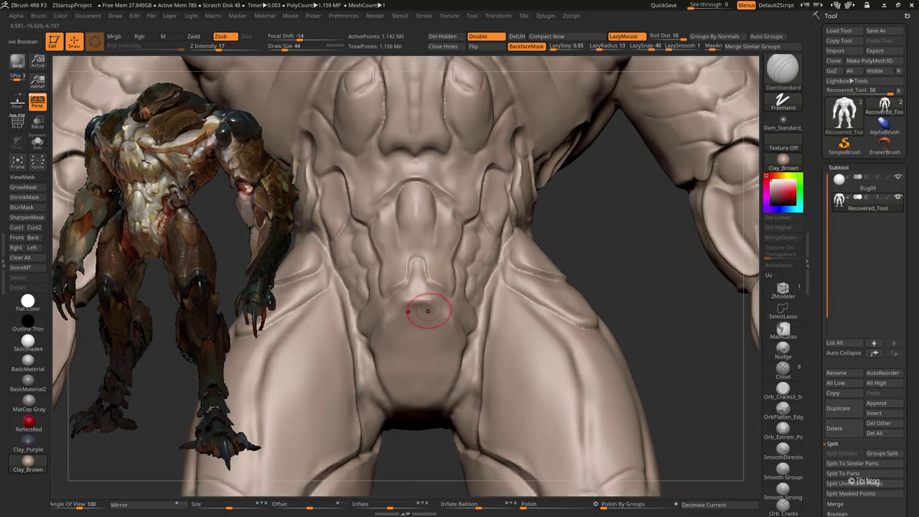
pyautogui.press(']')
pyautogui.press(']')
pyautogui.press(']')
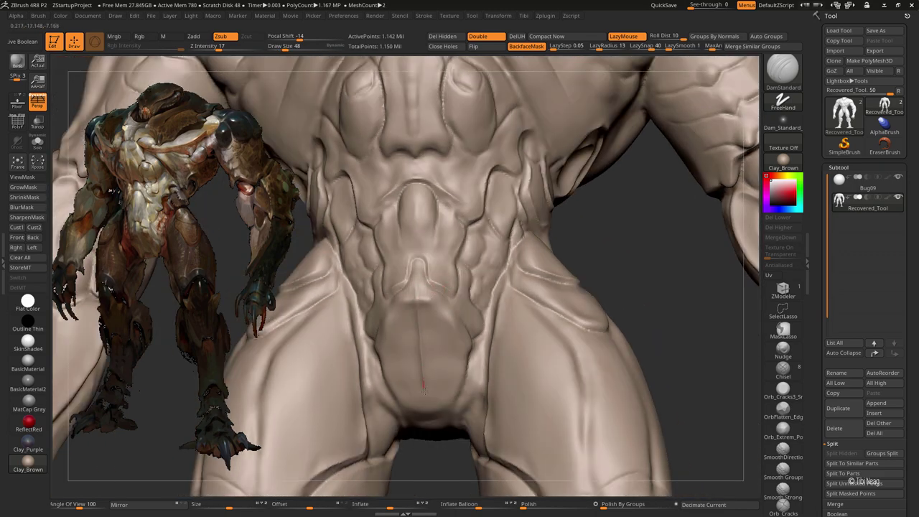
pyautogui.keyDown('alt'); pyautogui.moveTo(420, 368); pyautogui.dragTo(419, 343, button='right'); pyautogui.keyUp('alt')
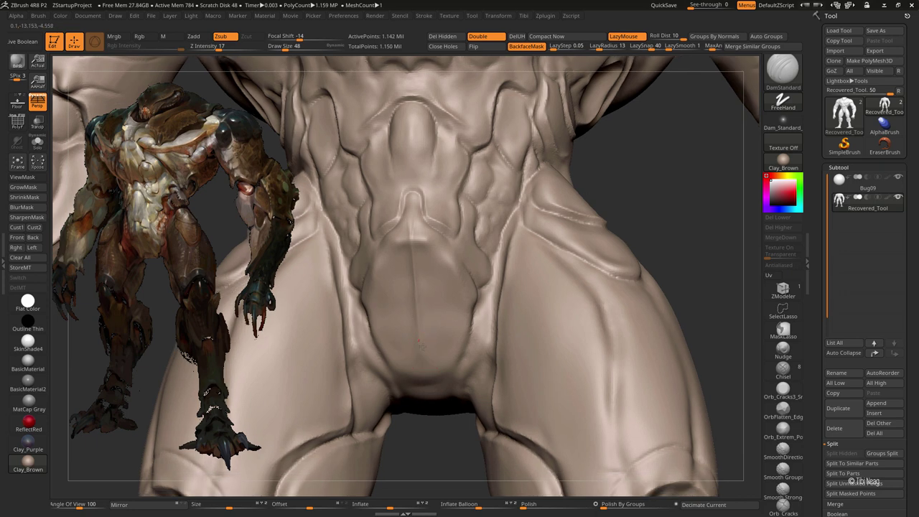
pyautogui.press('[')
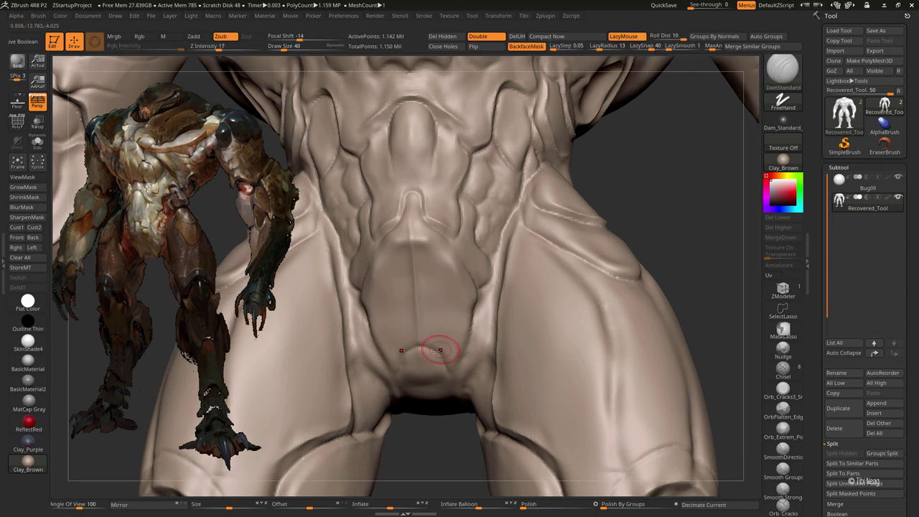
pyautogui.moveTo(439, 350); pyautogui.dragTo(463, 364, button='right')
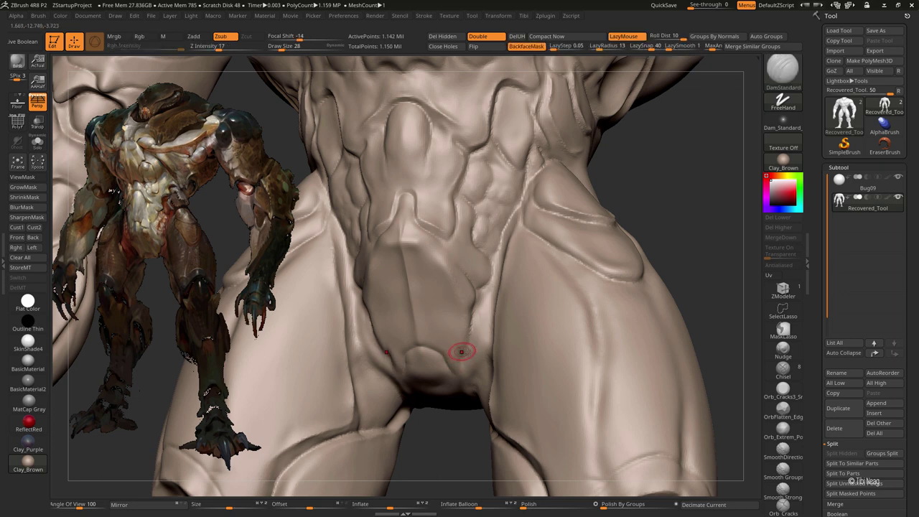
pyautogui.press('b')
pyautogui.press('c')
pyautogui.press('l')
pyautogui.press('b')
pyautogui.press('d')
pyautogui.press('s')
pyautogui.moveTo(447, 333); pyautogui.dragTo(466, 323, button='right')
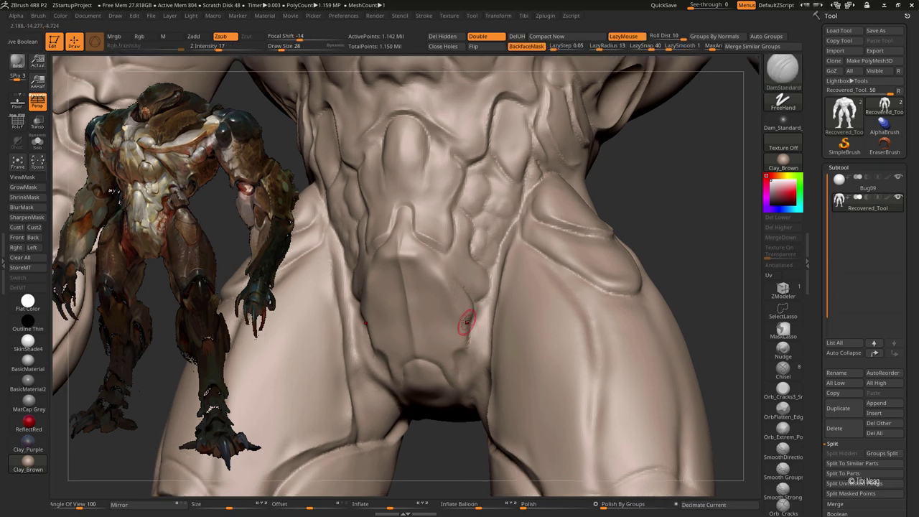
# Reshape the side of the torso with the Move brush, switching briefly to Clay
pyautogui.moveTo(456, 379)
pyautogui.keyDown('alt'); pyautogui.mouseDown(button='right')
pyautogui.moveTo(455, 305)
pyautogui.moveTo(587, 234)
pyautogui.moveTo(465, 269)
pyautogui.moveTo(678, 150)
pyautogui.moveTo(462, 207)
pyautogui.moveTo(628, 327)
pyautogui.mouseUp(button='right'); pyautogui.keyUp('alt')
pyautogui.press('b')
pyautogui.press('c')
pyautogui.press('l')
pyautogui.keyDown('alt'); pyautogui.moveTo(459, 301); pyautogui.dragTo(430, 230, button='right'); pyautogui.keyUp('alt')
pyautogui.press('b')
pyautogui.press('m')
pyautogui.press('v')
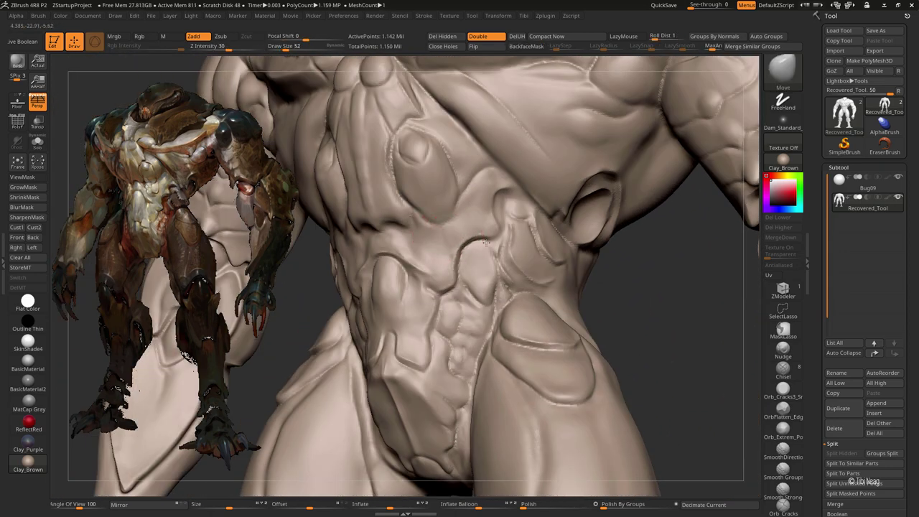
pyautogui.moveTo(438, 207)
pyautogui.mouseDown(button='right')
pyautogui.moveTo(424, 217)
pyautogui.moveTo(440, 147)
pyautogui.mouseUp(button='right')
pyautogui.press('b')
pyautogui.press('c')
pyautogui.press('l')
pyautogui.press('b')
pyautogui.press('m')
pyautogui.press('v')
# Build up clay volume on the mid-abdomen plates below the chest, tuning brush size
pyautogui.moveTo(461, 205)
pyautogui.mouseDown(button='right')
pyautogui.moveTo(451, 231)
pyautogui.moveTo(448, 224)
pyautogui.mouseUp(button='right')
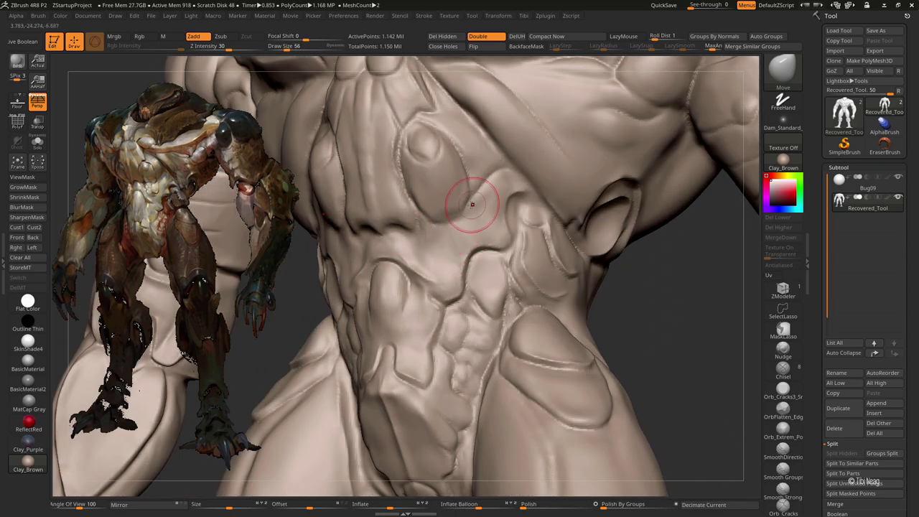
pyautogui.press('b')
pyautogui.press('c')
pyautogui.press('l')
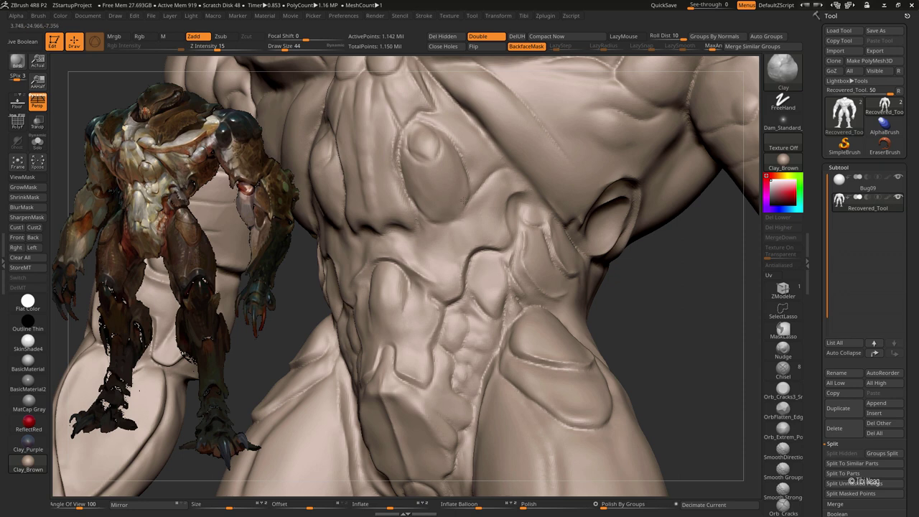
pyautogui.press('[')
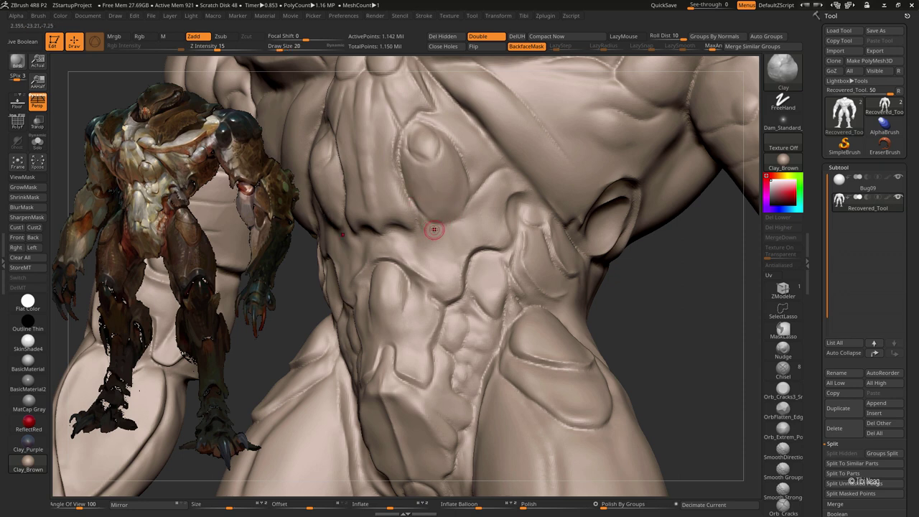
pyautogui.press(']')
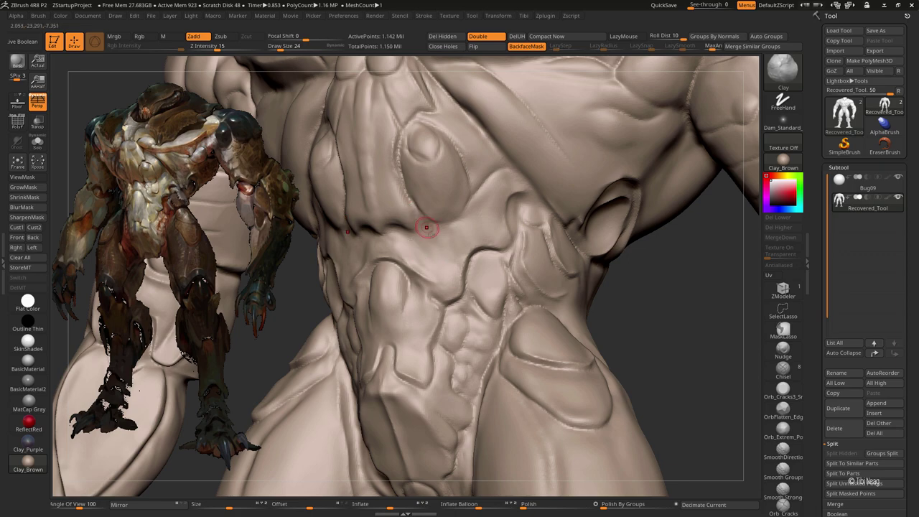
pyautogui.moveTo(426, 227); pyautogui.dragTo(424, 202)
# Carve a crease along the flank plate with DamStandard
pyautogui.press('b')
pyautogui.press('d')
pyautogui.press('s')
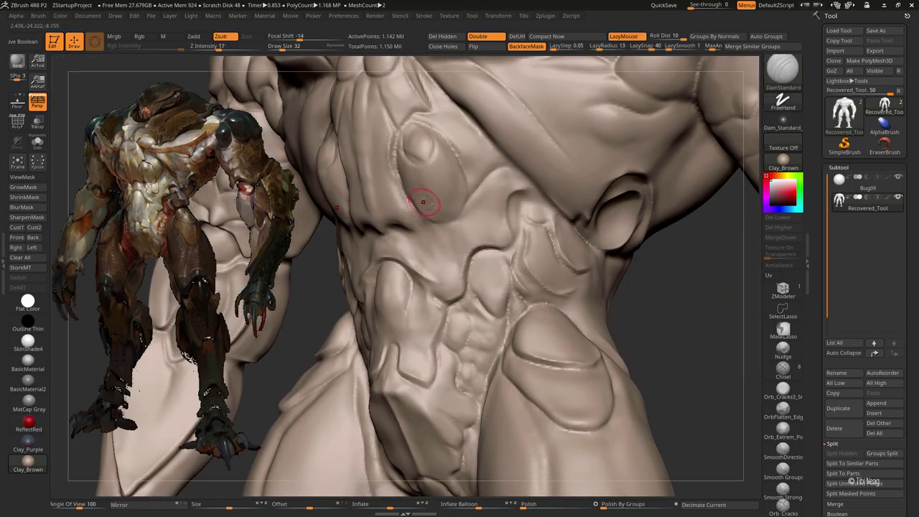
pyautogui.moveTo(423, 202); pyautogui.dragTo(461, 199, button='right')
pyautogui.moveTo(488, 158)
pyautogui.mouseDown(button='right')
pyautogui.moveTo(485, 142)
pyautogui.moveTo(476, 180)
pyautogui.moveTo(459, 139)
pyautogui.moveTo(484, 193)
pyautogui.moveTo(430, 198)
pyautogui.moveTo(414, 245)
pyautogui.moveTo(488, 196)
pyautogui.mouseUp(button='right')
pyautogui.press('b')
pyautogui.press('c')
pyautogui.press('l')
pyautogui.press('b')
pyautogui.press('d')
pyautogui.press('s')
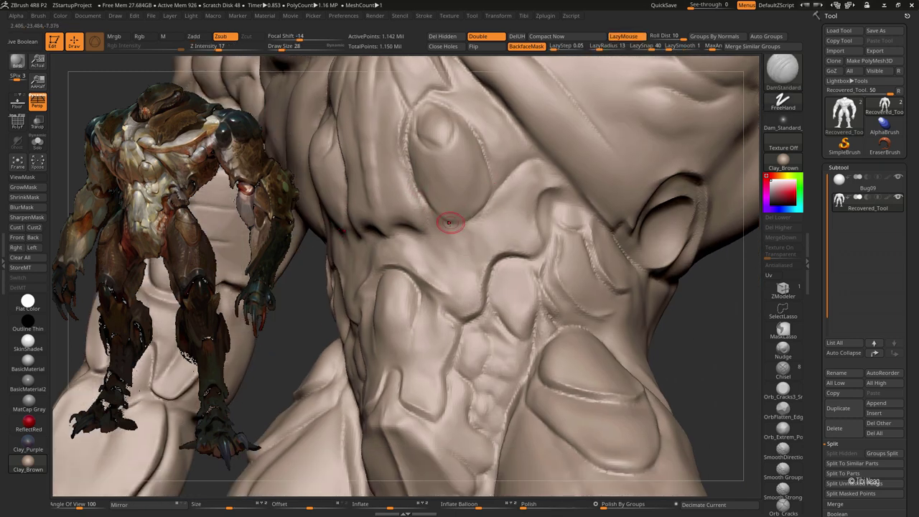
pyautogui.moveTo(479, 234)
pyautogui.mouseDown()
pyautogui.moveTo(494, 221)
pyautogui.moveTo(480, 241)
pyautogui.mouseUp()
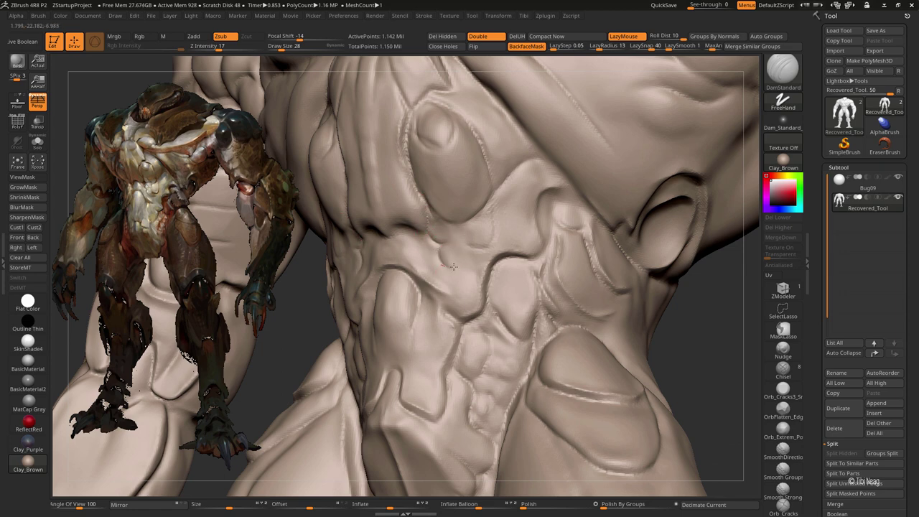
# Add clay along the upper side of the torso with a smaller Clay brush
pyautogui.press('b')
pyautogui.press('c')
pyautogui.press('l')
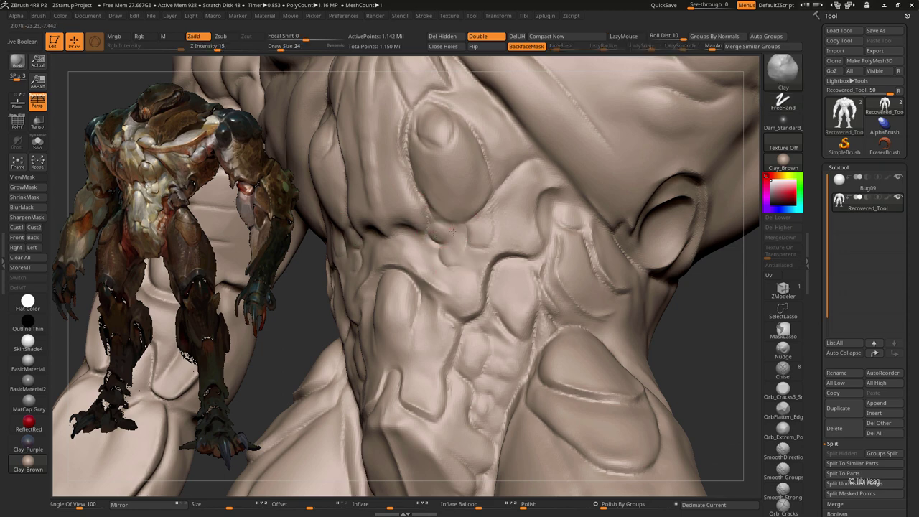
pyautogui.press('[')
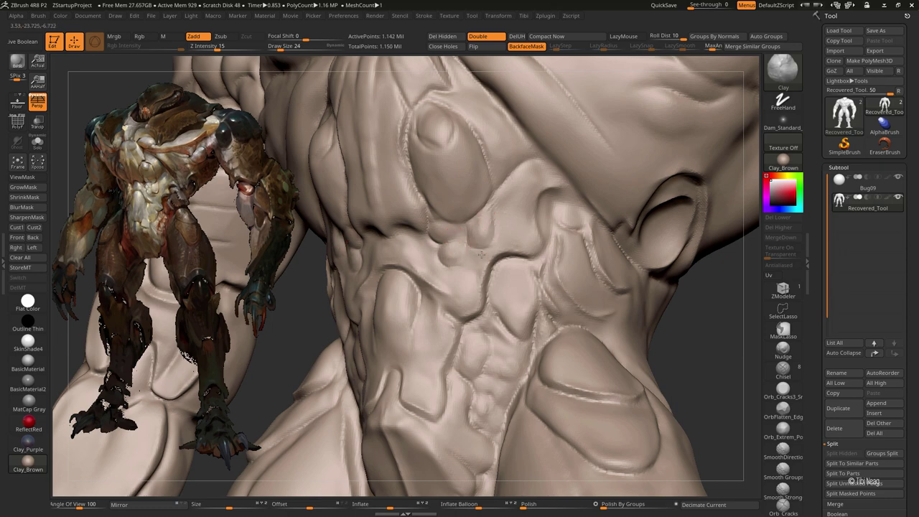
pyautogui.press('f')
pyautogui.moveTo(390, 148)
pyautogui.mouseDown()
pyautogui.moveTo(640, 127)
pyautogui.moveTo(390, 248)
pyautogui.moveTo(449, 309)
pyautogui.moveTo(413, 248)
pyautogui.mouseUp()
pyautogui.press(']')
# Alternate DamStandard and Clay on the upper torso, resizing the brush
pyautogui.press('b')
pyautogui.press('d')
pyautogui.press('s')
pyautogui.press(']')
pyautogui.press(']')
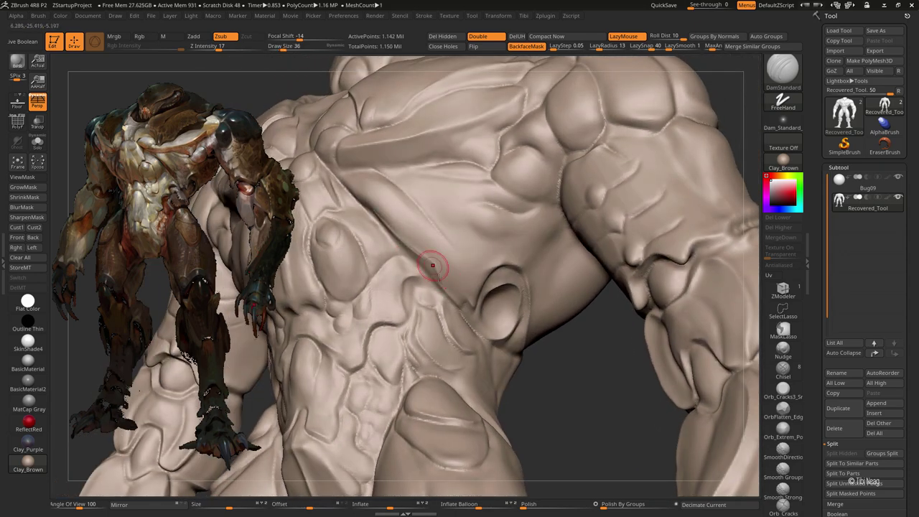
pyautogui.press('b')
pyautogui.press('c')
pyautogui.press('l')
pyautogui.press('[')
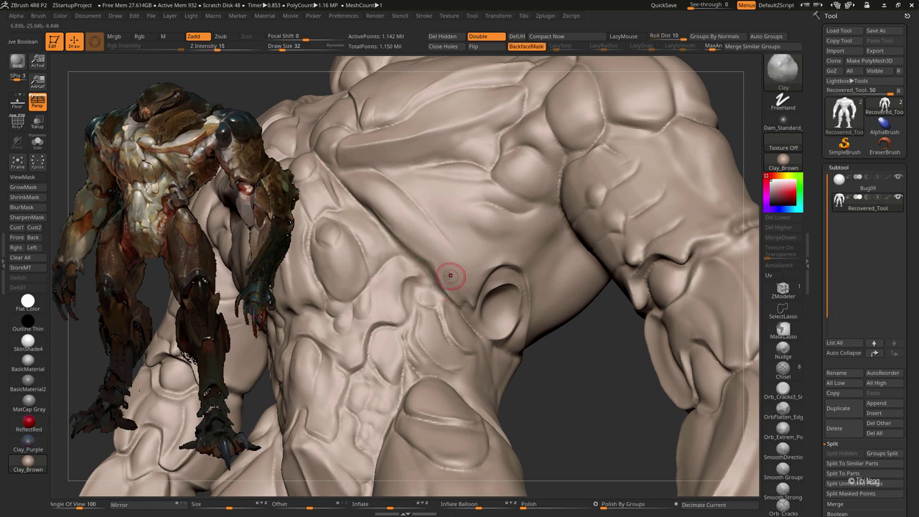
# Carve a small crease on the chest near the pectoral, then add clay
pyautogui.press('b')
pyautogui.press('d')
pyautogui.press('s')
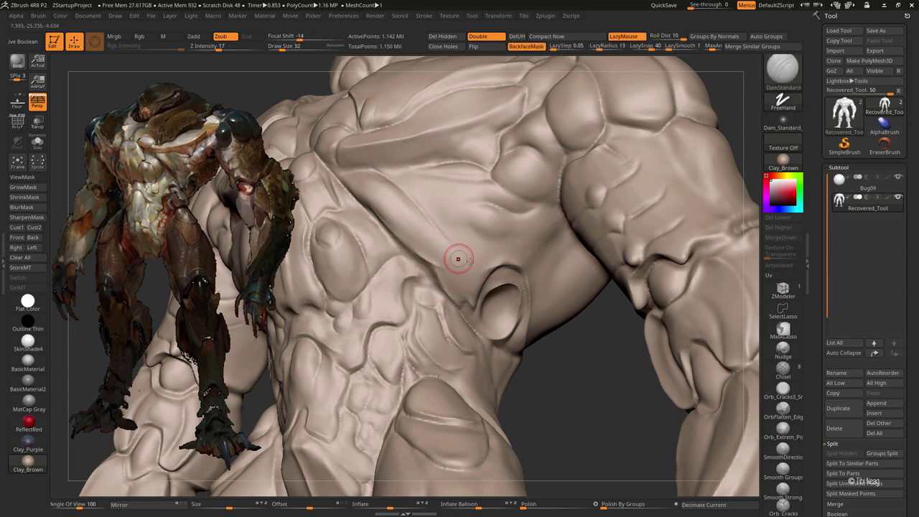
pyautogui.moveTo(462, 205); pyautogui.dragTo(450, 206)
pyautogui.moveTo(514, 217); pyautogui.dragTo(461, 205)
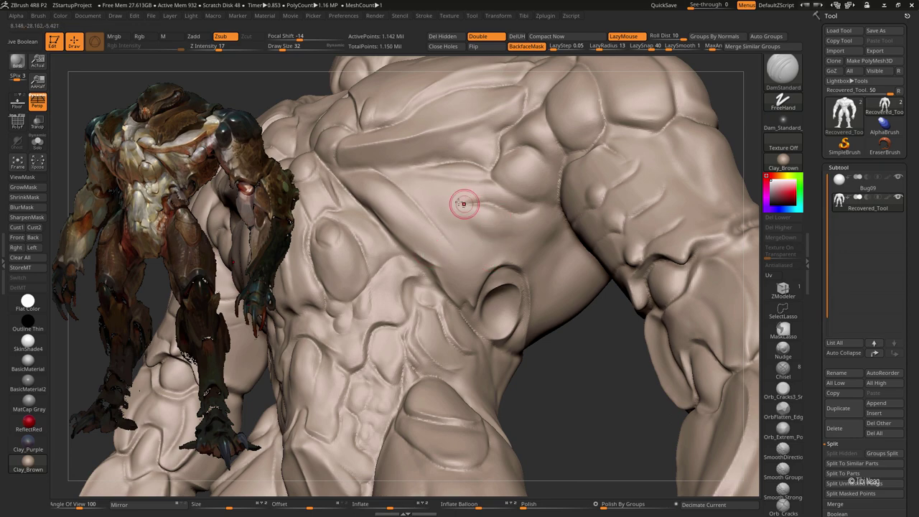
pyautogui.press('b')
pyautogui.press('c')
pyautogui.press('l')
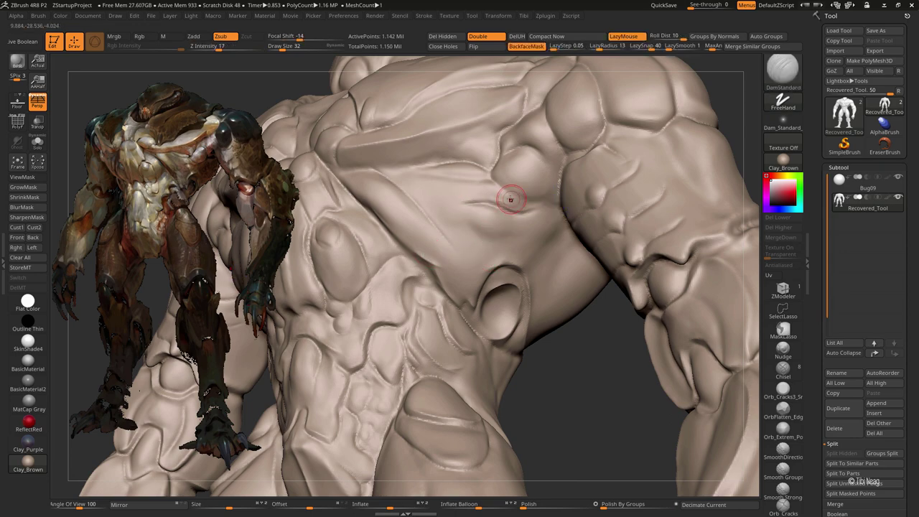
pyautogui.moveTo(495, 197); pyautogui.dragTo(588, 207, button='right')
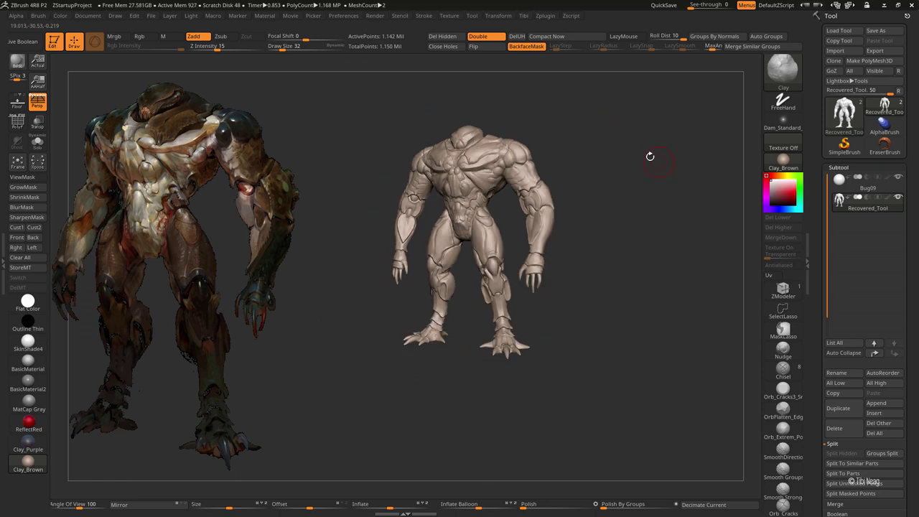
# Frame the sculpt and clear all stored camera views
pyautogui.press('f')
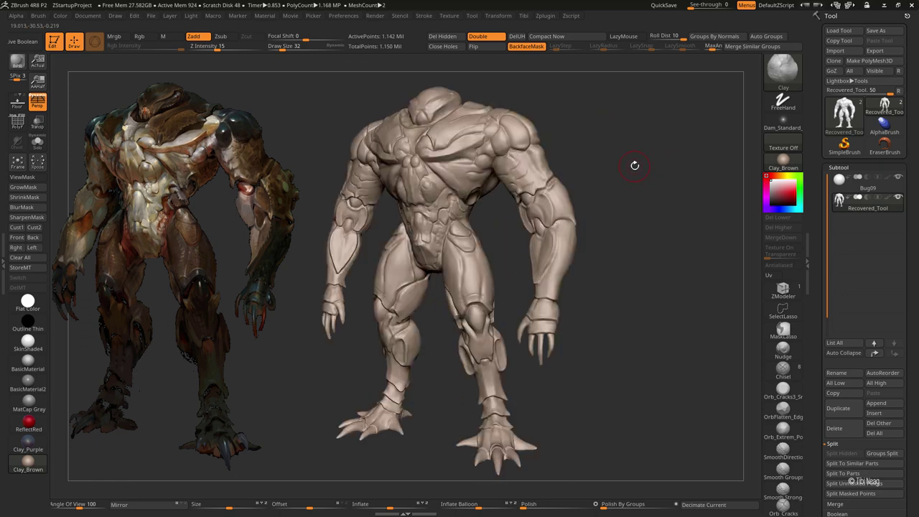
pyautogui.click(20, 257)
pyautogui.click(445, 144)
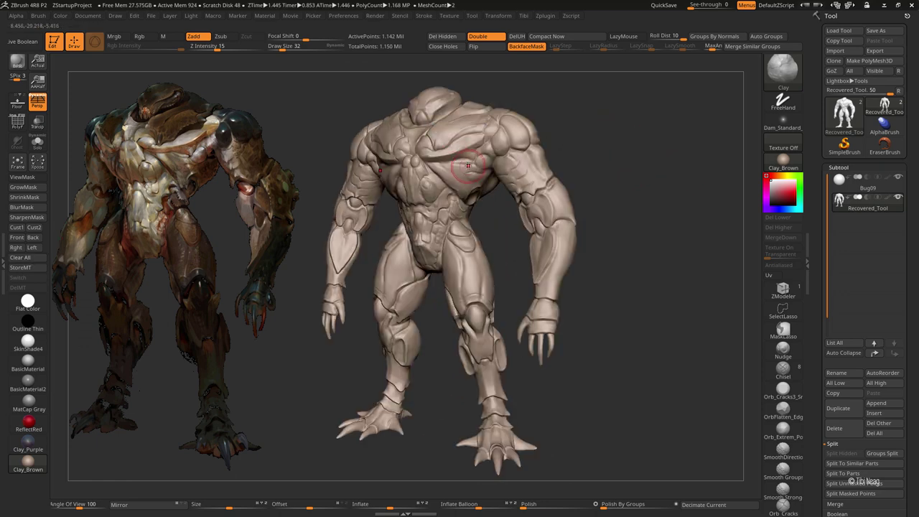
# Turn to the back and deepen the spine crease with DamStandard
pyautogui.moveTo(619, 121)
pyautogui.mouseDown()
pyautogui.moveTo(421, 240)
pyautogui.moveTo(430, 258)
pyautogui.moveTo(463, 213)
pyautogui.mouseUp()
pyautogui.press('b')
pyautogui.press('d')
pyautogui.press('s')
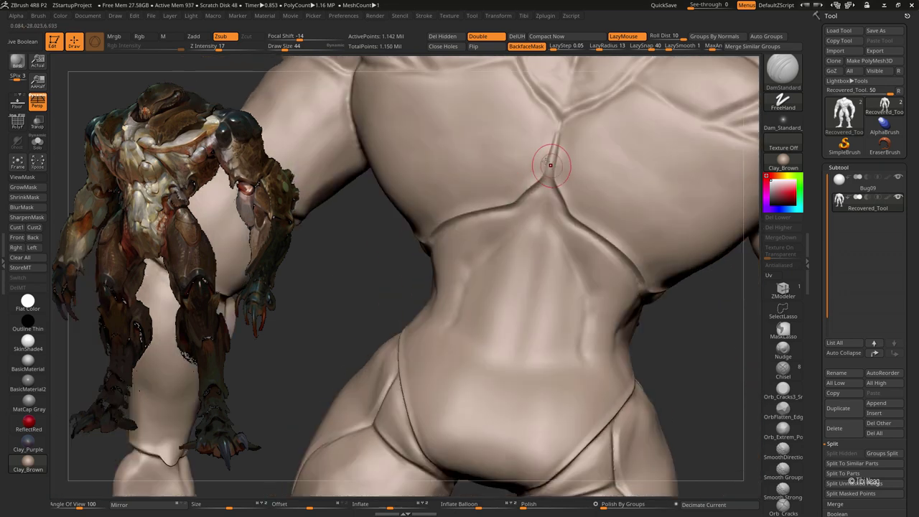
pyautogui.moveTo(555, 124); pyautogui.dragTo(550, 160)
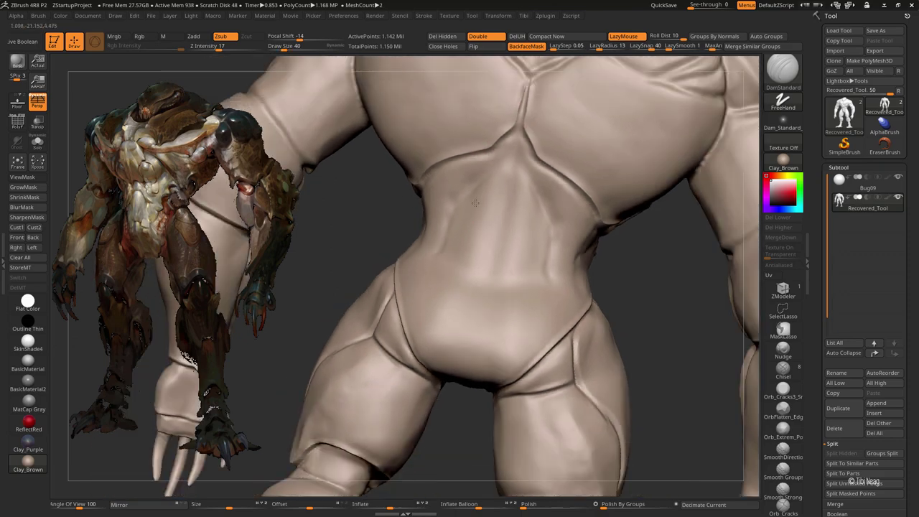
# Work under the hips with a smaller Clay brush, then the Standard brush
pyautogui.moveTo(506, 225)
pyautogui.mouseDown()
pyautogui.moveTo(349, 272)
pyautogui.moveTo(318, 293)
pyautogui.moveTo(322, 250)
pyautogui.mouseUp()
pyautogui.press('b')
pyautogui.press('c')
pyautogui.press('l')
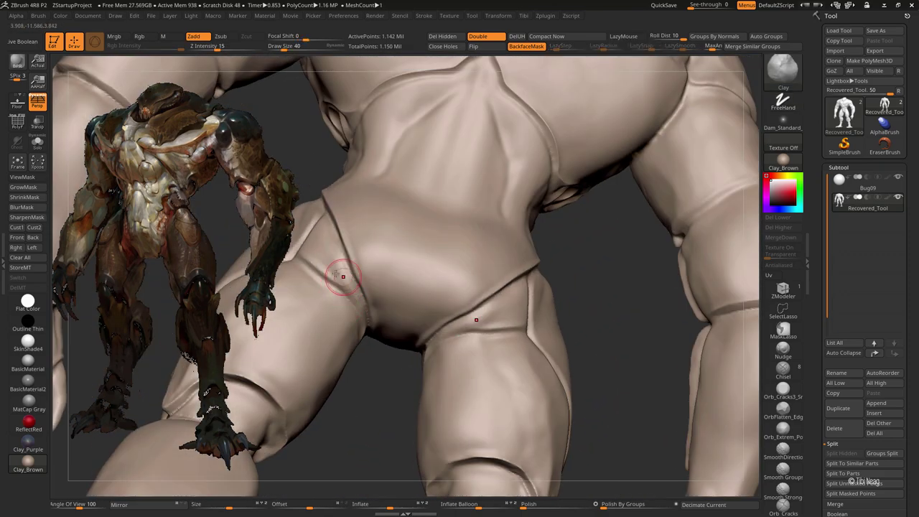
pyautogui.press('[')
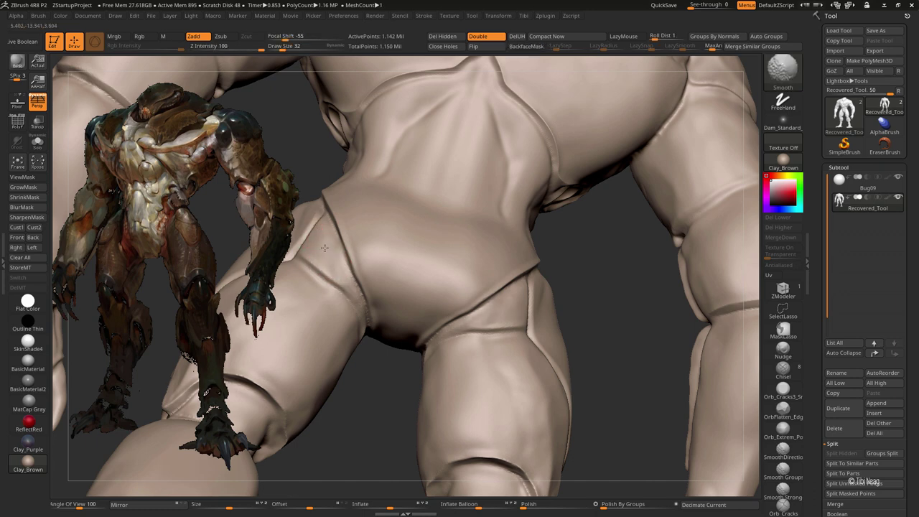
pyautogui.moveTo(349, 308)
pyautogui.mouseDown()
pyautogui.moveTo(322, 299)
pyautogui.moveTo(343, 257)
pyautogui.moveTo(337, 249)
pyautogui.mouseUp()
pyautogui.press('b')
pyautogui.press('s')
pyautogui.press('t')
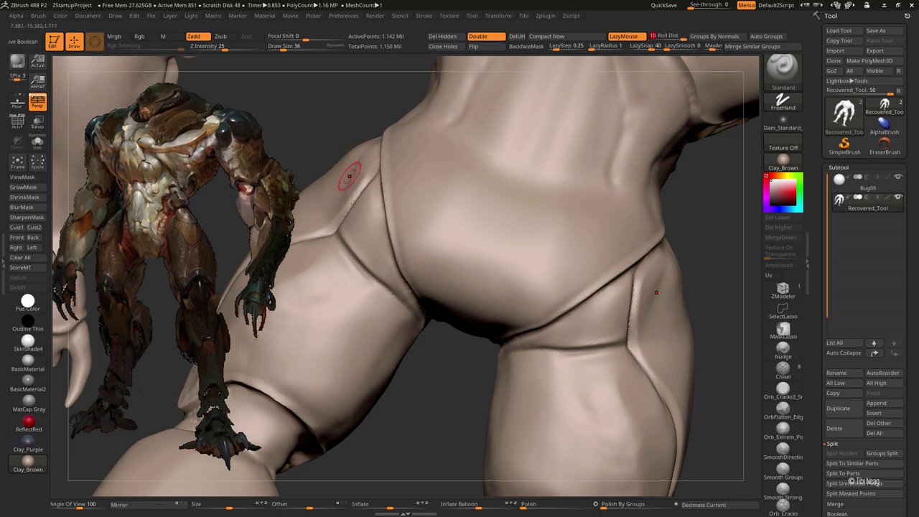
# Carve a thin crease along the seam where the rear groin plate meets the thigh
pyautogui.press('b')
pyautogui.press('d')
pyautogui.press('s')
pyautogui.moveTo(345, 184); pyautogui.dragTo(326, 229)
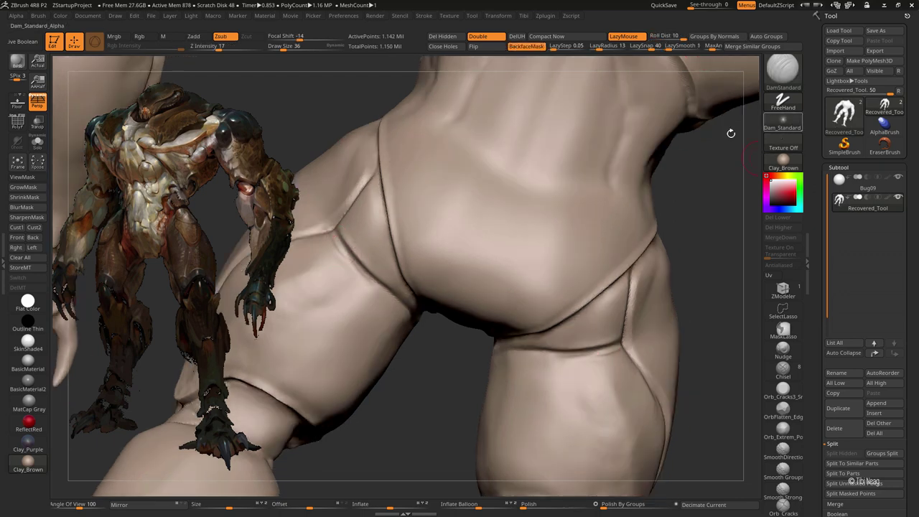
pyautogui.moveTo(606, 354); pyautogui.dragTo(563, 356)
pyautogui.press(']')
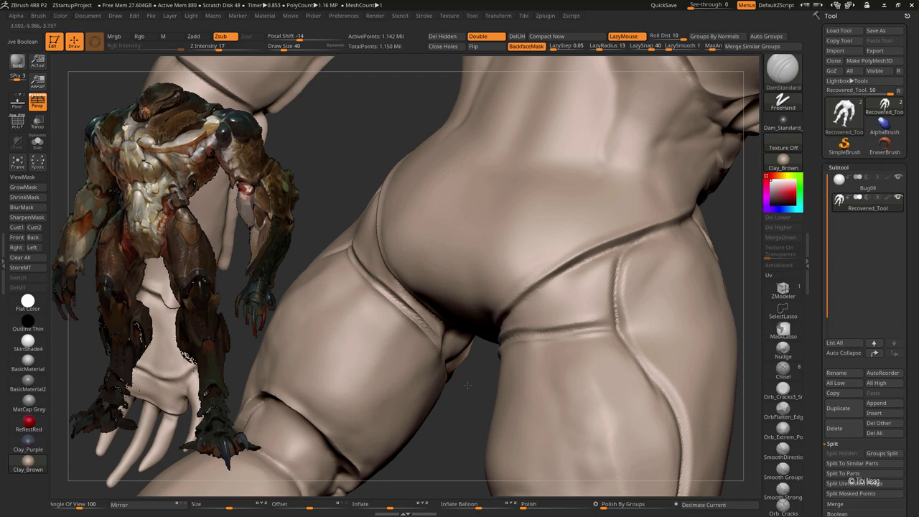
pyautogui.moveTo(466, 386)
pyautogui.mouseDown()
pyautogui.moveTo(502, 402)
pyautogui.moveTo(497, 301)
pyautogui.mouseUp()
# Hide the arms with a Ctrl+Shift lasso to expose the torso
pyautogui.press('b')
pyautogui.press('m')
pyautogui.press('v')
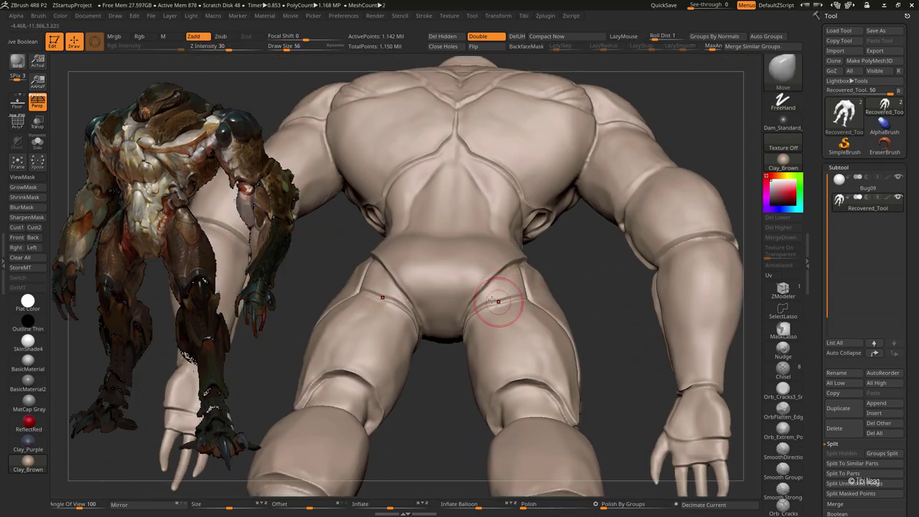
pyautogui.press('[')
pyautogui.press('[')
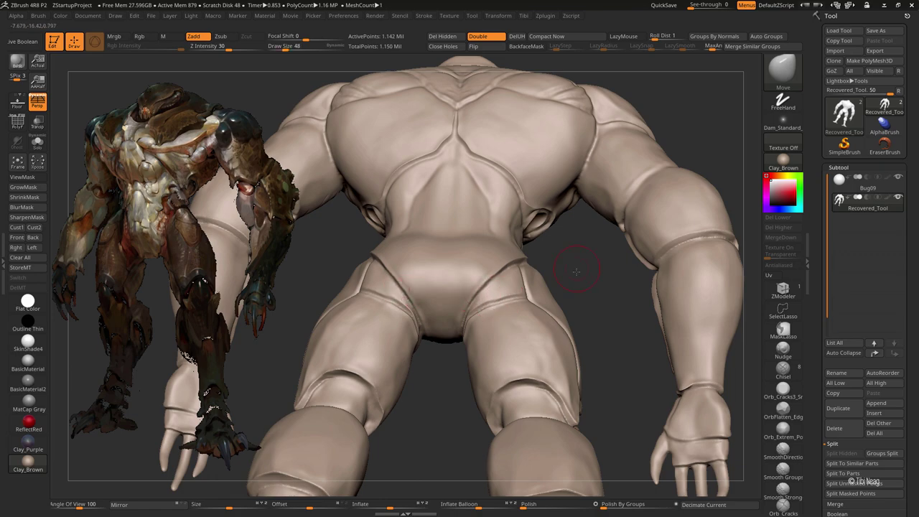
pyautogui.moveTo(576, 271)
pyautogui.mouseDown()
pyautogui.moveTo(626, 239)
pyautogui.moveTo(636, 154)
pyautogui.moveTo(656, 158)
pyautogui.moveTo(504, 87)
pyautogui.moveTo(575, 438)
pyautogui.mouseUp()
pyautogui.moveTo(639, 293)
pyautogui.mouseDown()
pyautogui.moveTo(603, 240)
pyautogui.moveTo(646, 307)
pyautogui.moveTo(481, 262)
pyautogui.mouseUp()
# Carve a groove across the side of the chest below the armpit with DamStandard
pyautogui.press('b')
pyautogui.press('d')
pyautogui.press('s')
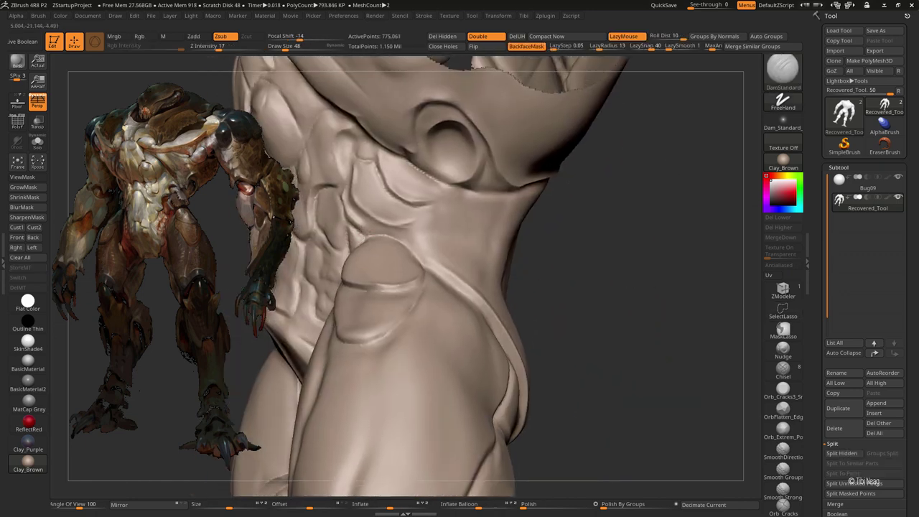
pyautogui.moveTo(632, 302); pyautogui.dragTo(353, 168)
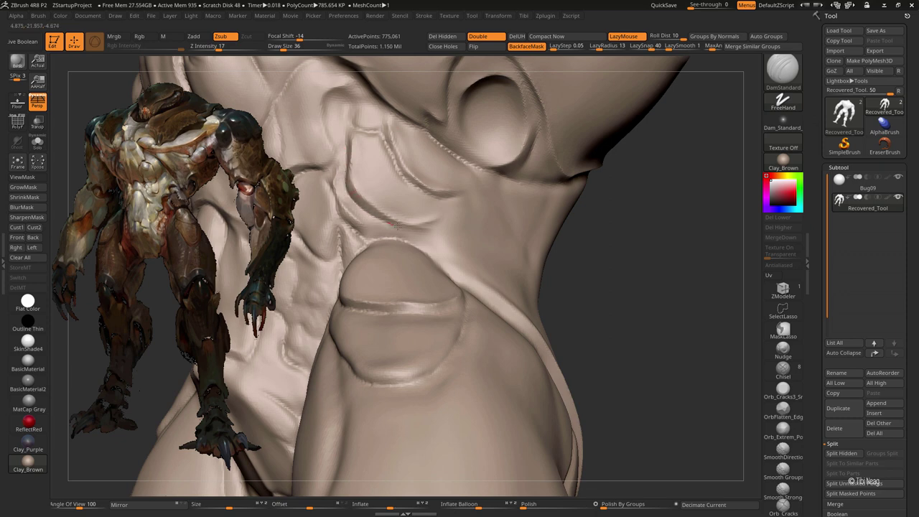
pyautogui.moveTo(397, 225)
pyautogui.mouseDown()
pyautogui.moveTo(466, 206)
pyautogui.moveTo(459, 221)
pyautogui.moveTo(385, 235)
pyautogui.mouseUp()
# Reframe the model and smooth the torso-side grooves with Shift
pyautogui.moveTo(471, 290); pyautogui.dragTo(443, 229)
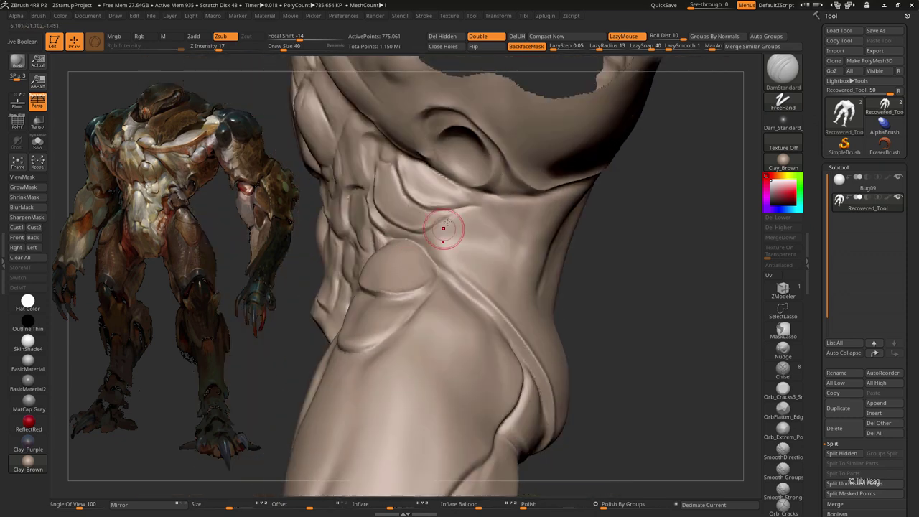
pyautogui.moveTo(538, 208); pyautogui.dragTo(450, 181)
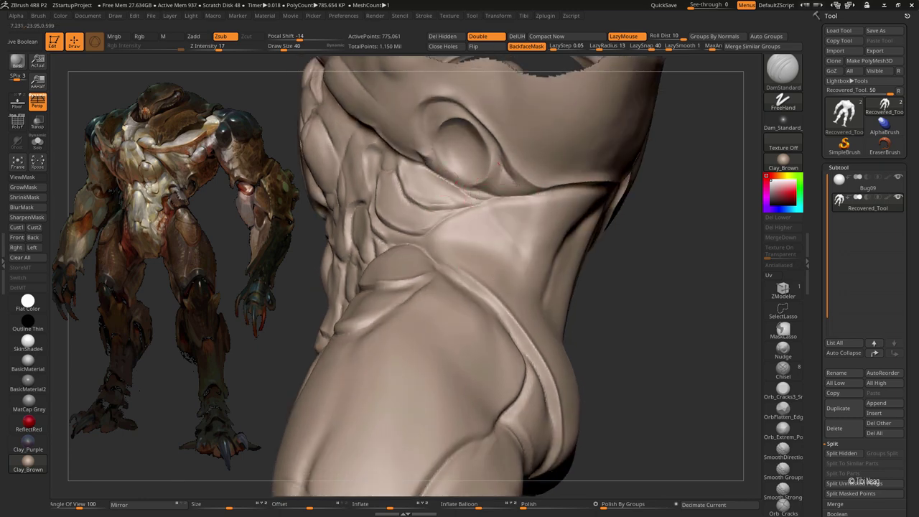
pyautogui.moveTo(549, 188)
pyautogui.mouseDown()
pyautogui.moveTo(488, 273)
pyautogui.moveTo(616, 242)
pyautogui.moveTo(492, 242)
pyautogui.mouseUp()
pyautogui.press('f')
pyautogui.press('shift')
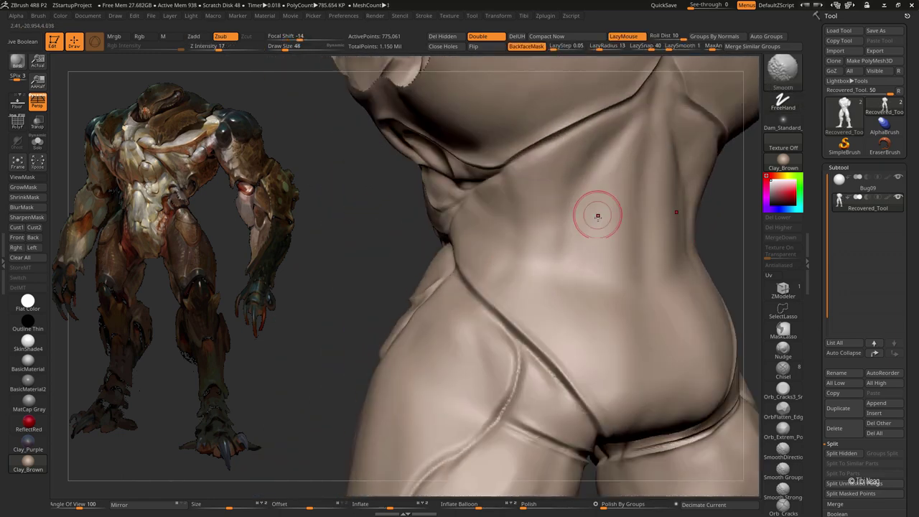
pyautogui.moveTo(595, 211)
pyautogui.mouseDown()
pyautogui.moveTo(498, 236)
pyautogui.moveTo(368, 150)
pyautogui.moveTo(471, 294)
pyautogui.mouseUp()
# Unhide all parts and carve a DamStandard crease along the shoulder seam
pyautogui.hotkey('ctrl', 'shift')
pyautogui.moveTo(285, 321); pyautogui.dragTo(261, 240)
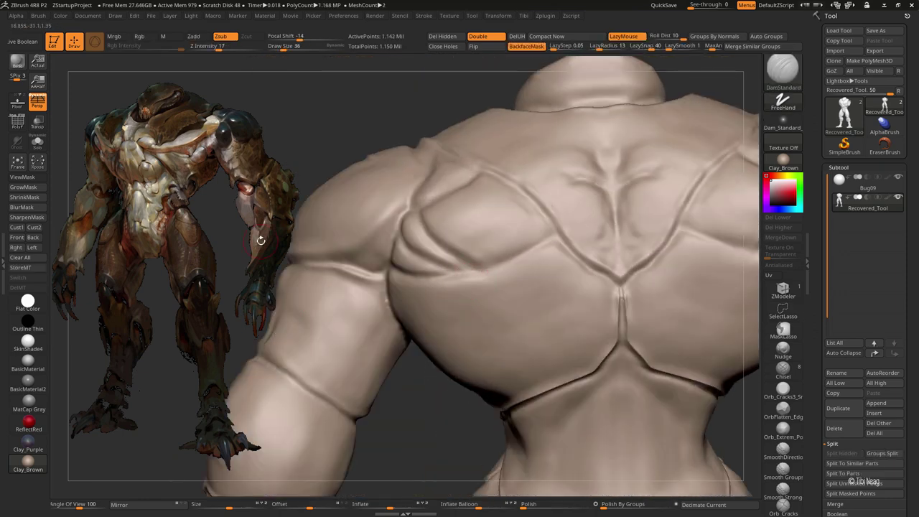
pyautogui.moveTo(318, 267)
pyautogui.mouseDown()
pyautogui.moveTo(371, 262)
pyautogui.moveTo(317, 260)
pyautogui.mouseUp()
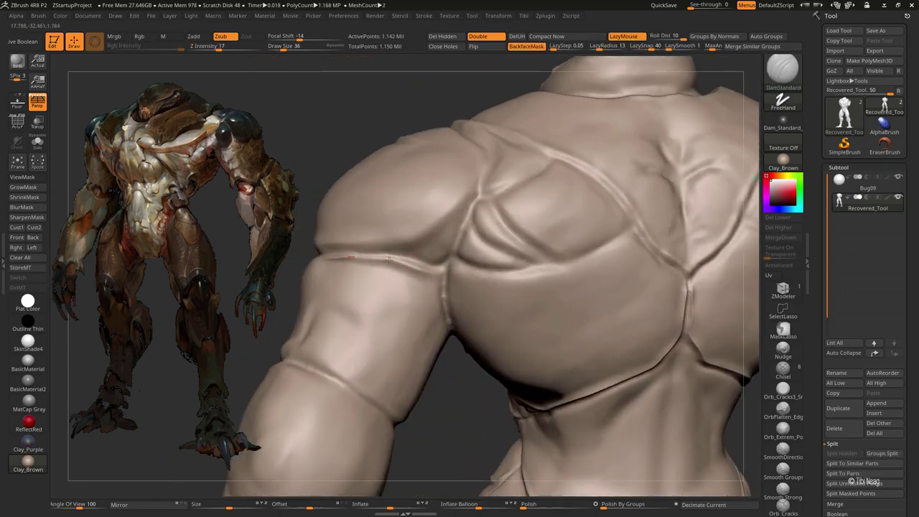
pyautogui.moveTo(389, 260); pyautogui.dragTo(443, 273)
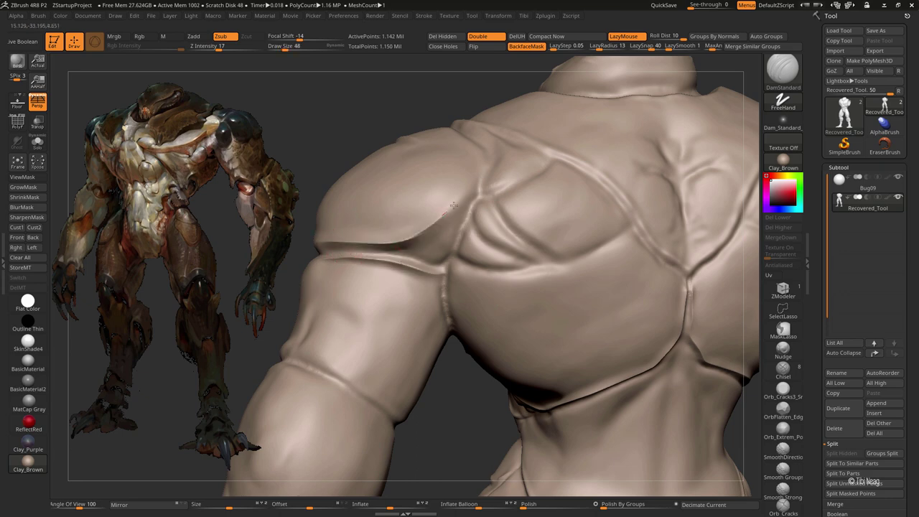
# Carve a long crease across the upper chest plate
pyautogui.moveTo(452, 215); pyautogui.dragTo(446, 250)
pyautogui.moveTo(446, 251)
pyautogui.mouseDown(button='right')
pyautogui.moveTo(472, 257)
pyautogui.moveTo(415, 224)
pyautogui.mouseUp(button='right')
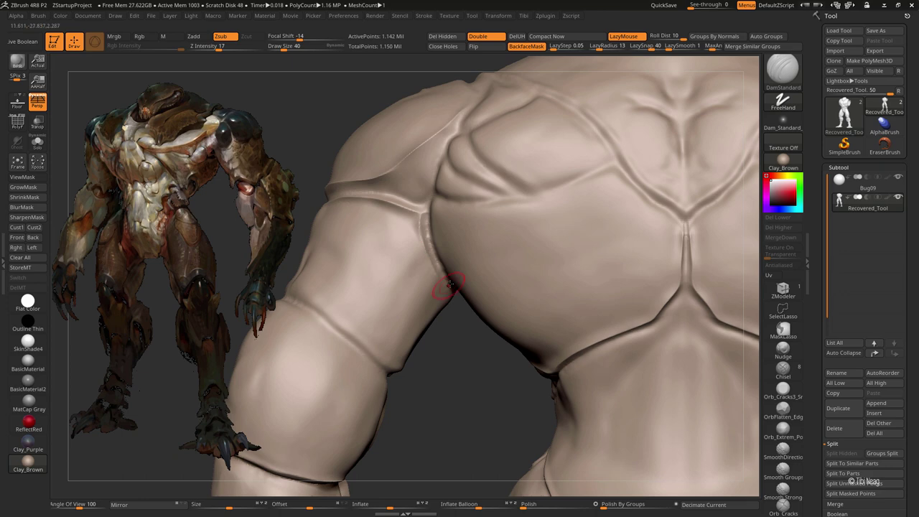
pyautogui.moveTo(450, 285); pyautogui.dragTo(452, 205, button='right')
pyautogui.moveTo(451, 206)
pyautogui.mouseDown()
pyautogui.moveTo(567, 194)
pyautogui.moveTo(617, 176)
pyautogui.mouseUp()
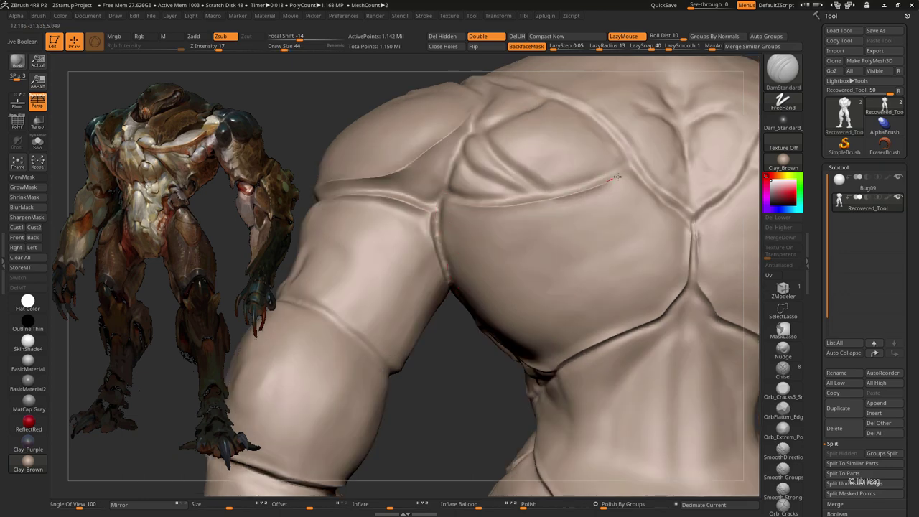
# Build up an oval bump between the back plates with the Clay brush
pyautogui.moveTo(513, 171); pyautogui.dragTo(533, 201, button='right')
pyautogui.press('b')
pyautogui.press('c')
pyautogui.press('l')
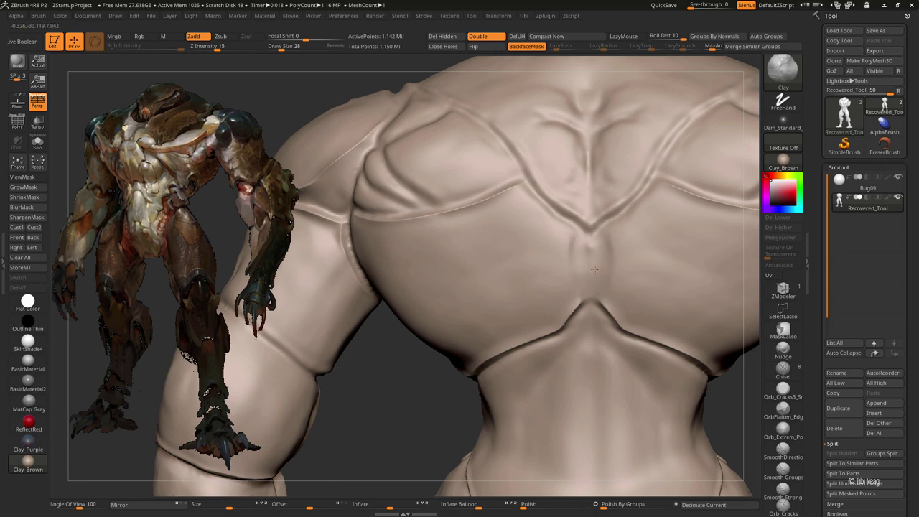
pyautogui.moveTo(577, 260)
pyautogui.mouseDown()
pyautogui.moveTo(585, 248)
pyautogui.moveTo(588, 277)
pyautogui.mouseUp()
pyautogui.moveTo(589, 244); pyautogui.dragTo(593, 286)
# Outline the bump with a DamStandard groove along its edge and reframe the torso
pyautogui.press('b')
pyautogui.press('d')
pyautogui.press('s')
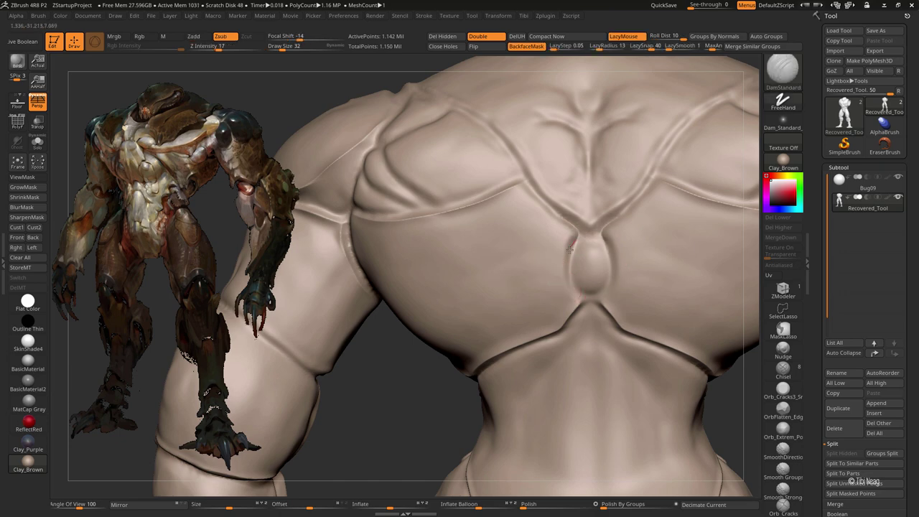
pyautogui.moveTo(569, 249)
pyautogui.mouseDown()
pyautogui.moveTo(568, 275)
pyautogui.moveTo(566, 244)
pyautogui.moveTo(550, 287)
pyautogui.moveTo(605, 206)
pyautogui.moveTo(553, 196)
pyautogui.moveTo(588, 251)
pyautogui.mouseUp()
pyautogui.press('f')
# With hPolish active, mask a band along the top ridge, invert it, then clear the mask
pyautogui.press('b')
pyautogui.press('h')
pyautogui.press('p')
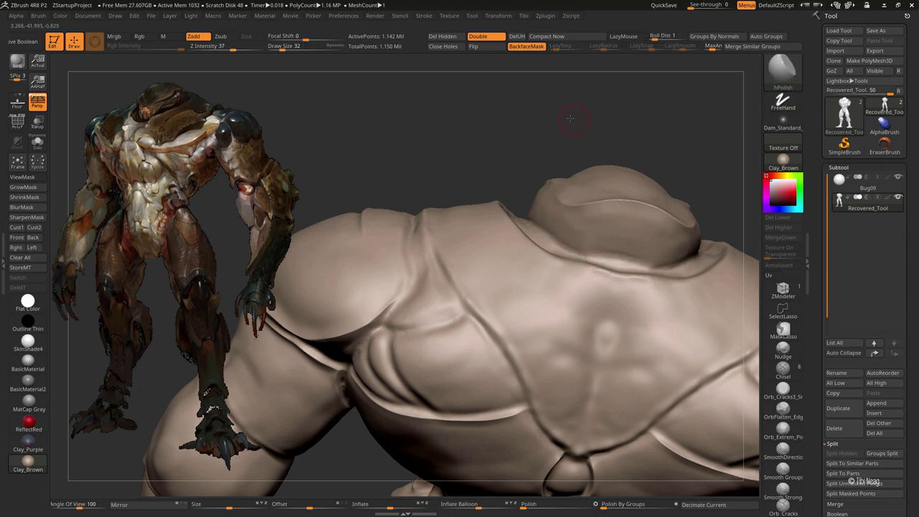
pyautogui.moveTo(569, 119)
pyautogui.mouseDown()
pyautogui.moveTo(543, 199)
pyautogui.moveTo(671, 273)
pyautogui.mouseUp()
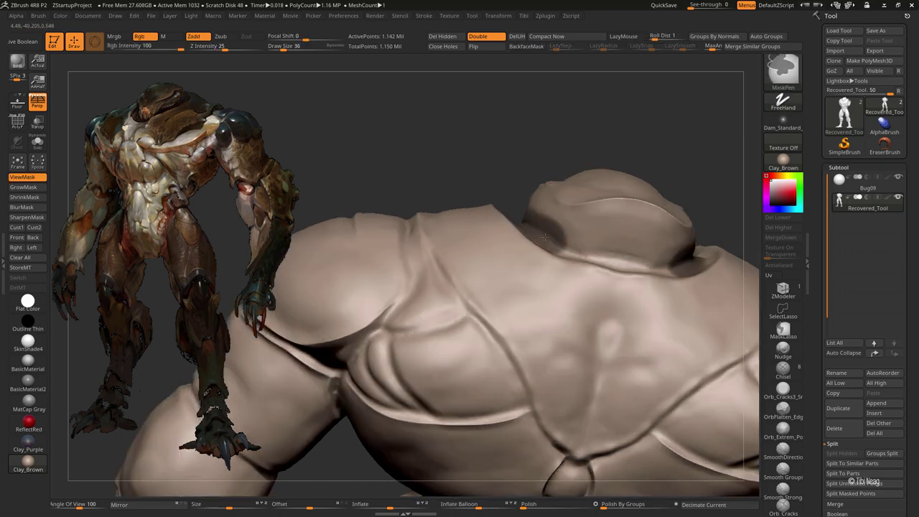
pyautogui.keyDown('ctrl'); pyautogui.click(562, 153); pyautogui.keyUp('ctrl')
pyautogui.keyDown('ctrl'); pyautogui.click(538, 118); pyautogui.keyUp('ctrl')
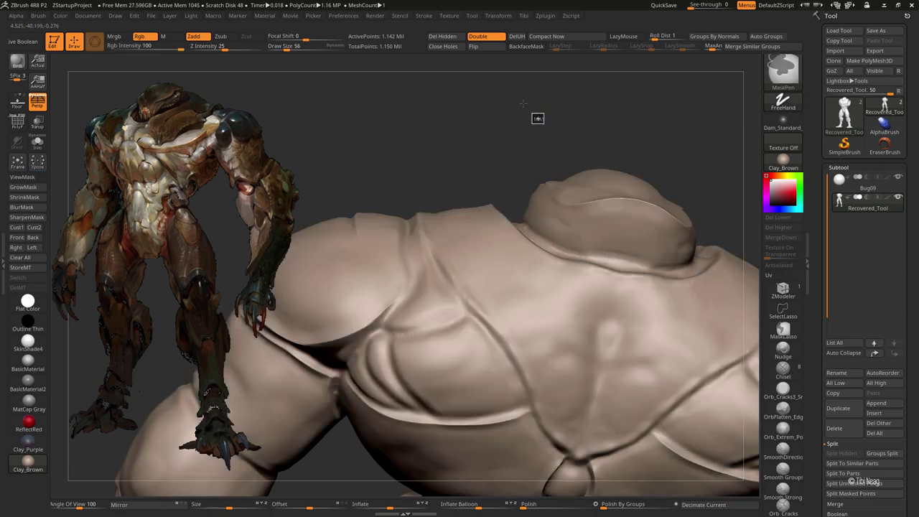
# Deepen the DamStandard creases on the back and chest plates, then zoom out to the whole sculpt
pyautogui.moveTo(519, 256)
pyautogui.mouseDown()
pyautogui.moveTo(412, 245)
pyautogui.moveTo(425, 226)
pyautogui.moveTo(479, 270)
pyautogui.moveTo(522, 204)
pyautogui.moveTo(560, 266)
pyautogui.moveTo(675, 269)
pyautogui.mouseUp()
pyautogui.press('b')
pyautogui.press('d')
pyautogui.press('s')
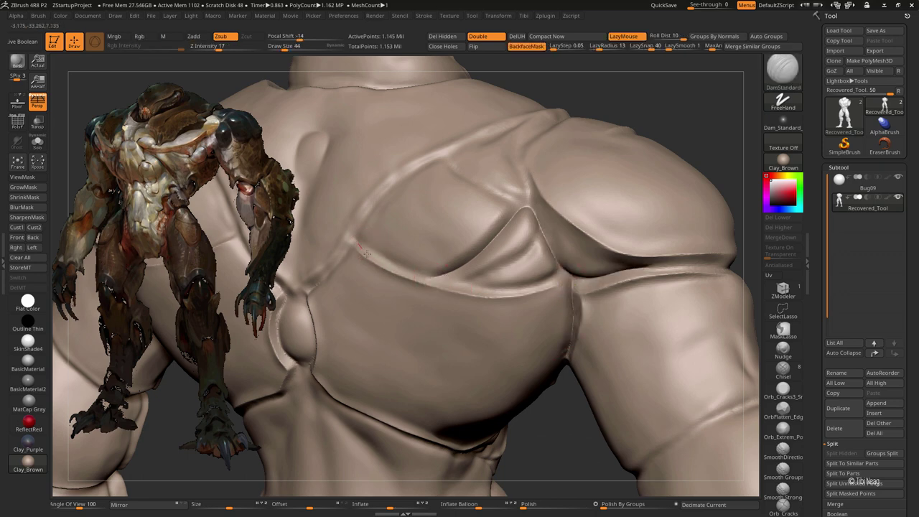
pyautogui.moveTo(349, 236); pyautogui.dragTo(422, 275)
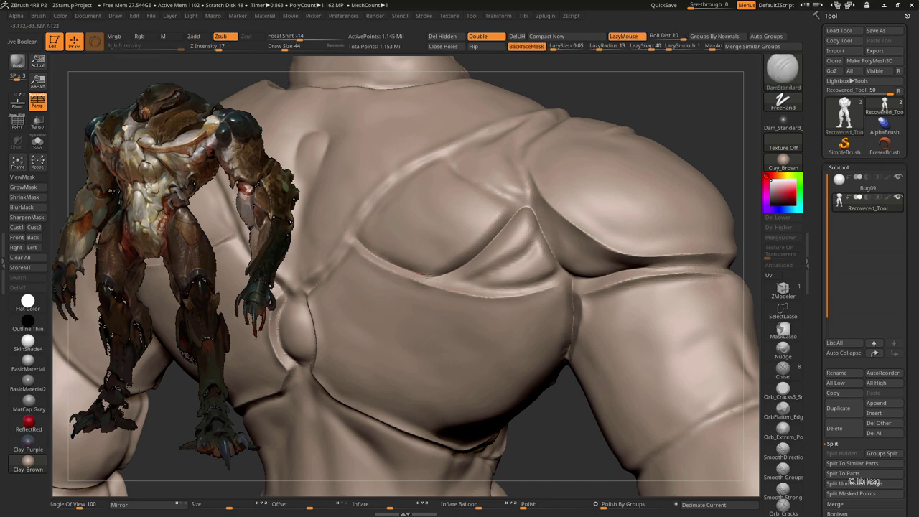
pyautogui.moveTo(505, 267)
pyautogui.mouseDown()
pyautogui.moveTo(535, 244)
pyautogui.moveTo(512, 192)
pyautogui.moveTo(493, 193)
pyautogui.mouseUp()
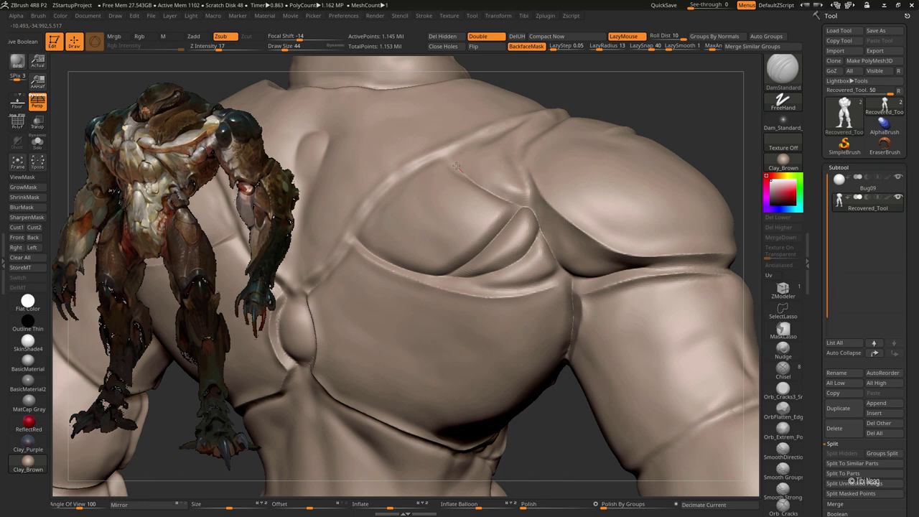
pyautogui.moveTo(482, 148)
pyautogui.keyDown('alt'); pyautogui.mouseDown()
pyautogui.moveTo(644, 129)
pyautogui.moveTo(658, 160)
pyautogui.moveTo(636, 162)
pyautogui.moveTo(546, 216)
pyautogui.moveTo(429, 203)
pyautogui.moveTo(557, 115)
pyautogui.moveTo(615, 110)
pyautogui.moveTo(471, 220)
pyautogui.moveTo(473, 232)
pyautogui.mouseUp(); pyautogui.keyUp('alt')
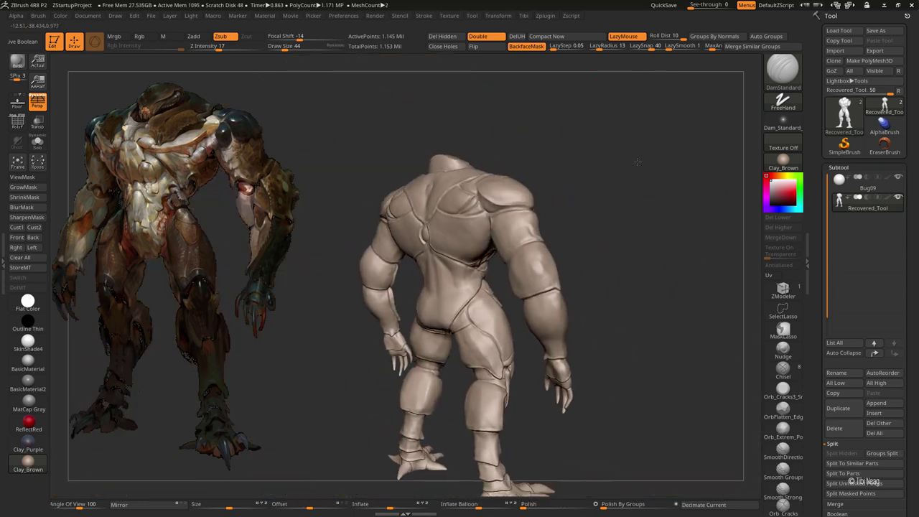
pyautogui.press('b')
pyautogui.press('m')
pyautogui.press('v')
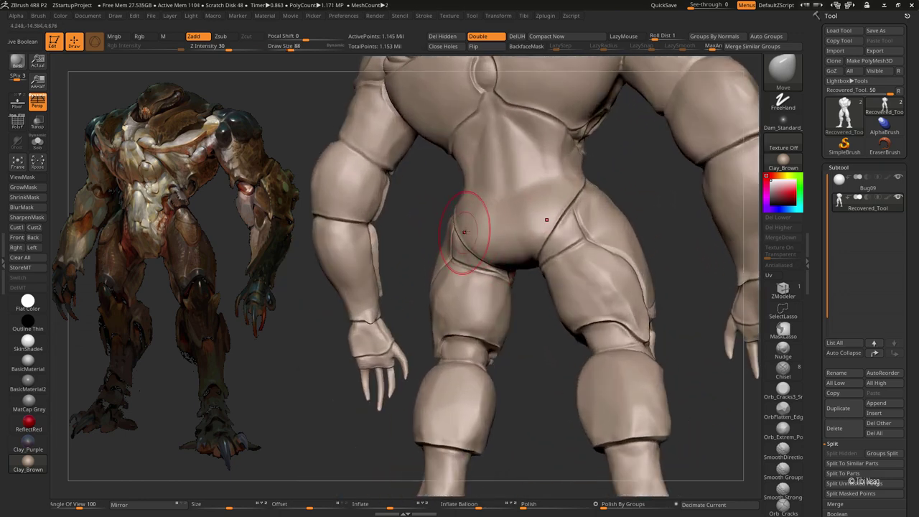
# Frame the body, orbit to a rear three-quarter view and select hPolish
pyautogui.press('f')
pyautogui.moveTo(703, 287)
pyautogui.mouseDown()
pyautogui.moveTo(574, 273)
pyautogui.moveTo(502, 215)
pyautogui.moveTo(501, 257)
pyautogui.moveTo(445, 237)
pyautogui.moveTo(422, 213)
pyautogui.moveTo(368, 307)
pyautogui.moveTo(493, 222)
pyautogui.moveTo(488, 201)
pyautogui.moveTo(463, 234)
pyautogui.mouseUp()
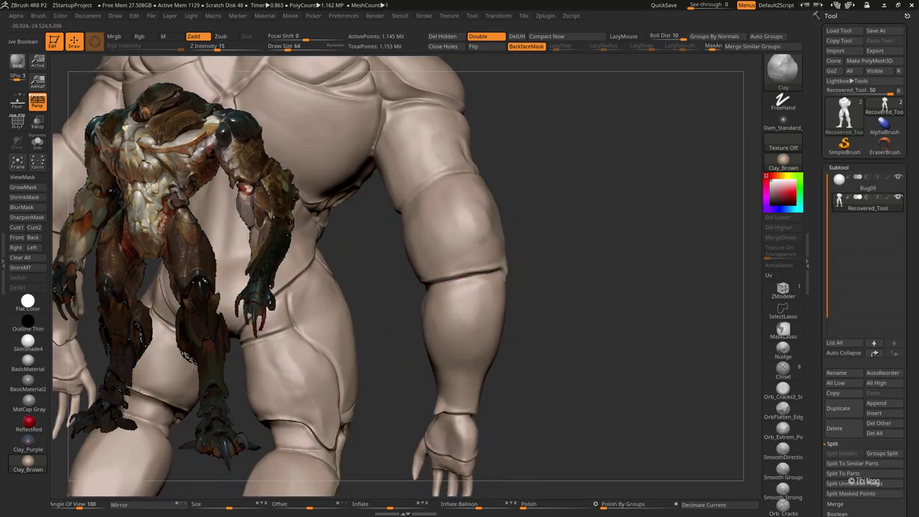
pyautogui.press('b')
pyautogui.press('h')
pyautogui.press('p')
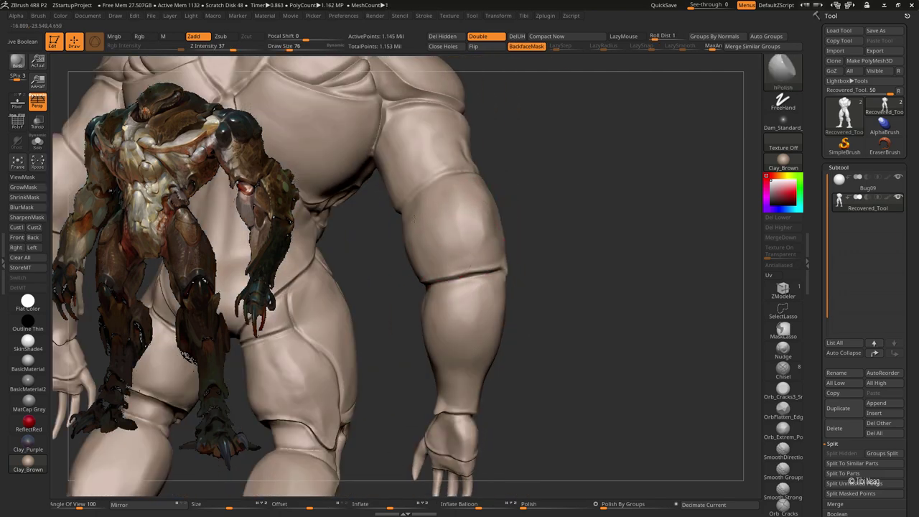
pyautogui.moveTo(433, 248)
pyautogui.mouseDown()
pyautogui.moveTo(499, 239)
pyautogui.moveTo(550, 191)
pyautogui.moveTo(611, 189)
pyautogui.mouseUp()
# Select the Move brush and zoom in on the torso and upper arm
pyautogui.press('f')
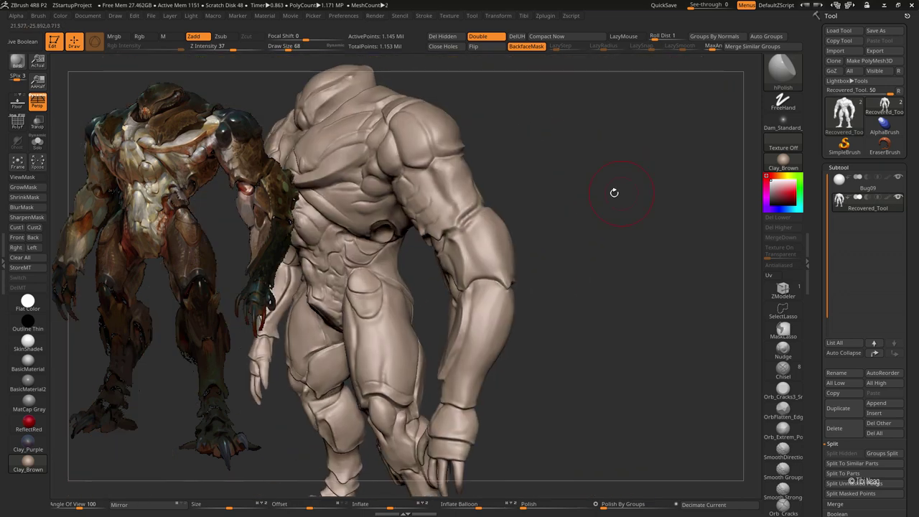
pyautogui.press('b')
pyautogui.press('m')
pyautogui.press('v')
pyautogui.keyDown('ctrl'); pyautogui.moveTo(502, 252); pyautogui.dragTo(513, 260, button='right'); pyautogui.keyUp('ctrl')
pyautogui.moveTo(570, 217)
pyautogui.mouseDown()
pyautogui.moveTo(494, 245)
pyautogui.moveTo(552, 202)
pyautogui.moveTo(517, 218)
pyautogui.mouseUp()
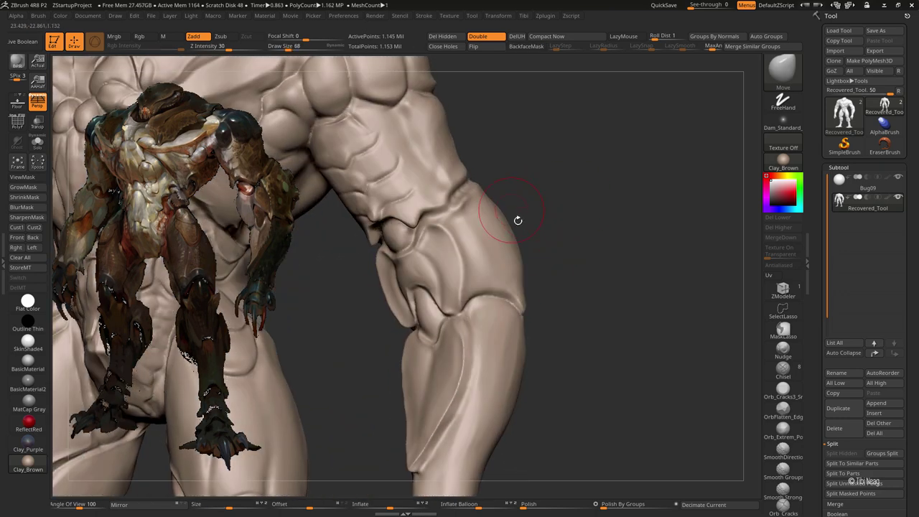
# Sharpen the shoulder creases with DamStandard and smooth them with a smaller Shift brush
pyautogui.press('b')
pyautogui.press('d')
pyautogui.press('s')
pyautogui.moveTo(486, 222)
pyautogui.mouseDown(button='right')
pyautogui.moveTo(437, 216)
pyautogui.moveTo(451, 232)
pyautogui.moveTo(488, 203)
pyautogui.mouseUp(button='right')
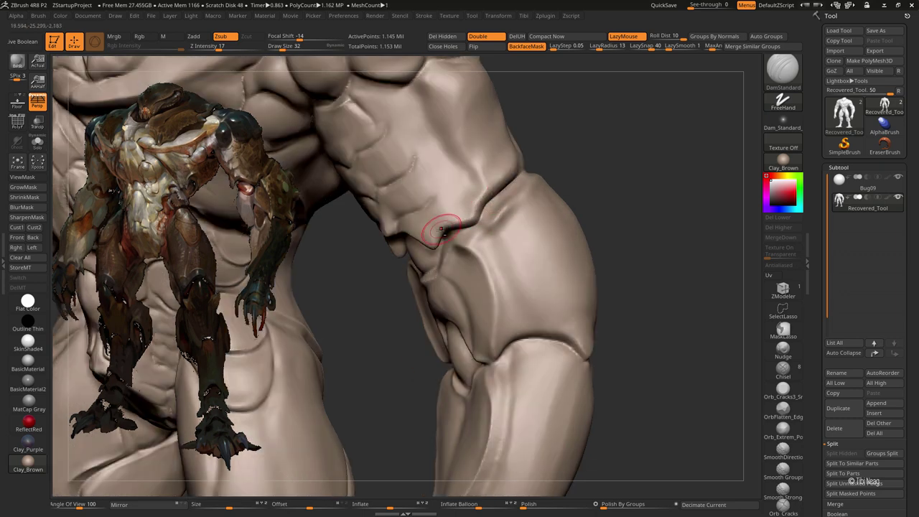
pyautogui.moveTo(476, 153); pyautogui.dragTo(410, 205, button='right')
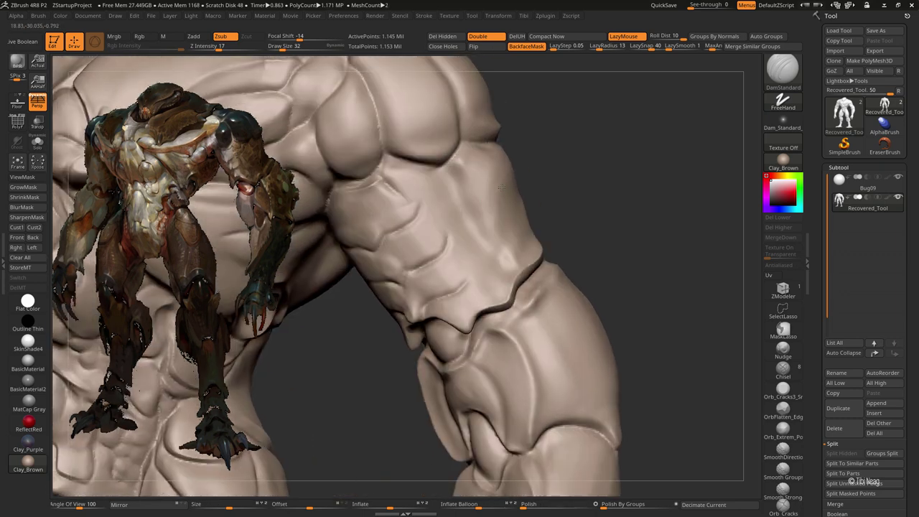
pyautogui.press('shift')
pyautogui.press('[')
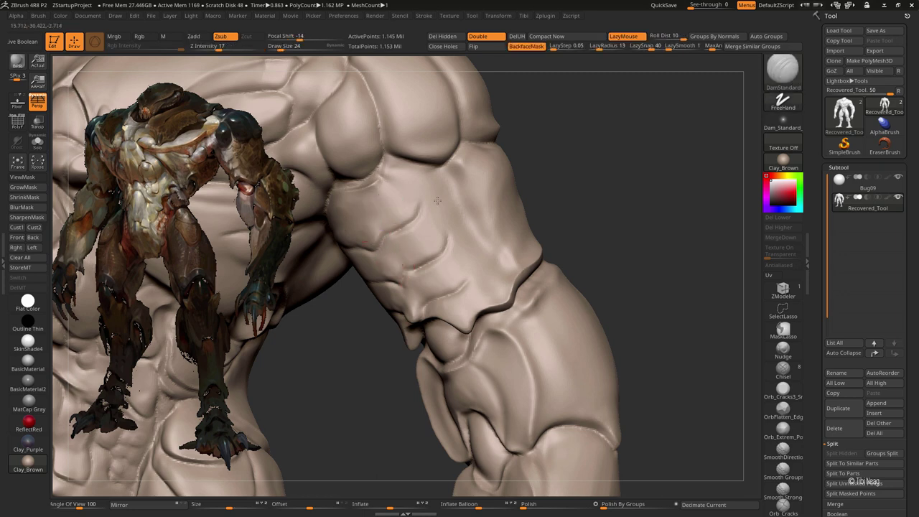
pyautogui.moveTo(395, 189); pyautogui.dragTo(468, 229, button='right')
pyautogui.moveTo(463, 184); pyautogui.dragTo(459, 174, button='right')
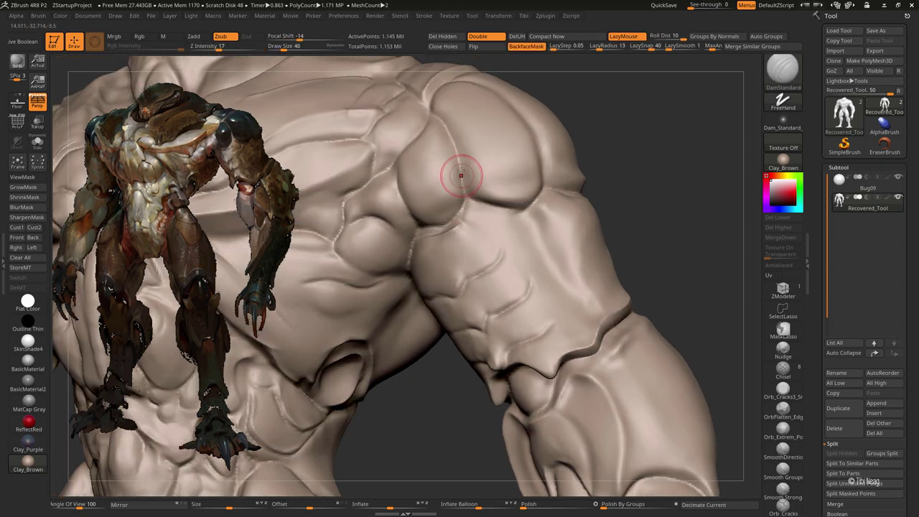
# Switch to Clay and frame the chest and shoulder in a side view of the arm
pyautogui.press('b')
pyautogui.press('c')
pyautogui.press('l')
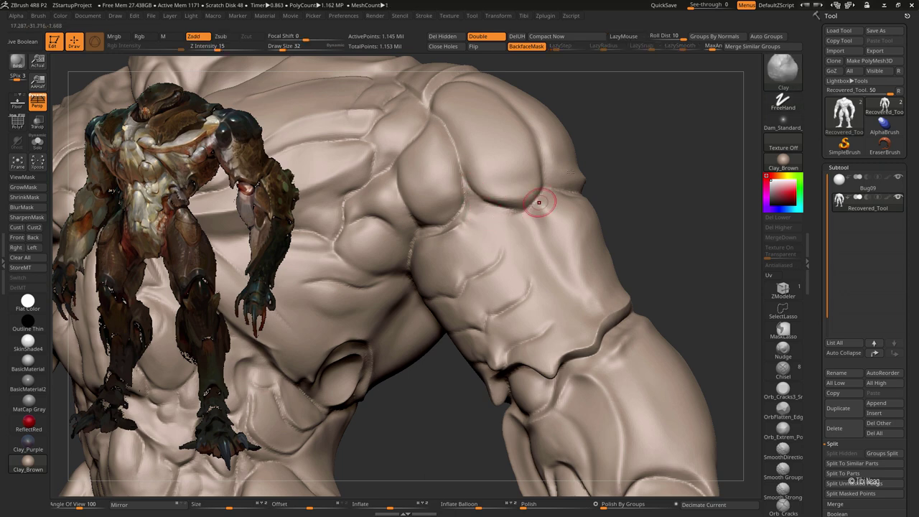
pyautogui.press('f')
pyautogui.keyDown('alt'); pyautogui.moveTo(588, 150); pyautogui.dragTo(566, 182, button='right'); pyautogui.keyUp('alt')
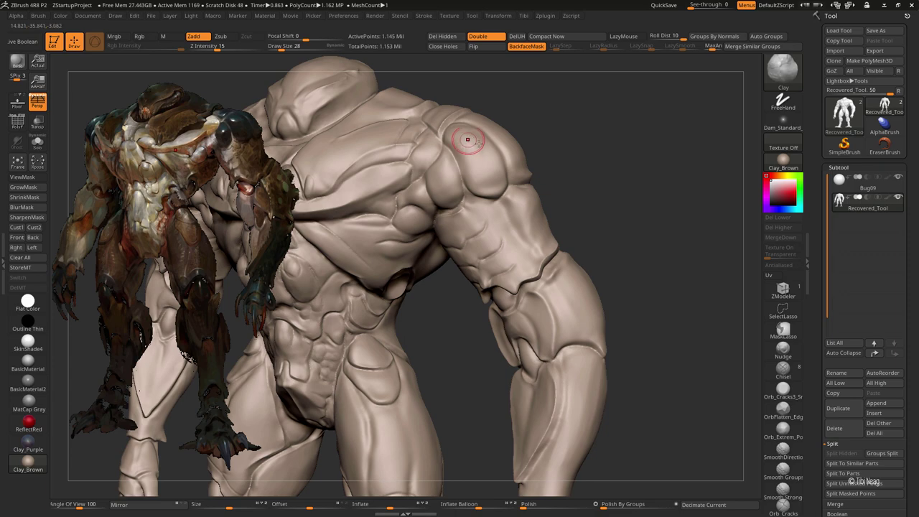
pyautogui.moveTo(534, 148)
pyautogui.keyDown('shift'); pyautogui.mouseDown(button='right')
pyautogui.moveTo(564, 150)
pyautogui.moveTo(626, 120)
pyautogui.moveTo(595, 144)
pyautogui.moveTo(646, 248)
pyautogui.moveTo(580, 254)
pyautogui.moveTo(561, 228)
pyautogui.mouseUp(button='right'); pyautogui.keyUp('shift')
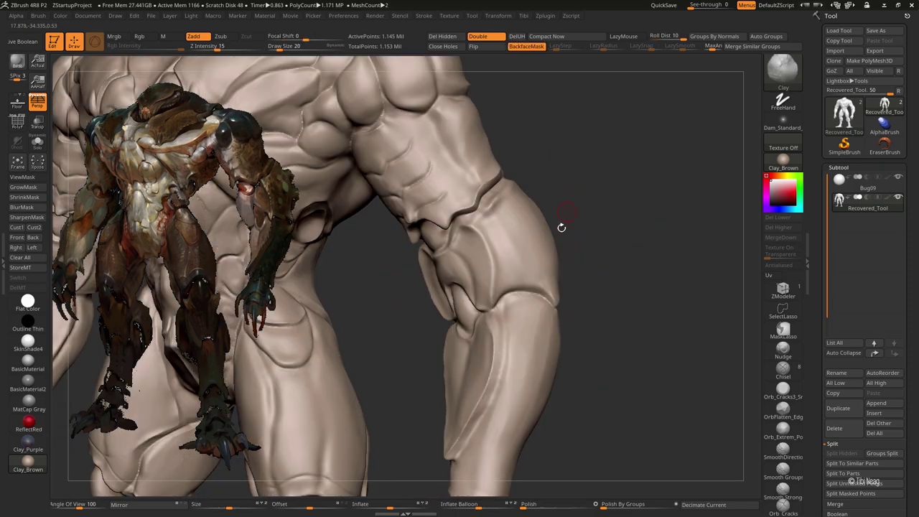
# Mask a round dot on the upper arm plate and erase one stray mask dot
pyautogui.keyDown('ctrl'); pyautogui.click(521, 263); pyautogui.keyUp('ctrl')
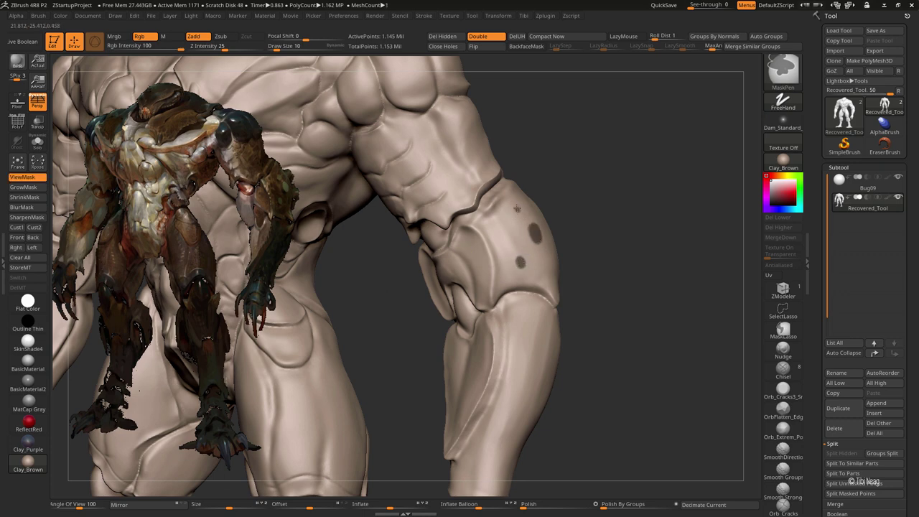
pyautogui.moveTo(598, 239); pyautogui.dragTo(552, 266, button='right')
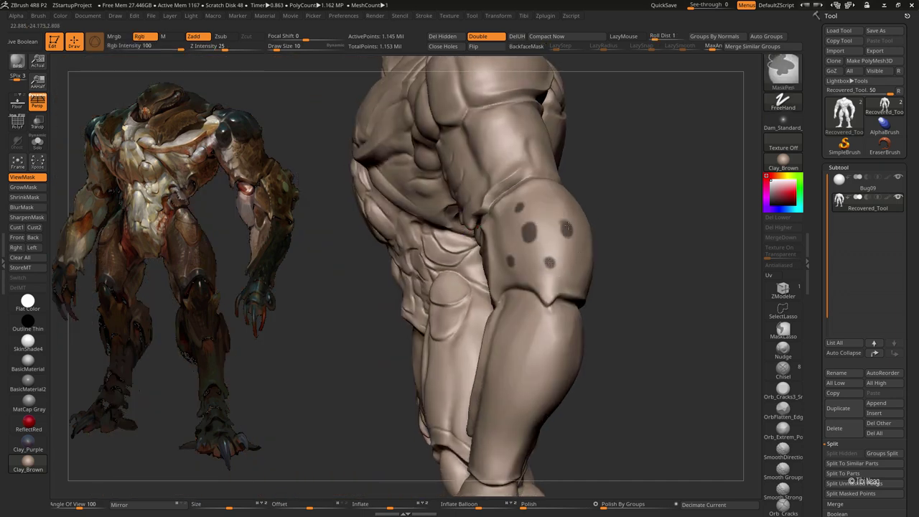
pyautogui.keyDown('ctrl'); pyautogui.keyDown('alt'); pyautogui.click(566, 229); pyautogui.keyUp('alt'); pyautogui.keyUp('ctrl')
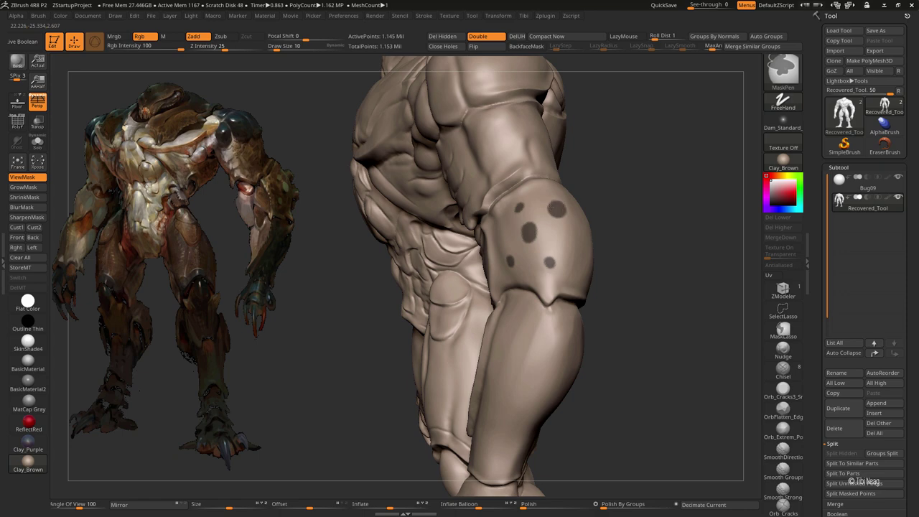
pyautogui.moveTo(598, 244); pyautogui.dragTo(595, 266, button='right')
pyautogui.press('f')
pyautogui.moveTo(608, 225)
pyautogui.keyDown('ctrl'); pyautogui.mouseDown(button='right')
pyautogui.moveTo(659, 224)
pyautogui.moveTo(582, 232)
pyautogui.mouseUp(button='right'); pyautogui.keyUp('ctrl')
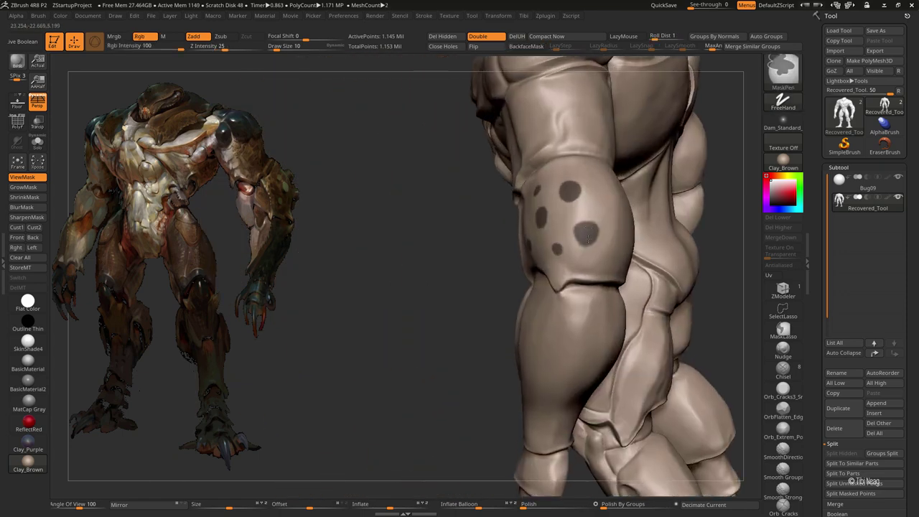
# Mask more dots on the upper arm's front and outer side, then invert the mask
pyautogui.keyDown('ctrl'); pyautogui.click(603, 209); pyautogui.keyUp('ctrl')
pyautogui.moveTo(603, 209); pyautogui.dragTo(606, 181, button='right')
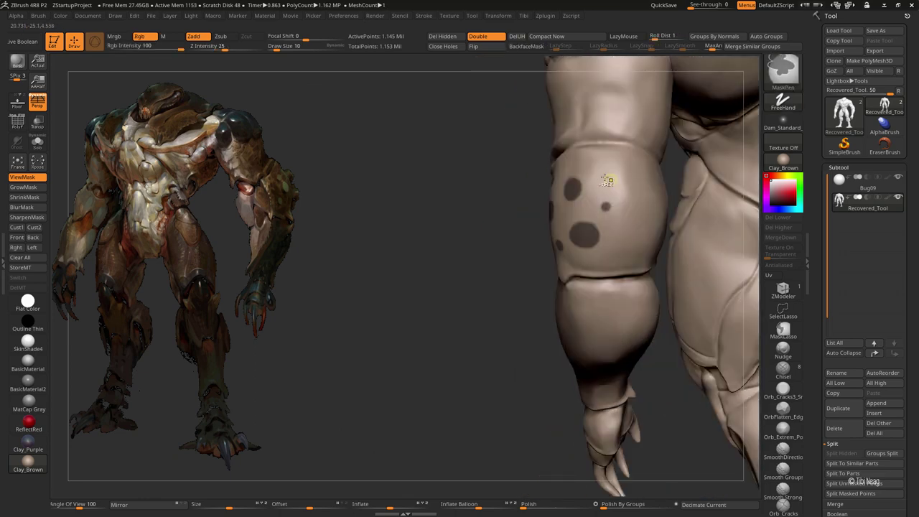
pyautogui.keyDown('ctrl'); pyautogui.click(608, 176); pyautogui.keyUp('ctrl')
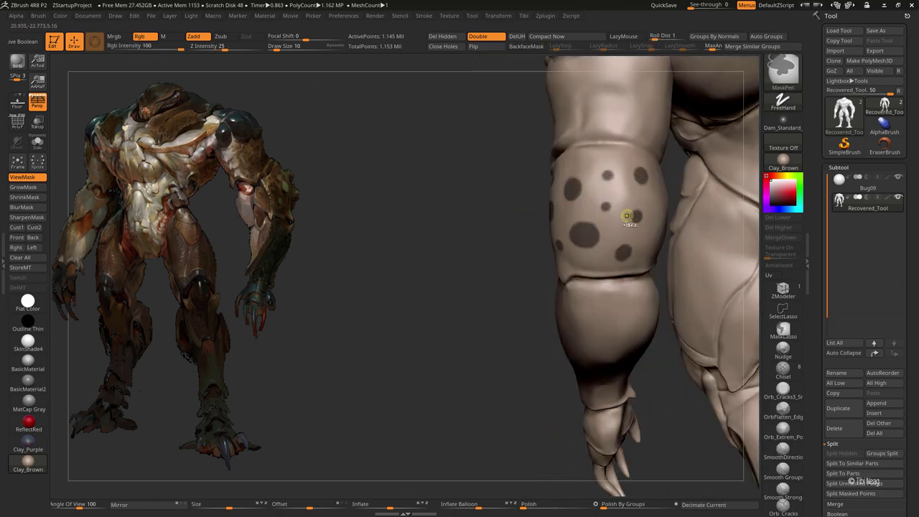
pyautogui.moveTo(627, 216)
pyautogui.mouseDown(button='right')
pyautogui.moveTo(578, 249)
pyautogui.moveTo(476, 244)
pyautogui.moveTo(425, 302)
pyautogui.moveTo(593, 282)
pyautogui.moveTo(613, 267)
pyautogui.moveTo(471, 311)
pyautogui.moveTo(532, 250)
pyautogui.mouseUp(button='right')
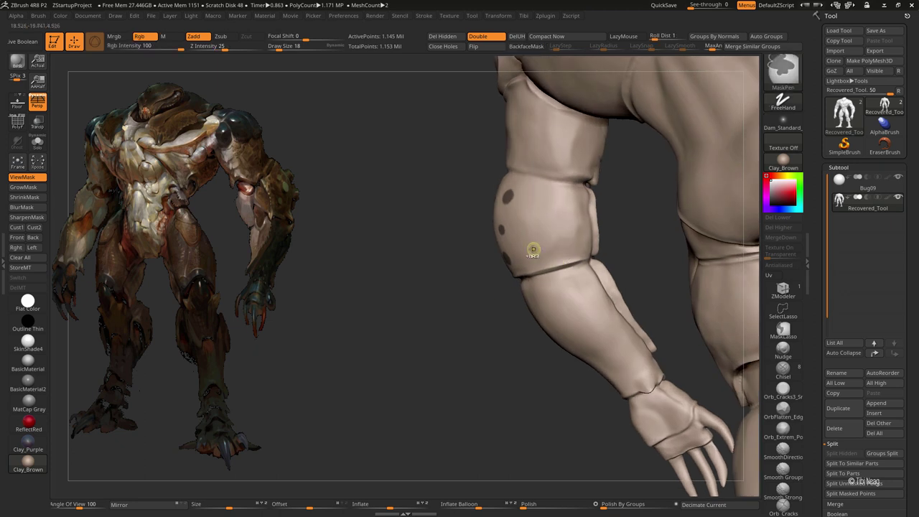
pyautogui.keyDown('ctrl'); pyautogui.click(535, 204); pyautogui.keyUp('ctrl')
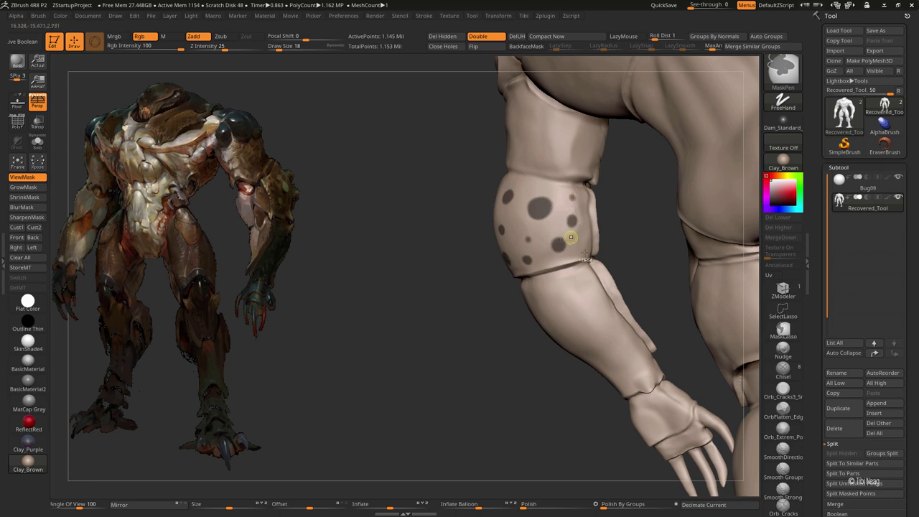
pyautogui.moveTo(475, 318)
pyautogui.keyDown('alt'); pyautogui.mouseDown(button='right')
pyautogui.moveTo(655, 256)
pyautogui.moveTo(677, 229)
pyautogui.moveTo(316, 467)
pyautogui.mouseUp(button='right'); pyautogui.keyUp('alt')
pyautogui.keyDown('ctrl'); pyautogui.click(677, 229); pyautogui.keyUp('ctrl')
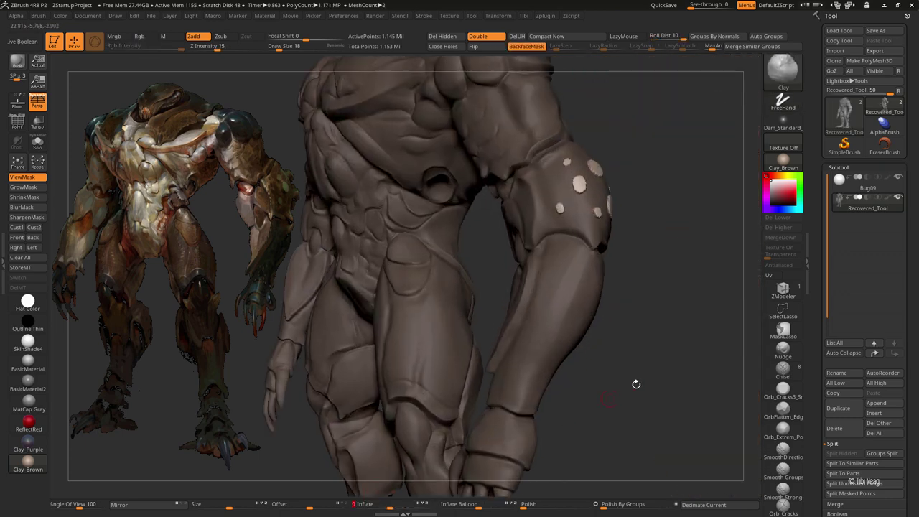
# Inflate the unmasked spots into studs, clear the mask, and turn the plate toward view
pyautogui.moveTo(636, 383); pyautogui.dragTo(524, 450, button='right')
pyautogui.moveTo(406, 503); pyautogui.dragTo(429, 502)
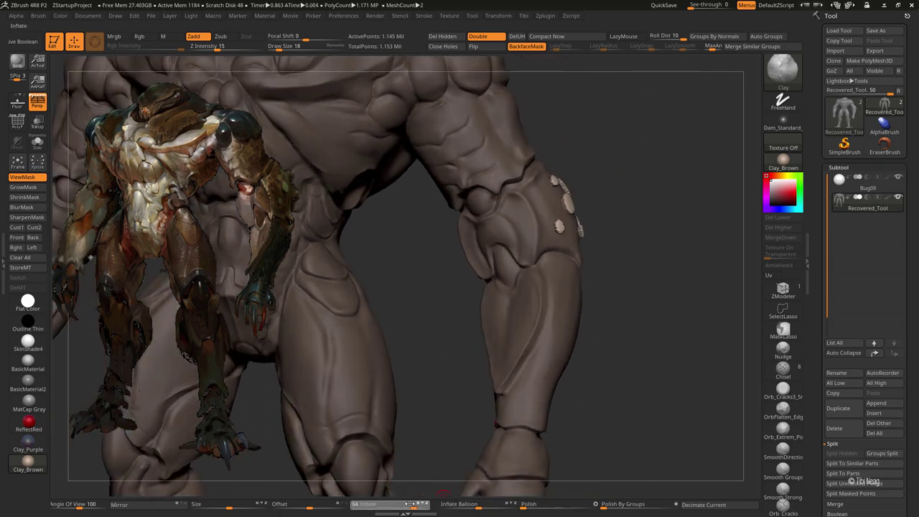
pyautogui.keyDown('ctrl'); pyautogui.click(638, 270); pyautogui.keyUp('ctrl')
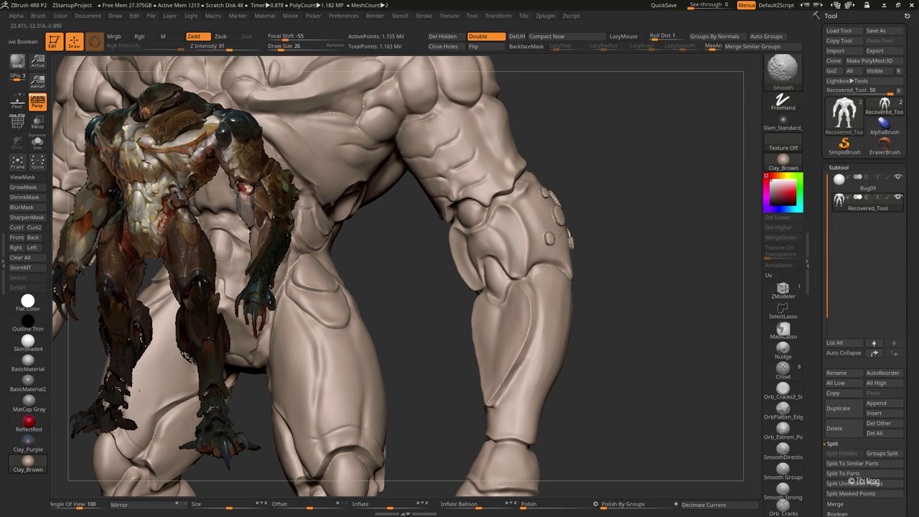
pyautogui.keyDown('shift'); pyautogui.moveTo(611, 199); pyautogui.dragTo(571, 206); pyautogui.keyUp('shift')
pyautogui.moveTo(629, 223); pyautogui.dragTo(625, 232)
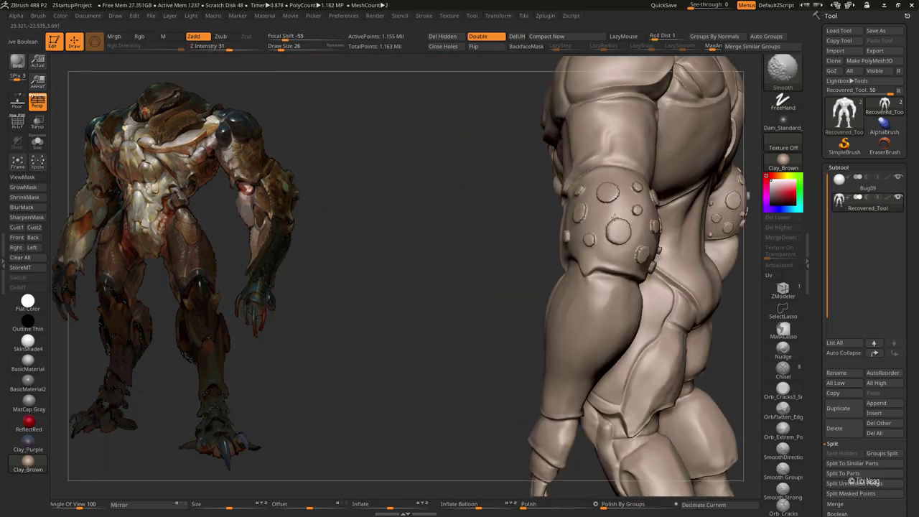
pyautogui.keyDown('shift'); pyautogui.moveTo(451, 241); pyautogui.dragTo(611, 188); pyautogui.keyUp('shift')
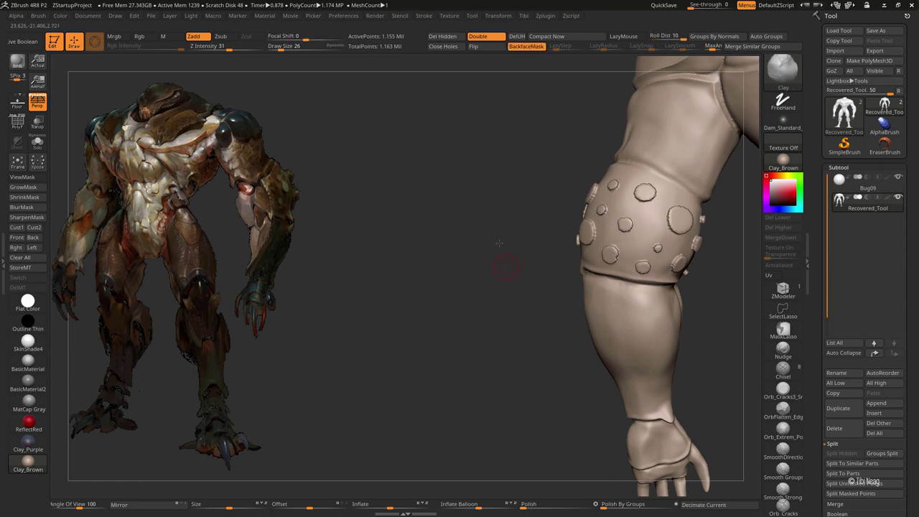
pyautogui.keyDown('shift'); pyautogui.moveTo(619, 225); pyautogui.dragTo(654, 242); pyautogui.keyUp('shift')
pyautogui.moveTo(658, 207)
pyautogui.keyDown('shift'); pyautogui.mouseDown()
pyautogui.moveTo(517, 235)
pyautogui.moveTo(543, 232)
pyautogui.moveTo(518, 217)
pyautogui.mouseUp(); pyautogui.keyUp('shift')
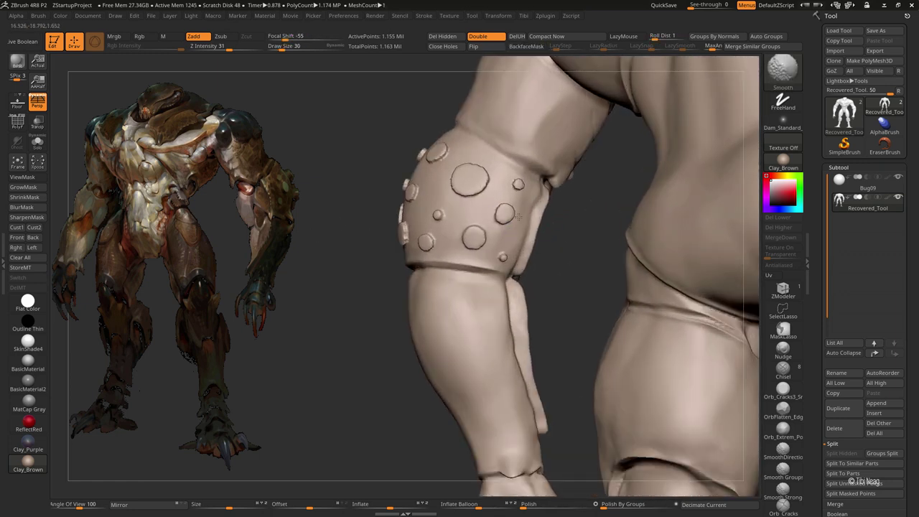
# Reshape the studs with the Move brush, undoing a stroke that distorted the top stud
pyautogui.press('b')
pyautogui.press('m')
pyautogui.press('v')
pyautogui.moveTo(335, 268); pyautogui.dragTo(460, 170)
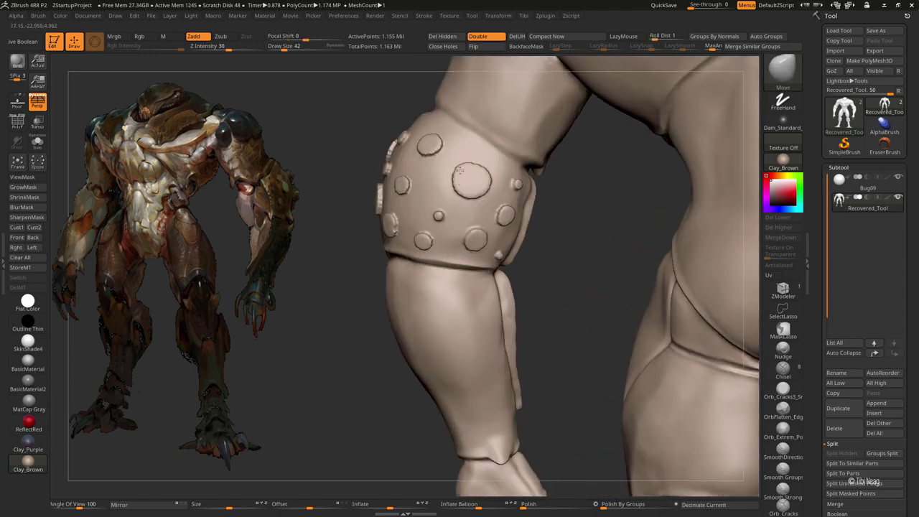
pyautogui.moveTo(328, 220)
pyautogui.mouseDown()
pyautogui.moveTo(420, 222)
pyautogui.moveTo(349, 267)
pyautogui.mouseUp()
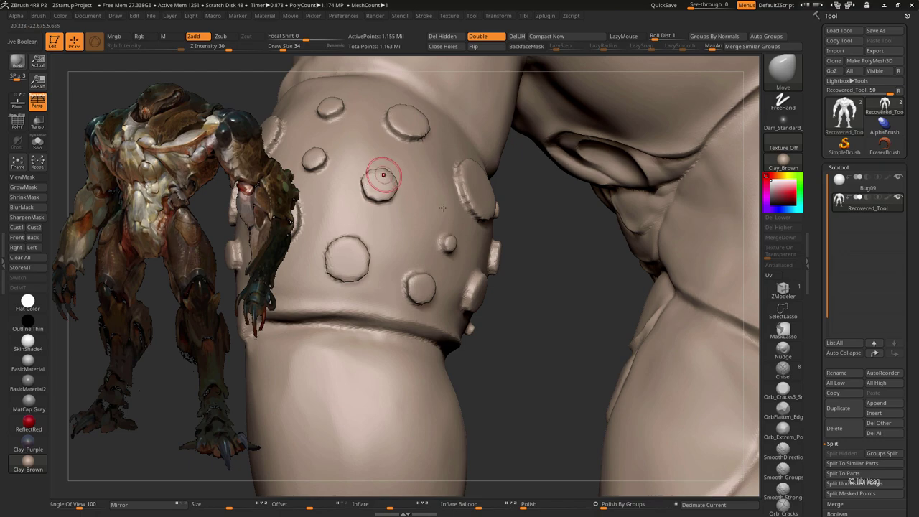
pyautogui.moveTo(377, 172); pyautogui.dragTo(436, 176)
pyautogui.moveTo(585, 213); pyautogui.dragTo(456, 250)
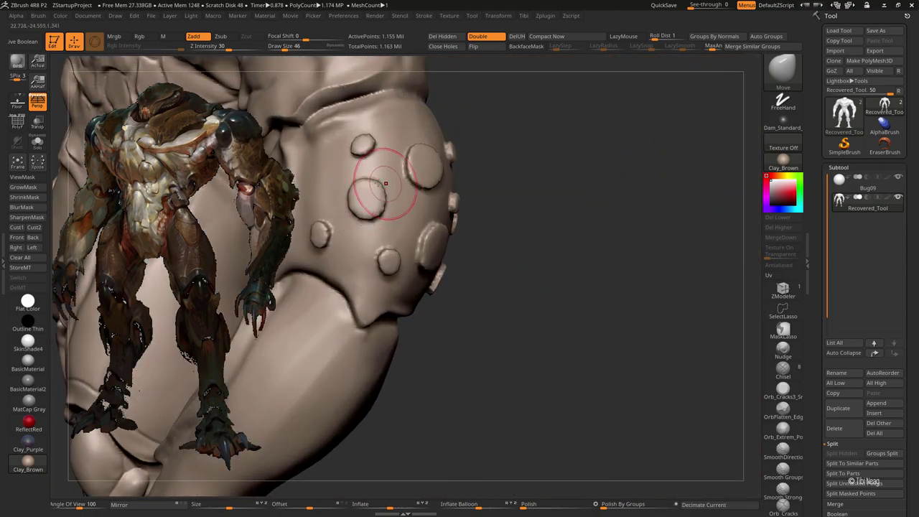
pyautogui.moveTo(373, 154); pyautogui.dragTo(365, 148)
pyautogui.hotkey('ctrl', 'z')
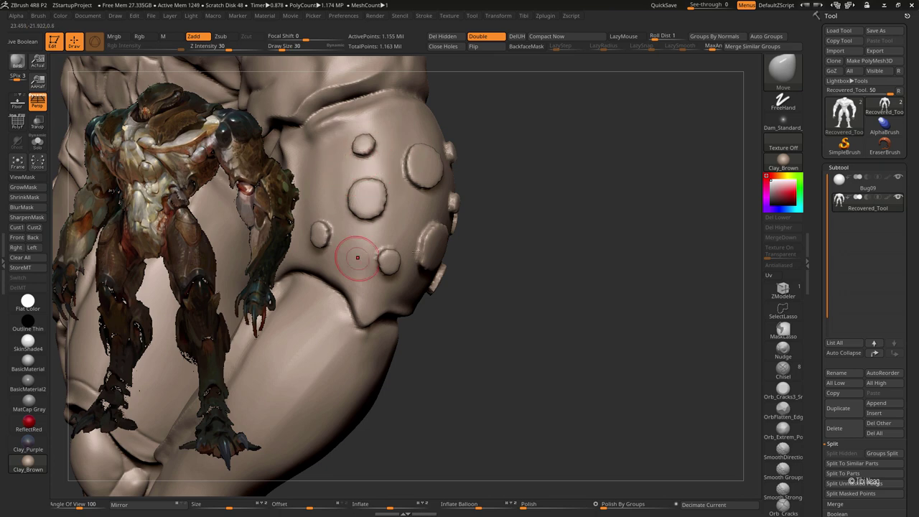
pyautogui.moveTo(359, 257); pyautogui.dragTo(312, 235)
# Make Recovered_Tool the active subtool and zoom to the chest with a slightly larger DamStandard brush
pyautogui.press('f')
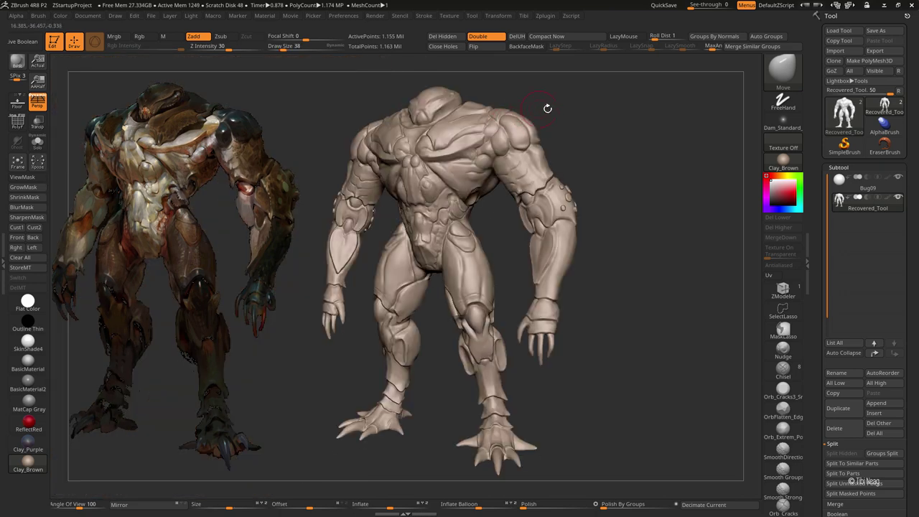
pyautogui.keyDown('alt'); pyautogui.click(532, 228); pyautogui.keyUp('alt')
pyautogui.press('b')
pyautogui.press('c')
pyautogui.press('l')
pyautogui.moveTo(471, 195)
pyautogui.mouseDown()
pyautogui.moveTo(462, 225)
pyautogui.moveTo(383, 244)
pyautogui.moveTo(381, 221)
pyautogui.moveTo(402, 262)
pyautogui.mouseUp()
pyautogui.press('b')
pyautogui.press('d')
pyautogui.press('s')
pyautogui.press(']')
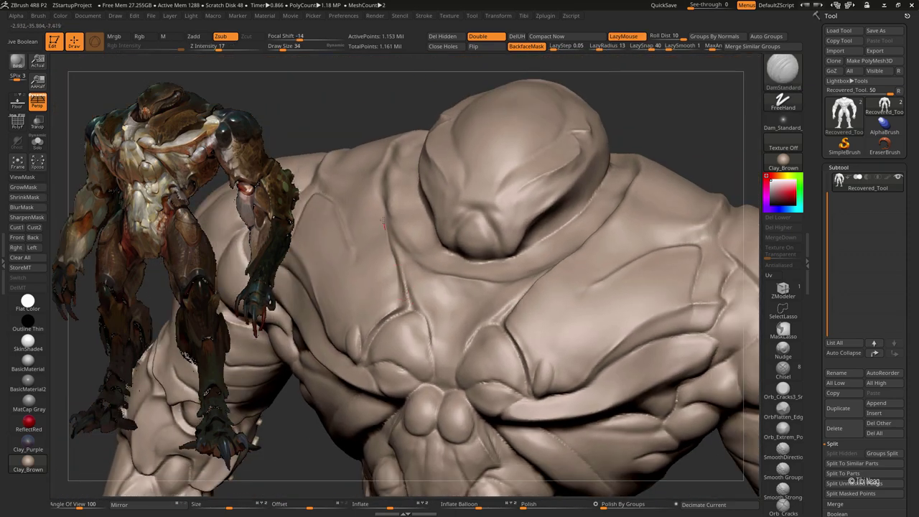
pyautogui.moveTo(424, 137); pyautogui.dragTo(369, 221)
# Carve DamStandard creases across the chest and along the hood's lower edge, then smooth
pyautogui.press('b')
pyautogui.press('c')
pyautogui.press('l')
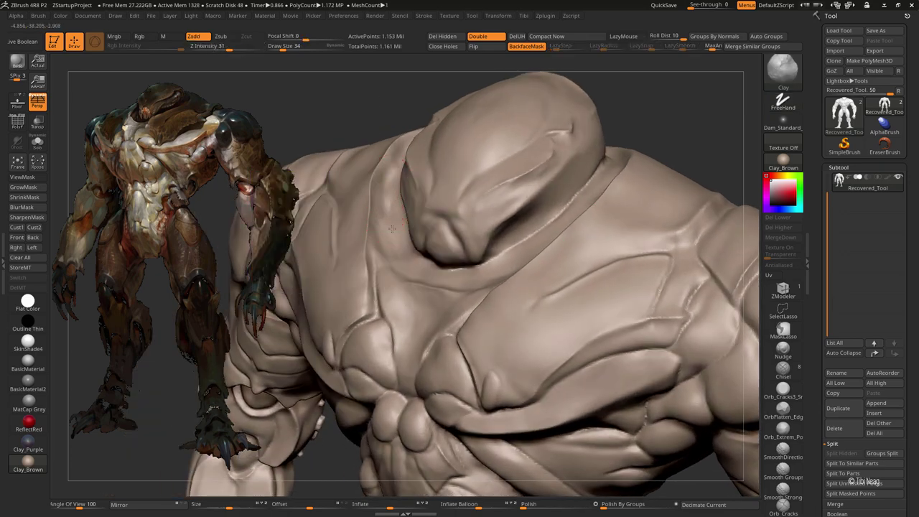
pyautogui.press('b')
pyautogui.press('d')
pyautogui.press('s')
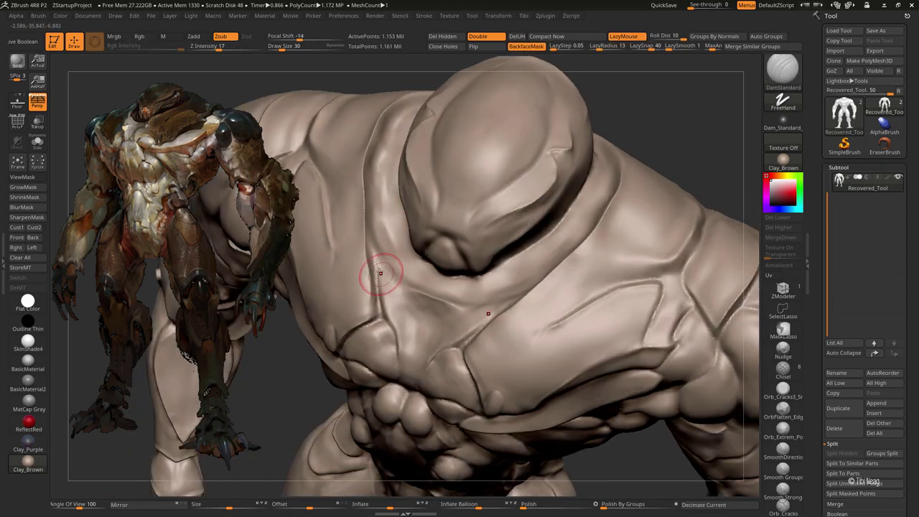
pyautogui.moveTo(374, 266); pyautogui.dragTo(377, 252, button='right')
pyautogui.moveTo(377, 252); pyautogui.dragTo(400, 280)
pyautogui.moveTo(399, 281); pyautogui.dragTo(400, 263, button='right')
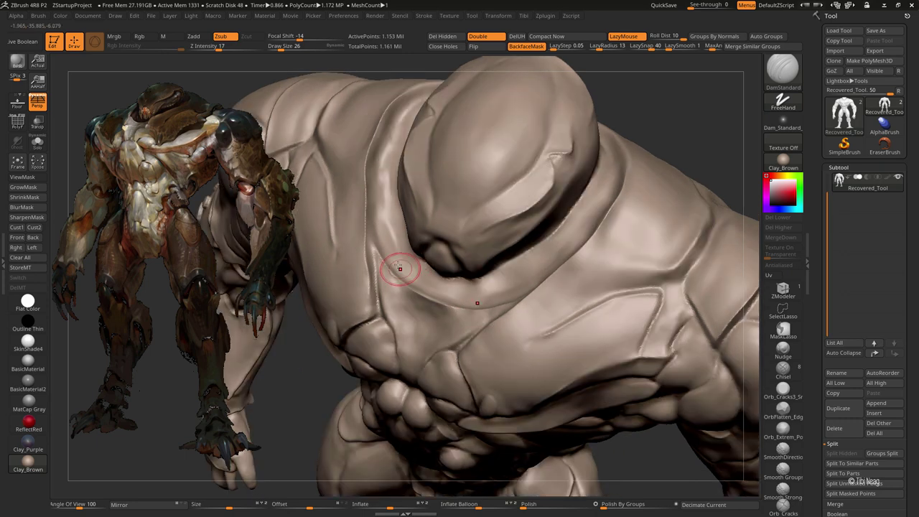
pyautogui.press('shift')
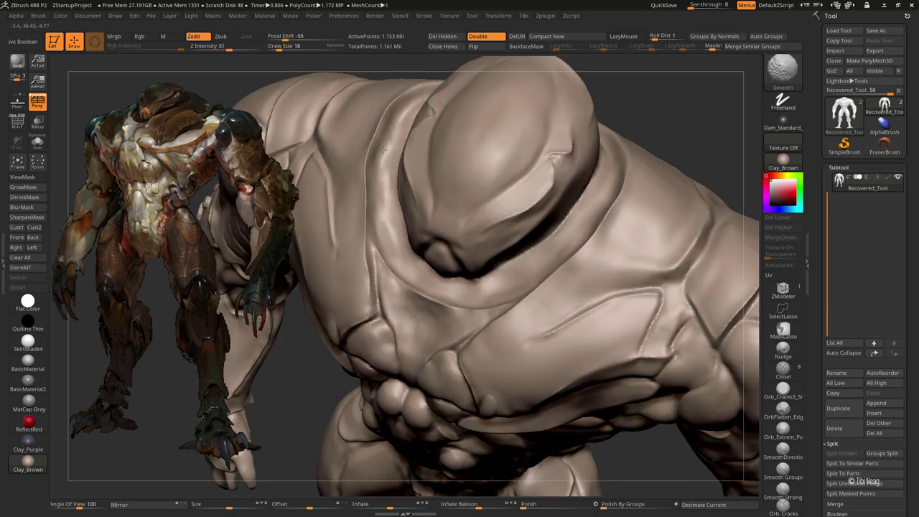
pyautogui.moveTo(388, 227)
pyautogui.mouseDown(button='right')
pyautogui.moveTo(645, 89)
pyautogui.moveTo(639, 145)
pyautogui.moveTo(464, 252)
pyautogui.mouseUp(button='right')
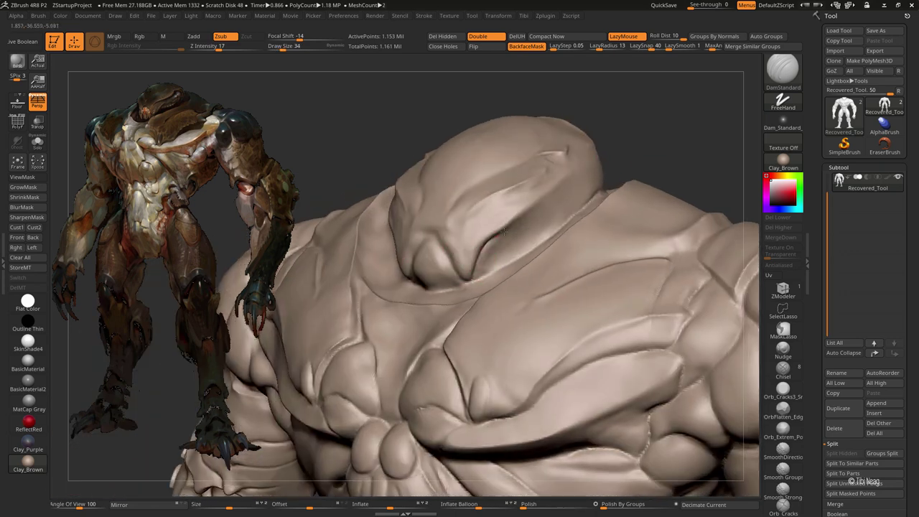
# Reframe the figure and zoom onto the chest and shoulder with the Move brush
pyautogui.press('f')
pyautogui.moveTo(574, 165)
pyautogui.keyDown('alt'); pyautogui.mouseDown(button='right')
pyautogui.moveTo(472, 82)
pyautogui.moveTo(721, 204)
pyautogui.moveTo(593, 127)
pyautogui.moveTo(603, 122)
pyautogui.moveTo(585, 133)
pyautogui.mouseUp(button='right'); pyautogui.keyUp('alt')
pyautogui.press('f')
pyautogui.press('b')
pyautogui.press('m')
pyautogui.press('v')
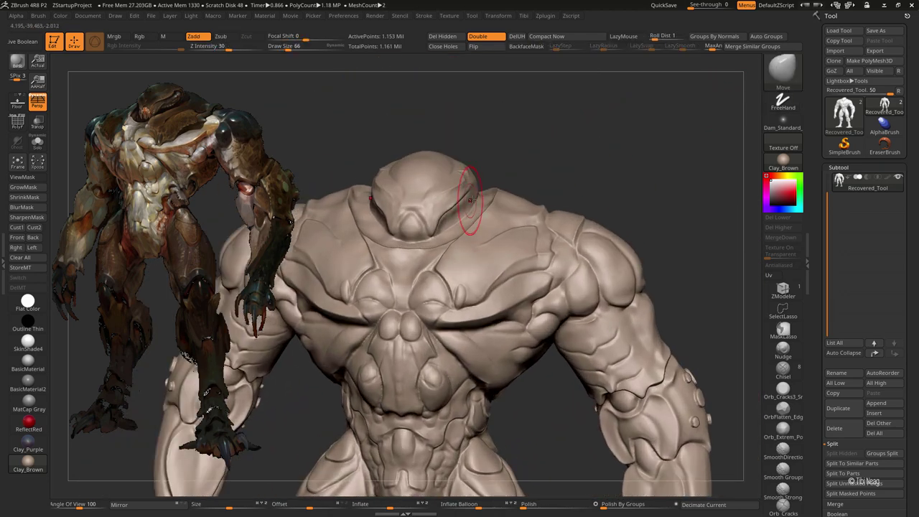
pyautogui.press('f')
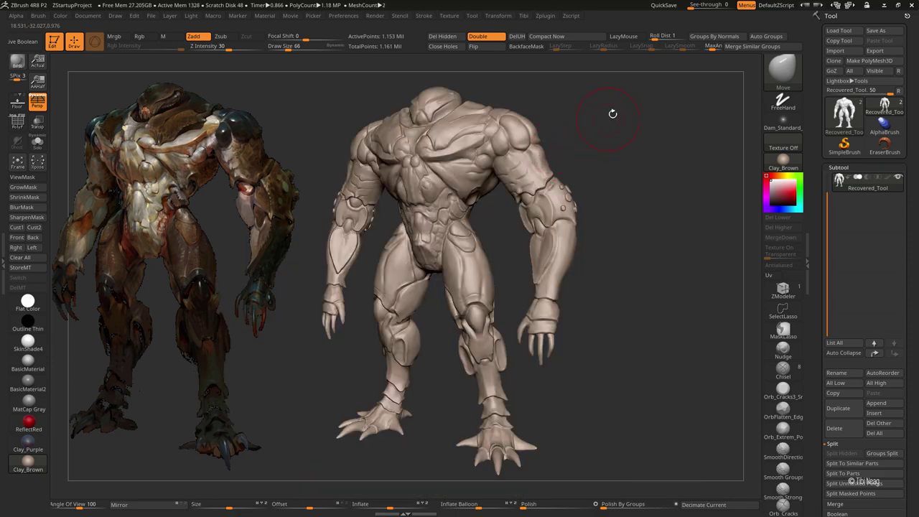
pyautogui.moveTo(612, 114)
pyautogui.keyDown('alt'); pyautogui.mouseDown(button='right')
pyautogui.moveTo(599, 205)
pyautogui.moveTo(477, 229)
pyautogui.mouseUp(button='right'); pyautogui.keyUp('alt')
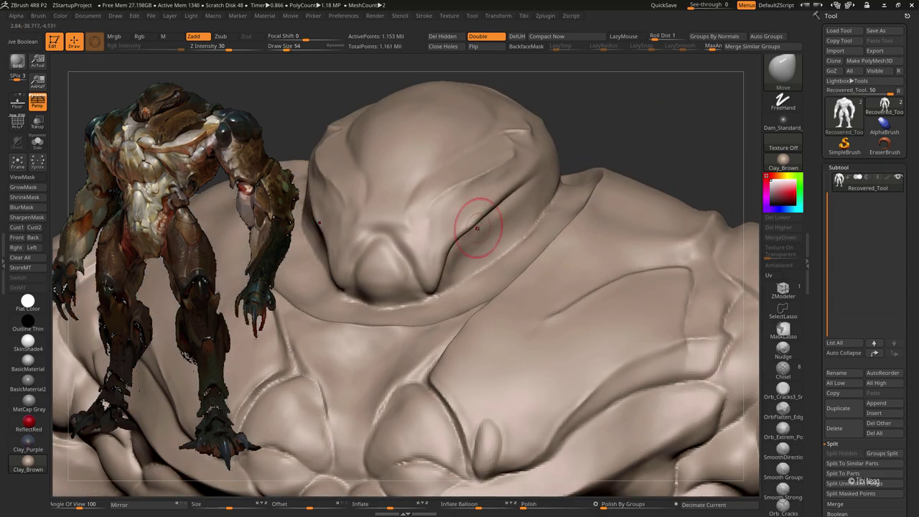
# Switch to DamStandard and bring the head and chest into close view
pyautogui.press('b')
pyautogui.press('d')
pyautogui.press('s')
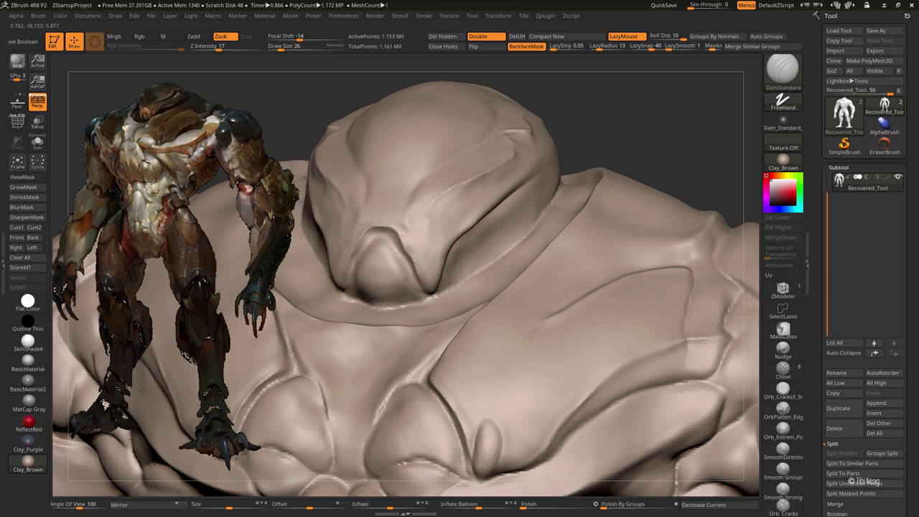
pyautogui.keyDown('alt'); pyautogui.moveTo(391, 275); pyautogui.dragTo(411, 254, button='right'); pyautogui.keyUp('alt')
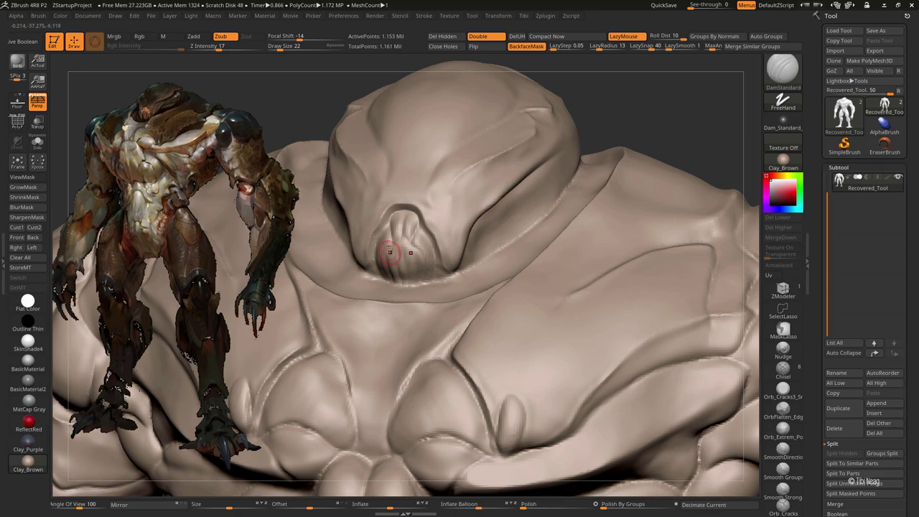
pyautogui.moveTo(389, 251); pyautogui.dragTo(402, 237, button='right')
pyautogui.press('f')
pyautogui.moveTo(609, 115)
pyautogui.keyDown('ctrl'); pyautogui.mouseDown(button='right')
pyautogui.moveTo(630, 187)
pyautogui.moveTo(501, 254)
pyautogui.mouseUp(button='right'); pyautogui.keyUp('ctrl')
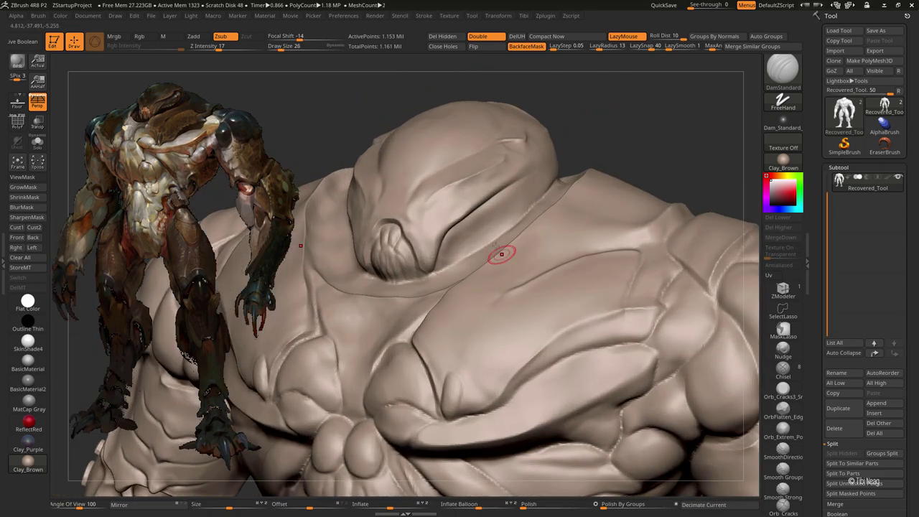
# Add a Clay stroke across the head and carve a DamStandard crease into the hood
pyautogui.press('b')
pyautogui.press('c')
pyautogui.press('l')
pyautogui.moveTo(457, 234); pyautogui.dragTo(505, 203)
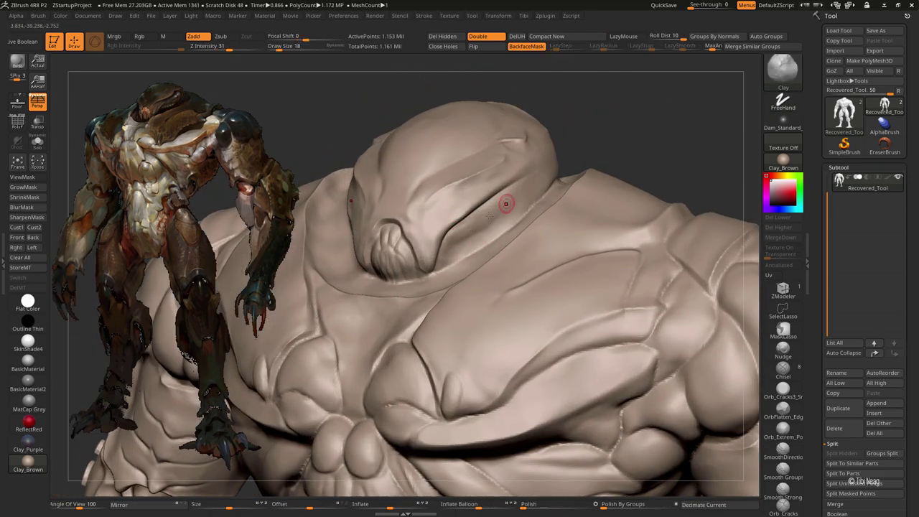
pyautogui.press('b')
pyautogui.press('d')
pyautogui.press('s')
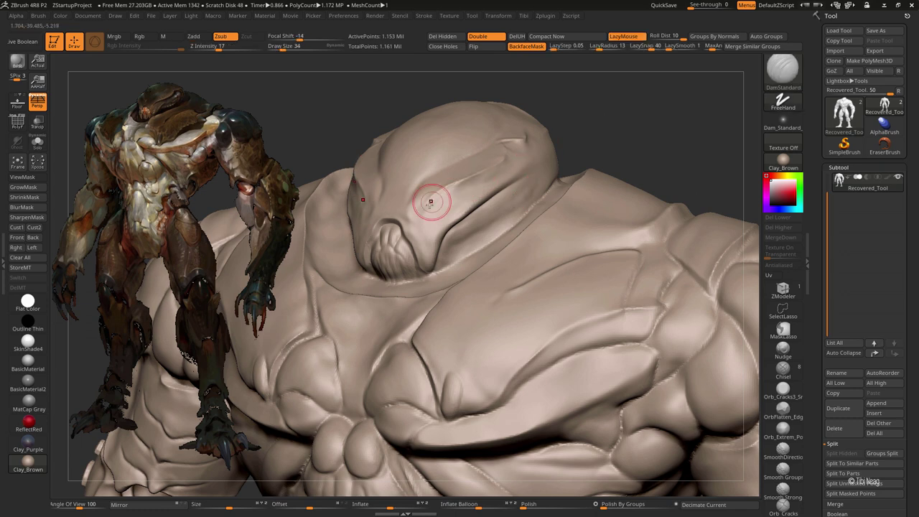
pyautogui.moveTo(431, 199); pyautogui.dragTo(470, 181)
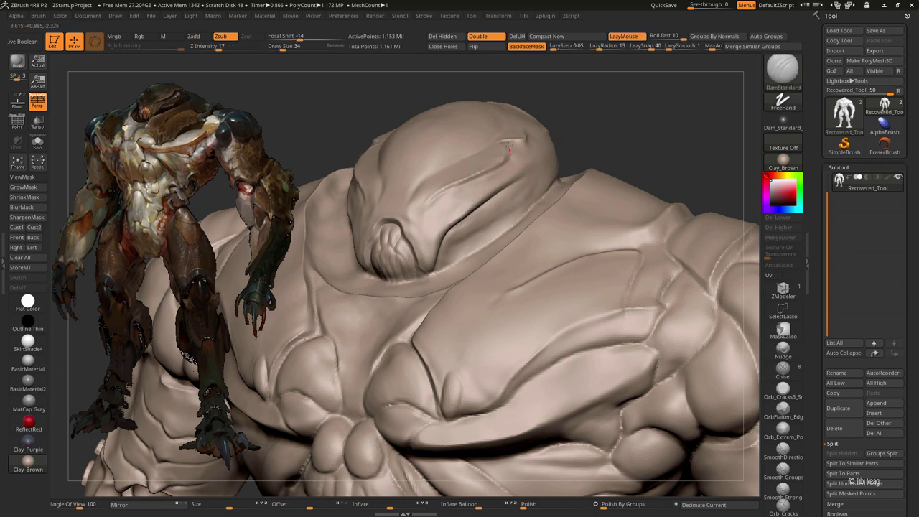
# Turn to the hood side and soften the area with Clay and Smooth
pyautogui.moveTo(508, 149); pyautogui.dragTo(544, 148, button='right')
pyautogui.moveTo(584, 138); pyautogui.dragTo(426, 244)
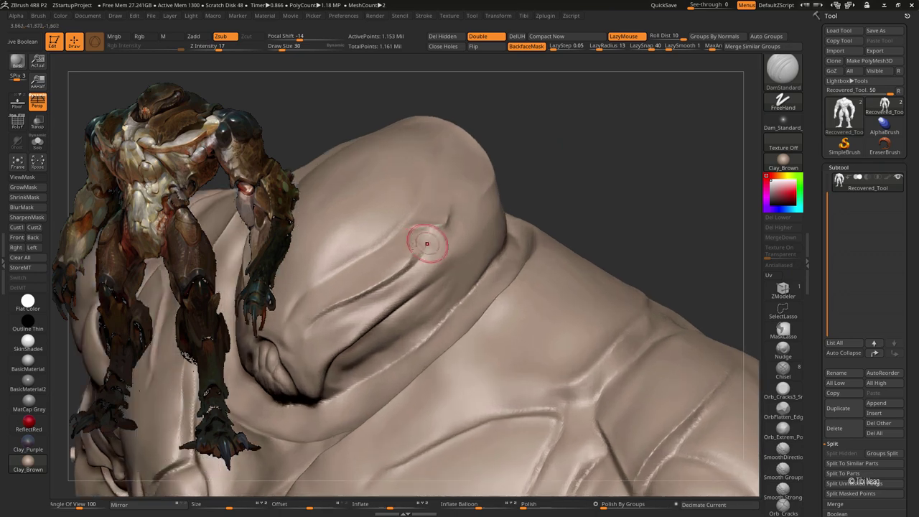
pyautogui.press('b')
pyautogui.press('c')
pyautogui.press('l')
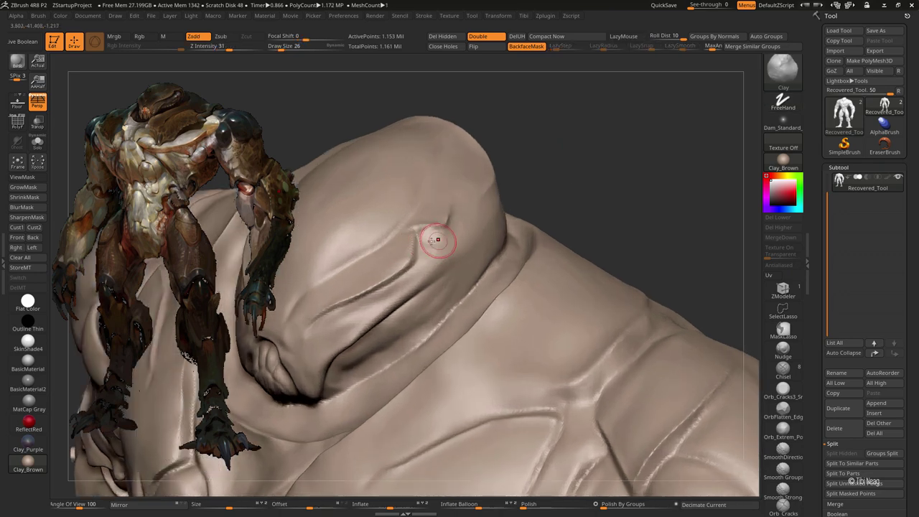
pyautogui.press('shift')
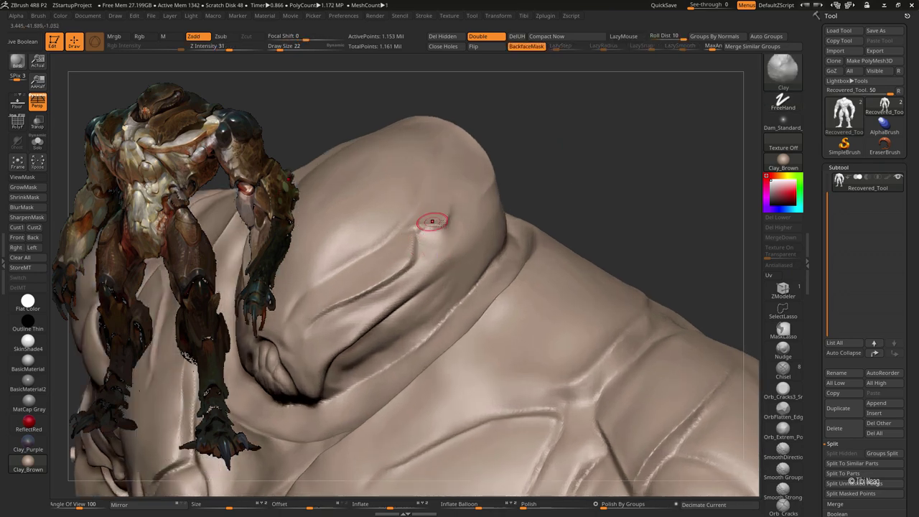
pyautogui.moveTo(567, 144)
pyautogui.mouseDown()
pyautogui.moveTo(567, 161)
pyautogui.moveTo(497, 224)
pyautogui.mouseUp()
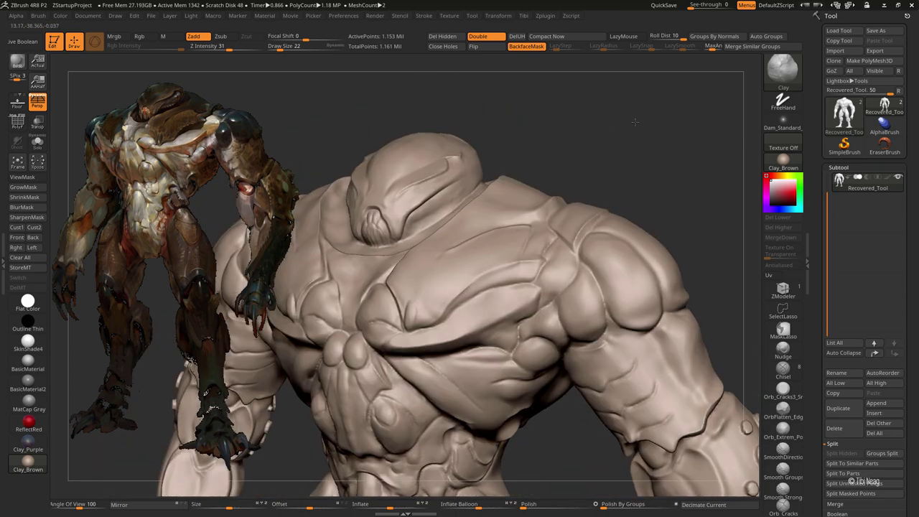
# Paint a small mask stroke just below the hood ridge, then zoom to the chest and shoulder
pyautogui.press('ctrl')
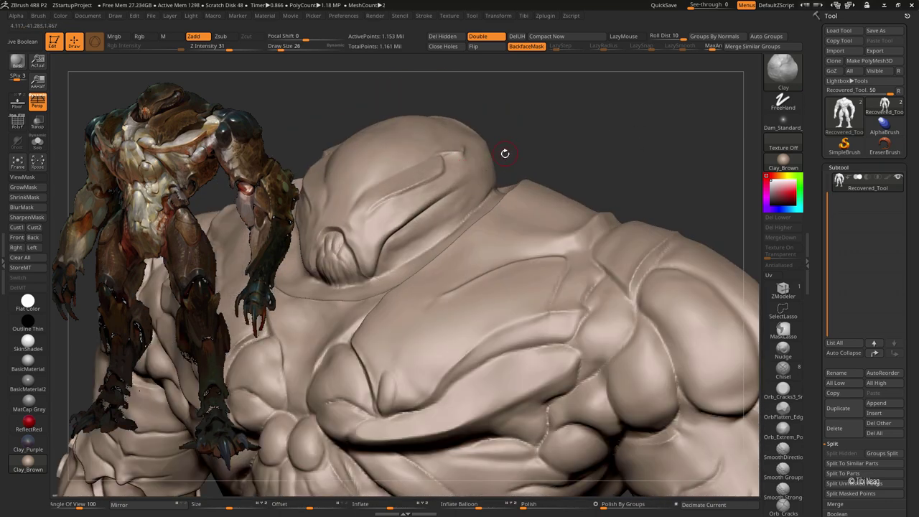
pyautogui.moveTo(461, 166); pyautogui.dragTo(468, 165)
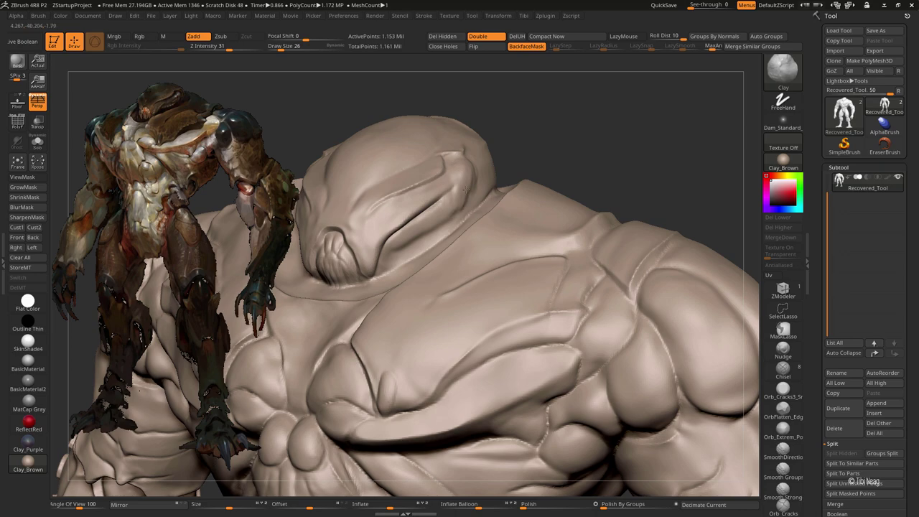
pyautogui.press('f')
pyautogui.moveTo(646, 359)
pyautogui.keyDown('alt'); pyautogui.mouseDown(button='right')
pyautogui.moveTo(662, 323)
pyautogui.moveTo(545, 157)
pyautogui.mouseUp(button='right'); pyautogui.keyUp('alt')
# Reframe on the chest, cycling through the Move, DamStandard and MaskPen brushes
pyautogui.press('b')
pyautogui.press('m')
pyautogui.press('v')
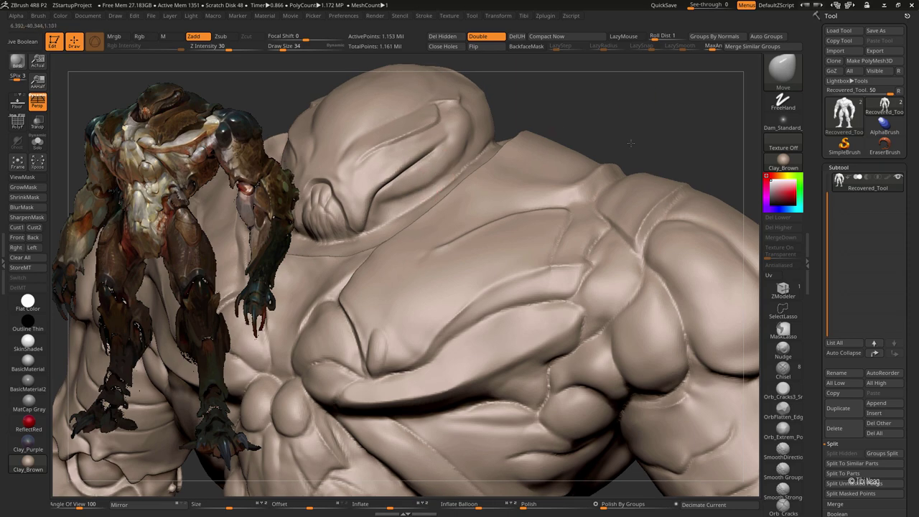
pyautogui.press('f')
pyautogui.moveTo(597, 129)
pyautogui.keyDown('alt'); pyautogui.mouseDown(button='right')
pyautogui.moveTo(615, 81)
pyautogui.moveTo(449, 137)
pyautogui.mouseUp(button='right'); pyautogui.keyUp('alt')
pyautogui.press('b')
pyautogui.press('d')
pyautogui.press('s')
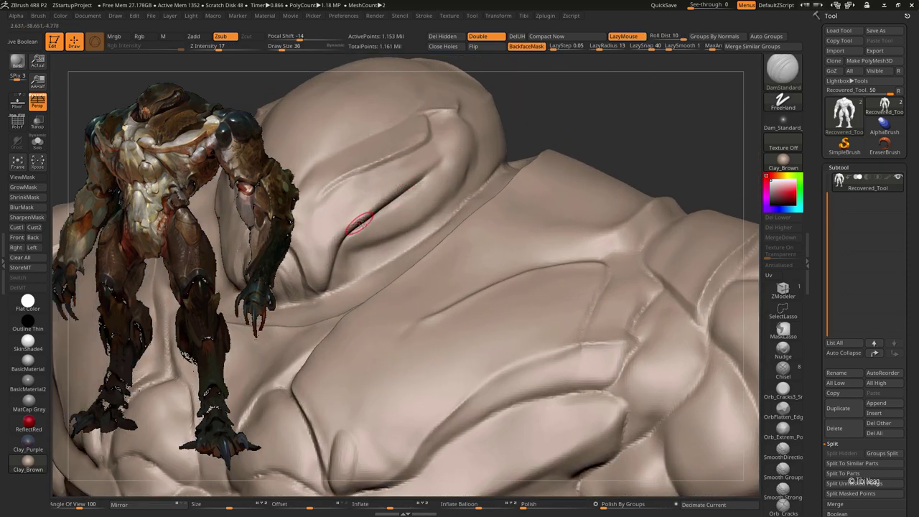
pyautogui.press('ctrl')
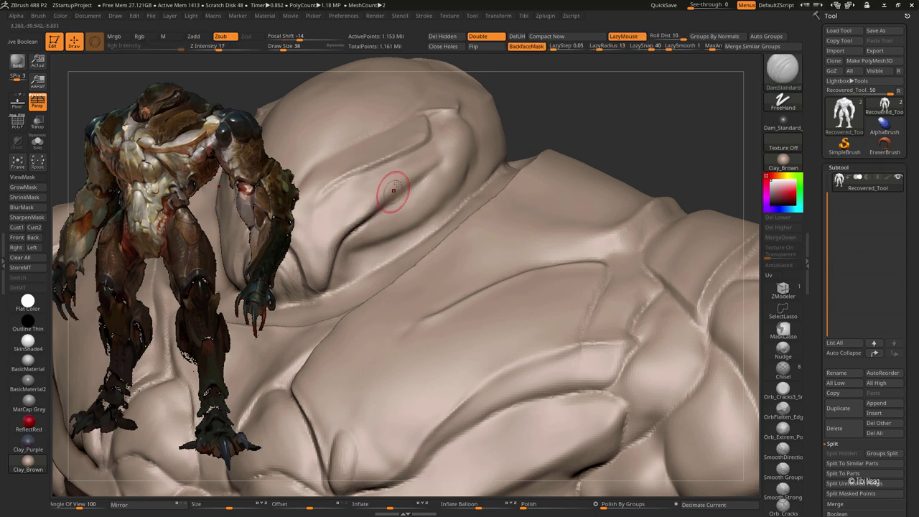
# Carve a thin DamStandard crease along the side of the hood
pyautogui.press('b')
pyautogui.press('c')
pyautogui.press('l')
pyautogui.press('b')
pyautogui.press('d')
pyautogui.press('s')
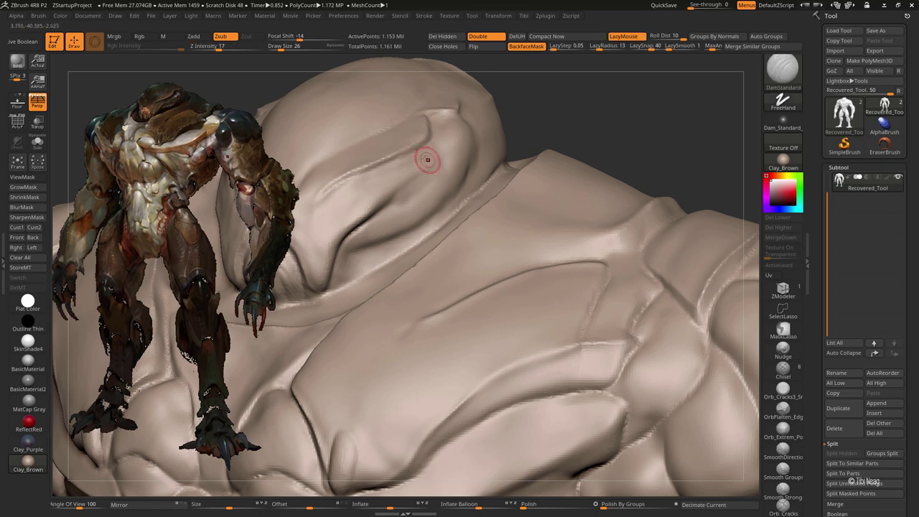
pyautogui.moveTo(451, 161); pyautogui.dragTo(454, 154)
pyautogui.moveTo(555, 108); pyautogui.dragTo(513, 120)
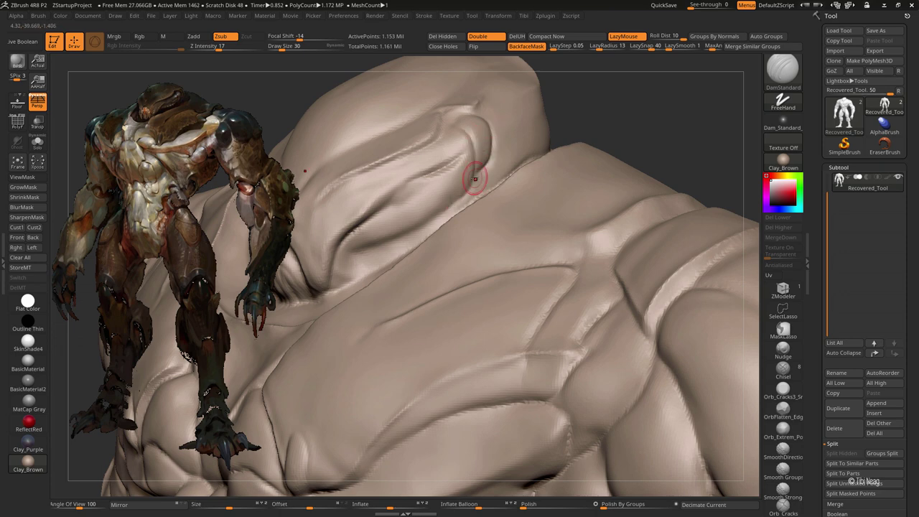
pyautogui.moveTo(443, 205); pyautogui.dragTo(402, 209, button='right')
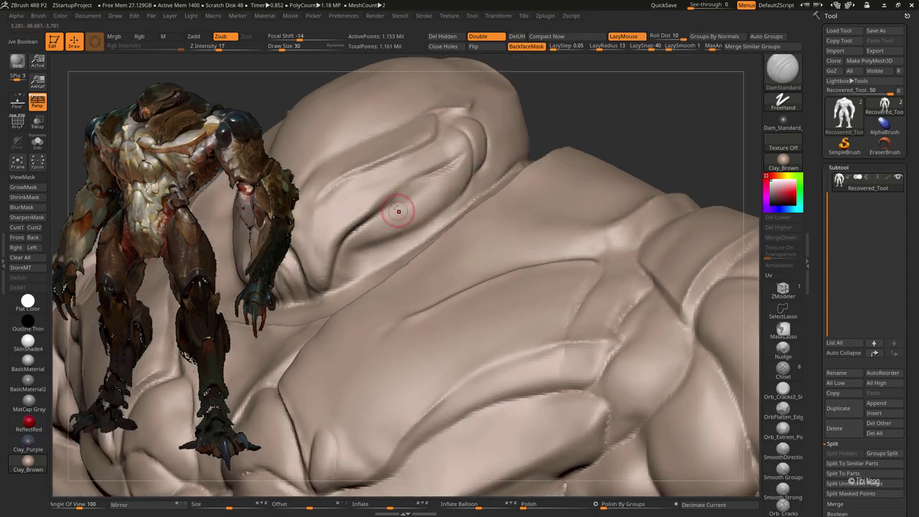
# Add a small Clay stroke beside the hood crease, then orbit and frame the whole model
pyautogui.press('b')
pyautogui.press('c')
pyautogui.press('l')
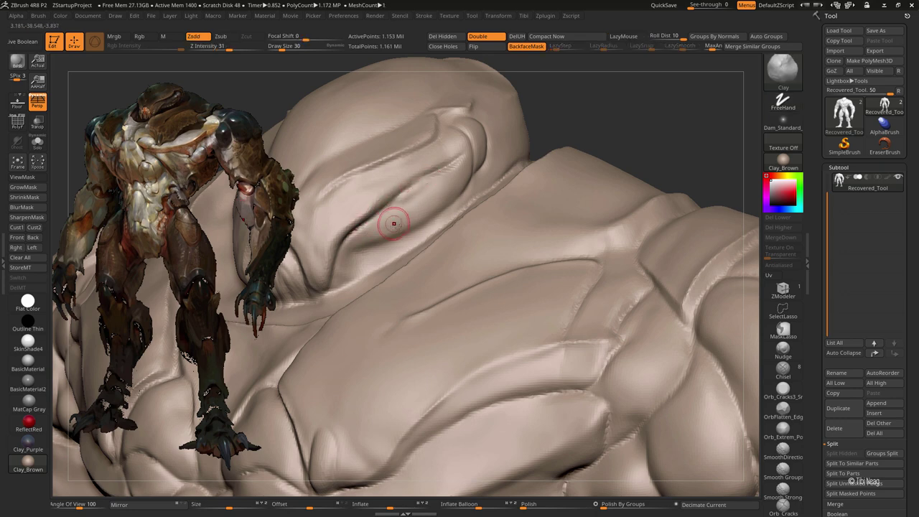
pyautogui.moveTo(411, 205); pyautogui.dragTo(439, 200)
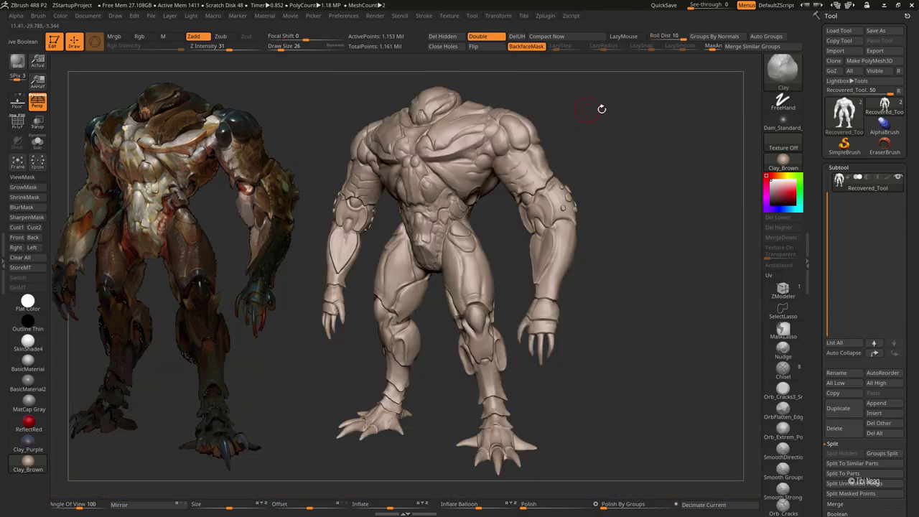
pyautogui.press('b')
pyautogui.press('d')
pyautogui.press('s')
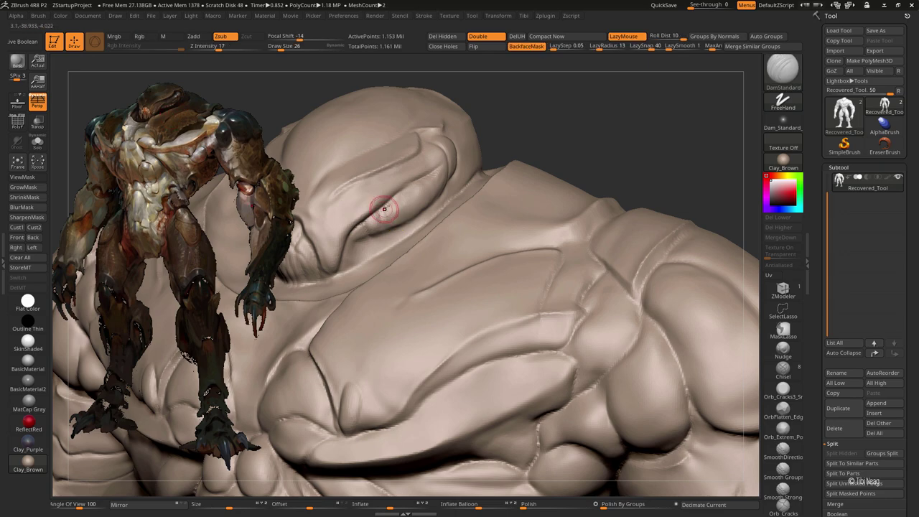
pyautogui.moveTo(384, 208); pyautogui.dragTo(492, 123, button='right')
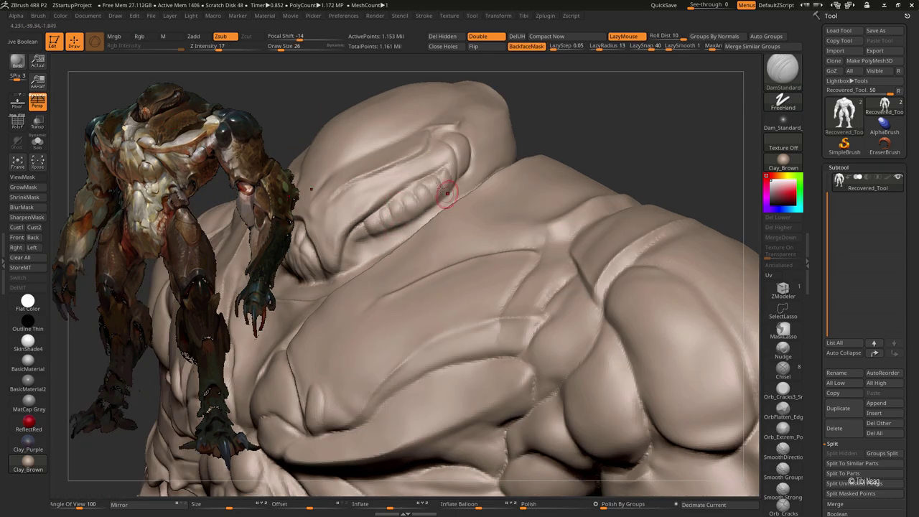
pyautogui.press('f')
pyautogui.moveTo(542, 114)
pyautogui.mouseDown(button='right')
pyautogui.moveTo(611, 127)
pyautogui.moveTo(521, 232)
pyautogui.moveTo(670, 229)
pyautogui.moveTo(549, 251)
pyautogui.mouseUp(button='right')
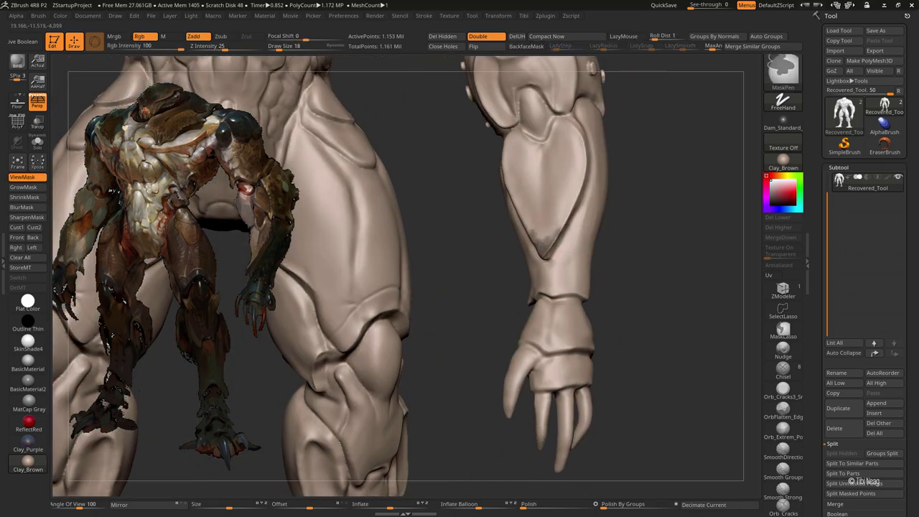
# Mask the entire model and draw a Transpose action line along the forearm
pyautogui.hotkey('ctrl', 'a')
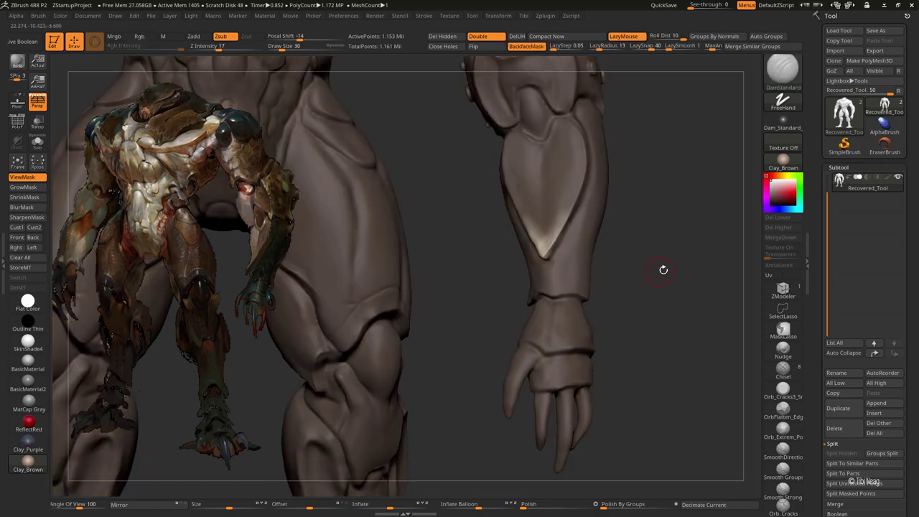
pyautogui.moveTo(662, 333); pyautogui.dragTo(567, 243, button='right')
pyautogui.press('w')
pyautogui.moveTo(538, 151); pyautogui.dragTo(527, 284)
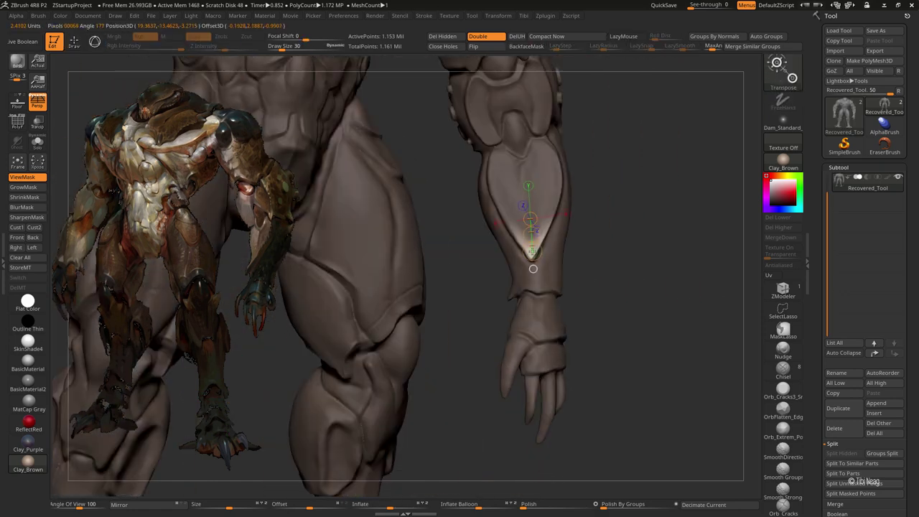
pyautogui.moveTo(574, 244)
pyautogui.keyDown('alt'); pyautogui.mouseDown(button='right')
pyautogui.moveTo(667, 327)
pyautogui.moveTo(672, 294)
pyautogui.moveTo(531, 323)
pyautogui.moveTo(518, 301)
pyautogui.mouseUp(button='right'); pyautogui.keyUp('alt')
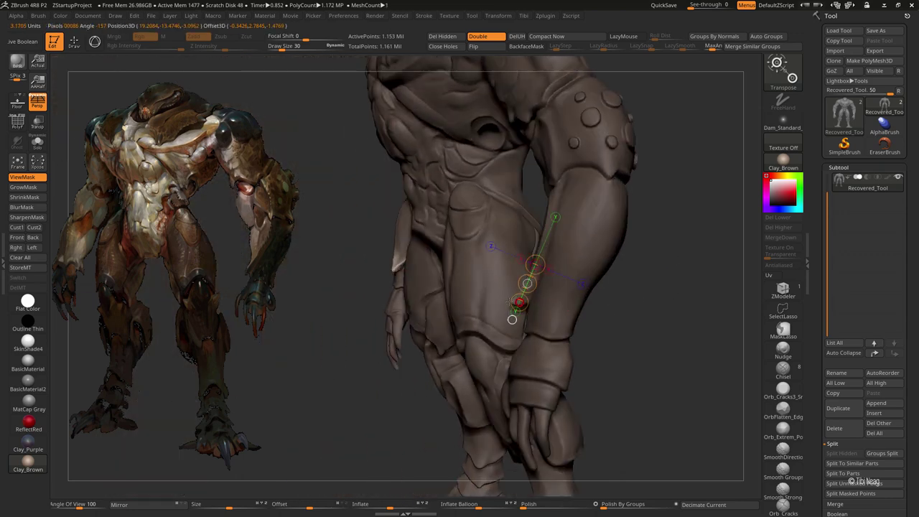
# Clear the mask, frame the full figure and zoom back in on the torso and arm
pyautogui.press('f')
pyautogui.press('q')
pyautogui.keyDown('ctrl'); pyautogui.click(625, 307); pyautogui.keyUp('ctrl')
pyautogui.keyDown('alt'); pyautogui.moveTo(628, 279); pyautogui.dragTo(535, 266, button='right'); pyautogui.keyUp('alt')
pyautogui.press('b')
pyautogui.press('m')
pyautogui.press('v')
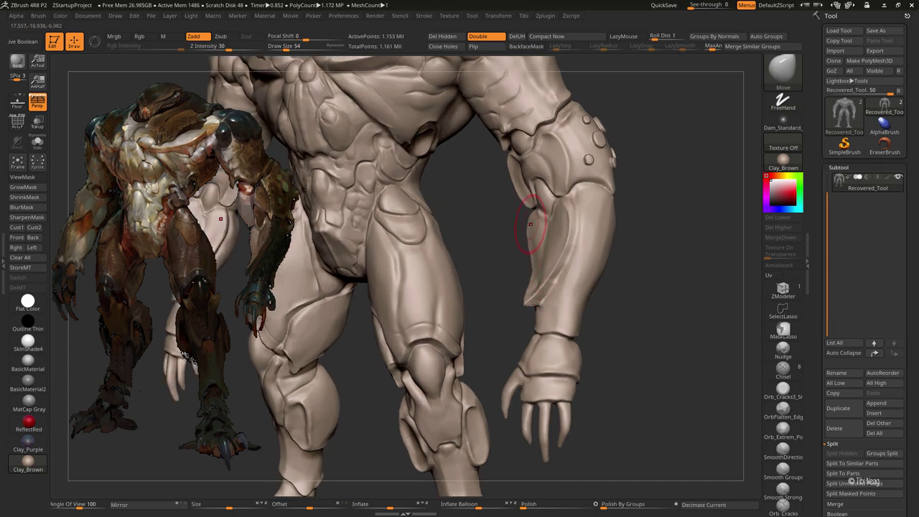
# Reshape the forearm armour plate near the elbow with a twice-enlarged Move brush
pyautogui.moveTo(508, 176); pyautogui.dragTo(567, 177)
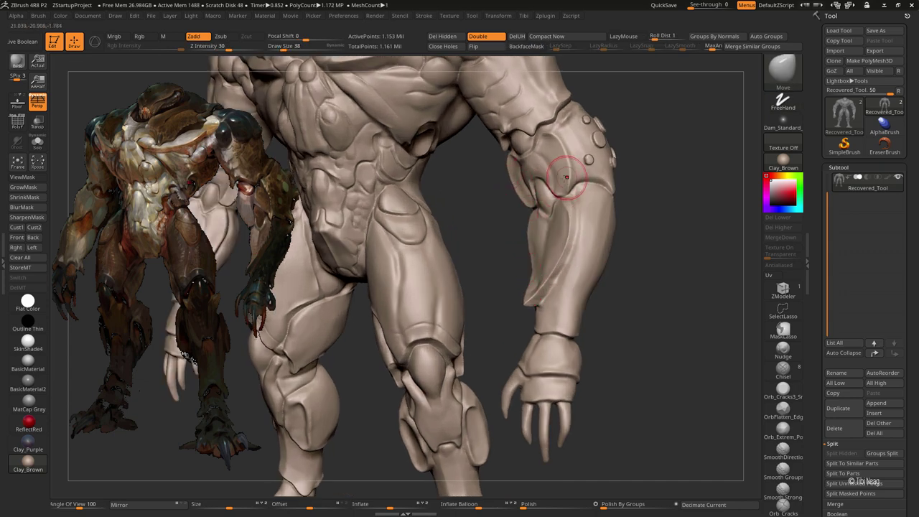
pyautogui.moveTo(547, 136)
pyautogui.mouseDown(button='right')
pyautogui.moveTo(539, 140)
pyautogui.moveTo(544, 127)
pyautogui.moveTo(507, 154)
pyautogui.mouseUp(button='right')
pyautogui.press(']')
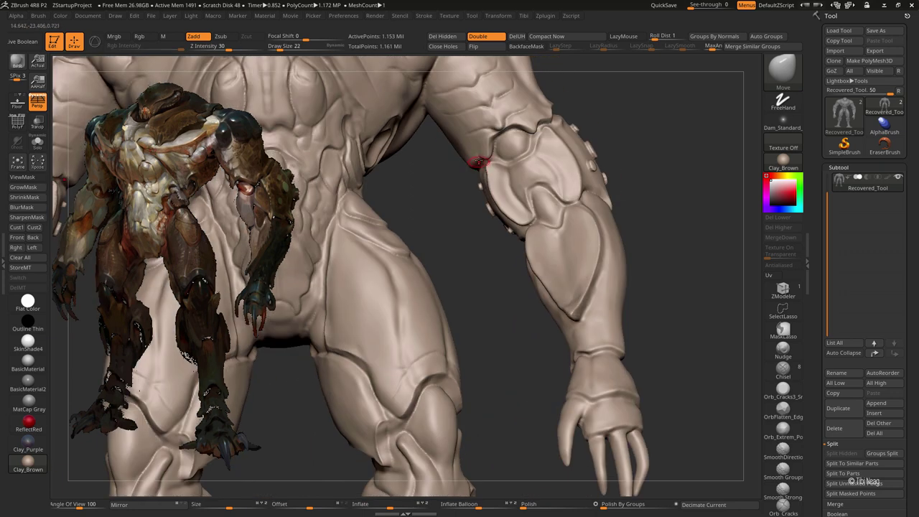
pyautogui.press(']')
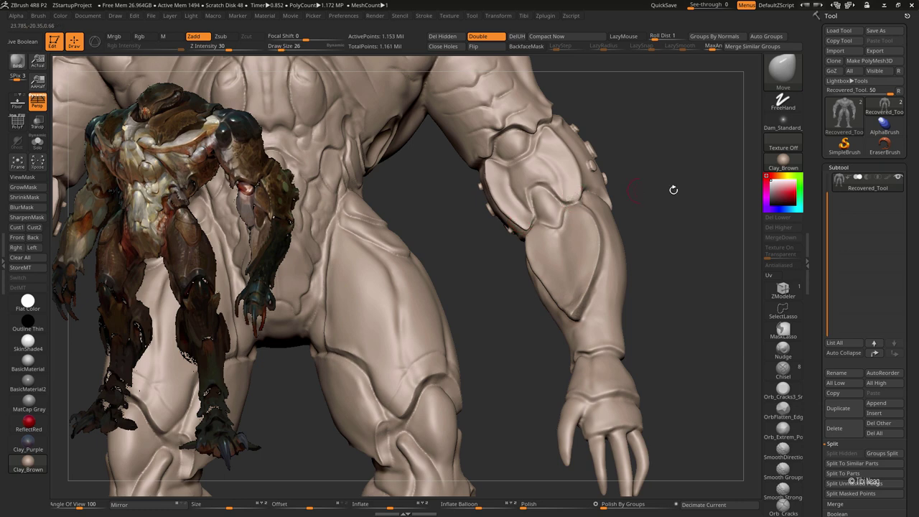
pyautogui.moveTo(673, 189); pyautogui.dragTo(554, 194, button='right')
pyautogui.press('b')
pyautogui.press('d')
pyautogui.press('s')
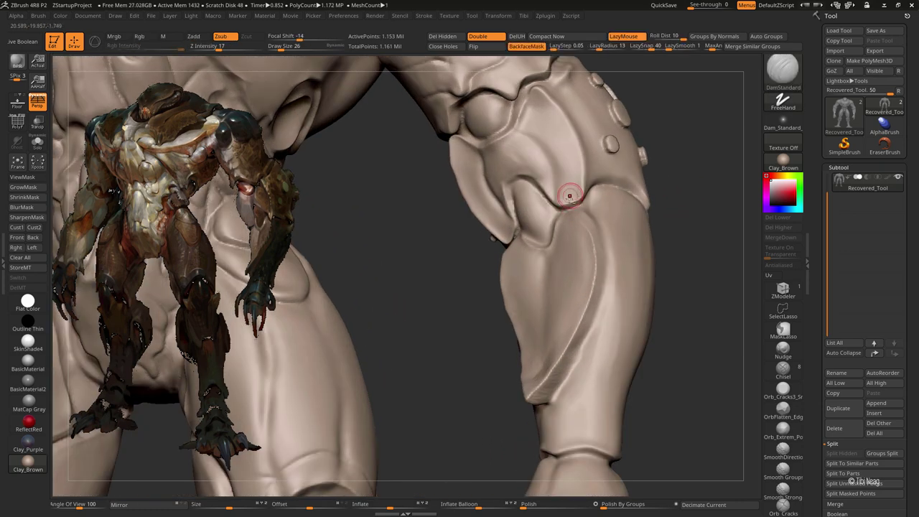
# Rotate the hand at the wrist with the Transpose action line, then frame the figure
pyautogui.press('b')
pyautogui.press('m')
pyautogui.press('v')
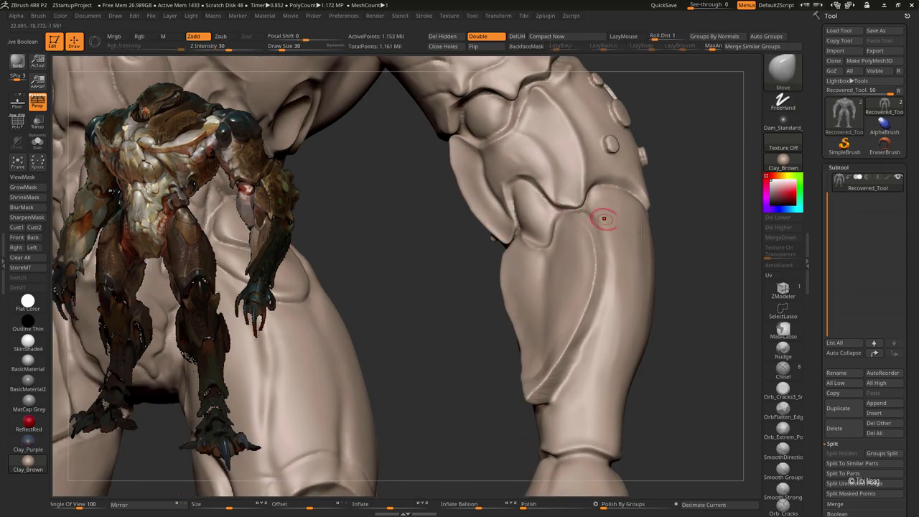
pyautogui.press('f')
pyautogui.moveTo(648, 256)
pyautogui.mouseDown(button='right')
pyautogui.moveTo(624, 270)
pyautogui.moveTo(621, 307)
pyautogui.moveTo(507, 284)
pyautogui.moveTo(602, 260)
pyautogui.moveTo(517, 246)
pyautogui.moveTo(505, 312)
pyautogui.moveTo(631, 256)
pyautogui.mouseUp(button='right')
pyautogui.press('f')
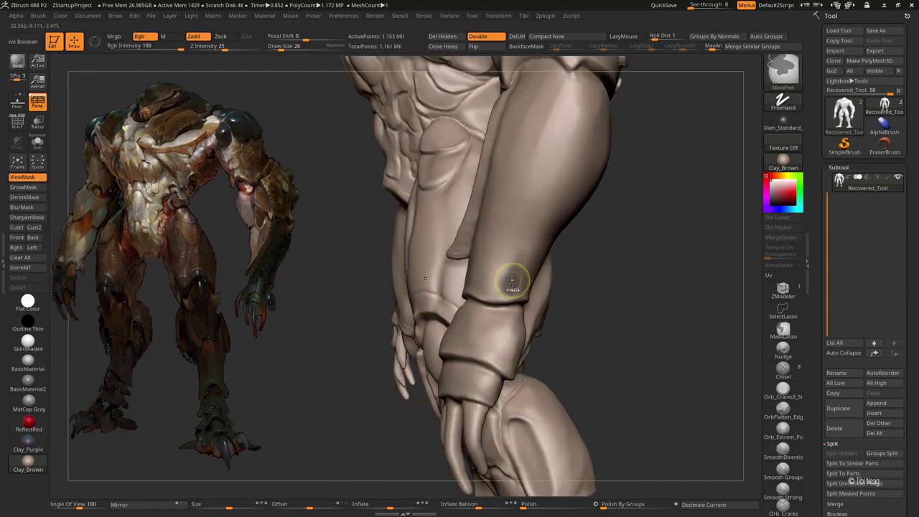
pyautogui.press('w')
pyautogui.moveTo(529, 234)
pyautogui.mouseDown(button='right')
pyautogui.moveTo(502, 303)
pyautogui.moveTo(517, 314)
pyautogui.moveTo(590, 296)
pyautogui.moveTo(292, 307)
pyautogui.moveTo(509, 285)
pyautogui.moveTo(511, 265)
pyautogui.moveTo(406, 266)
pyautogui.mouseUp(button='right')
pyautogui.press('q')
pyautogui.press('f')
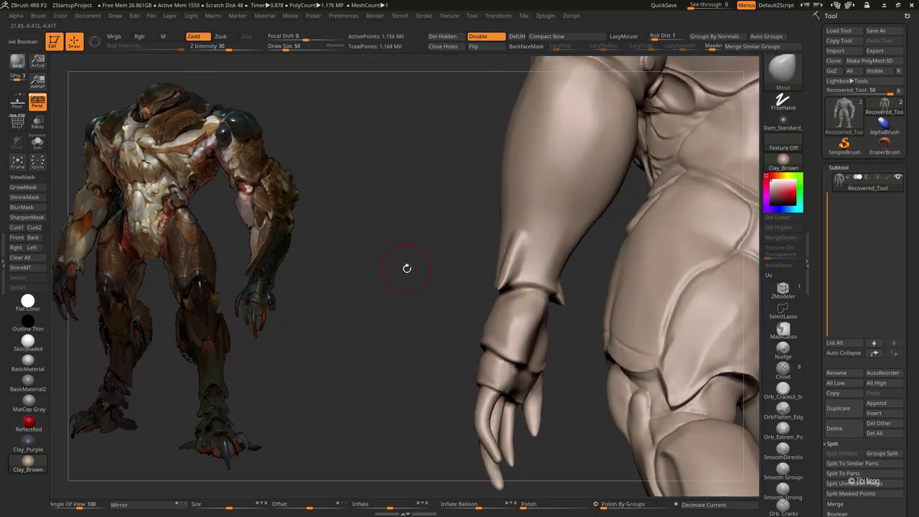
# Build up the wrist bracer with Clay and Move, turning the model to a front view
pyautogui.press('b')
pyautogui.press('c')
pyautogui.press('l')
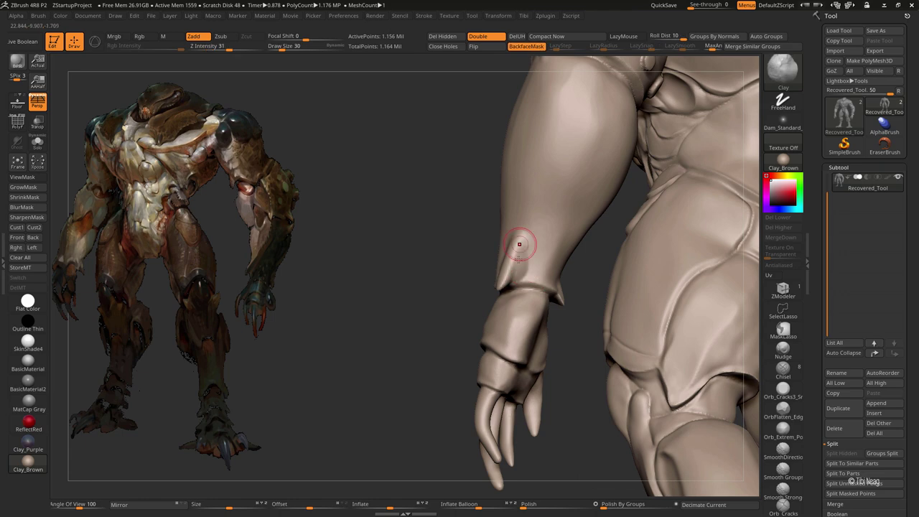
pyautogui.moveTo(526, 251)
pyautogui.mouseDown(button='right')
pyautogui.moveTo(505, 232)
pyautogui.moveTo(564, 263)
pyautogui.moveTo(575, 333)
pyautogui.mouseUp(button='right')
pyautogui.press('b')
pyautogui.press('m')
pyautogui.press('v')
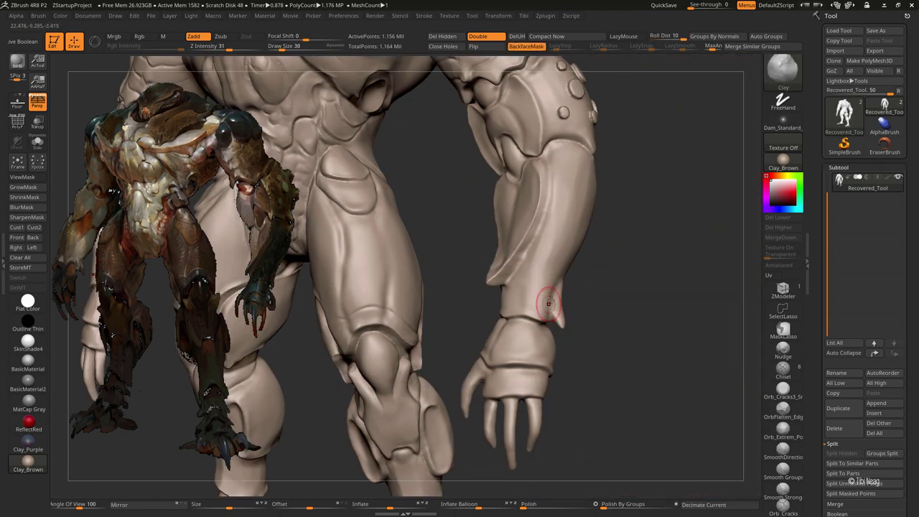
pyautogui.moveTo(552, 294); pyautogui.dragTo(561, 326, button='right')
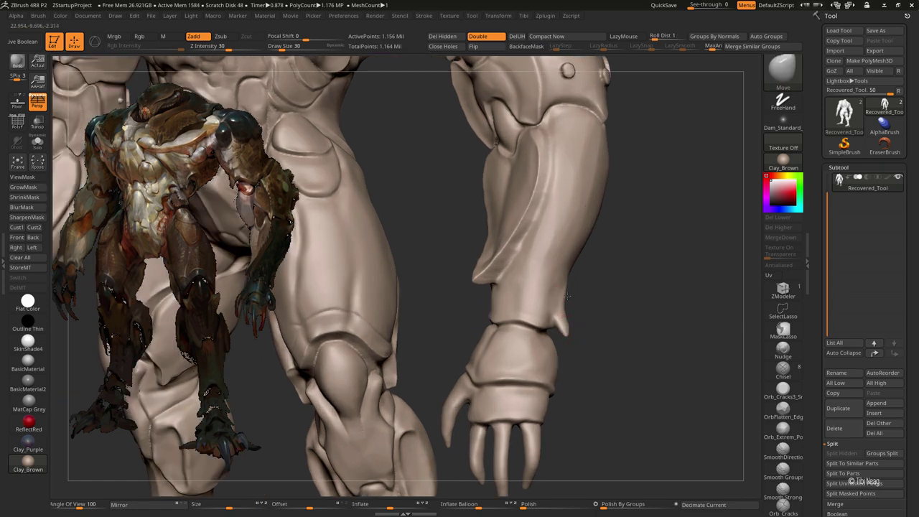
pyautogui.moveTo(566, 295)
pyautogui.keyDown('alt'); pyautogui.mouseDown(button='right')
pyautogui.moveTo(622, 227)
pyautogui.moveTo(602, 260)
pyautogui.moveTo(605, 306)
pyautogui.moveTo(574, 318)
pyautogui.mouseUp(button='right'); pyautogui.keyUp('alt')
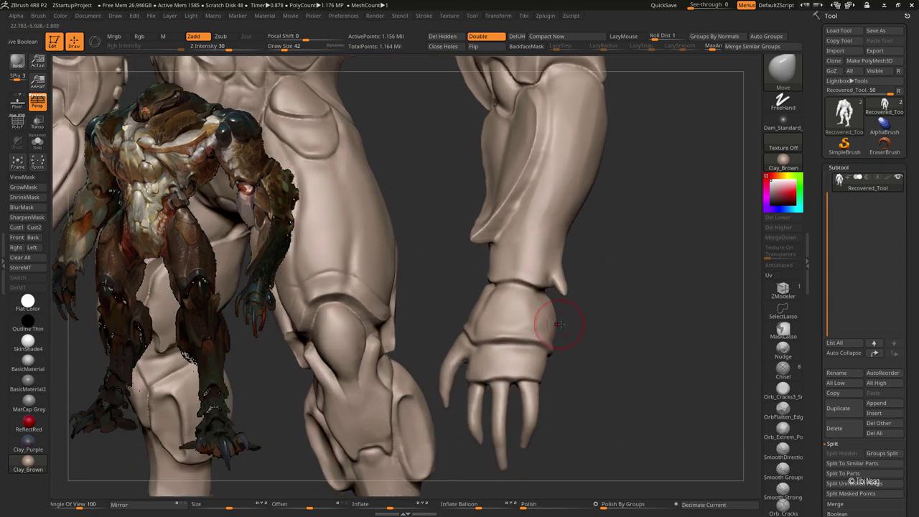
# Polish the wrist cuff with hPolish, then nudge the thigh plate edge with Move
pyautogui.press('b')
pyautogui.press('c')
pyautogui.press('l')
pyautogui.press('b')
pyautogui.press('h')
pyautogui.press('p')
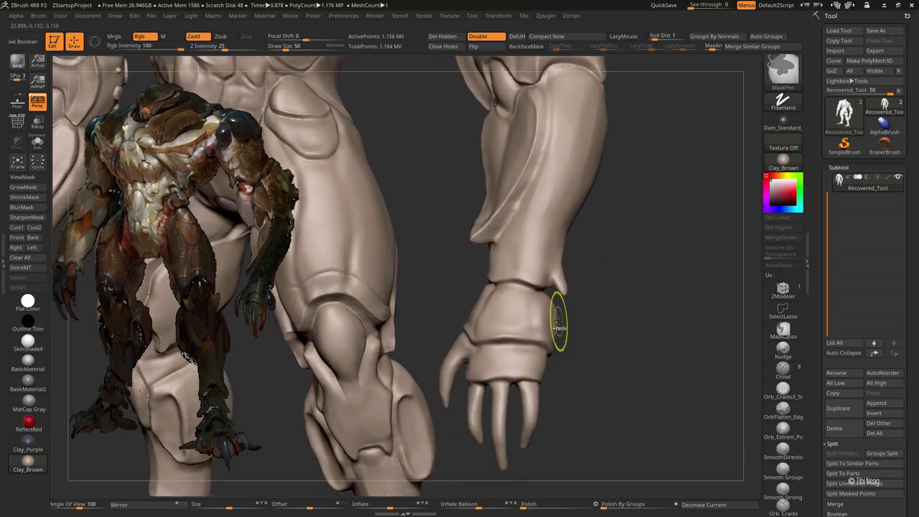
pyautogui.moveTo(513, 318)
pyautogui.mouseDown(button='right')
pyautogui.moveTo(677, 322)
pyautogui.moveTo(627, 318)
pyautogui.moveTo(637, 288)
pyautogui.moveTo(625, 322)
pyautogui.moveTo(649, 307)
pyautogui.moveTo(627, 185)
pyautogui.moveTo(624, 208)
pyautogui.moveTo(642, 232)
pyautogui.moveTo(606, 187)
pyautogui.moveTo(617, 215)
pyautogui.moveTo(521, 350)
pyautogui.moveTo(570, 277)
pyautogui.moveTo(501, 290)
pyautogui.mouseUp(button='right')
pyautogui.press('b')
pyautogui.press('m')
pyautogui.press('v')
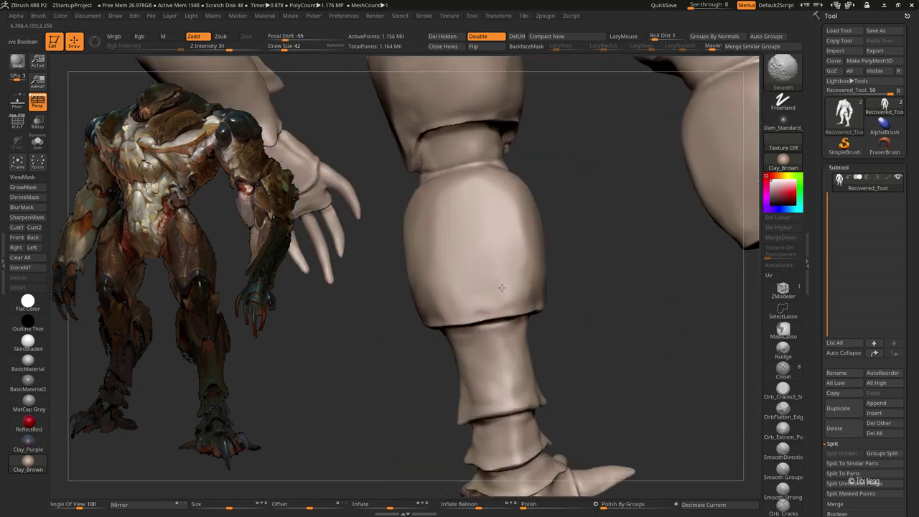
# Zoom onto the right forearm and carve DamStandard groove lines along its bracer
pyautogui.press('shift')
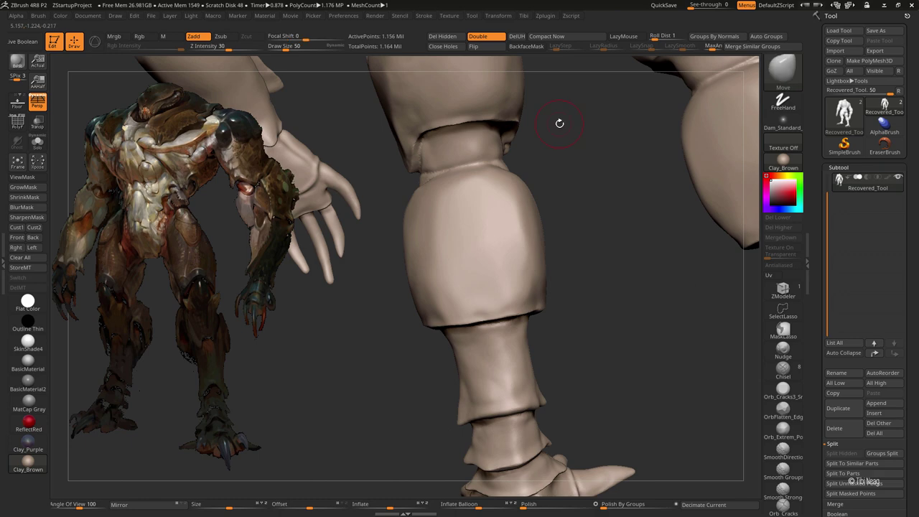
pyautogui.moveTo(559, 124)
pyautogui.mouseDown(button='right')
pyautogui.moveTo(579, 236)
pyautogui.moveTo(289, 364)
pyautogui.moveTo(320, 369)
pyautogui.moveTo(284, 359)
pyautogui.moveTo(528, 319)
pyautogui.moveTo(356, 256)
pyautogui.moveTo(562, 318)
pyautogui.moveTo(549, 258)
pyautogui.moveTo(689, 254)
pyautogui.moveTo(644, 247)
pyautogui.mouseUp(button='right')
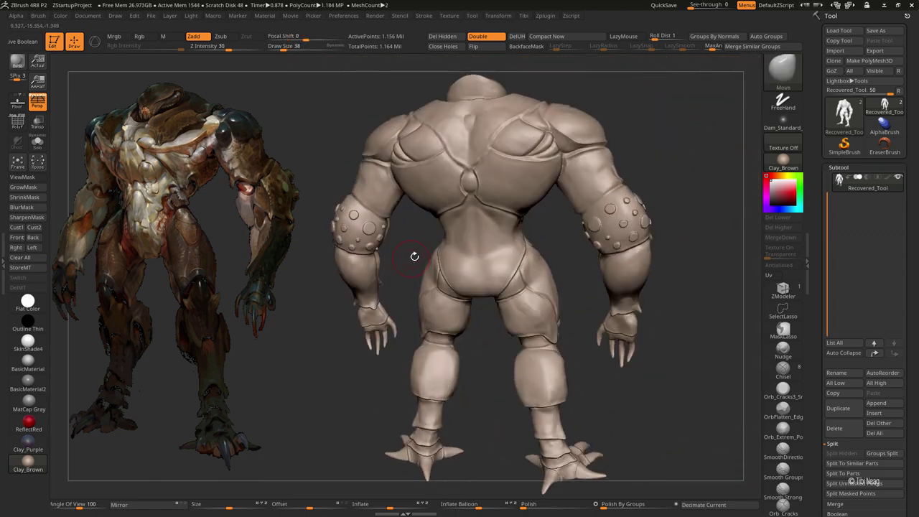
pyautogui.press('b')
pyautogui.press('d')
pyautogui.press('s')
pyautogui.moveTo(414, 256)
pyautogui.mouseDown(button='right')
pyautogui.moveTo(364, 237)
pyautogui.moveTo(381, 200)
pyautogui.moveTo(424, 230)
pyautogui.mouseUp(button='right')
pyautogui.moveTo(481, 251); pyautogui.dragTo(508, 242, button='right')
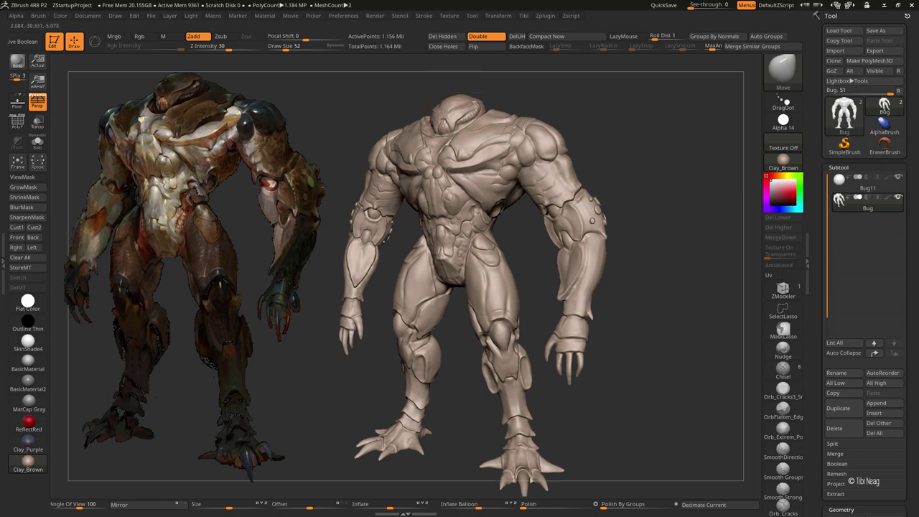
# Mask the creature's head hood, covering its top, sides and lower face with MaskPen
pyautogui.keyDown('shift'); pyautogui.moveTo(445, 214); pyautogui.dragTo(447, 229, button='right'); pyautogui.keyUp('shift')
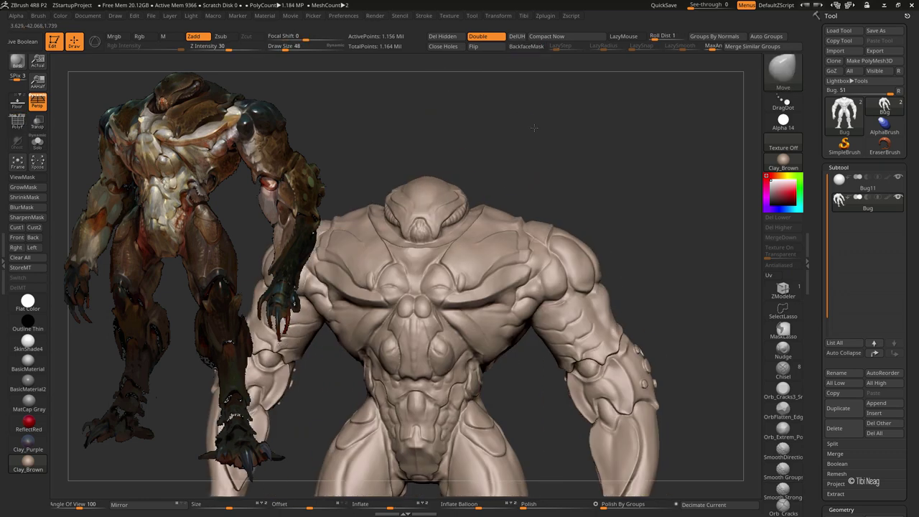
pyautogui.keyDown('ctrl'); pyautogui.moveTo(446, 229); pyautogui.dragTo(412, 265); pyautogui.keyUp('ctrl')
pyautogui.moveTo(412, 266); pyautogui.dragTo(459, 244, button='right')
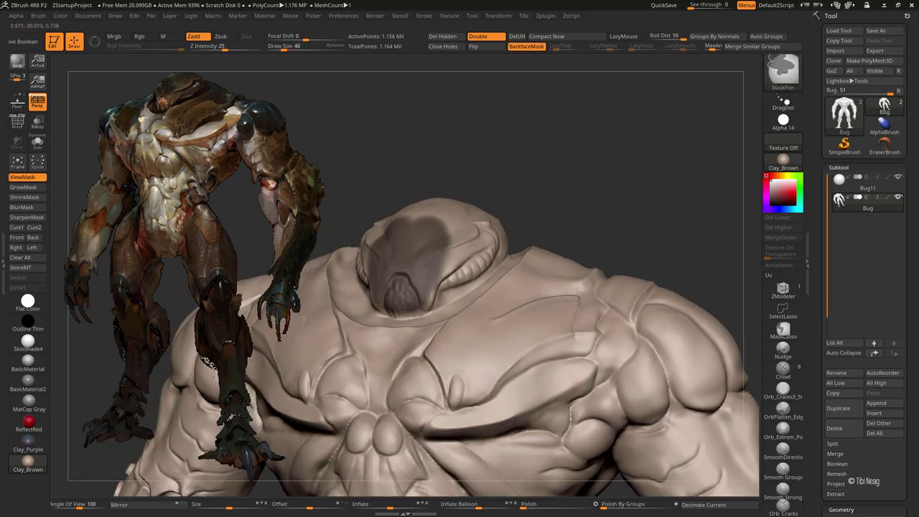
pyautogui.keyDown('ctrl'); pyautogui.moveTo(402, 291); pyautogui.dragTo(403, 314); pyautogui.keyUp('ctrl')
pyautogui.moveTo(452, 276)
pyautogui.keyDown('ctrl'); pyautogui.mouseDown()
pyautogui.moveTo(384, 230)
pyautogui.moveTo(470, 211)
pyautogui.moveTo(495, 265)
pyautogui.mouseUp(); pyautogui.keyUp('ctrl')
pyautogui.moveTo(547, 182); pyautogui.dragTo(474, 287, button='right')
pyautogui.moveTo(474, 287)
pyautogui.keyDown('ctrl'); pyautogui.mouseDown()
pyautogui.moveTo(428, 310)
pyautogui.moveTo(502, 273)
pyautogui.mouseUp(); pyautogui.keyUp('ctrl')
pyautogui.moveTo(502, 273)
pyautogui.mouseDown(button='right')
pyautogui.moveTo(466, 237)
pyautogui.moveTo(492, 215)
pyautogui.mouseUp(button='right')
pyautogui.keyDown('ctrl'); pyautogui.moveTo(492, 215); pyautogui.dragTo(507, 231); pyautogui.keyUp('ctrl')
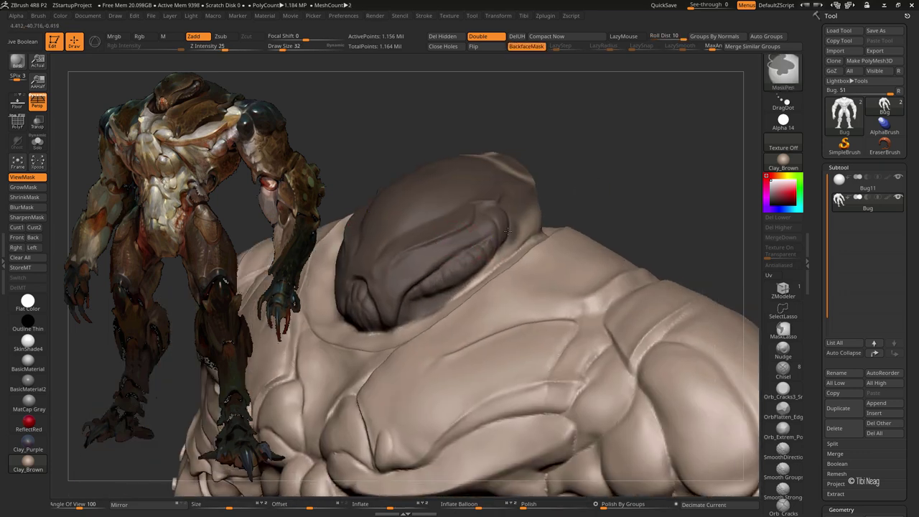
pyautogui.keyDown('ctrl'); pyautogui.moveTo(445, 288); pyautogui.dragTo(483, 205); pyautogui.keyUp('ctrl')
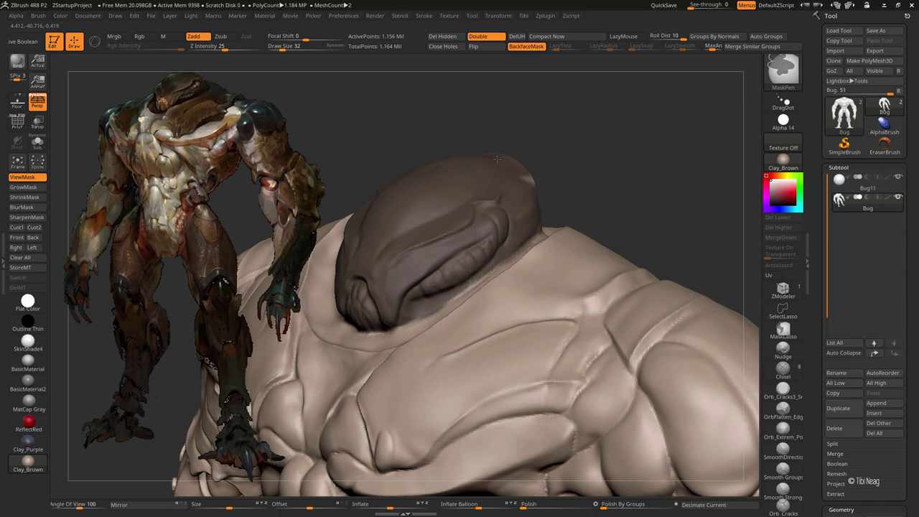
pyautogui.moveTo(527, 185); pyautogui.dragTo(543, 205, button='right')
pyautogui.moveTo(543, 205)
pyautogui.keyDown('ctrl'); pyautogui.mouseDown()
pyautogui.moveTo(574, 208)
pyautogui.moveTo(597, 145)
pyautogui.moveTo(586, 128)
pyautogui.moveTo(607, 174)
pyautogui.mouseUp(); pyautogui.keyUp('ctrl')
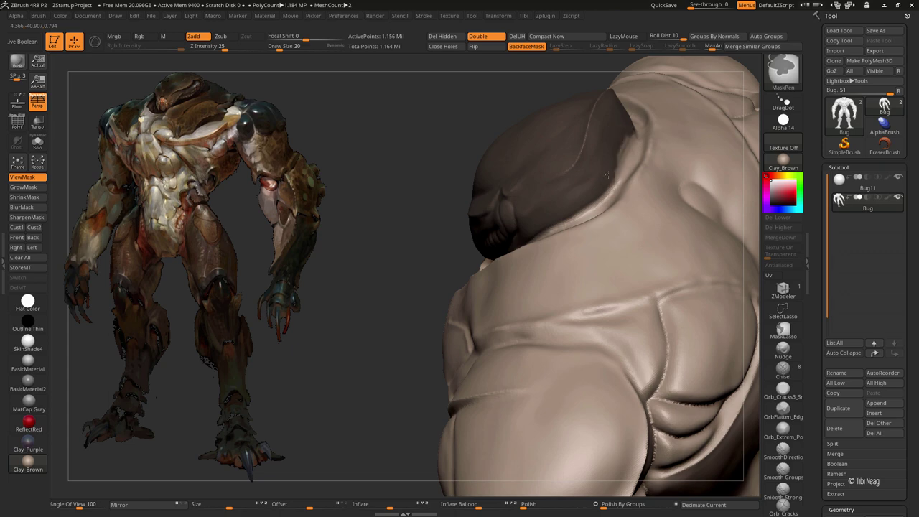
pyautogui.moveTo(624, 147)
pyautogui.mouseDown(button='right')
pyautogui.moveTo(574, 237)
pyautogui.moveTo(404, 304)
pyautogui.moveTo(561, 191)
pyautogui.mouseUp(button='right')
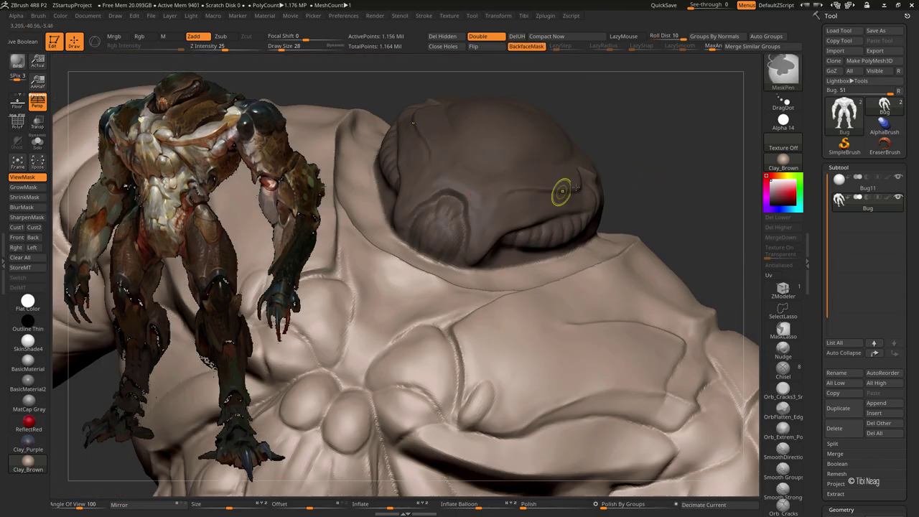
# Split the masked head off into its own subtool and solo it
pyautogui.keyDown('ctrl'); pyautogui.keyDown('shift'); pyautogui.click(559, 180); pyautogui.keyUp('shift'); pyautogui.keyUp('ctrl')
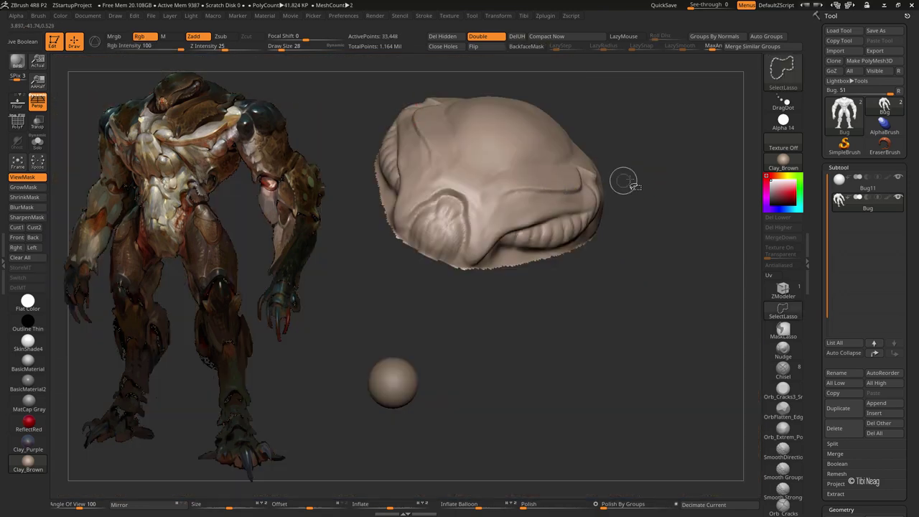
pyautogui.keyDown('ctrl'); pyautogui.keyDown('shift'); pyautogui.click(660, 153); pyautogui.keyUp('shift'); pyautogui.keyUp('ctrl')
pyautogui.moveTo(667, 158); pyautogui.dragTo(716, 209, button='right')
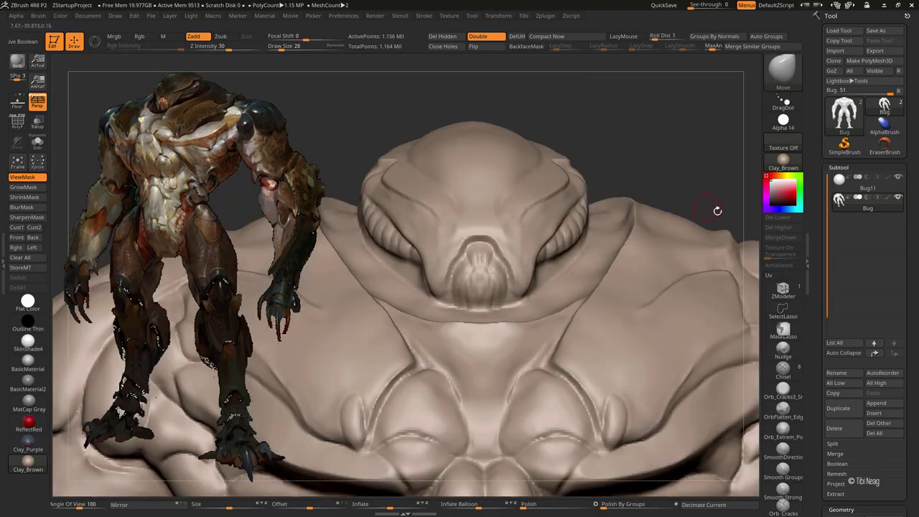
pyautogui.click(833, 443)
pyautogui.click(847, 463)
pyautogui.click(755, 475)
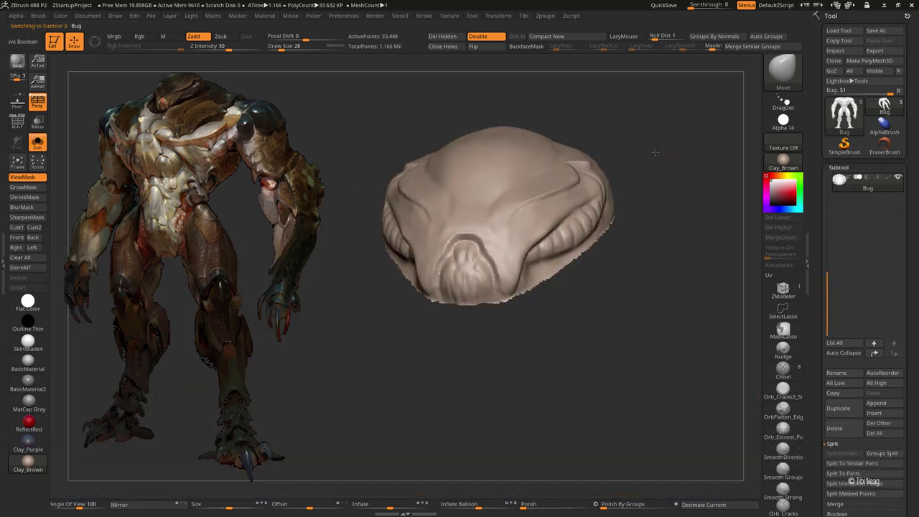
# Switch to the Inflate brush and inspect the isolated head piece from several angles
pyautogui.moveTo(617, 172)
pyautogui.mouseDown()
pyautogui.moveTo(637, 133)
pyautogui.moveTo(636, 179)
pyautogui.mouseUp()
pyautogui.press('b')
pyautogui.press('i')
pyautogui.press('n')
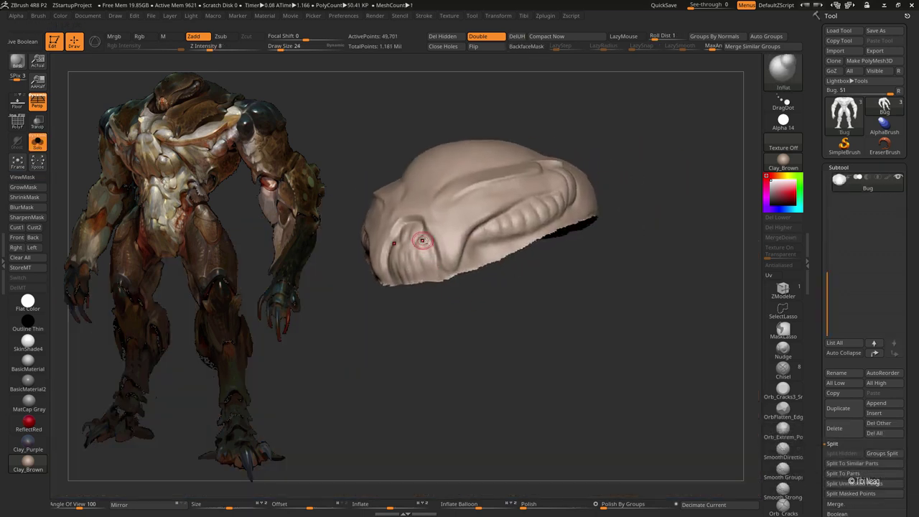
pyautogui.moveTo(447, 287); pyautogui.dragTo(403, 288)
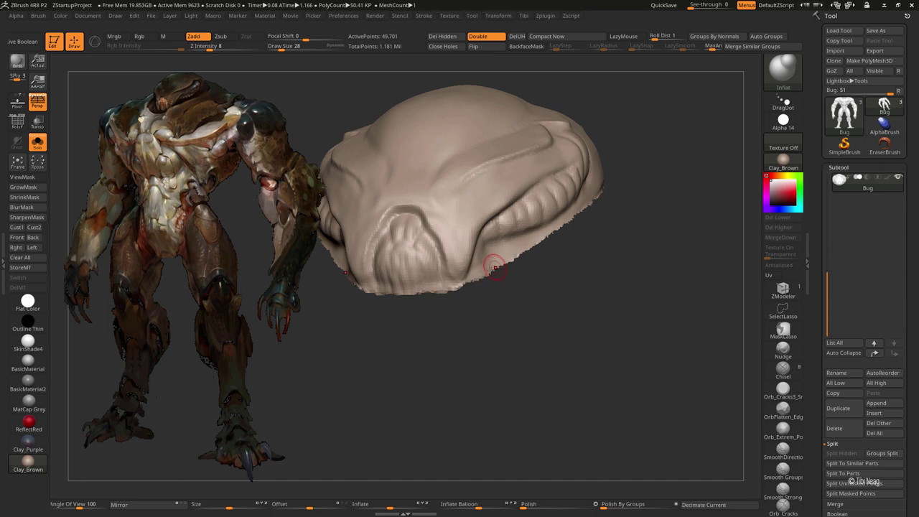
pyautogui.moveTo(495, 268); pyautogui.dragTo(421, 301)
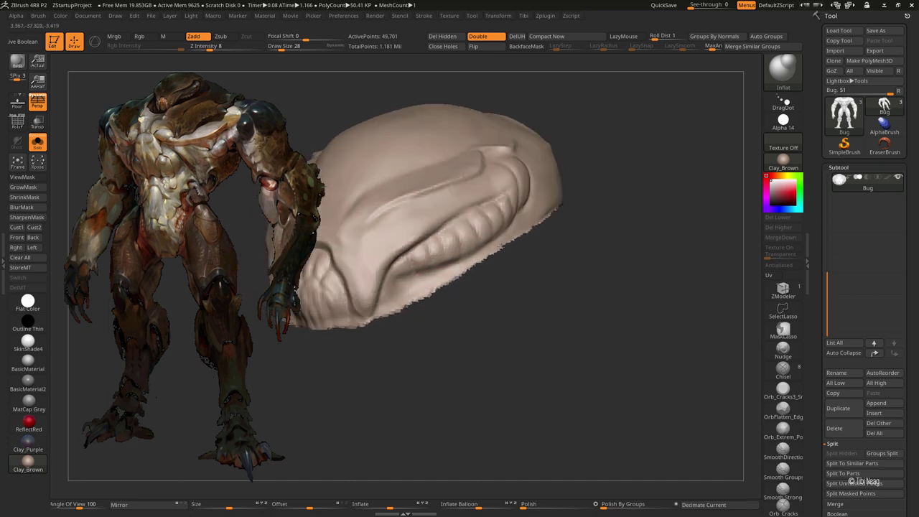
pyautogui.moveTo(500, 246); pyautogui.dragTo(409, 312)
pyautogui.moveTo(470, 271); pyautogui.dragTo(531, 233)
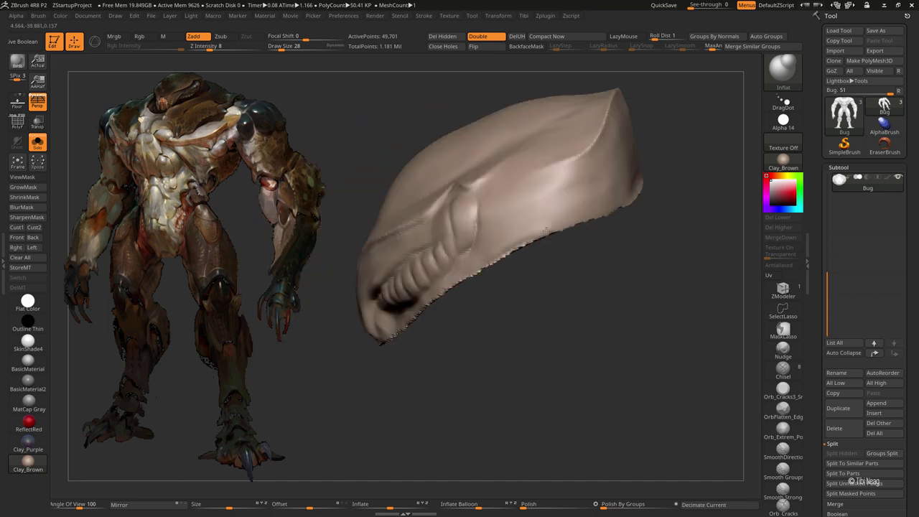
pyautogui.moveTo(621, 207); pyautogui.dragTo(637, 198)
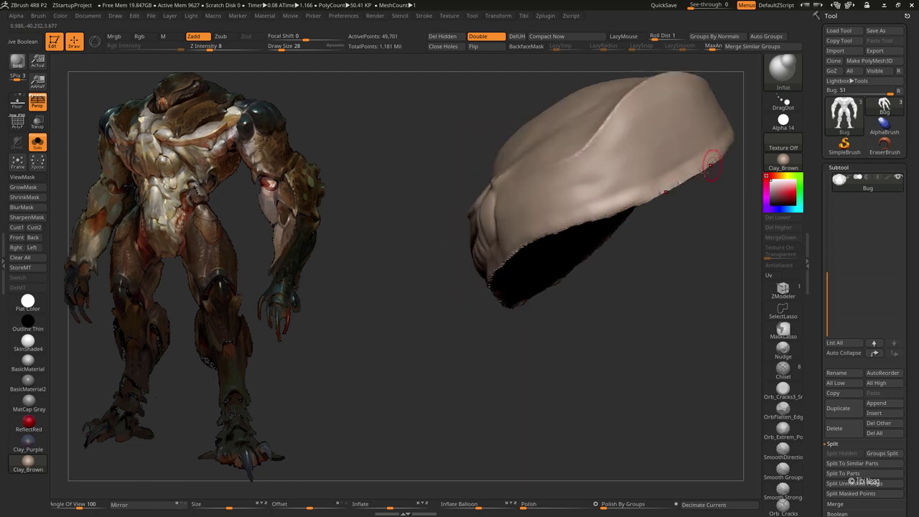
pyautogui.moveTo(710, 165)
pyautogui.mouseDown()
pyautogui.moveTo(693, 208)
pyautogui.moveTo(529, 270)
pyautogui.mouseUp()
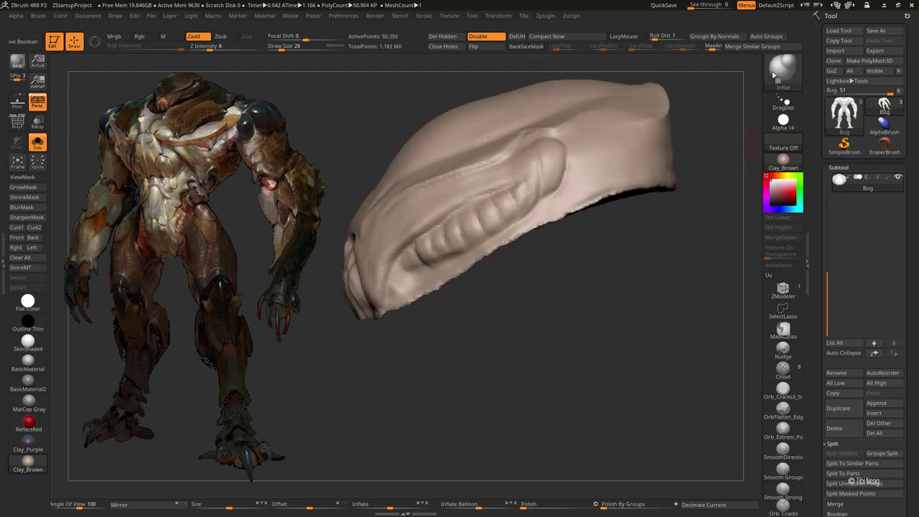
# Pick the Smooth brush and smooth the hood while turning it toward the viewer
pyautogui.press('b')
pyautogui.press('s')
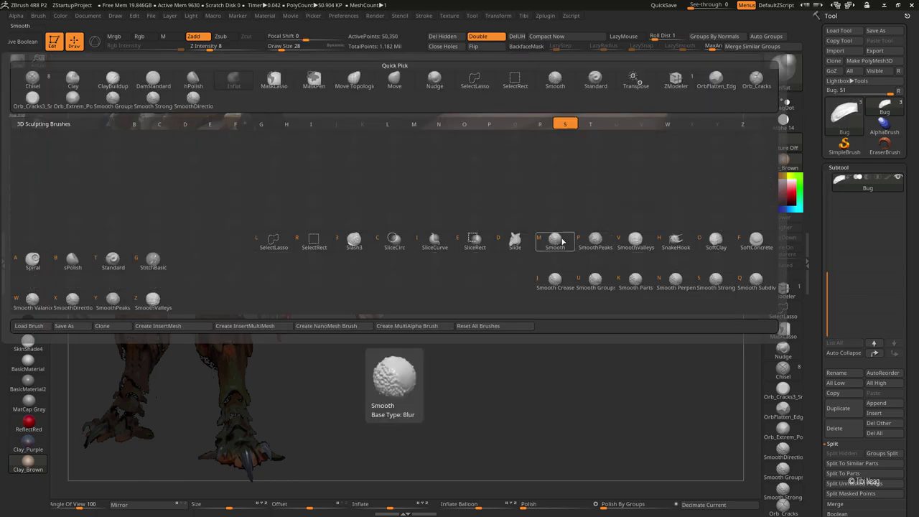
pyautogui.click(555, 239)
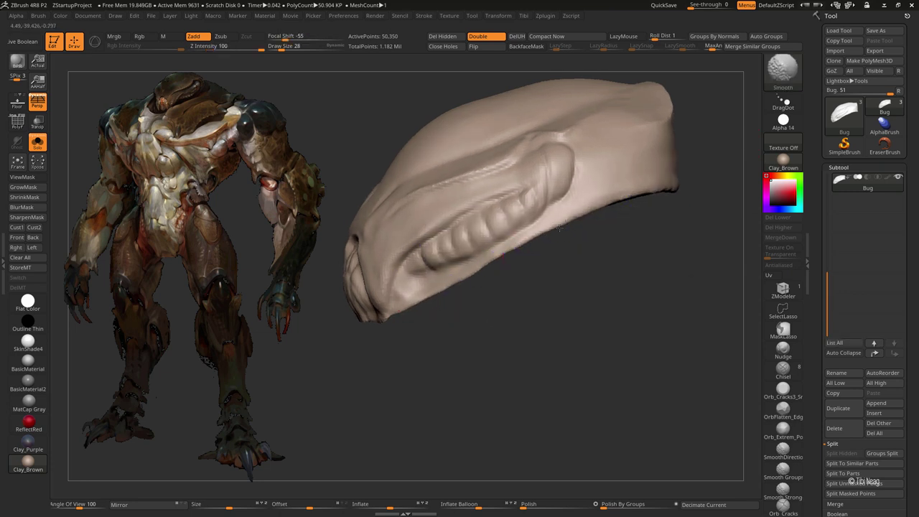
pyautogui.moveTo(661, 185); pyautogui.dragTo(472, 247)
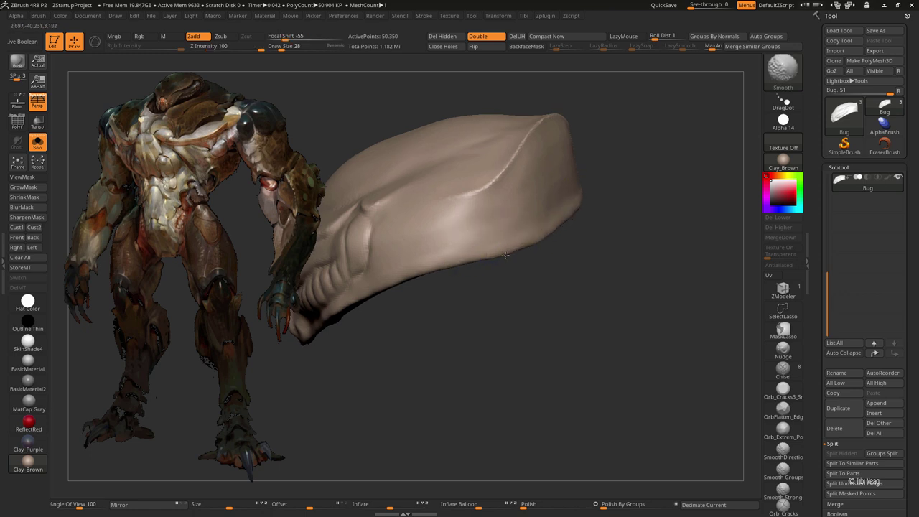
pyautogui.moveTo(489, 259)
pyautogui.mouseDown()
pyautogui.moveTo(417, 310)
pyautogui.moveTo(449, 305)
pyautogui.mouseUp()
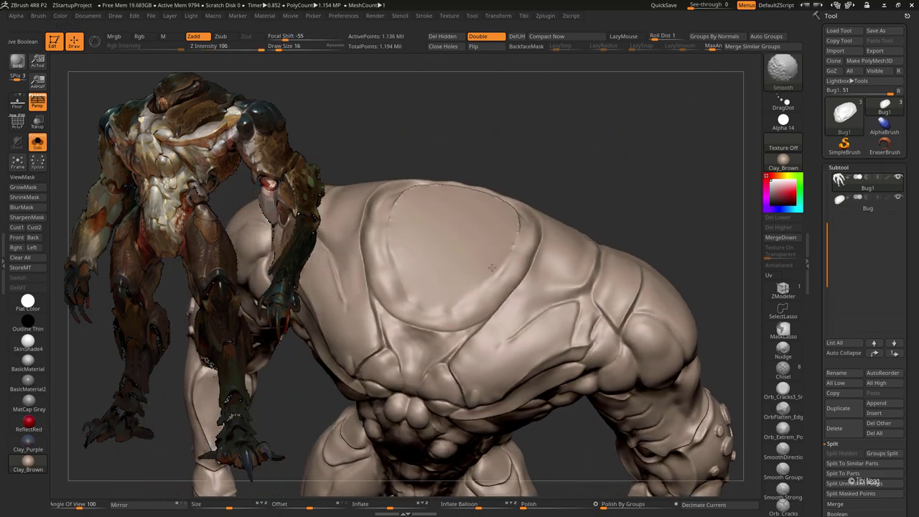
# Flatten with hPolish and carve small cracks into the back shell plate with Orb_Cracks3
pyautogui.moveTo(454, 297); pyautogui.dragTo(515, 232, button='right')
pyautogui.moveTo(495, 271); pyautogui.dragTo(472, 309, button='right')
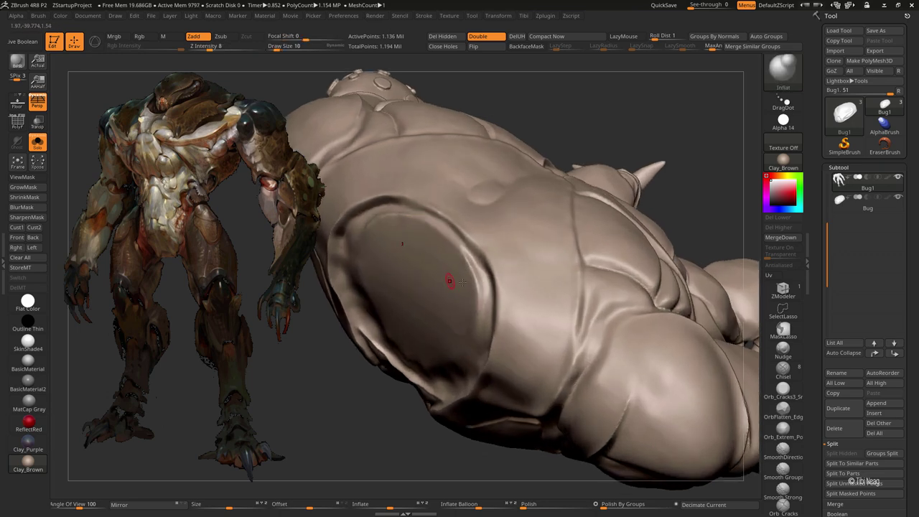
pyautogui.press('shift')
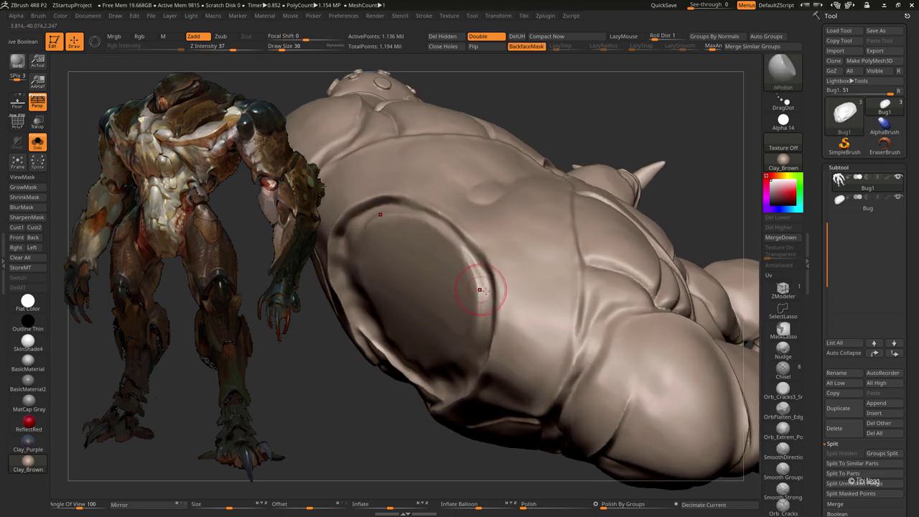
pyautogui.click(783, 393)
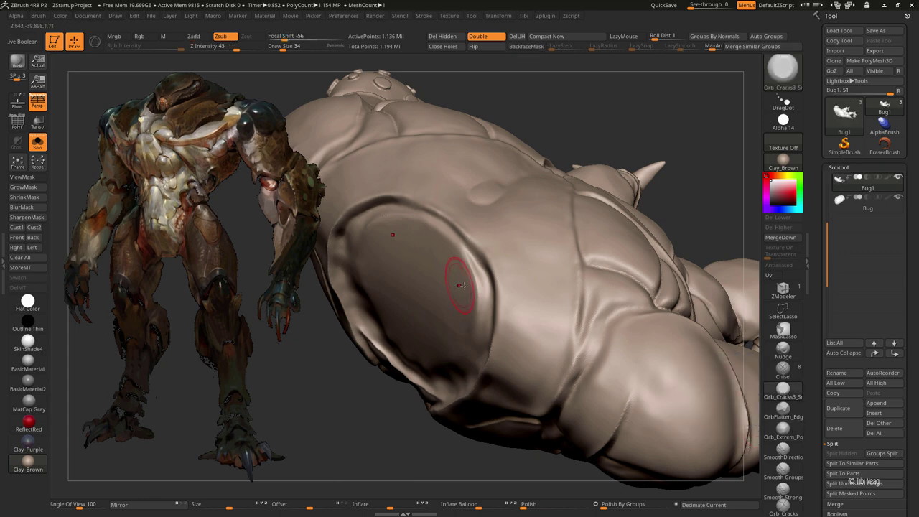
pyautogui.press('[')
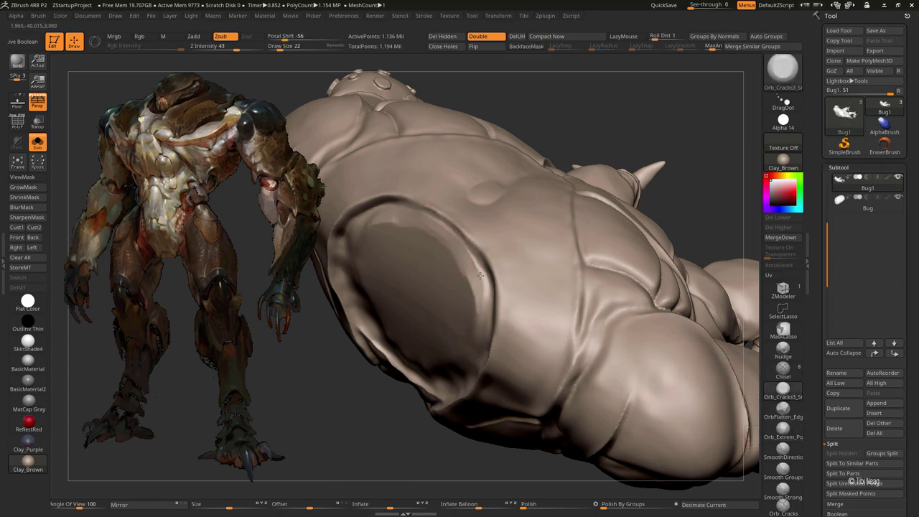
pyautogui.moveTo(479, 276); pyautogui.dragTo(472, 289)
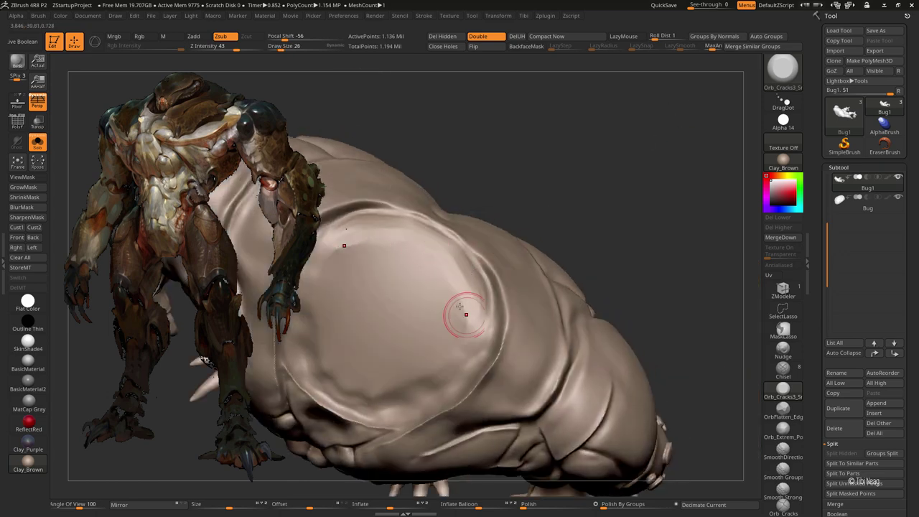
pyautogui.moveTo(342, 239)
pyautogui.mouseDown()
pyautogui.moveTo(572, 177)
pyautogui.moveTo(564, 165)
pyautogui.mouseUp()
pyautogui.press('[')
pyautogui.press('[')
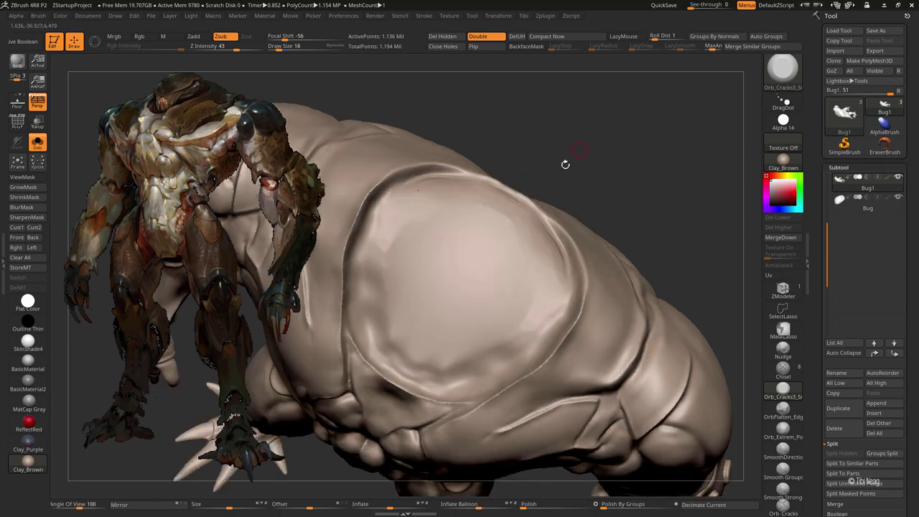
# Polish the back plate rim with a smaller hPolish brush and smooth it
pyautogui.press('b')
pyautogui.press('h')
pyautogui.press('p')
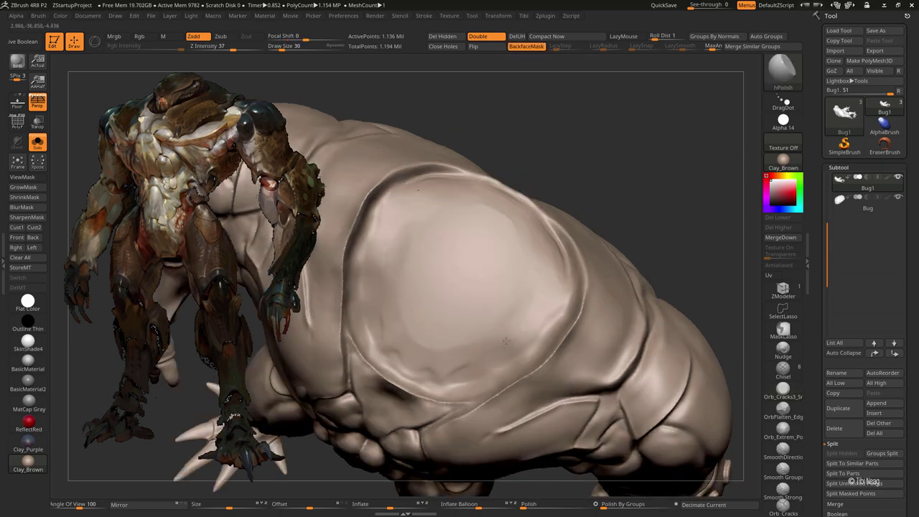
pyautogui.press('[')
pyautogui.press('[')
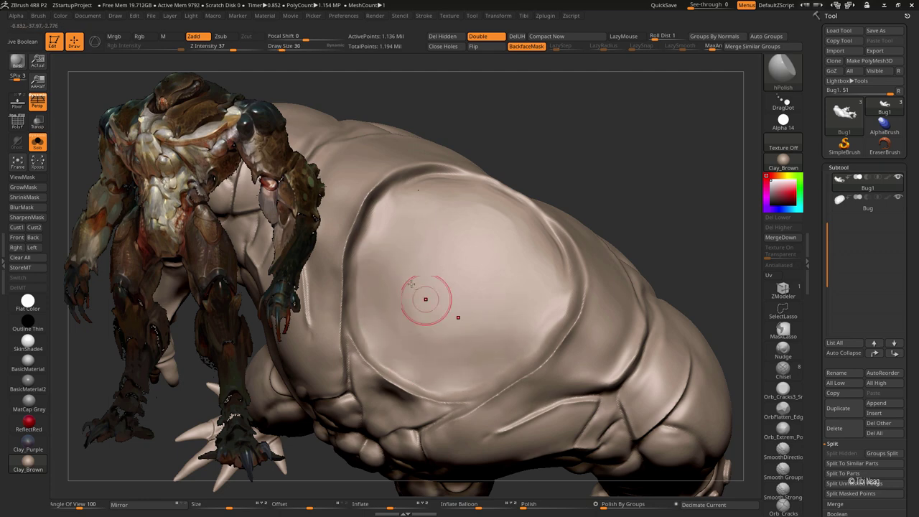
pyautogui.press('shift')
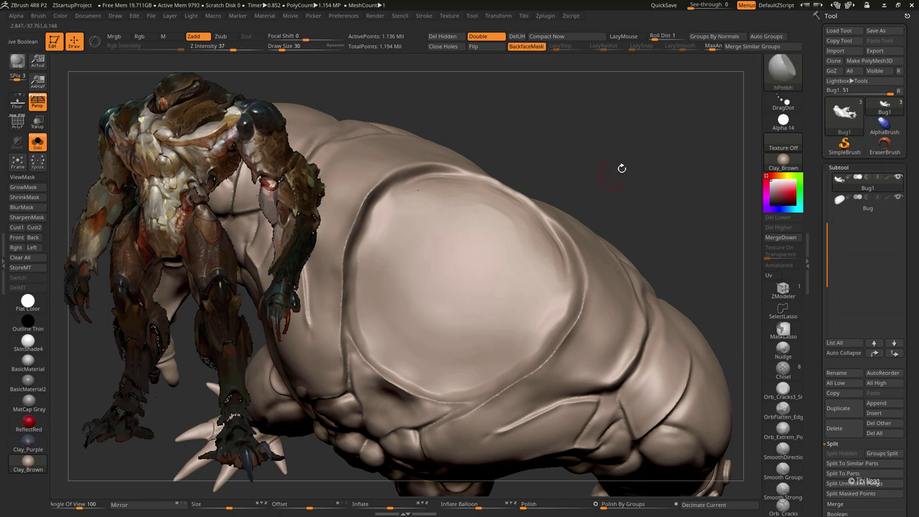
pyautogui.moveTo(620, 166); pyautogui.dragTo(613, 140)
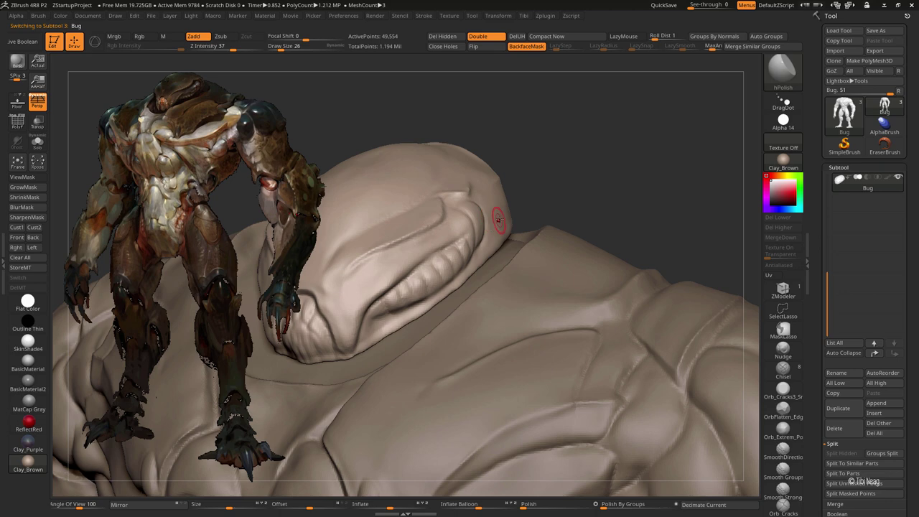
# Cut creases into the hood with the DamStandard brush
pyautogui.moveTo(564, 189); pyautogui.dragTo(605, 160)
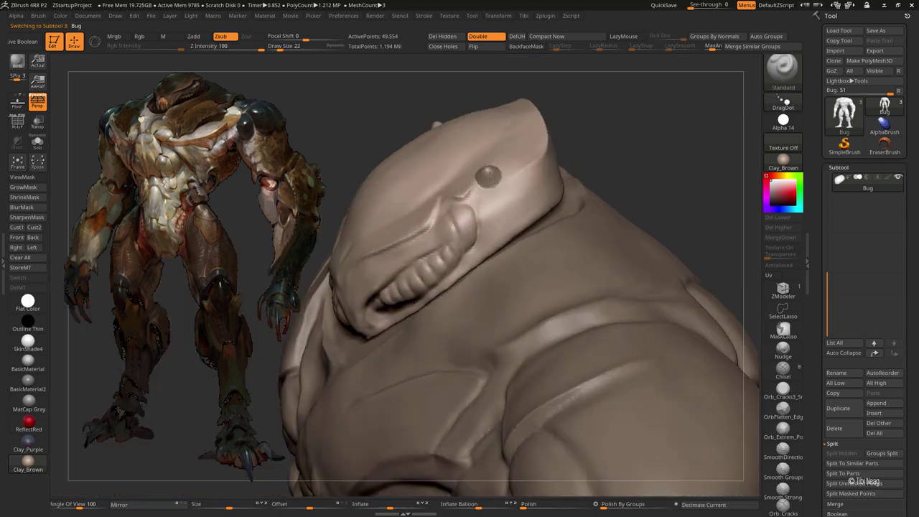
pyautogui.press('b')
pyautogui.press('d')
pyautogui.press('s')
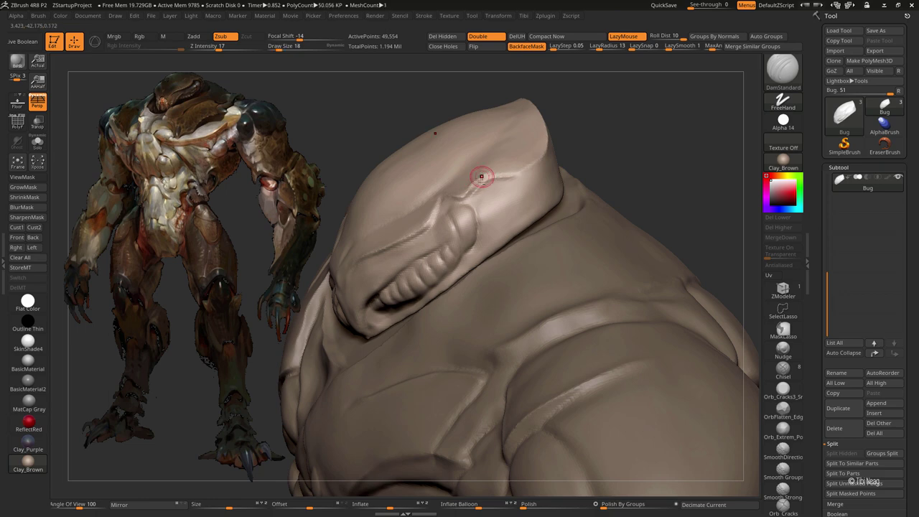
pyautogui.moveTo(531, 166)
pyautogui.mouseDown()
pyautogui.moveTo(624, 110)
pyautogui.moveTo(557, 158)
pyautogui.moveTo(650, 139)
pyautogui.moveTo(472, 164)
pyautogui.mouseUp()
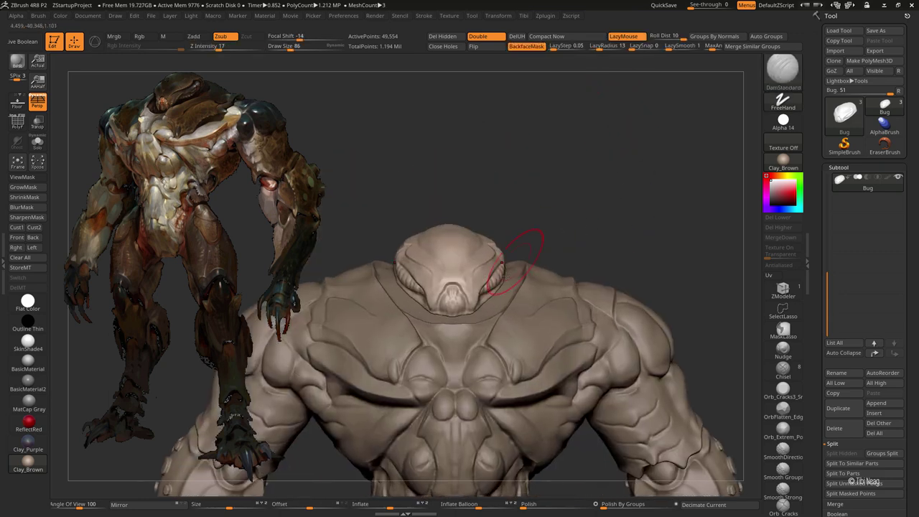
# Nudge the side of the hood into shape with the Move brush
pyautogui.press('b')
pyautogui.press('m')
pyautogui.press('v')
pyautogui.keyDown('alt'); pyautogui.moveTo(477, 288); pyautogui.dragTo(495, 237); pyautogui.keyUp('alt')
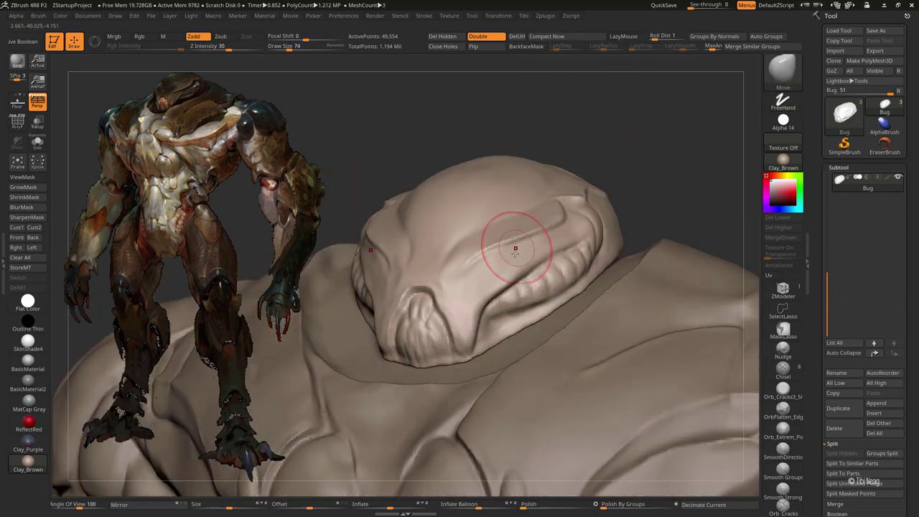
pyautogui.moveTo(553, 239)
pyautogui.mouseDown()
pyautogui.moveTo(490, 291)
pyautogui.moveTo(538, 206)
pyautogui.mouseUp()
# Polish the surface near the eye with a smaller hPolish brush
pyautogui.press('b')
pyautogui.press('h')
pyautogui.press('p')
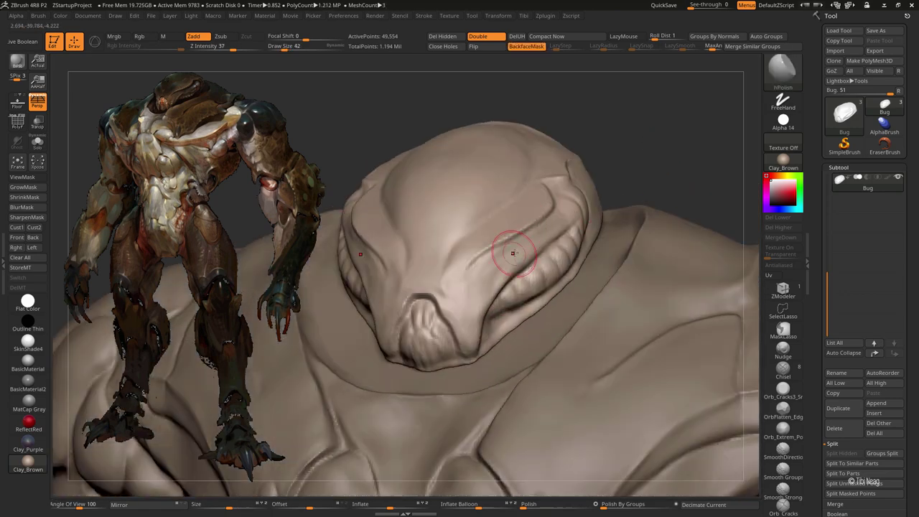
pyautogui.moveTo(512, 253); pyautogui.dragTo(481, 276)
pyautogui.press('[')
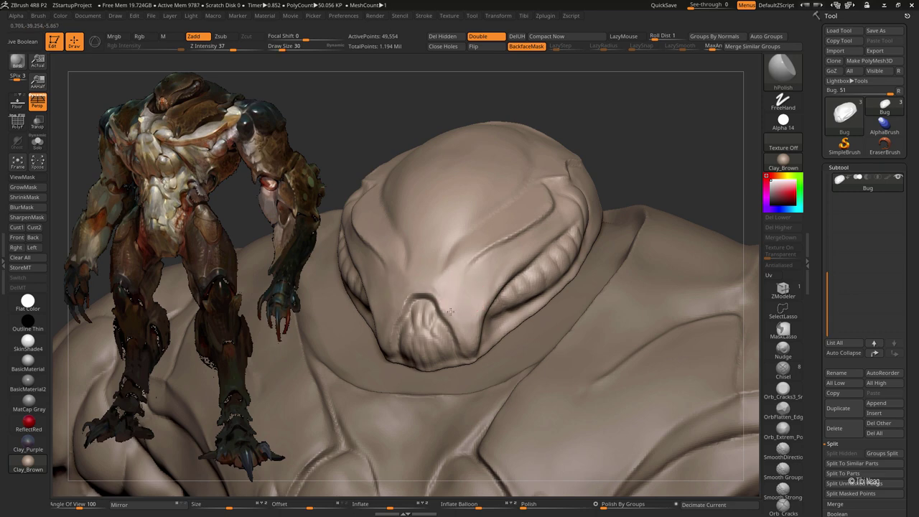
# Pull the hood's front longer and lower
pyautogui.press('f')
pyautogui.moveTo(636, 129)
pyautogui.mouseDown()
pyautogui.moveTo(597, 162)
pyautogui.moveTo(577, 196)
pyautogui.moveTo(400, 251)
pyautogui.mouseUp()
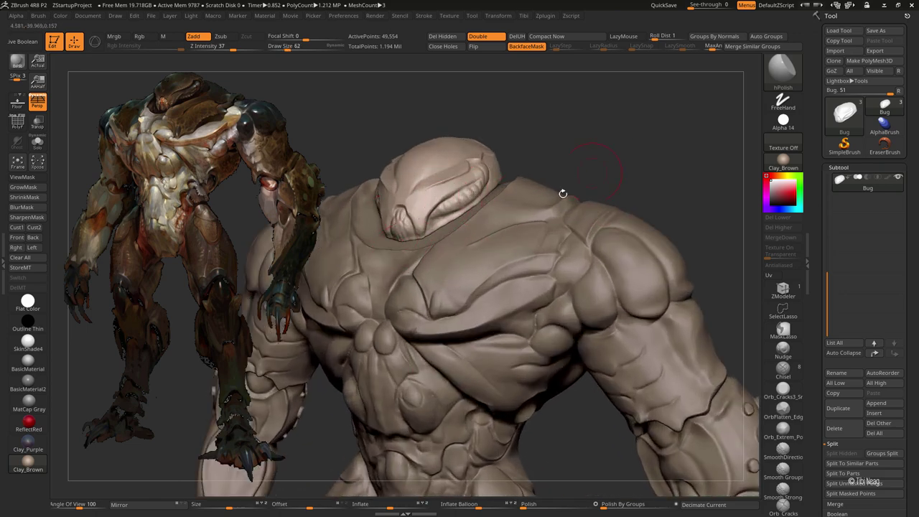
pyautogui.moveTo(435, 183); pyautogui.dragTo(406, 244)
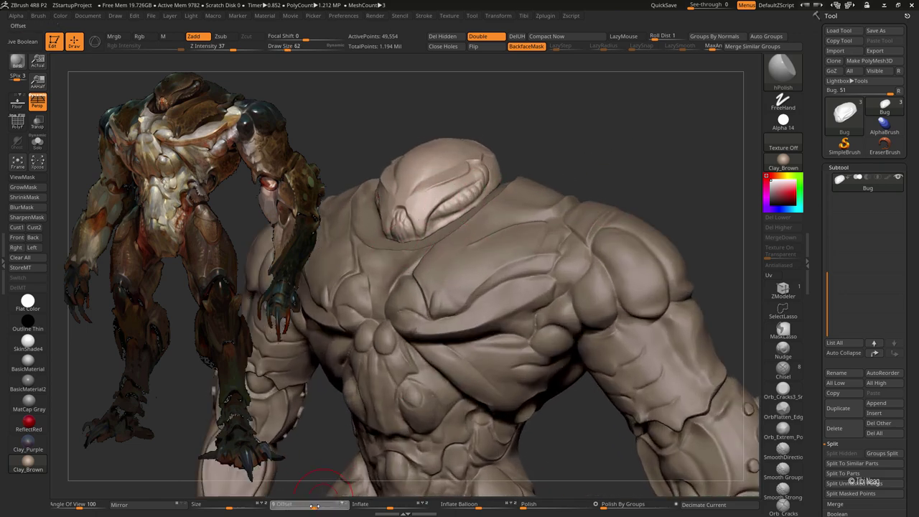
# Select the Bug1 body piece and mask down the shoulder plate edge
pyautogui.press('f')
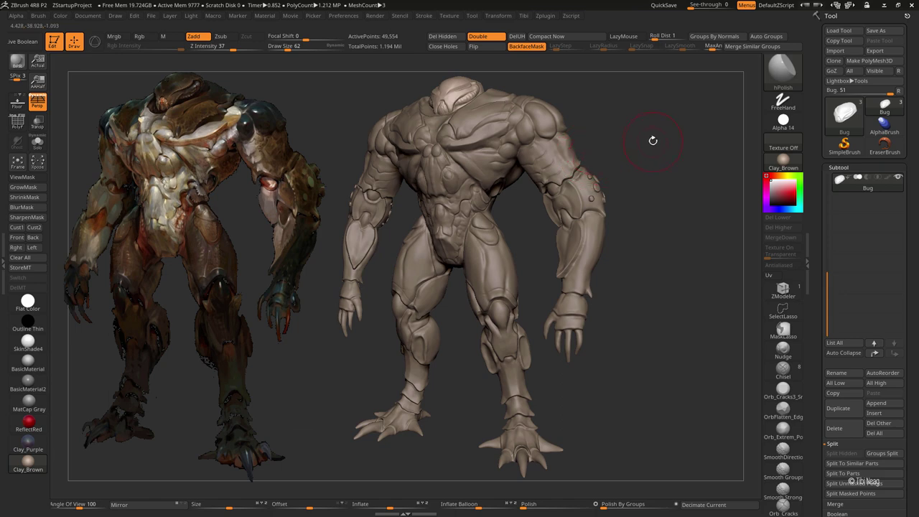
pyautogui.moveTo(655, 138)
pyautogui.mouseDown()
pyautogui.moveTo(592, 191)
pyautogui.moveTo(440, 246)
pyautogui.moveTo(415, 159)
pyautogui.moveTo(426, 160)
pyautogui.moveTo(406, 277)
pyautogui.mouseUp()
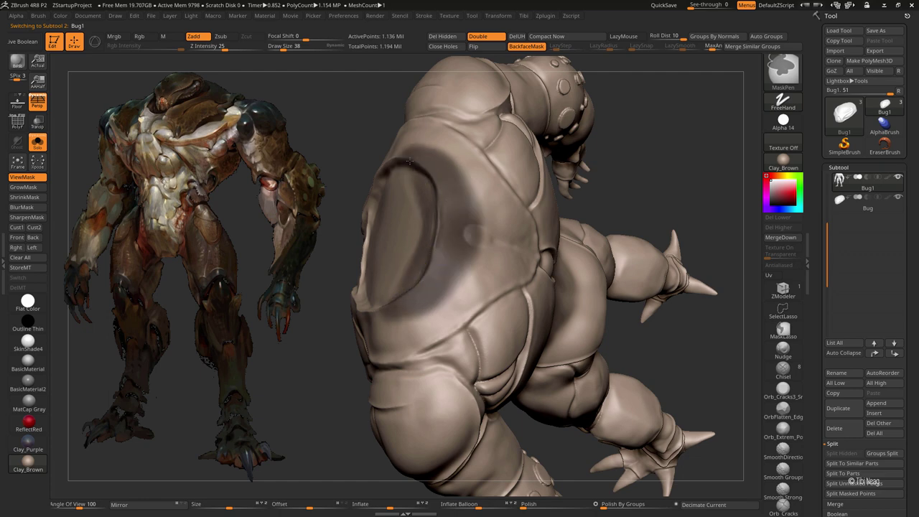
pyautogui.moveTo(668, 154); pyautogui.dragTo(667, 91)
# Reshape the shoulder hump and neck into a rounder collar
pyautogui.press('f')
pyautogui.moveTo(625, 127)
pyautogui.mouseDown()
pyautogui.moveTo(476, 237)
pyautogui.moveTo(409, 261)
pyautogui.moveTo(420, 246)
pyautogui.moveTo(470, 244)
pyautogui.mouseUp()
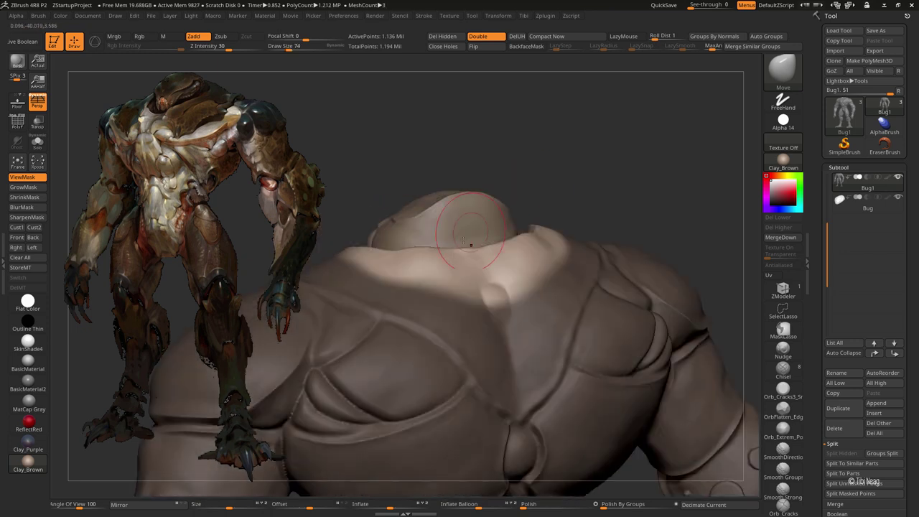
pyautogui.moveTo(404, 254)
pyautogui.mouseDown()
pyautogui.moveTo(438, 254)
pyautogui.moveTo(548, 187)
pyautogui.moveTo(553, 208)
pyautogui.moveTo(512, 269)
pyautogui.mouseUp()
pyautogui.moveTo(600, 168)
pyautogui.mouseDown()
pyautogui.moveTo(545, 216)
pyautogui.moveTo(484, 248)
pyautogui.mouseUp()
pyautogui.moveTo(556, 183)
pyautogui.mouseDown()
pyautogui.moveTo(390, 153)
pyautogui.moveTo(592, 196)
pyautogui.mouseUp()
# Solo the body piece and switch to the Standard brush
pyautogui.press('f')
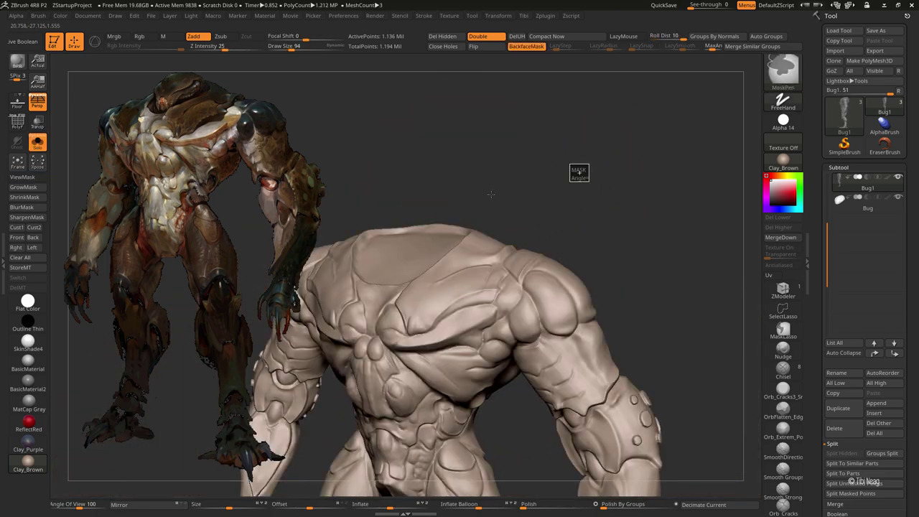
pyautogui.press('b')
pyautogui.press('s')
pyautogui.press('t')
pyautogui.moveTo(467, 241); pyautogui.dragTo(661, 168)
# Give the Standard brush Alpha 51 and undo a trial dent on the back plate
pyautogui.click(782, 120)
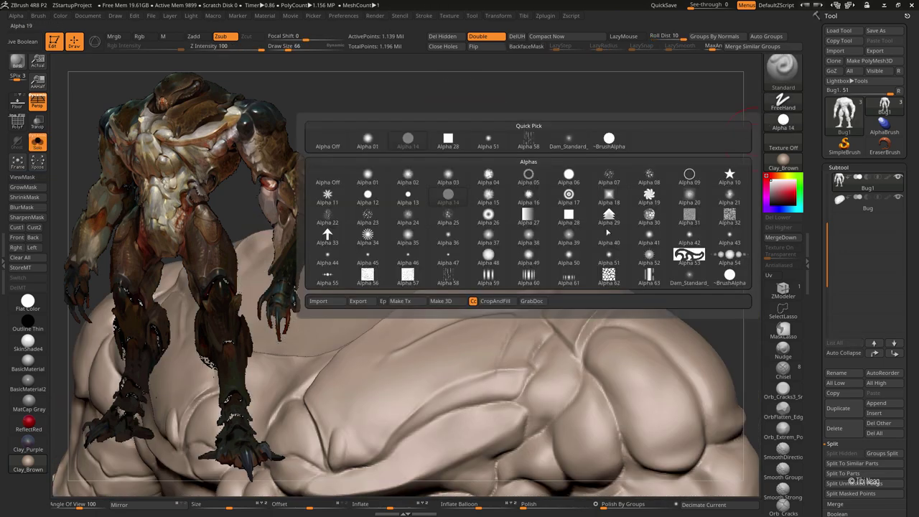
pyautogui.click(607, 258)
pyautogui.moveTo(498, 273); pyautogui.dragTo(435, 236)
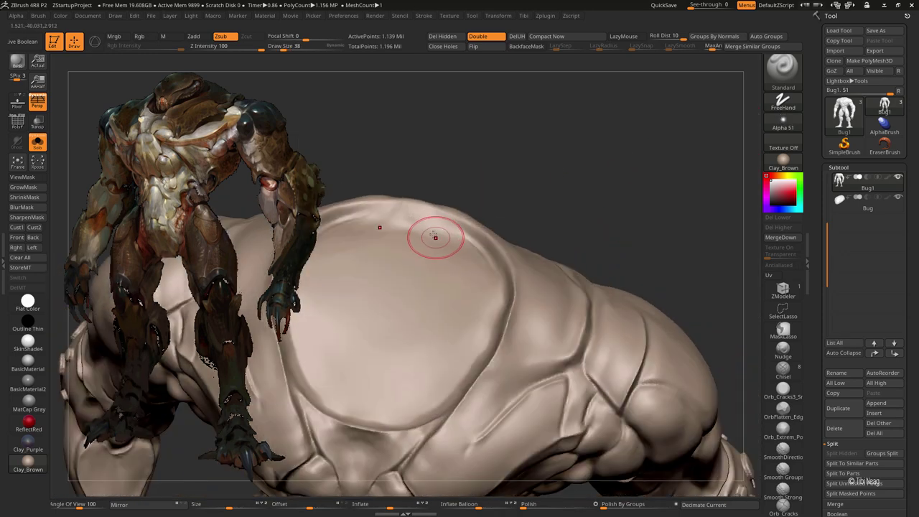
pyautogui.hotkey('ctrl', 'z')
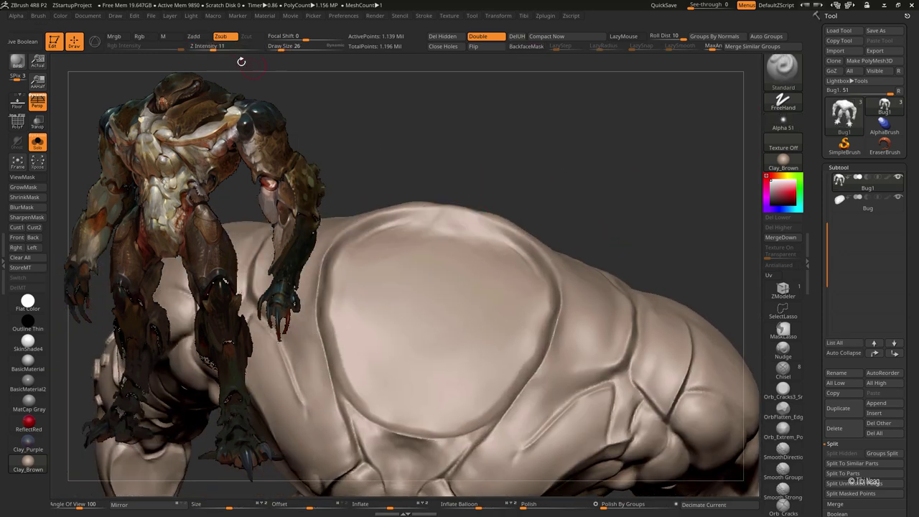
# Enable LazyMouse and BackfaceMask, then carve and smooth a line along the shell's upper rim
pyautogui.moveTo(260, 46); pyautogui.dragTo(195, 46)
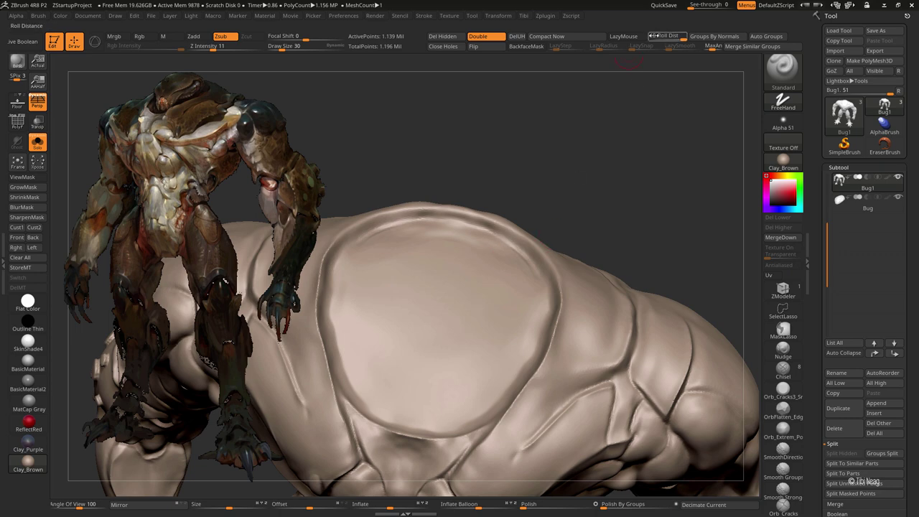
pyautogui.click(623, 36)
pyautogui.click(541, 48)
pyautogui.press('shift')
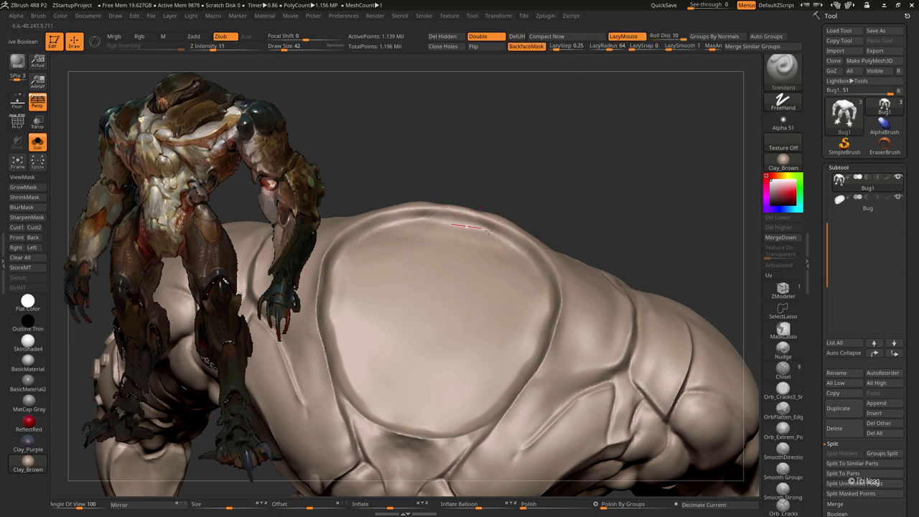
pyautogui.moveTo(518, 251)
pyautogui.mouseDown()
pyautogui.moveTo(644, 197)
pyautogui.moveTo(424, 266)
pyautogui.mouseUp()
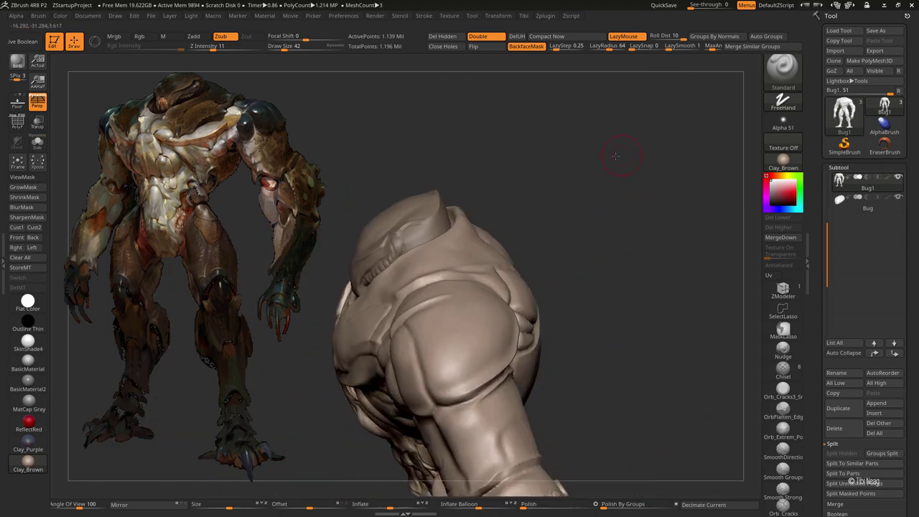
# Build up the shoulder mass with the Clay brush and smooth it
pyautogui.press('b')
pyautogui.press('c')
pyautogui.press('l')
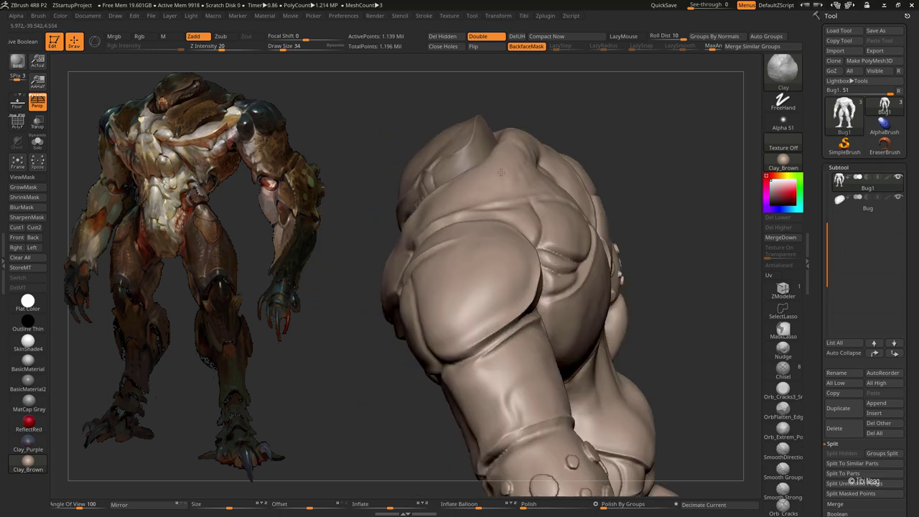
pyautogui.moveTo(515, 122); pyautogui.dragTo(524, 137)
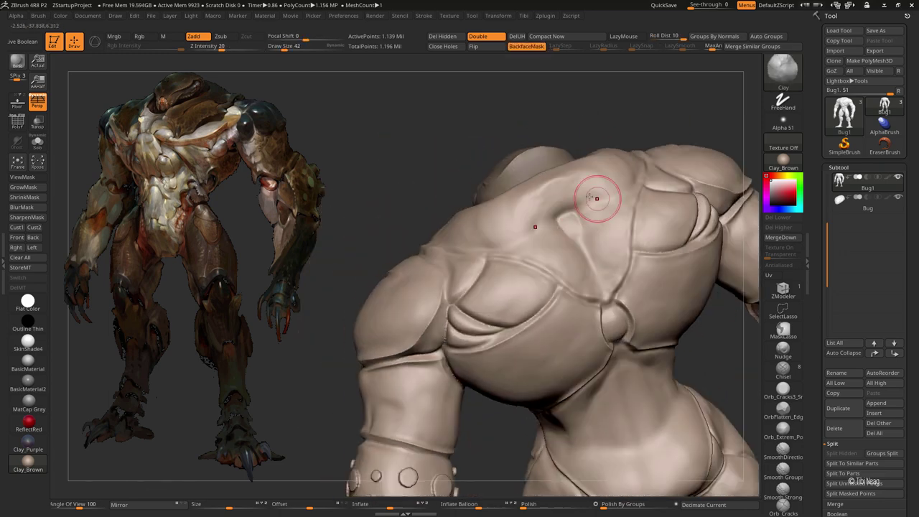
pyautogui.press('shift')
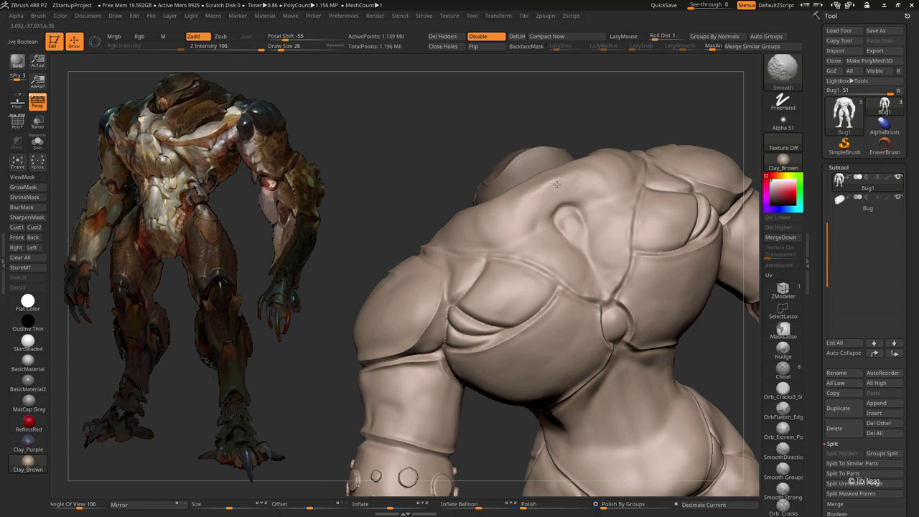
pyautogui.moveTo(590, 110)
pyautogui.mouseDown()
pyautogui.moveTo(662, 127)
pyautogui.moveTo(636, 142)
pyautogui.mouseUp()
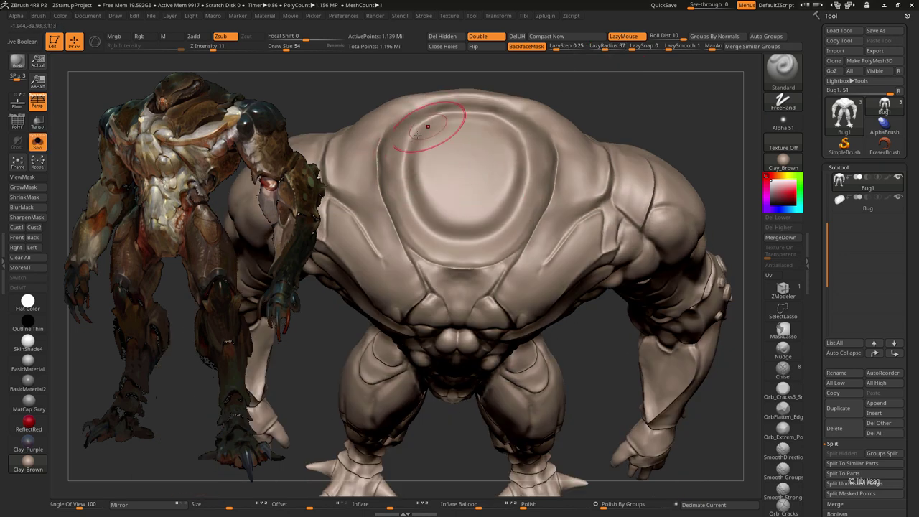
# Carve grooves along the top rim and down the dome of the hood
pyautogui.moveTo(447, 123); pyautogui.dragTo(517, 180)
pyautogui.moveTo(423, 134)
pyautogui.mouseDown()
pyautogui.moveTo(441, 246)
pyautogui.moveTo(486, 198)
pyautogui.mouseUp()
pyautogui.press('f')
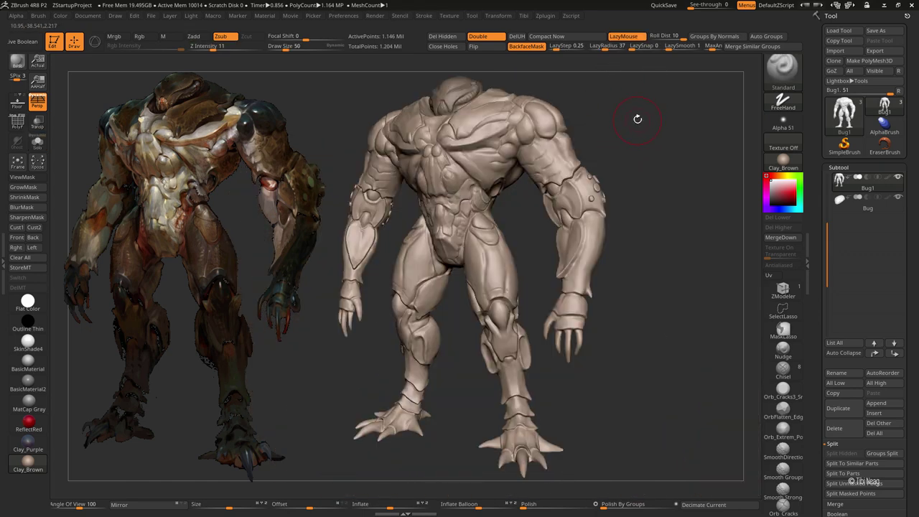
pyautogui.moveTo(636, 117)
pyautogui.mouseDown()
pyautogui.moveTo(662, 99)
pyautogui.moveTo(652, 106)
pyautogui.mouseUp()
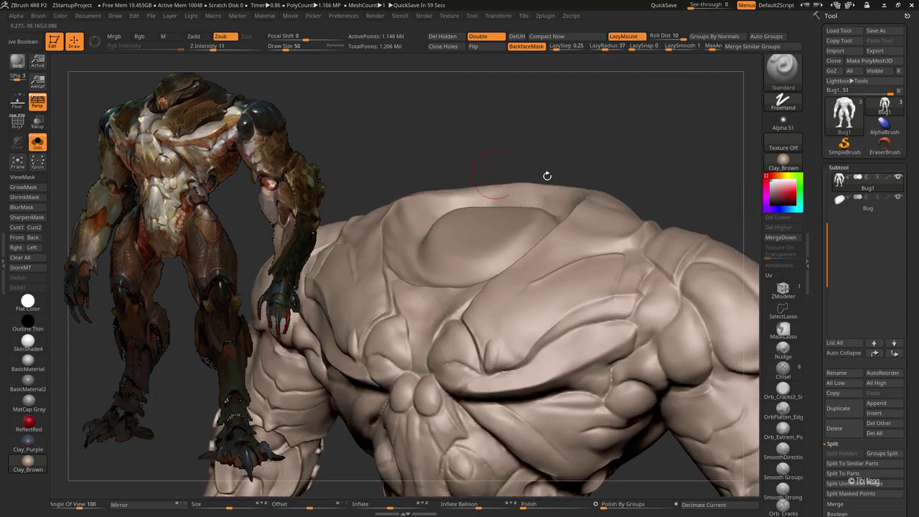
# Carve a crease along the side of the back shell with DamStandard
pyautogui.press('b')
pyautogui.press('c')
pyautogui.press('l')
pyautogui.moveTo(607, 202)
pyautogui.mouseDown()
pyautogui.moveTo(656, 189)
pyautogui.moveTo(629, 177)
pyautogui.moveTo(699, 129)
pyautogui.moveTo(441, 302)
pyautogui.moveTo(416, 303)
pyautogui.mouseUp()
pyautogui.press('b')
pyautogui.press('d')
pyautogui.press('s')
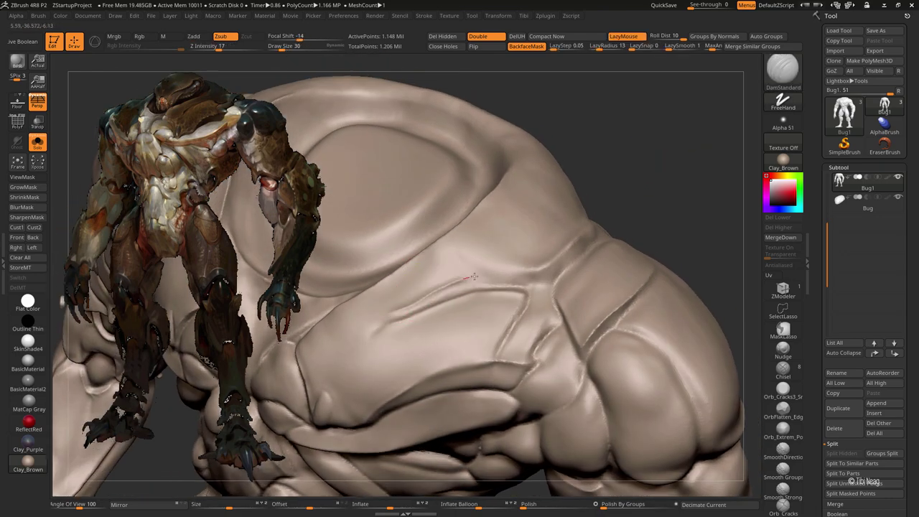
pyautogui.moveTo(531, 271); pyautogui.dragTo(545, 267)
# Polish the surface below and along the shell rim with hPolish
pyautogui.press('b')
pyautogui.press('h')
pyautogui.press('p')
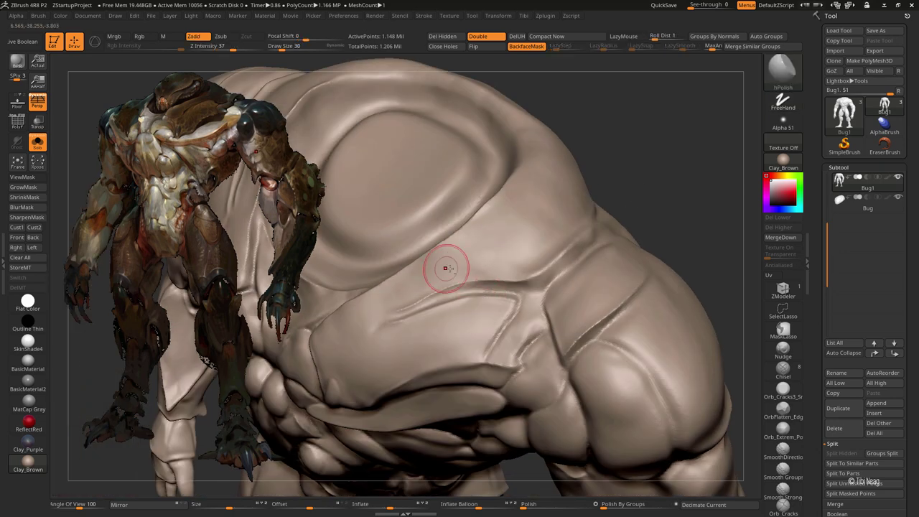
pyautogui.moveTo(445, 268); pyautogui.dragTo(405, 289)
pyautogui.moveTo(348, 340)
pyautogui.mouseDown()
pyautogui.moveTo(359, 318)
pyautogui.moveTo(324, 355)
pyautogui.mouseUp()
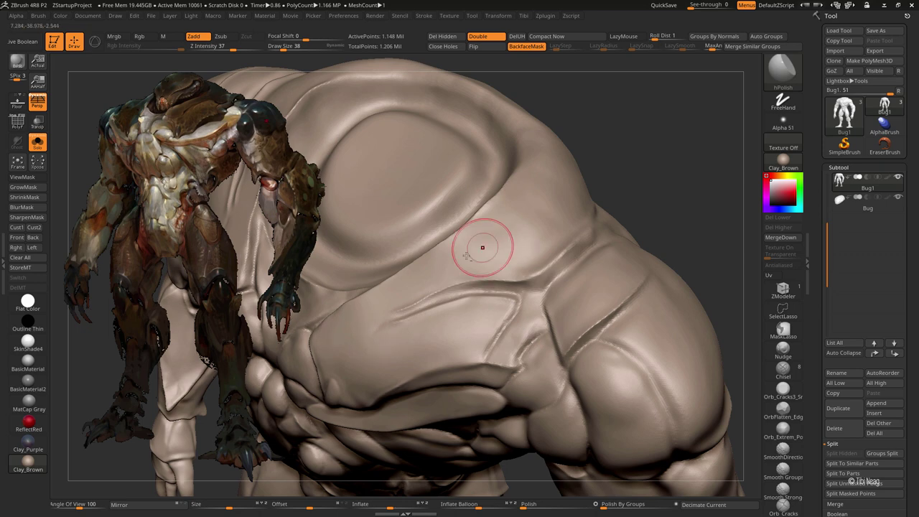
pyautogui.moveTo(610, 100); pyautogui.dragTo(623, 125)
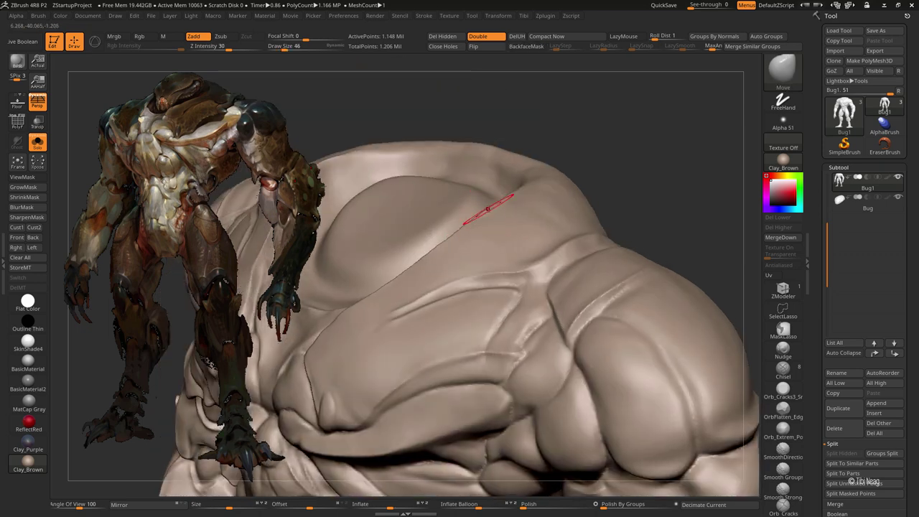
pyautogui.moveTo(502, 201); pyautogui.dragTo(485, 208)
pyautogui.moveTo(502, 165)
pyautogui.mouseDown()
pyautogui.moveTo(668, 185)
pyautogui.moveTo(502, 236)
pyautogui.mouseUp()
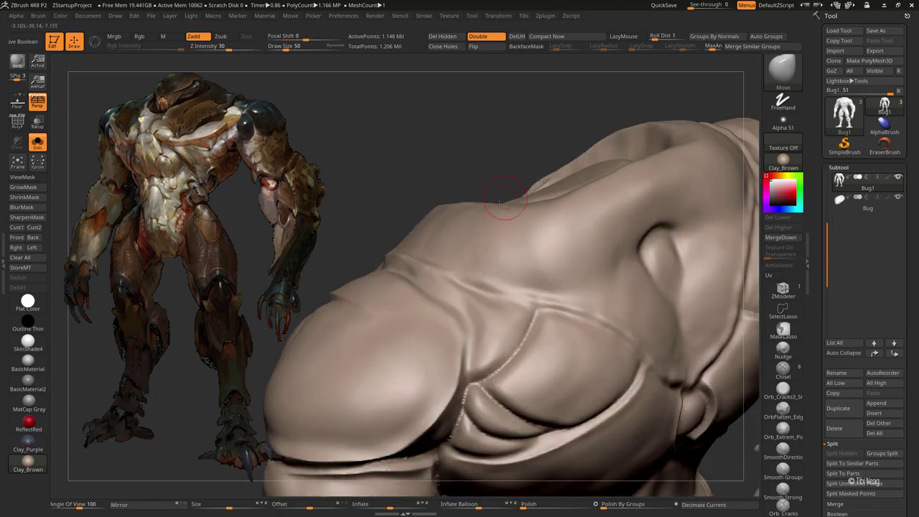
# Carve DamStandard creases along the chest-plate seam and the plate edge
pyautogui.moveTo(402, 215)
pyautogui.mouseDown()
pyautogui.moveTo(373, 210)
pyautogui.moveTo(370, 240)
pyautogui.mouseUp()
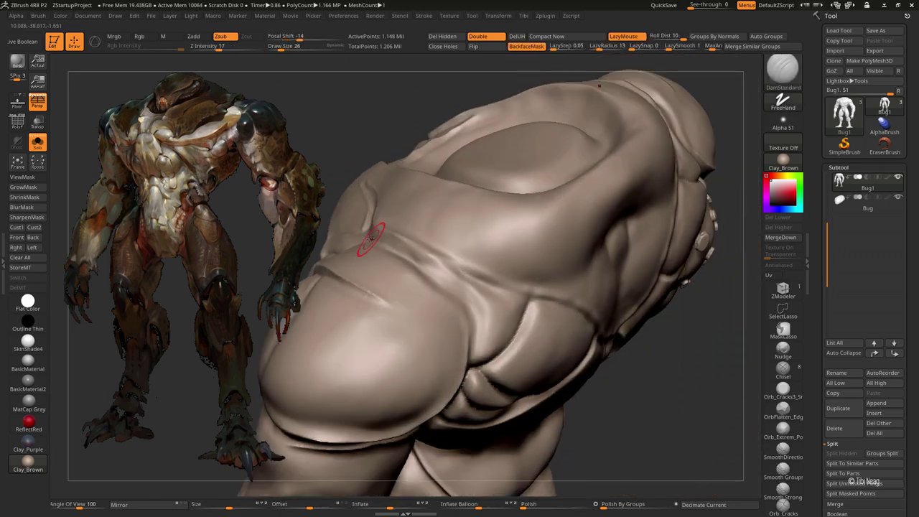
pyautogui.moveTo(431, 262); pyautogui.dragTo(401, 257)
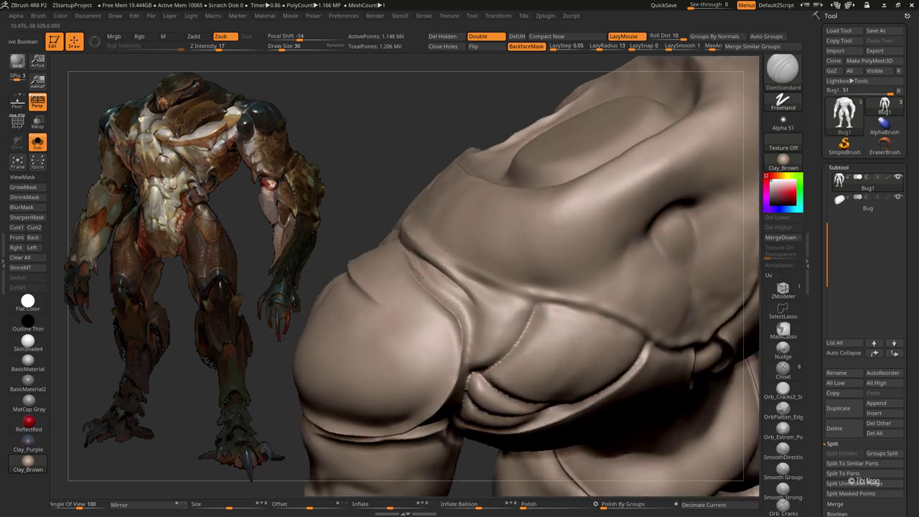
pyautogui.moveTo(439, 259); pyautogui.dragTo(463, 362)
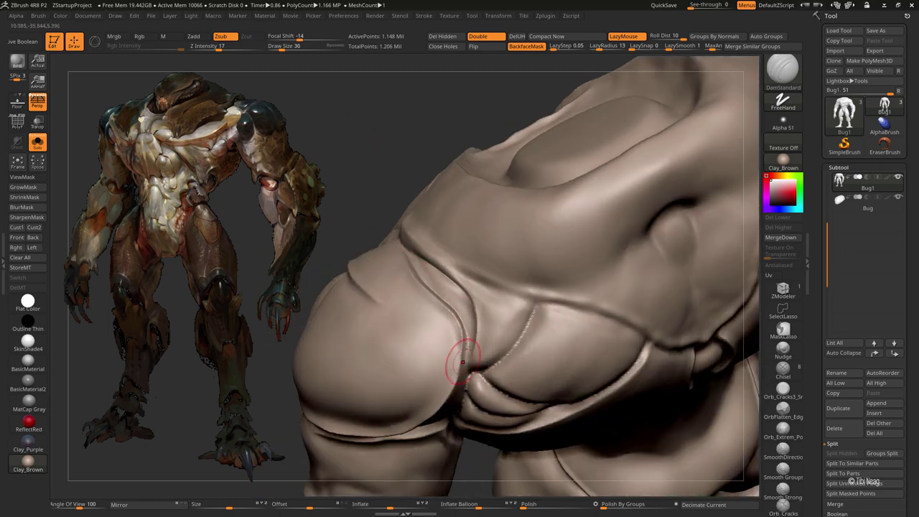
pyautogui.press('b')
pyautogui.press('c')
pyautogui.press('l')
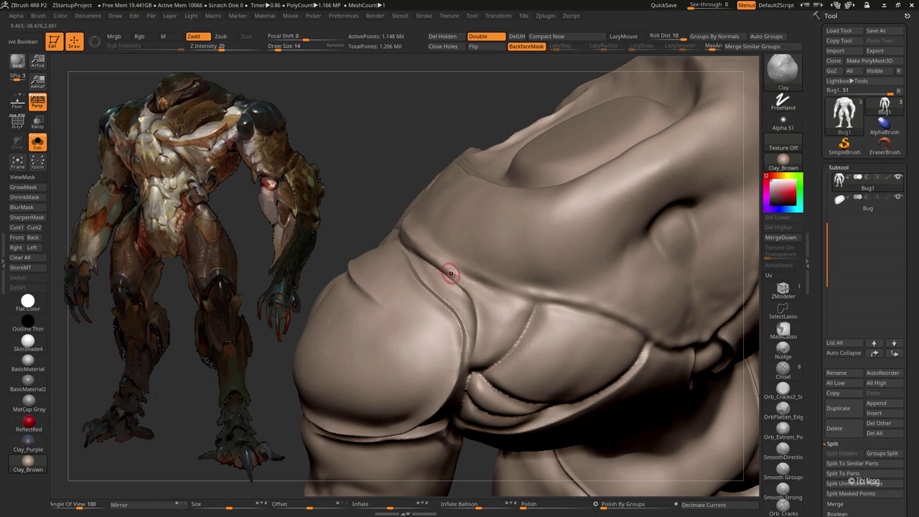
pyautogui.press('b')
pyautogui.press('d')
pyautogui.press('s')
pyautogui.moveTo(462, 266); pyautogui.dragTo(354, 228, button='right')
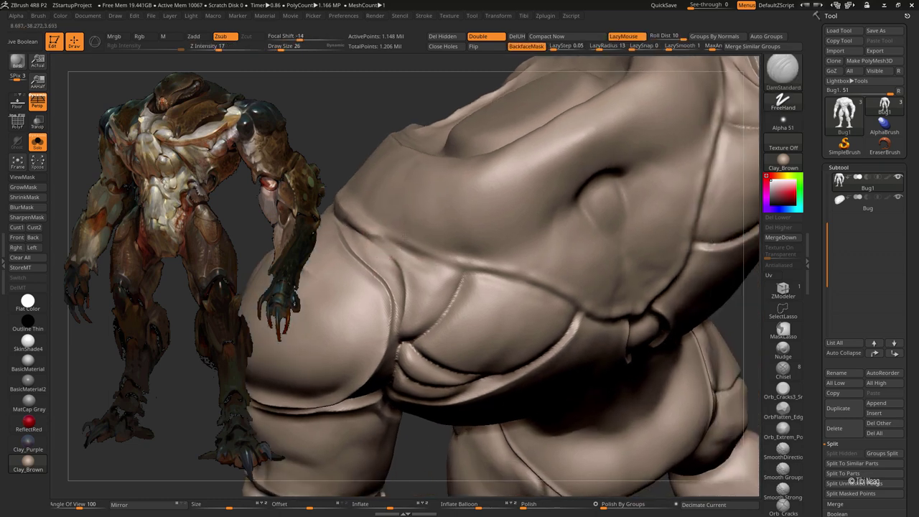
pyautogui.moveTo(353, 228); pyautogui.dragTo(472, 265)
# Select the hPolish brush and reduce its size for fine polishing
pyautogui.press('b')
pyautogui.press('h')
pyautogui.press('p')
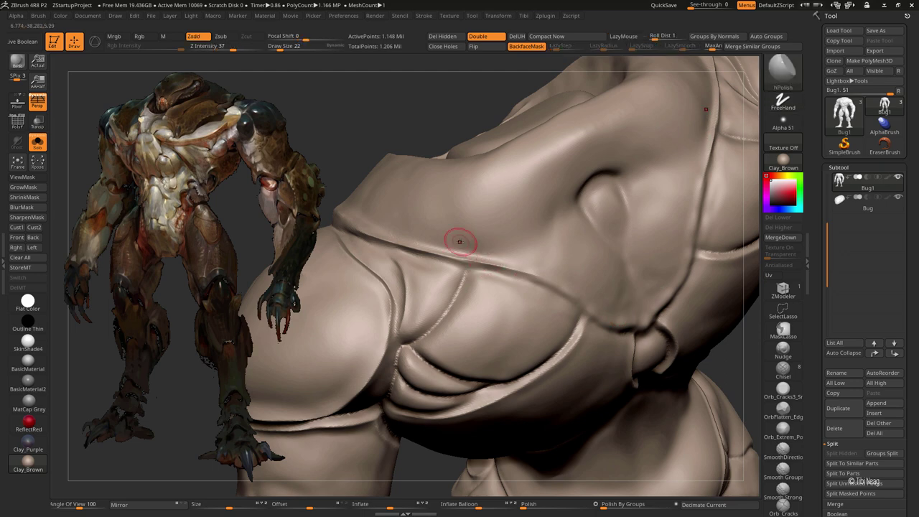
pyautogui.press(']')
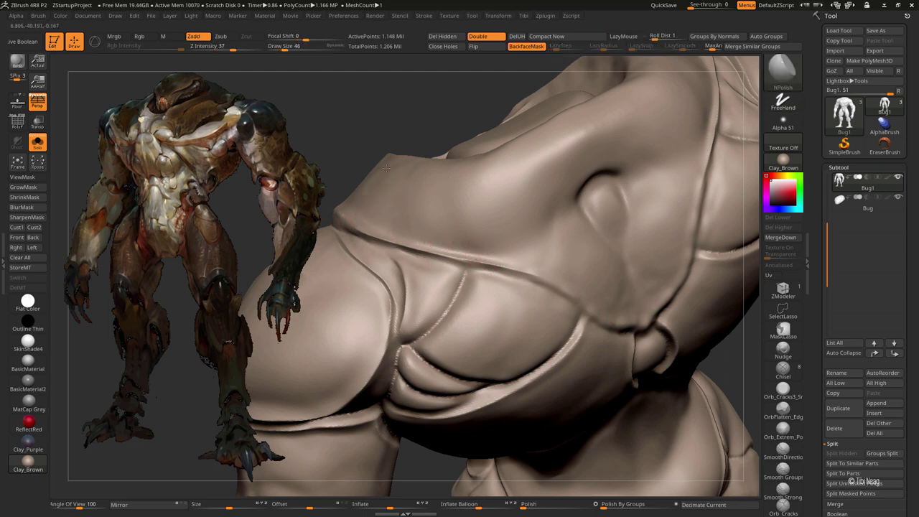
pyautogui.press('[')
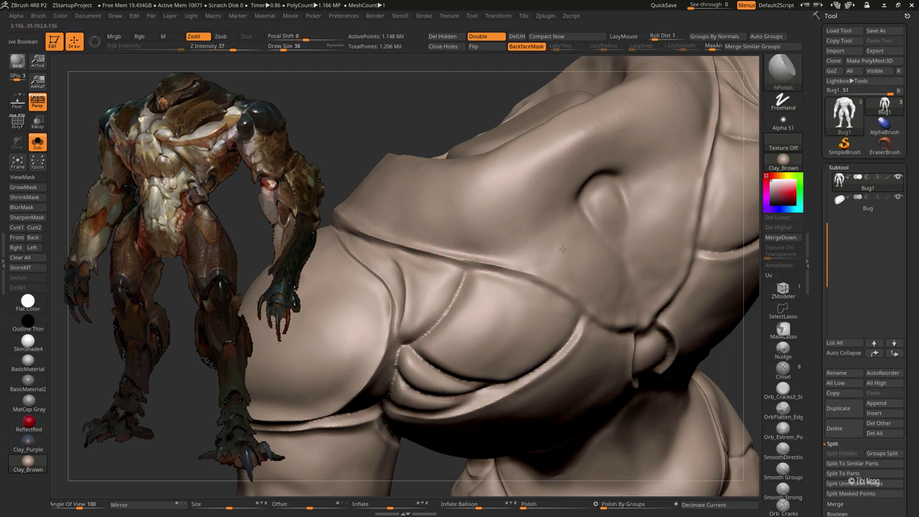
pyautogui.press('[')
# Deepen the groove along the chest-plate crease with DamStandard
pyautogui.moveTo(501, 189)
pyautogui.mouseDown(button='right')
pyautogui.moveTo(420, 194)
pyautogui.moveTo(416, 213)
pyautogui.mouseUp(button='right')
pyautogui.press('b')
pyautogui.press('d')
pyautogui.press('s')
pyautogui.moveTo(416, 213); pyautogui.dragTo(571, 286)
# Touch up the hood ridge with a small Standard-brush stroke beside it
pyautogui.press('f')
pyautogui.moveTo(502, 216)
pyautogui.mouseDown(button='right')
pyautogui.moveTo(586, 148)
pyautogui.moveTo(394, 211)
pyautogui.moveTo(447, 205)
pyautogui.moveTo(456, 241)
pyautogui.moveTo(466, 195)
pyautogui.moveTo(446, 203)
pyautogui.moveTo(459, 359)
pyautogui.moveTo(574, 216)
pyautogui.mouseUp(button='right')
pyautogui.press('b')
pyautogui.press('s')
pyautogui.press('t')
pyautogui.press('b')
pyautogui.press('m')
pyautogui.press('v')
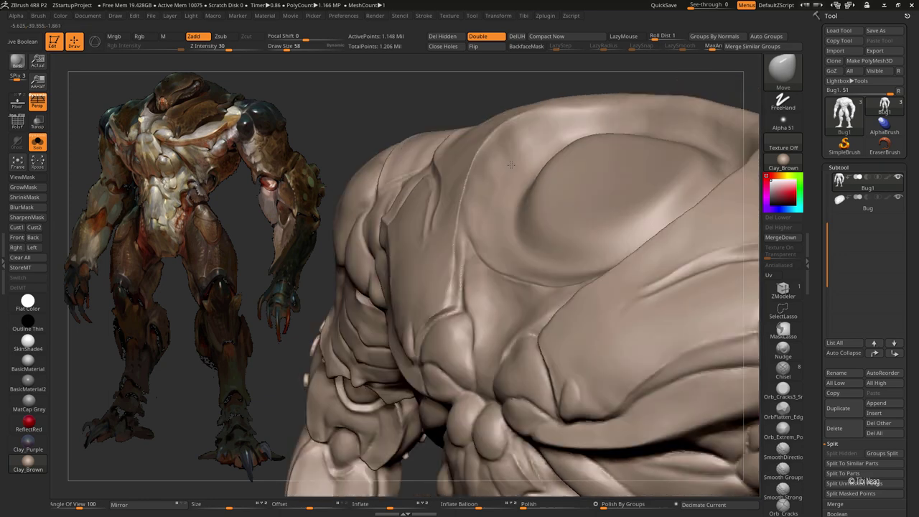
pyautogui.press('b')
pyautogui.press('s')
pyautogui.press('t')
pyautogui.moveTo(482, 194)
pyautogui.keyDown('alt'); pyautogui.mouseDown(button='right')
pyautogui.moveTo(406, 212)
pyautogui.moveTo(365, 256)
pyautogui.mouseUp(button='right'); pyautogui.keyUp('alt')
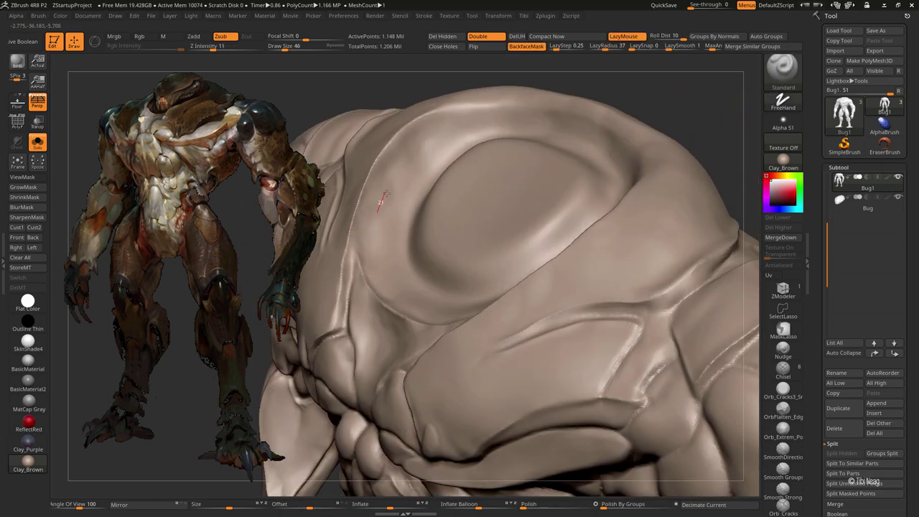
pyautogui.moveTo(440, 139); pyautogui.dragTo(481, 129, button='right')
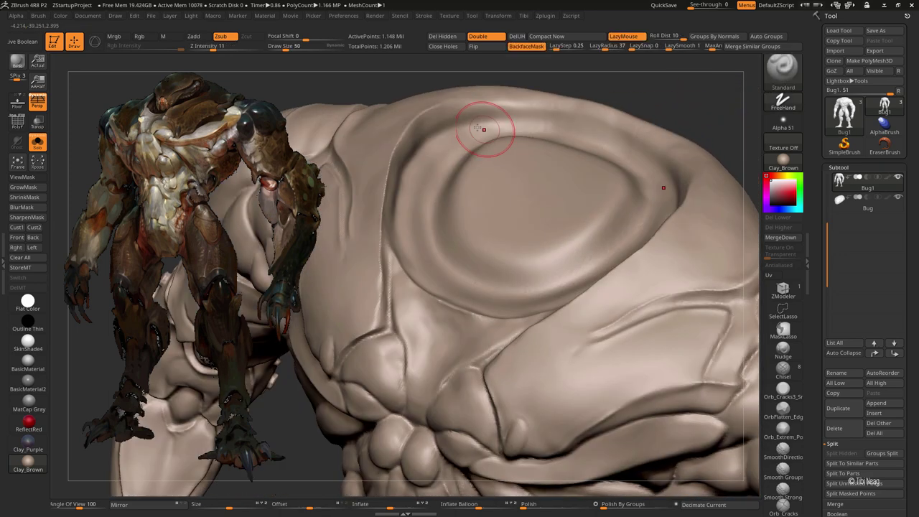
# Reshape the chest and collar around the hood with the Move brush
pyautogui.press('f')
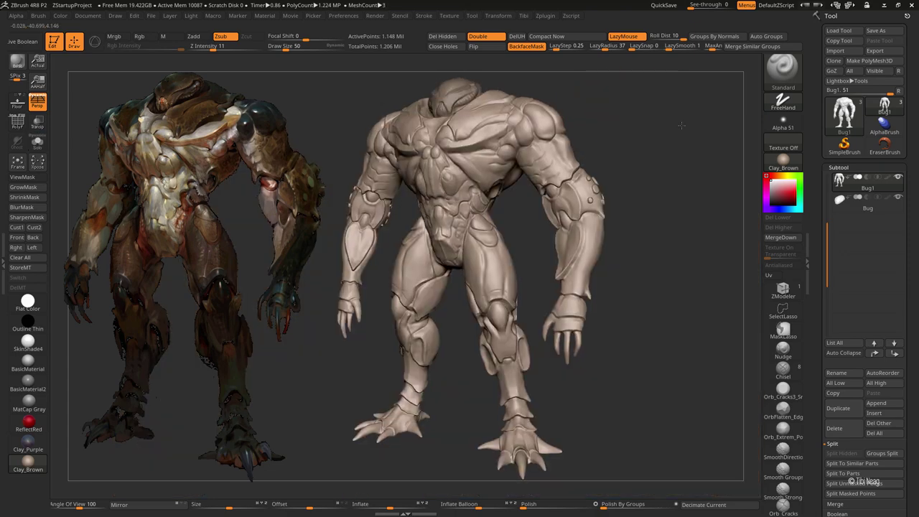
pyautogui.moveTo(598, 92)
pyautogui.keyDown('ctrl'); pyautogui.mouseDown(button='right')
pyautogui.moveTo(655, 140)
pyautogui.moveTo(534, 228)
pyautogui.mouseUp(button='right'); pyautogui.keyUp('ctrl')
pyautogui.press('b')
pyautogui.press('m')
pyautogui.press('v')
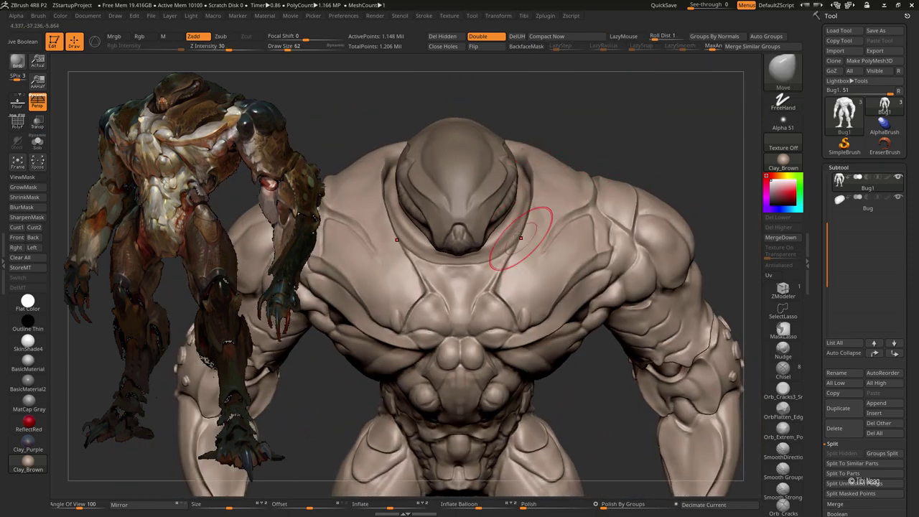
pyautogui.moveTo(607, 129)
pyautogui.mouseDown(button='right')
pyautogui.moveTo(528, 277)
pyautogui.moveTo(607, 123)
pyautogui.moveTo(537, 174)
pyautogui.moveTo(570, 123)
pyautogui.moveTo(508, 141)
pyautogui.mouseUp(button='right')
pyautogui.press('f')
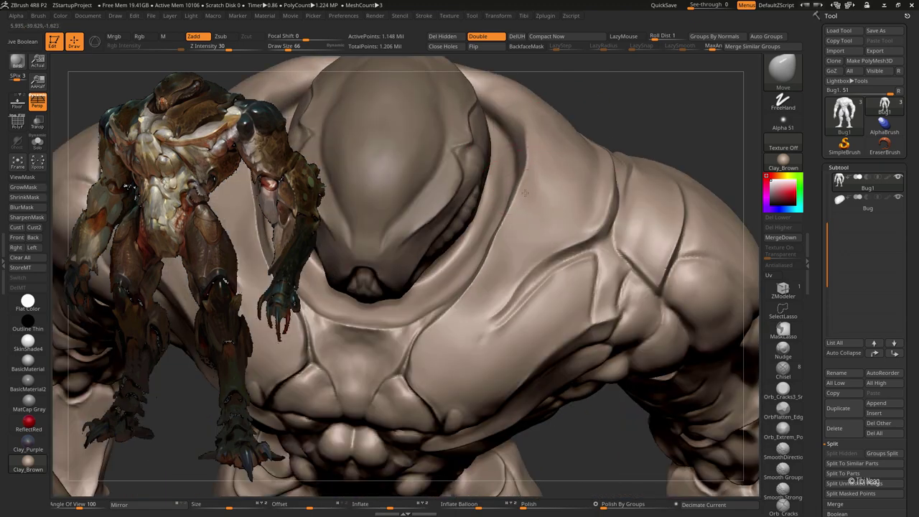
pyautogui.press('f')
pyautogui.moveTo(654, 93); pyautogui.dragTo(544, 142, button='right')
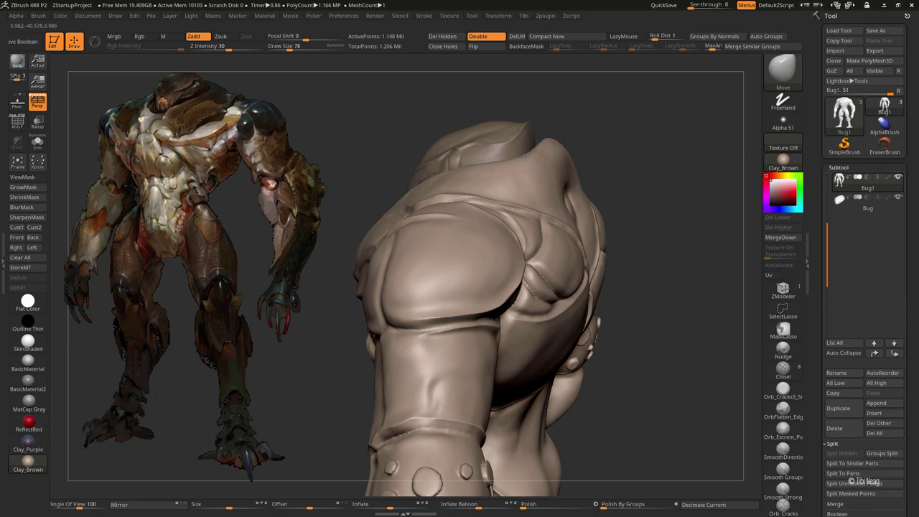
pyautogui.moveTo(524, 153); pyautogui.dragTo(564, 148, button='right')
pyautogui.press('f')
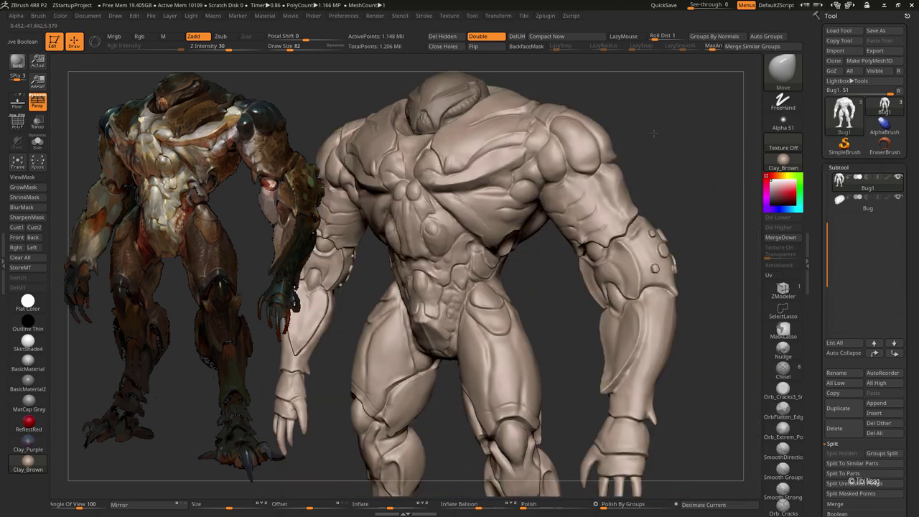
pyautogui.moveTo(653, 132)
pyautogui.mouseDown(button='right')
pyautogui.moveTo(591, 154)
pyautogui.moveTo(581, 135)
pyautogui.moveTo(421, 180)
pyautogui.mouseUp(button='right')
# Carve a DamStandard crease along the back's upper ridge
pyautogui.press('b')
pyautogui.press('d')
pyautogui.press('s')
pyautogui.moveTo(617, 276); pyautogui.dragTo(474, 200)
# Polish the upper and upper-left rim of the back plate depression with hPolish
pyautogui.press('b')
pyautogui.press('h')
pyautogui.press('p')
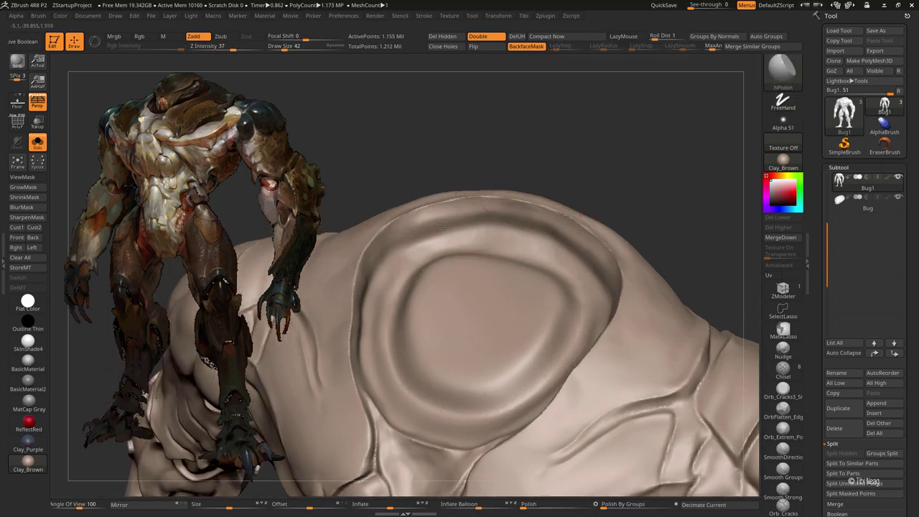
pyautogui.moveTo(444, 226); pyautogui.dragTo(552, 254)
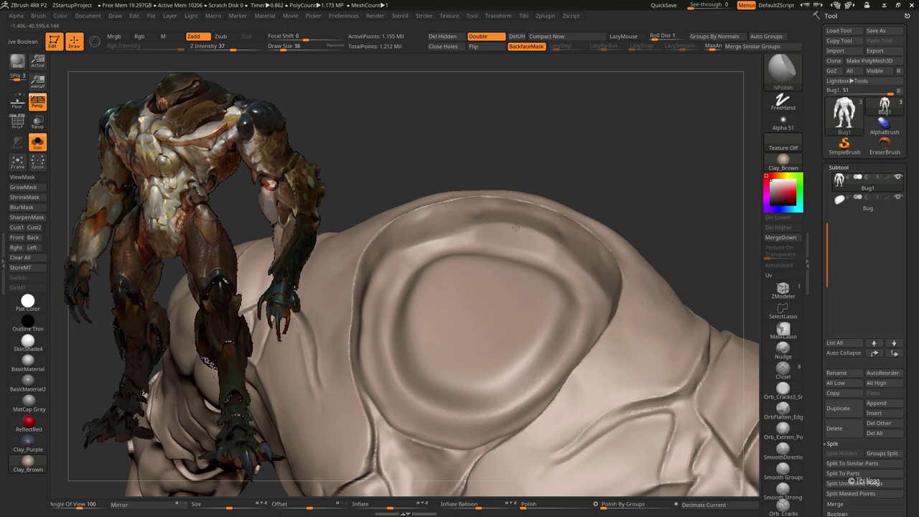
pyautogui.moveTo(464, 235)
pyautogui.mouseDown()
pyautogui.moveTo(398, 248)
pyautogui.moveTo(437, 220)
pyautogui.moveTo(548, 236)
pyautogui.mouseUp()
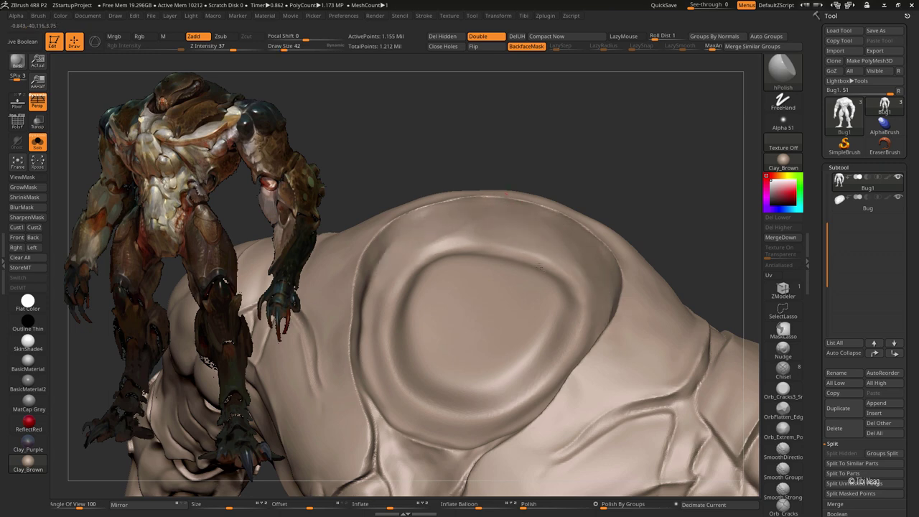
pyautogui.moveTo(596, 277); pyautogui.dragTo(417, 255, button='right')
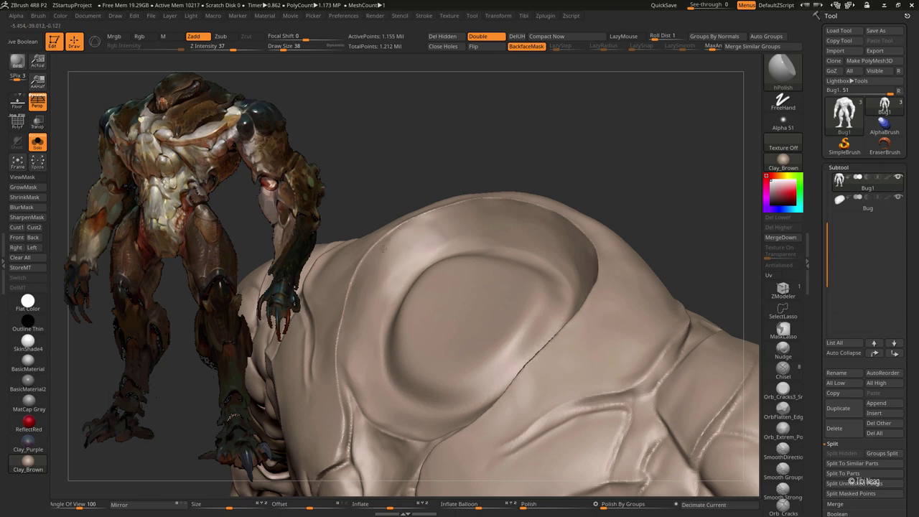
# Carve creases up the back and along the top ridge below the shell
pyautogui.press('f')
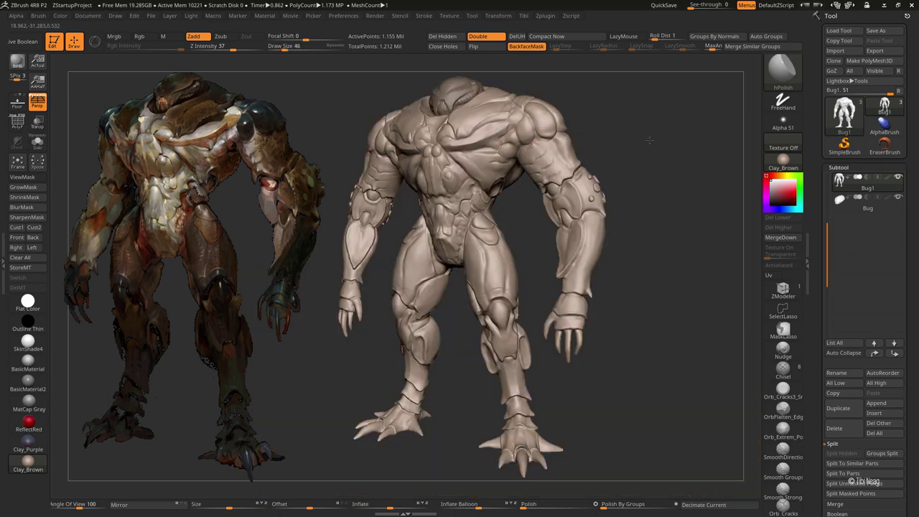
pyautogui.moveTo(622, 124)
pyautogui.keyDown('ctrl'); pyautogui.mouseDown(button='right')
pyautogui.moveTo(635, 152)
pyautogui.moveTo(644, 117)
pyautogui.moveTo(648, 127)
pyautogui.moveTo(410, 246)
pyautogui.moveTo(429, 88)
pyautogui.mouseUp(button='right'); pyautogui.keyUp('ctrl')
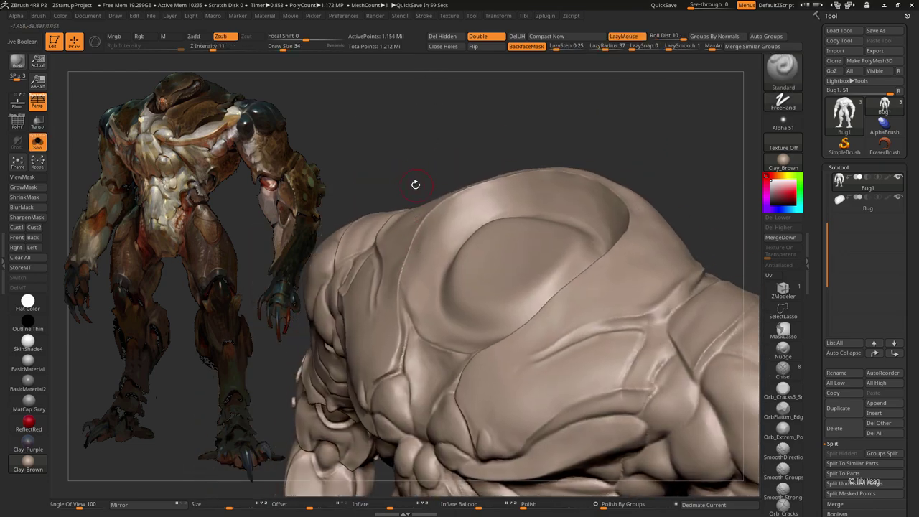
pyautogui.moveTo(391, 291); pyautogui.dragTo(388, 293, button='right')
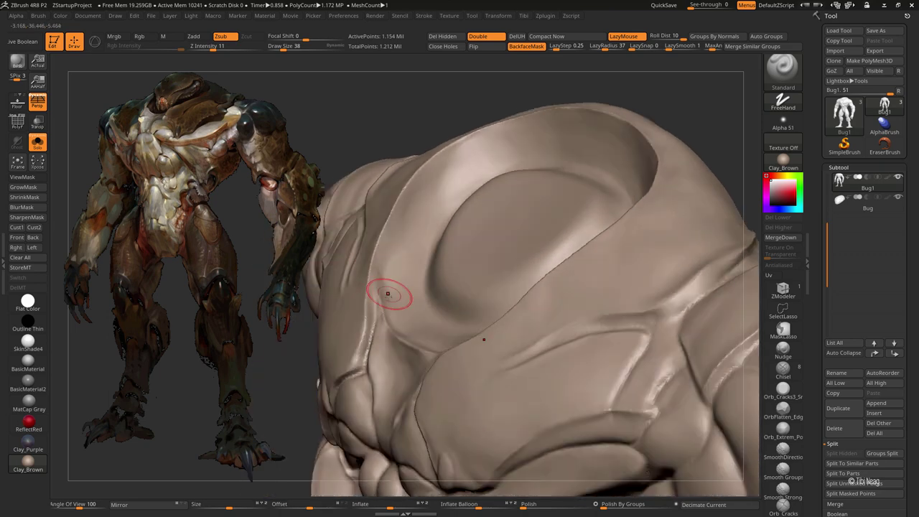
pyautogui.moveTo(388, 257)
pyautogui.mouseDown()
pyautogui.moveTo(415, 189)
pyautogui.moveTo(484, 144)
pyautogui.mouseUp()
pyautogui.moveTo(483, 143); pyautogui.dragTo(492, 139, button='right')
pyautogui.moveTo(492, 138); pyautogui.dragTo(599, 118)
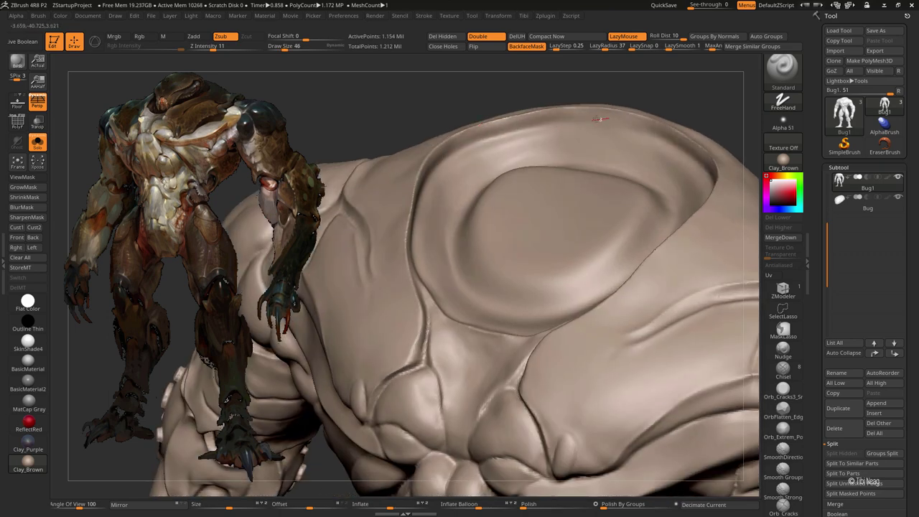
# Set up a smaller DamStandard and hPolish while orbiting around the torso
pyautogui.moveTo(626, 126)
pyautogui.mouseDown(button='right')
pyautogui.moveTo(434, 206)
pyautogui.moveTo(645, 149)
pyautogui.moveTo(545, 195)
pyautogui.moveTo(527, 168)
pyautogui.mouseUp(button='right')
pyautogui.press(']')
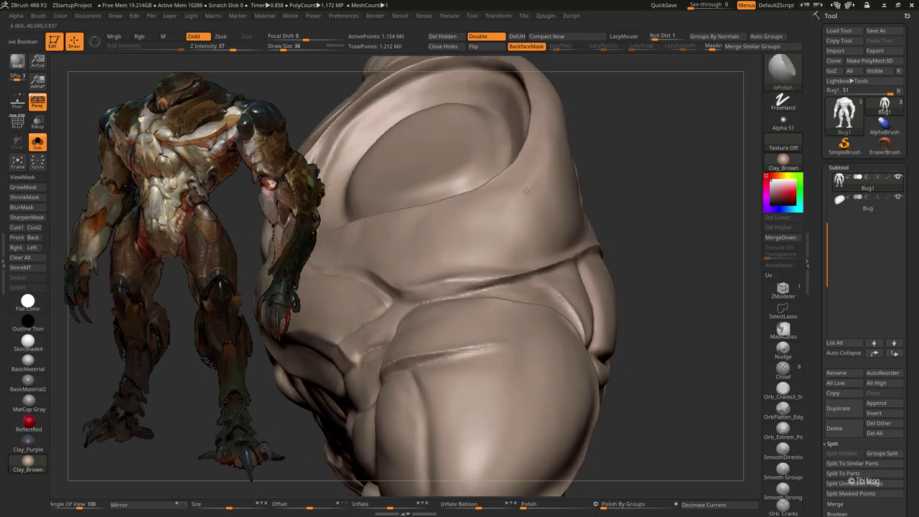
pyautogui.moveTo(539, 203); pyautogui.dragTo(521, 220, button='right')
pyautogui.press('b')
pyautogui.press('d')
pyautogui.press('s')
pyautogui.press('[')
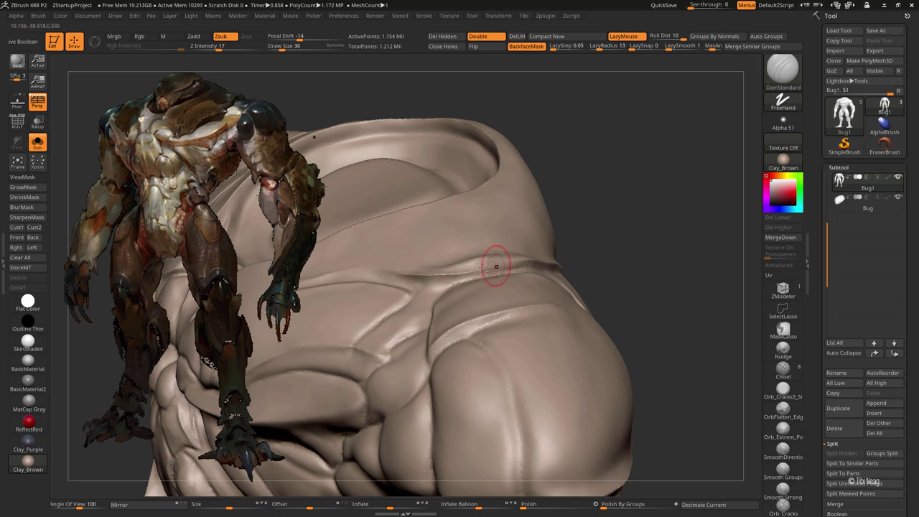
pyautogui.press('b')
pyautogui.press('h')
pyautogui.press('p')
pyautogui.moveTo(489, 256); pyautogui.dragTo(459, 265, button='right')
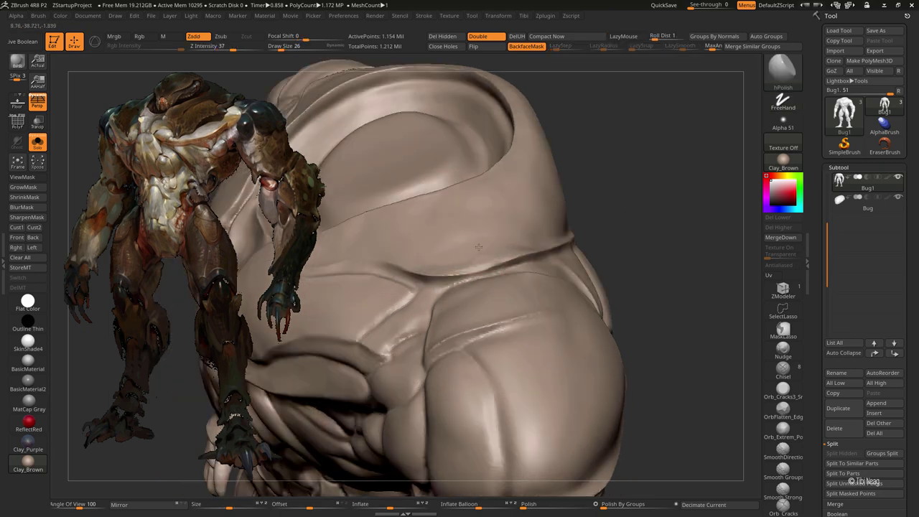
# Inspect the chest and shoulder top with DamStandard ready for creasing
pyautogui.press('f')
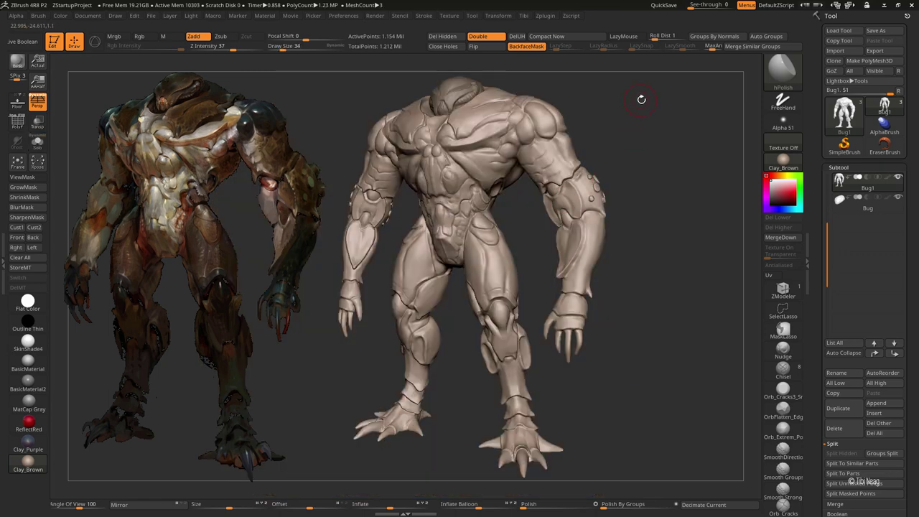
pyautogui.moveTo(641, 99)
pyautogui.keyDown('alt'); pyautogui.mouseDown()
pyautogui.moveTo(597, 152)
pyautogui.moveTo(492, 189)
pyautogui.mouseUp(); pyautogui.keyUp('alt')
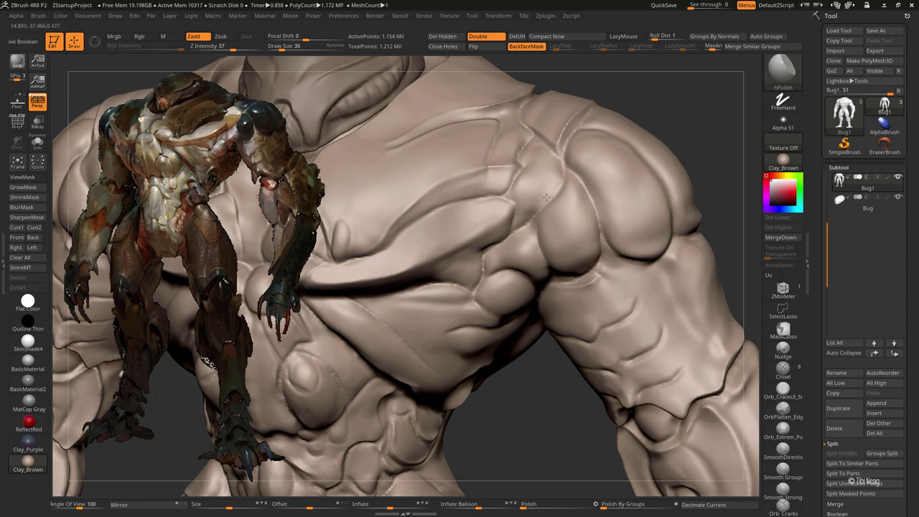
pyautogui.moveTo(483, 218); pyautogui.dragTo(453, 227, button='right')
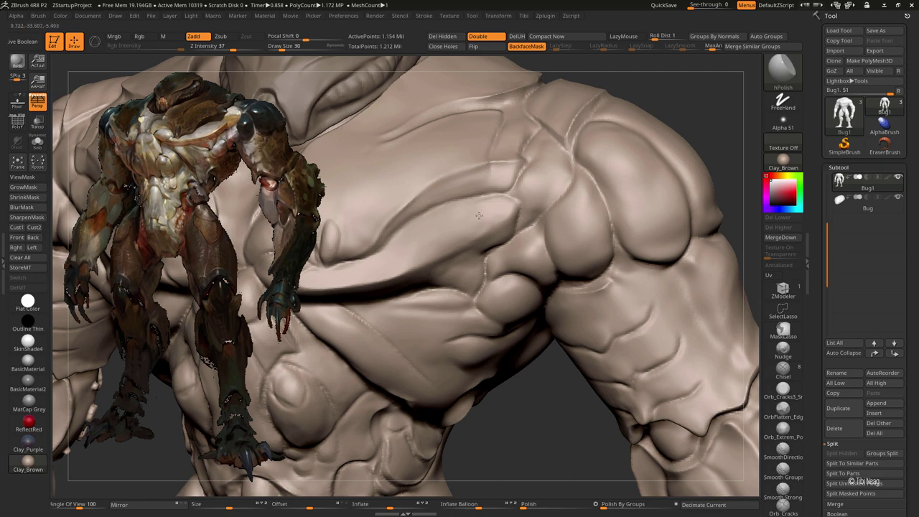
pyautogui.moveTo(467, 222); pyautogui.dragTo(531, 148, button='right')
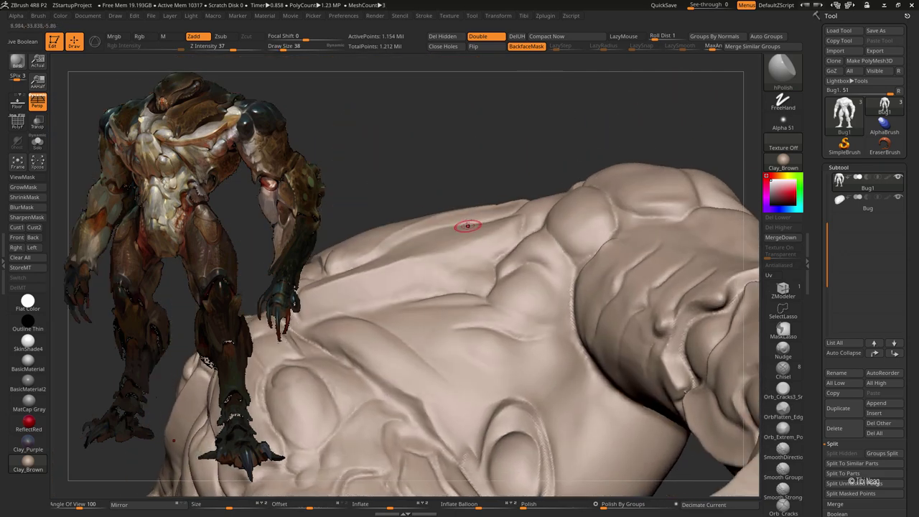
pyautogui.press('b')
pyautogui.press('d')
pyautogui.press('s')
pyautogui.moveTo(483, 130); pyautogui.dragTo(413, 259, button='right')
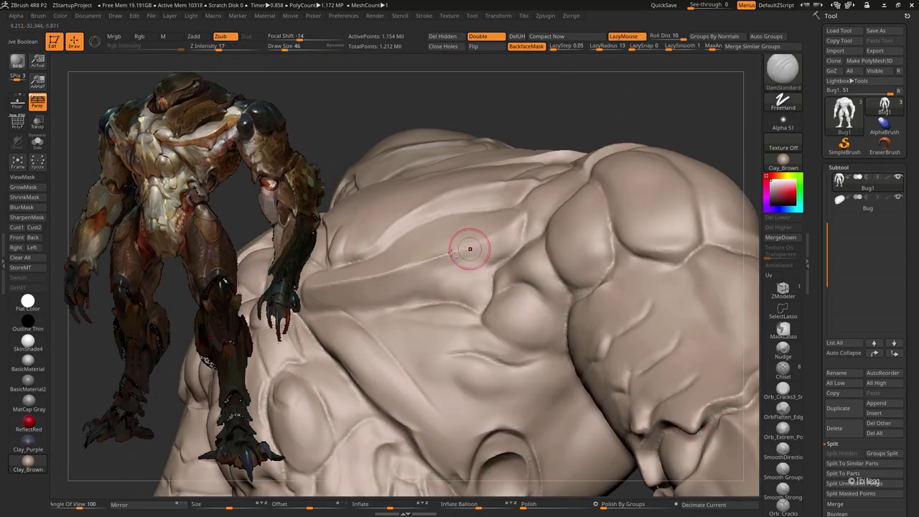
pyautogui.moveTo(496, 233)
pyautogui.mouseDown(button='right')
pyautogui.moveTo(531, 122)
pyautogui.moveTo(488, 165)
pyautogui.moveTo(443, 253)
pyautogui.mouseUp(button='right')
# Push the chest forms with the Move brush, checking the full body from the front
pyautogui.press('b')
pyautogui.press('m')
pyautogui.press('v')
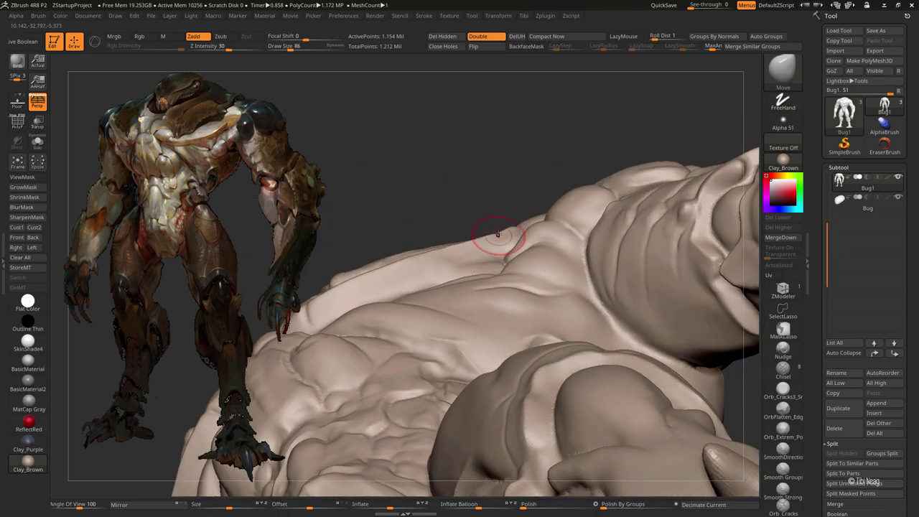
pyautogui.press('f')
pyautogui.moveTo(645, 139)
pyautogui.keyDown('alt'); pyautogui.mouseDown(button='right')
pyautogui.moveTo(643, 127)
pyautogui.moveTo(704, 102)
pyautogui.moveTo(484, 210)
pyautogui.mouseUp(button='right'); pyautogui.keyUp('alt')
pyautogui.press('b')
pyautogui.press('d')
pyautogui.press('s')
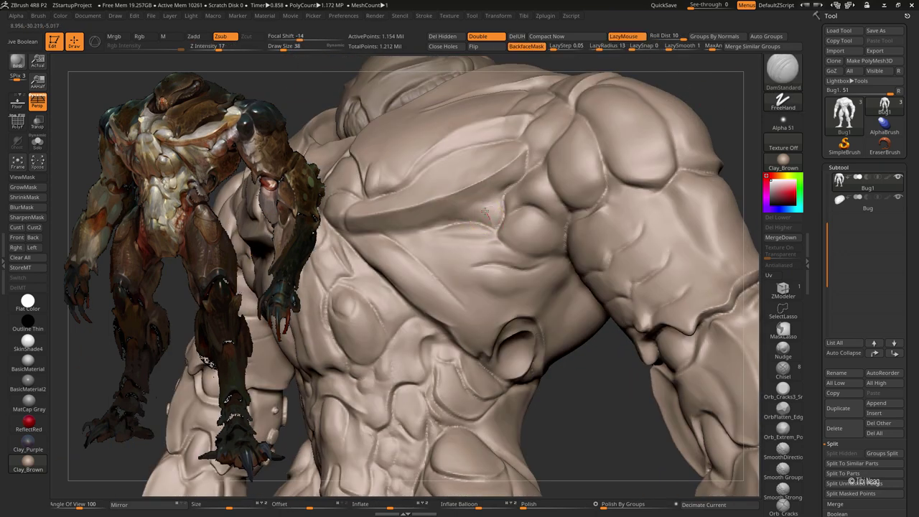
pyautogui.press('f')
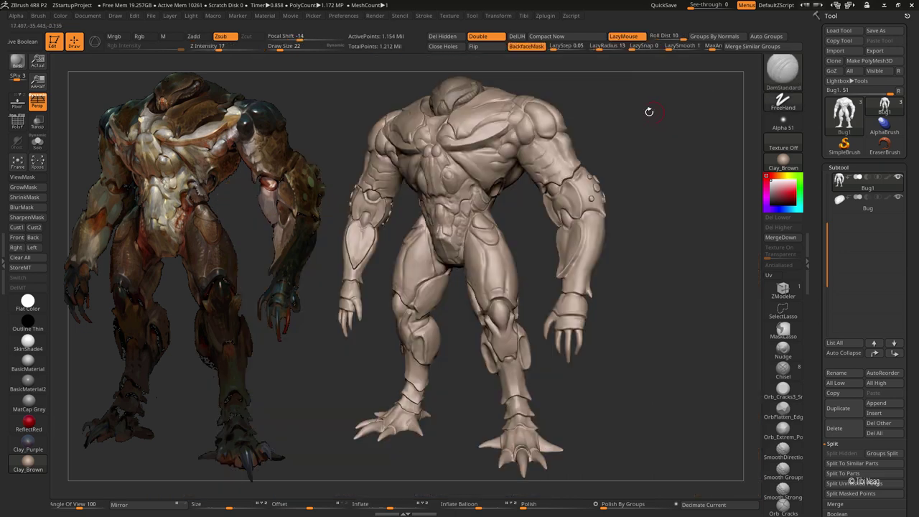
pyautogui.moveTo(648, 112); pyautogui.dragTo(632, 128, button='right')
pyautogui.keyDown('alt'); pyautogui.moveTo(534, 200); pyautogui.dragTo(640, 166, button='right'); pyautogui.keyUp('alt')
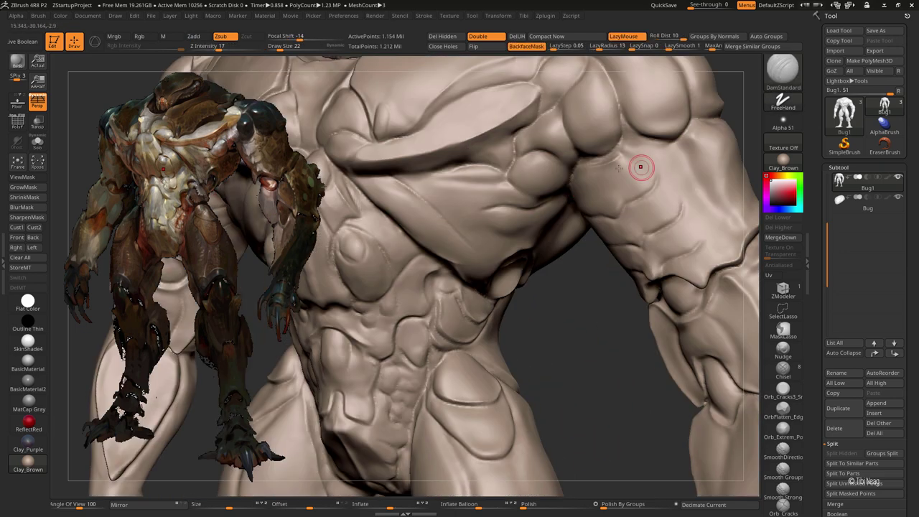
# Carve a DamStandard crease into the chest muscle
pyautogui.press('b')
pyautogui.press('m')
pyautogui.press('v')
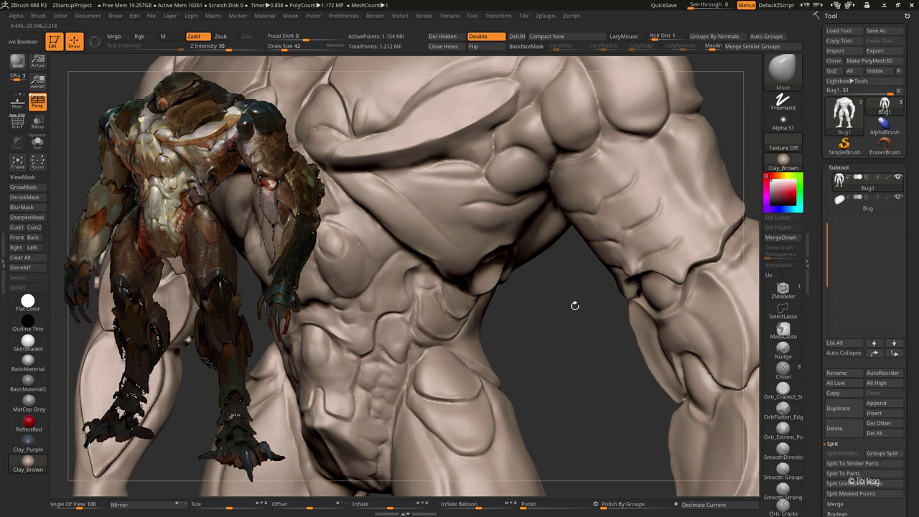
pyautogui.moveTo(559, 169); pyautogui.dragTo(559, 287, button='right')
pyautogui.press('b')
pyautogui.press('d')
pyautogui.press('s')
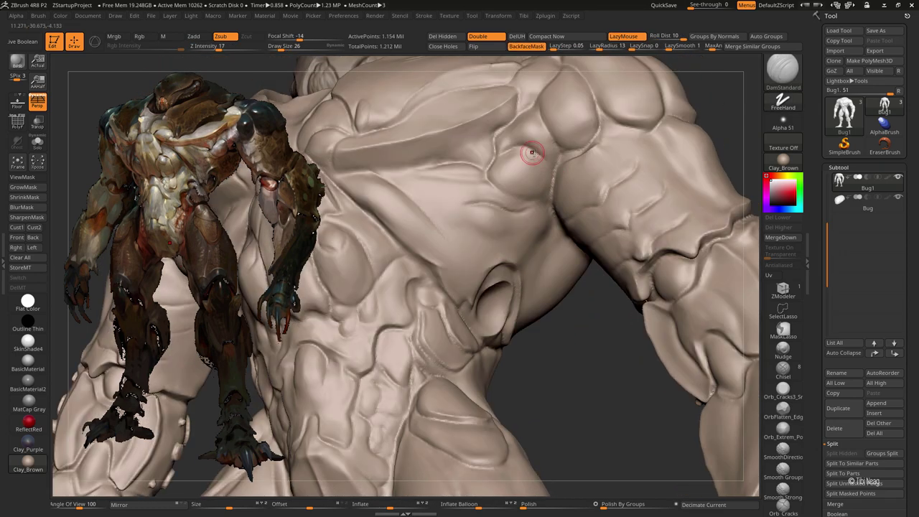
pyautogui.moveTo(537, 161); pyautogui.dragTo(546, 172)
# Carve a second crease up the chest near the arm
pyautogui.press('f')
pyautogui.keyDown('alt'); pyautogui.moveTo(641, 117); pyautogui.dragTo(537, 174, button='right'); pyautogui.keyUp('alt')
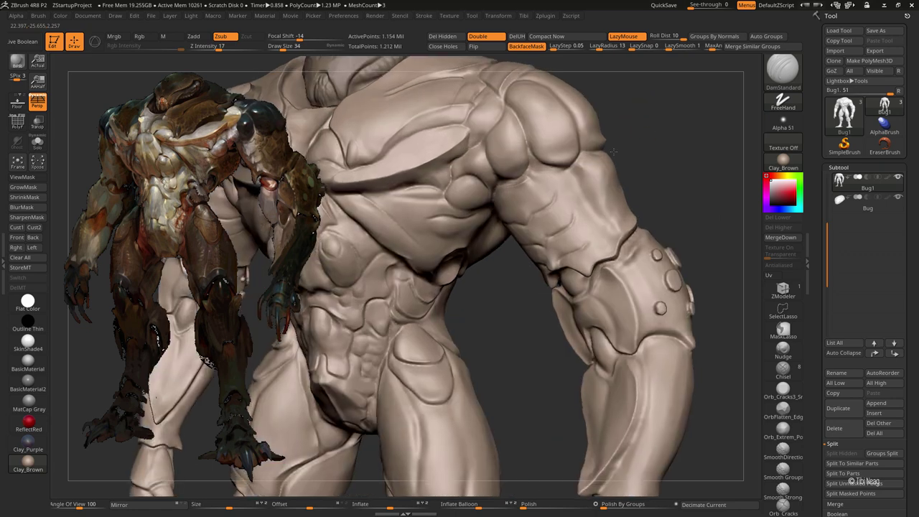
pyautogui.moveTo(537, 174); pyautogui.dragTo(542, 139)
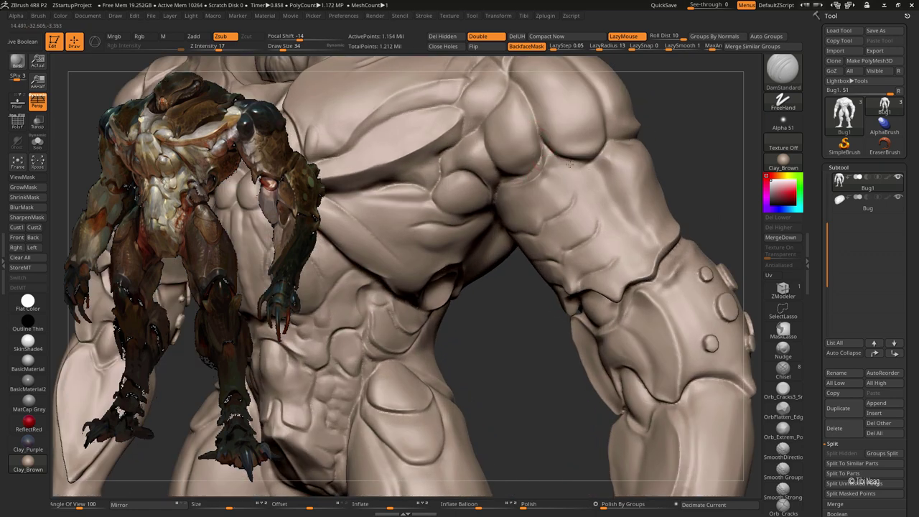
pyautogui.press('b')
pyautogui.press('h')
pyautogui.press('p')
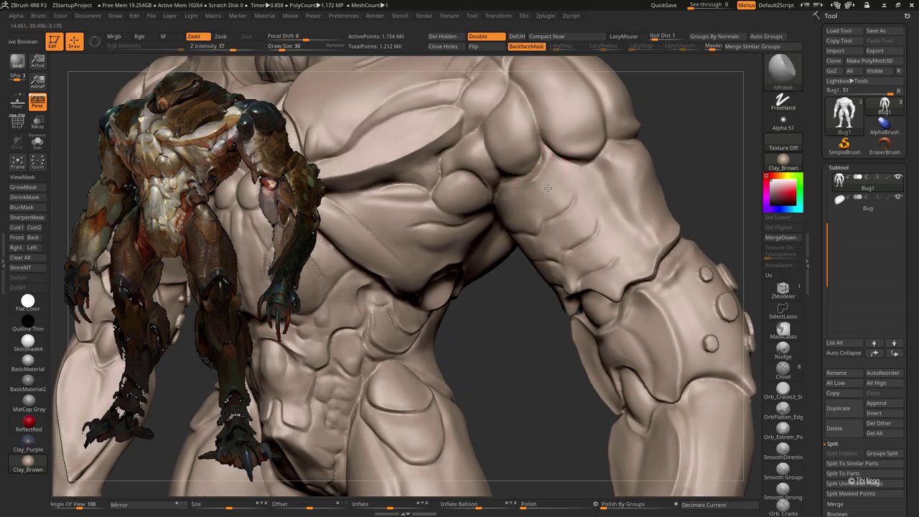
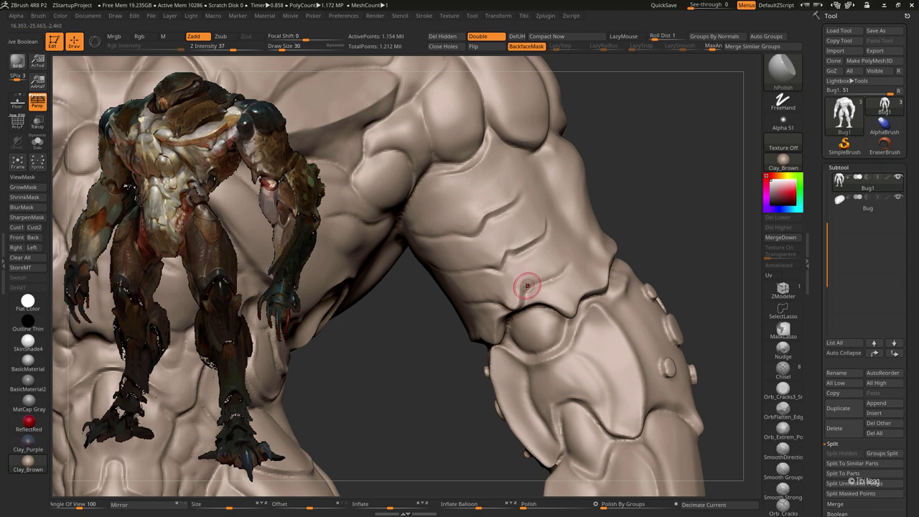
# Load DamStandard and orbit around the figure to inspect the forearm armour
pyautogui.press('b')
pyautogui.press('d')
pyautogui.press('s')
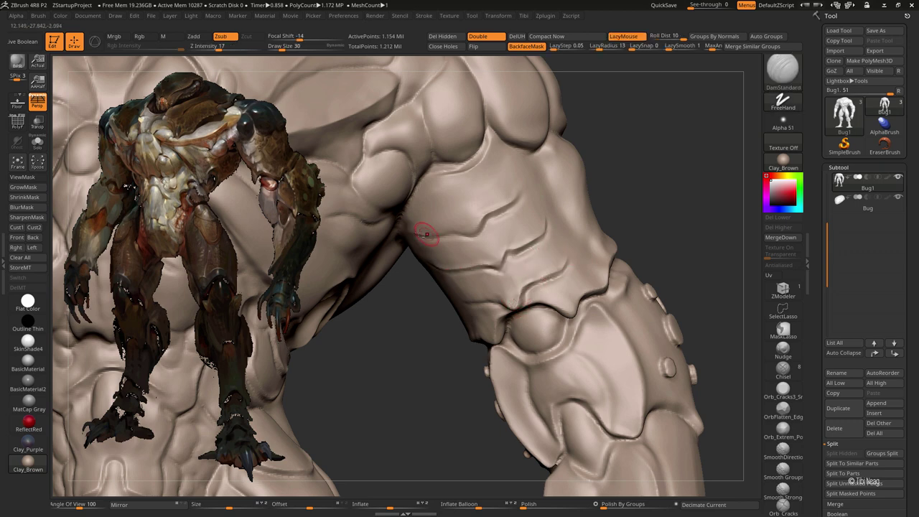
pyautogui.press('f')
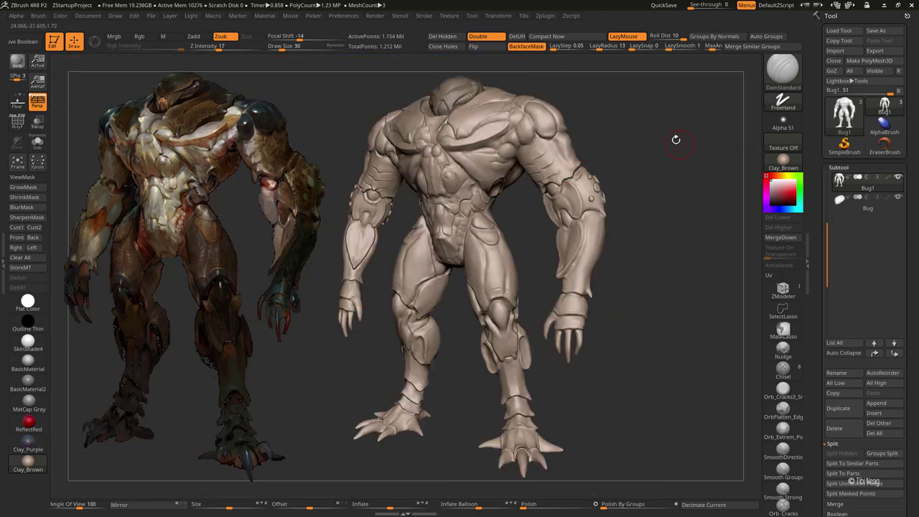
pyautogui.scroll(5, 675, 139)
pyautogui.scroll(-2, 609, 127)
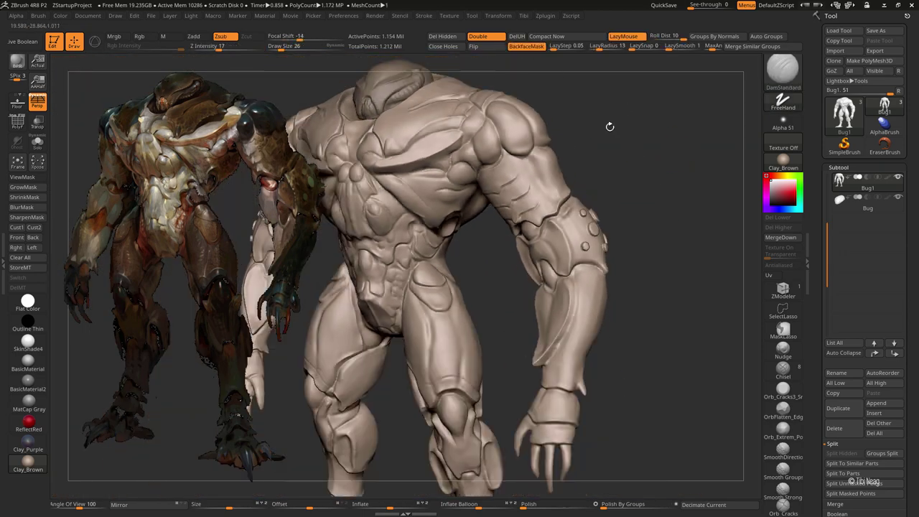
pyautogui.scroll(-2, 609, 127)
pyautogui.moveTo(609, 127); pyautogui.dragTo(503, 215)
pyautogui.scroll(4, 502, 215)
pyautogui.scroll(3, 366, 214)
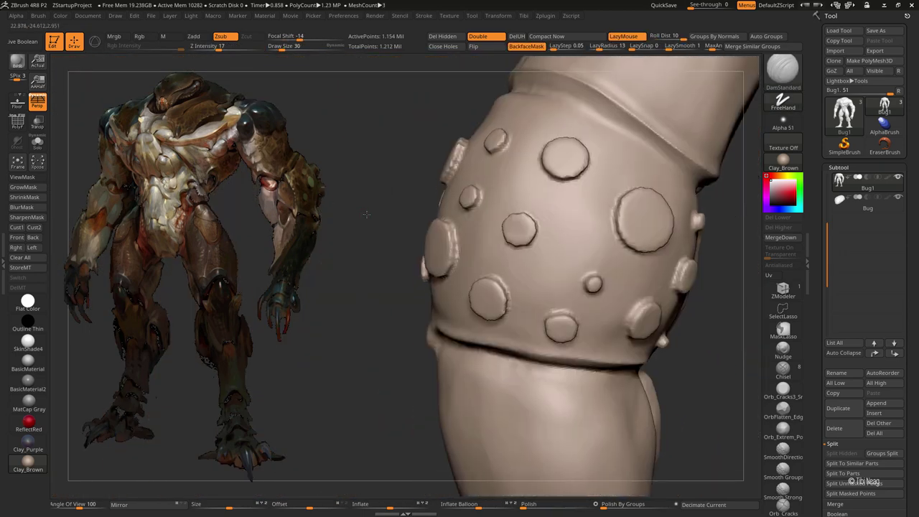
# Switch to the Move brush and make the head subtool Bug active, framed in view
pyautogui.press('b')
pyautogui.press('m')
pyautogui.press('v')
pyautogui.scroll(-5, 305, 127)
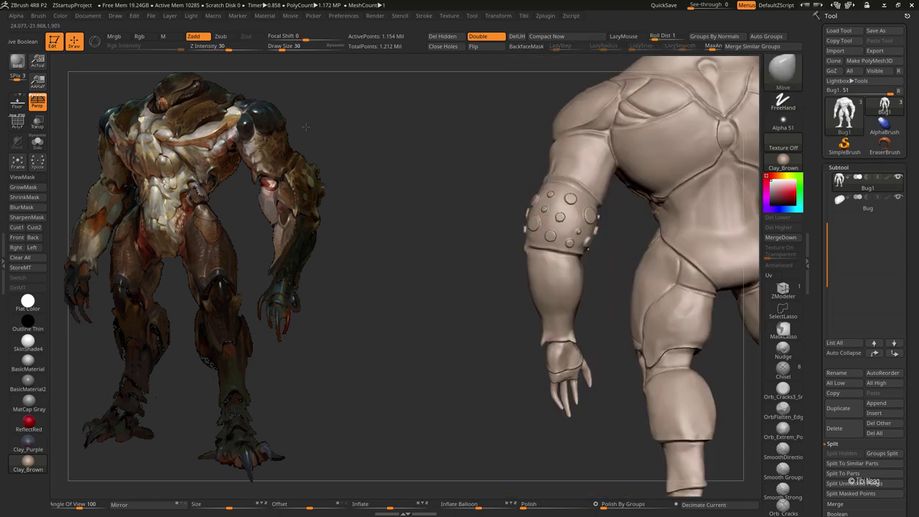
pyautogui.scroll(-4, 418, 259)
pyautogui.scroll(3, 651, 287)
pyautogui.scroll(2, 652, 287)
pyautogui.scroll(2, 581, 187)
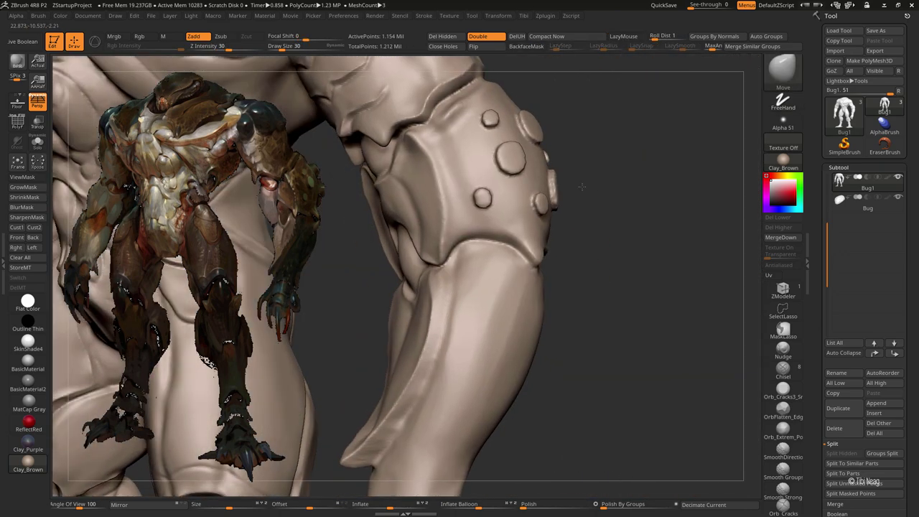
pyautogui.press('f')
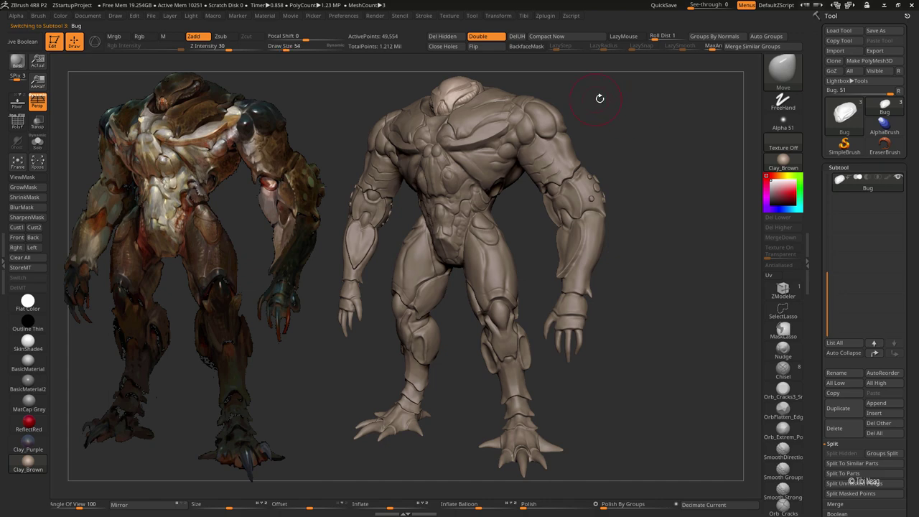
# Scale the head piece up slightly with Transpose, then return to draw mode
pyautogui.press('r')
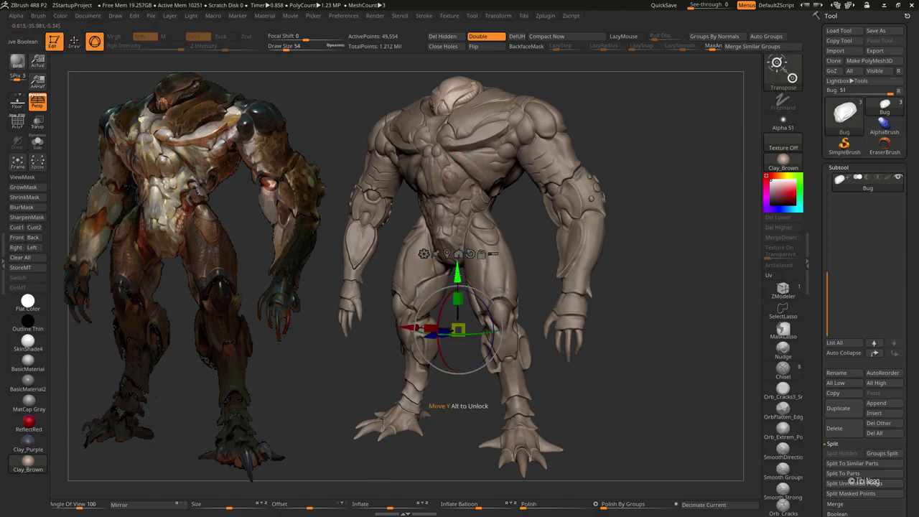
pyautogui.moveTo(466, 95)
pyautogui.mouseDown()
pyautogui.moveTo(477, 234)
pyautogui.moveTo(494, 246)
pyautogui.mouseUp()
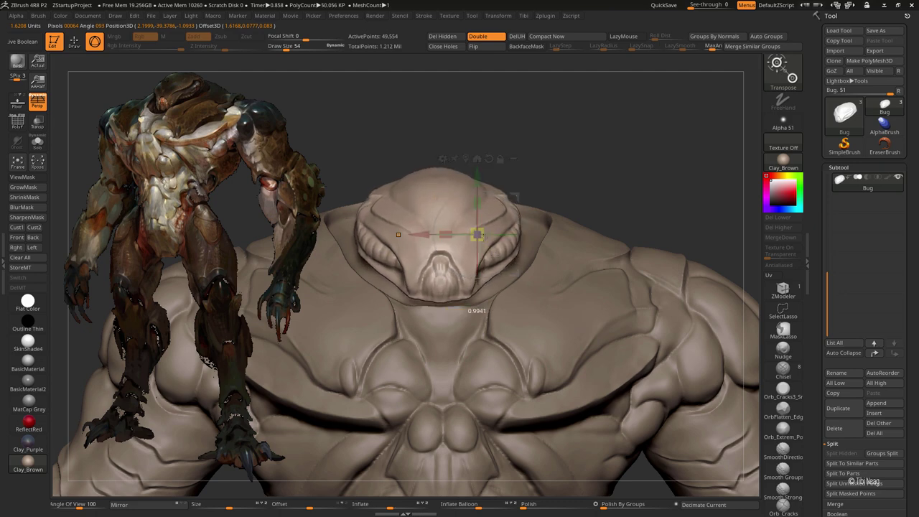
pyautogui.press('q')
pyautogui.press('f')
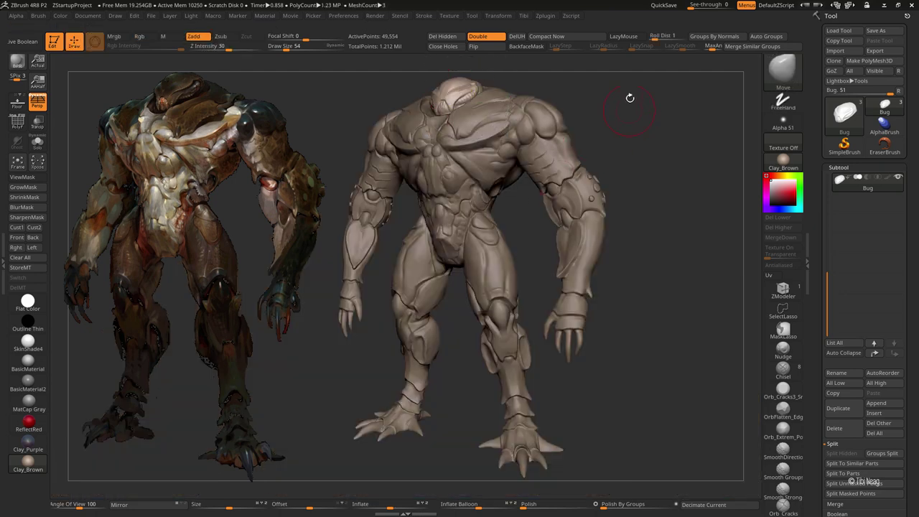
# Solo the head piece and bring up its DynaMesh options
pyautogui.keyDown('alt'); pyautogui.click(460, 97); pyautogui.keyUp('alt')
pyautogui.press('f')
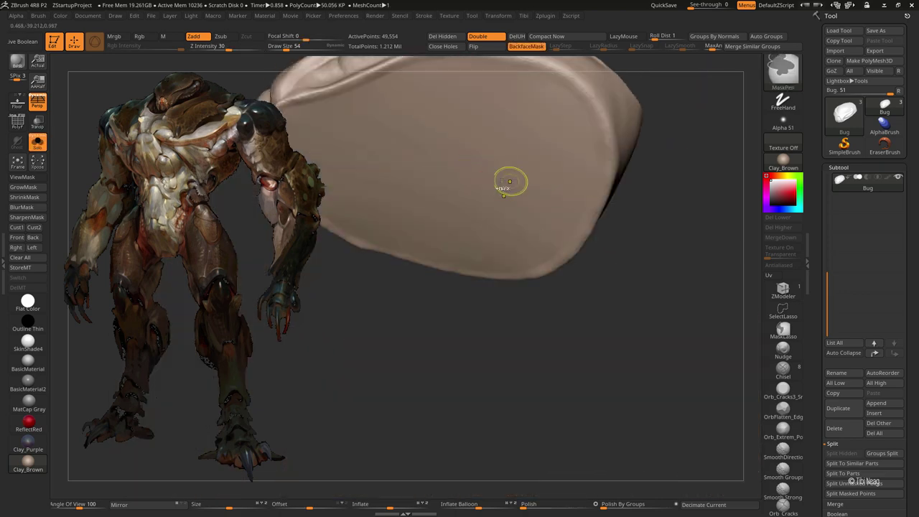
pyautogui.scroll(-5, 902, 295)
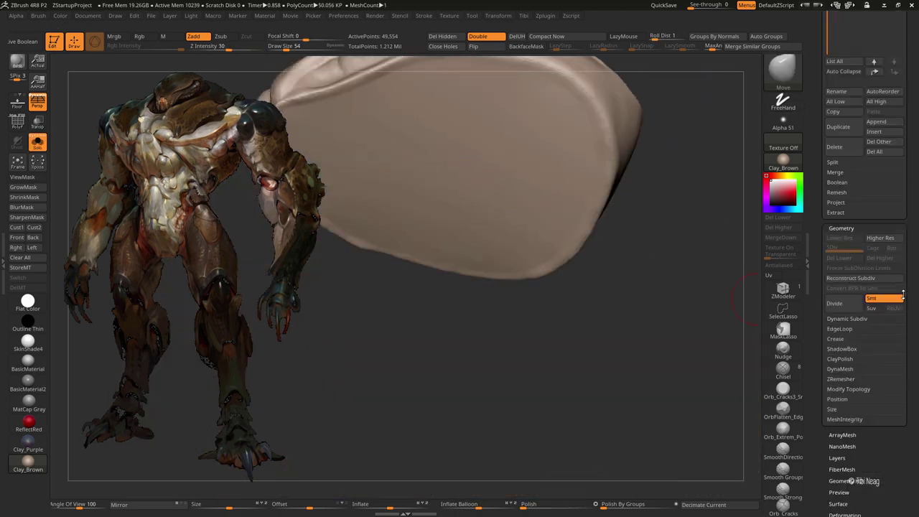
pyautogui.click(838, 358)
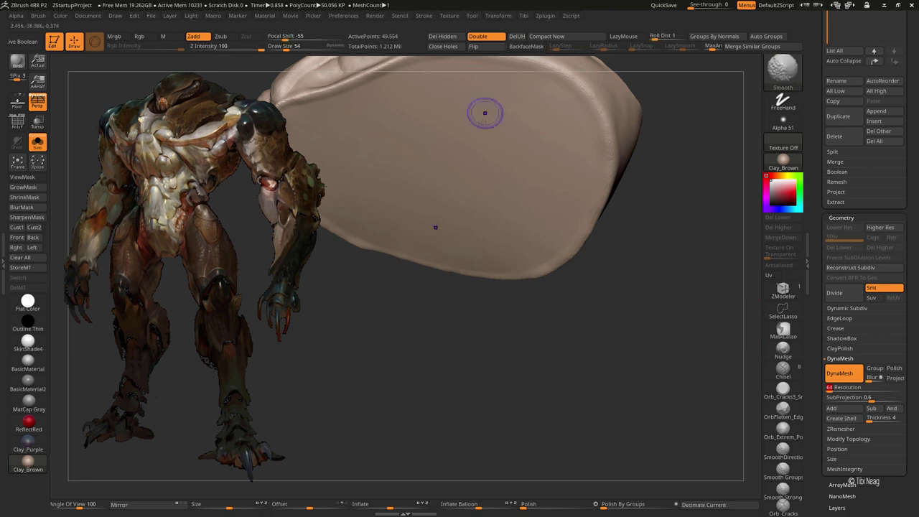
# DynaMesh the head piece at resolution 64 and load DamStandard
pyautogui.moveTo(652, 114); pyautogui.dragTo(588, 181)
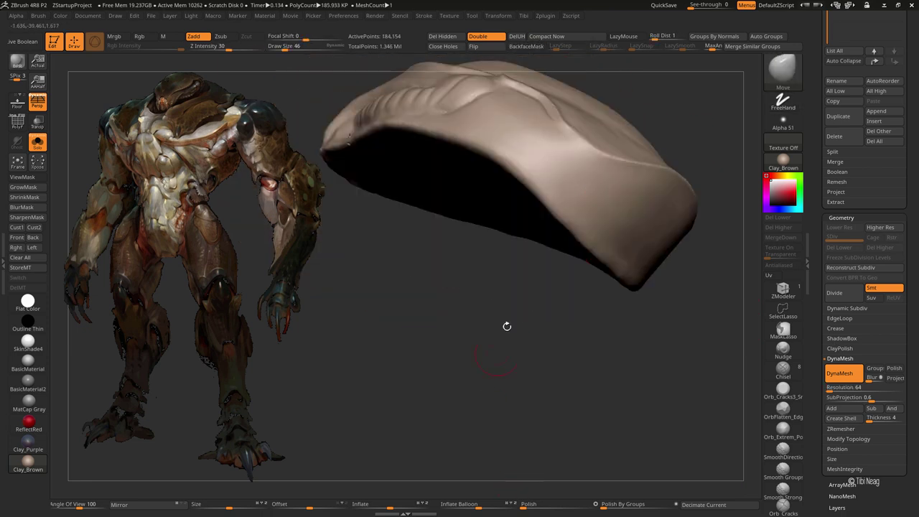
pyautogui.moveTo(506, 323)
pyautogui.mouseDown()
pyautogui.moveTo(496, 318)
pyautogui.moveTo(476, 334)
pyautogui.moveTo(464, 235)
pyautogui.mouseUp()
pyautogui.press('b')
pyautogui.press('d')
pyautogui.press('s')
pyautogui.moveTo(464, 235)
pyautogui.mouseDown(button='right')
pyautogui.moveTo(432, 164)
pyautogui.moveTo(420, 205)
pyautogui.mouseUp(button='right')
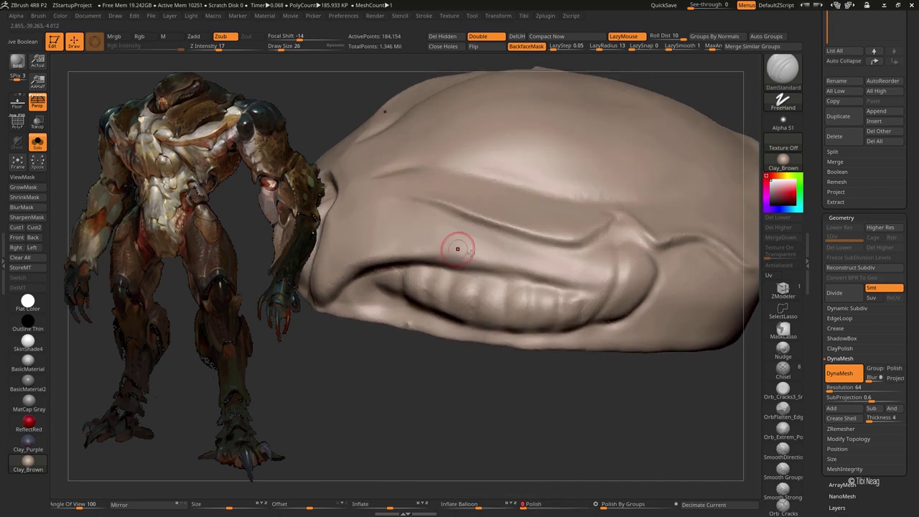
# Carve a deep groove along the brow crease up to a peak, brush size 34
pyautogui.press(']')
pyautogui.press(']')
pyautogui.moveTo(463, 216)
pyautogui.mouseDown()
pyautogui.moveTo(567, 250)
pyautogui.moveTo(617, 211)
pyautogui.mouseUp()
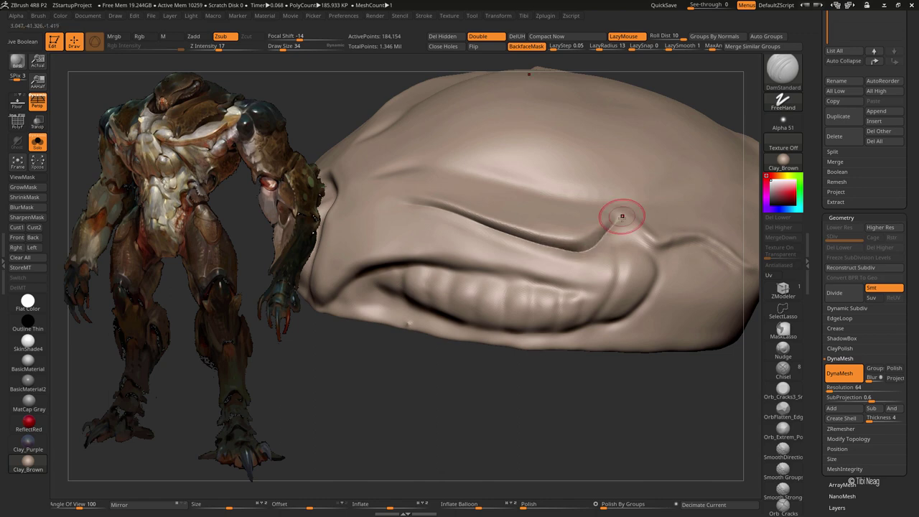
pyautogui.moveTo(618, 211); pyautogui.dragTo(610, 230, button='right')
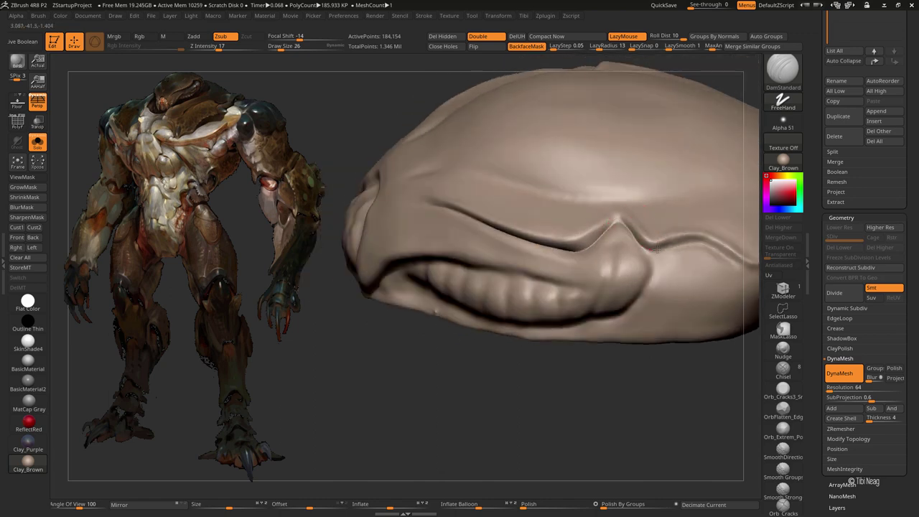
pyautogui.moveTo(660, 230)
pyautogui.mouseDown(button='right')
pyautogui.moveTo(478, 236)
pyautogui.moveTo(568, 242)
pyautogui.mouseUp(button='right')
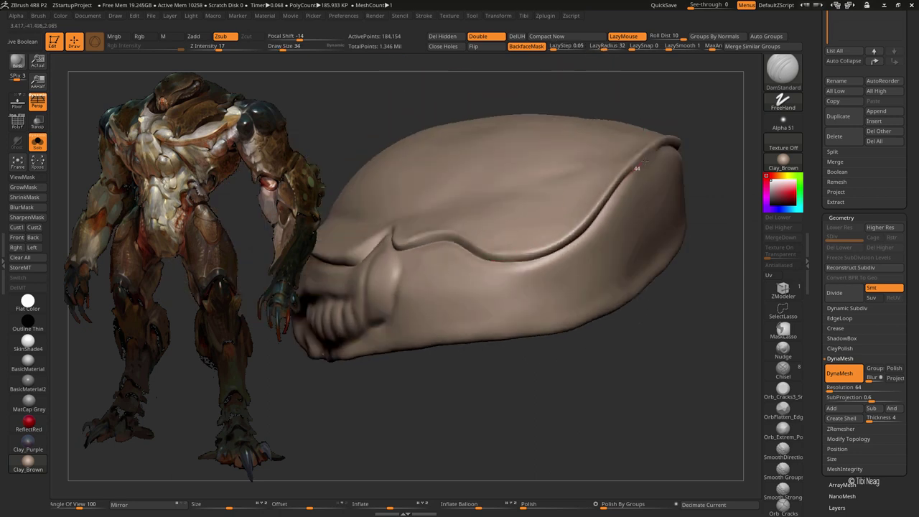
pyautogui.moveTo(645, 163); pyautogui.dragTo(656, 174, button='right')
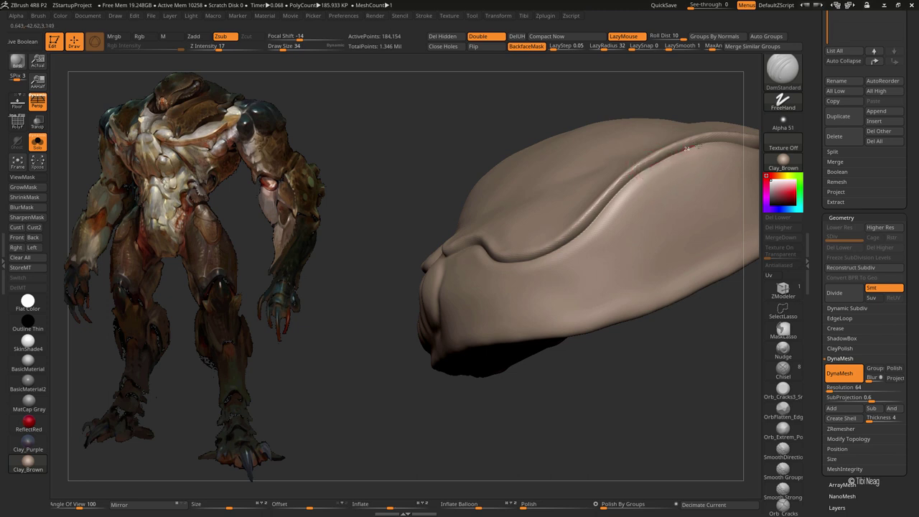
# Switch to the Move brush and orbit to inspect the head's dark underside
pyautogui.press('b')
pyautogui.press('m')
pyautogui.press('v')
pyautogui.moveTo(677, 75); pyautogui.dragTo(677, 180)
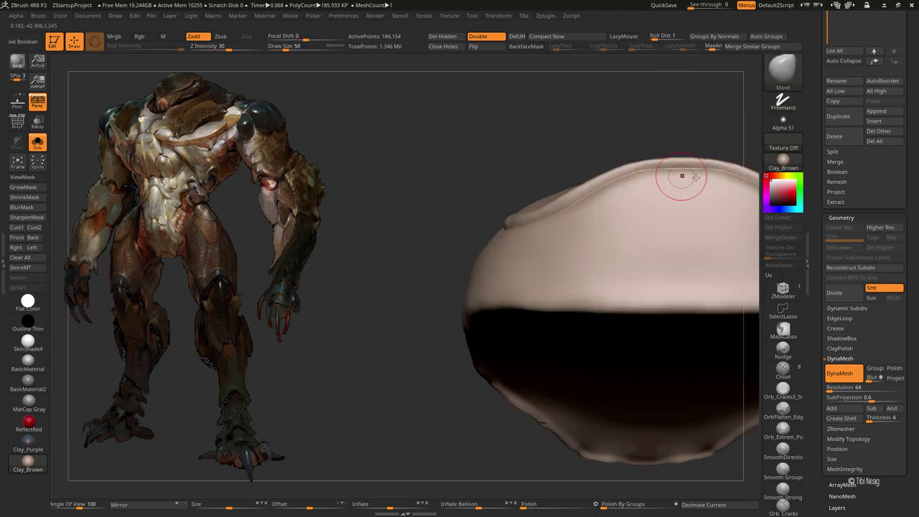
pyautogui.moveTo(574, 131)
pyautogui.mouseDown()
pyautogui.moveTo(519, 349)
pyautogui.moveTo(432, 407)
pyautogui.mouseUp()
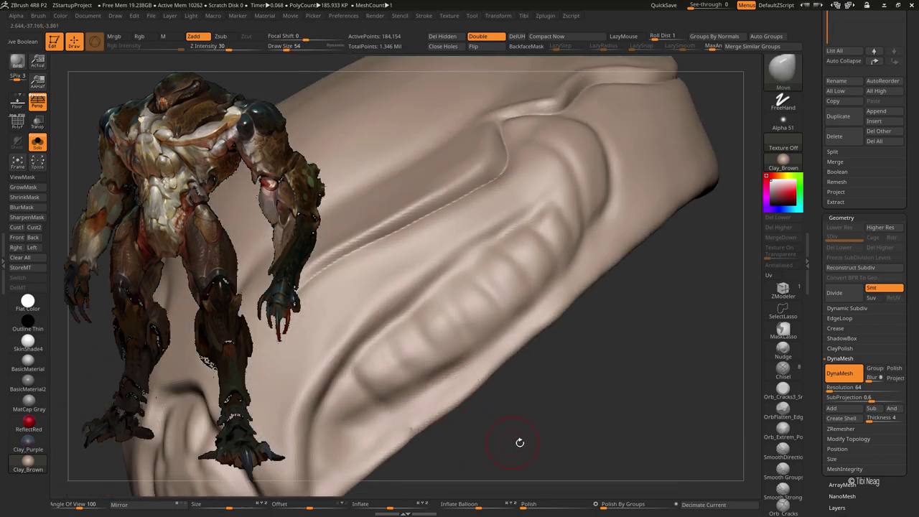
pyautogui.press('f')
pyautogui.moveTo(529, 422)
pyautogui.mouseDown()
pyautogui.moveTo(592, 345)
pyautogui.moveTo(478, 125)
pyautogui.mouseUp()
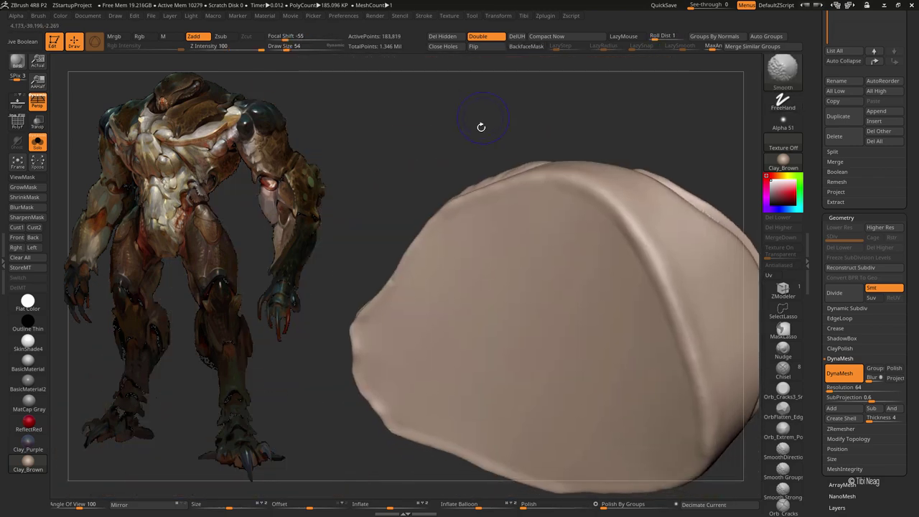
# Mask the head piece from its top edge and grow the mask
pyautogui.hotkey('shift', 'f')
pyautogui.press('w')
pyautogui.moveTo(527, 259); pyautogui.dragTo(549, 319)
pyautogui.press('q')
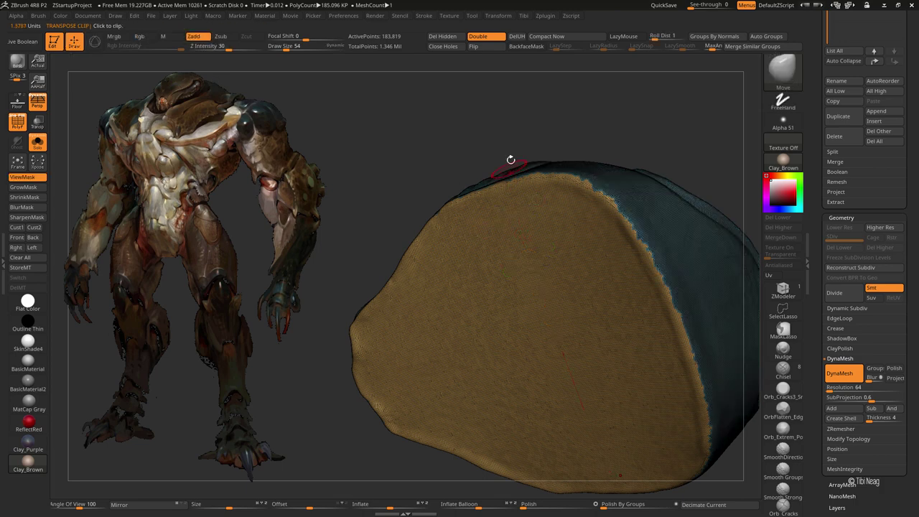
pyautogui.hotkey('shift', 'f')
pyautogui.moveTo(512, 155); pyautogui.dragTo(595, 158)
pyautogui.click(41, 189)
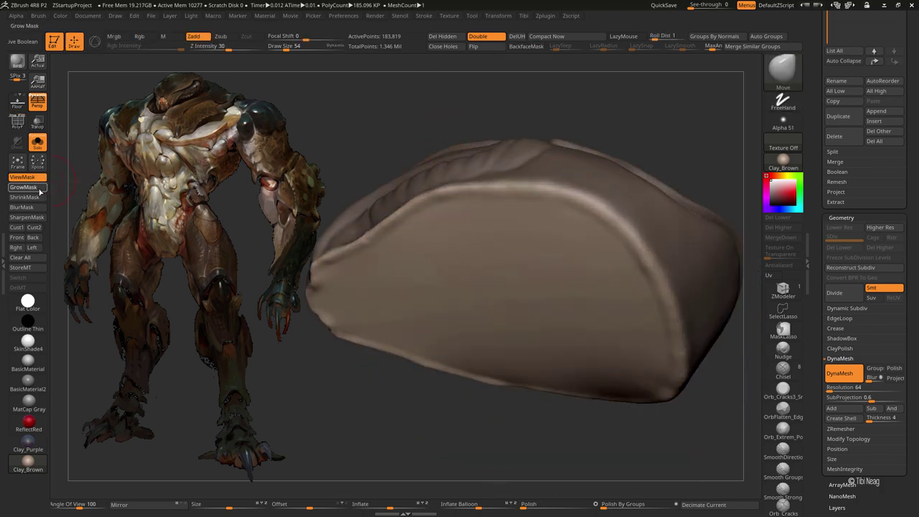
pyautogui.moveTo(437, 148)
pyautogui.mouseDown()
pyautogui.moveTo(437, 113)
pyautogui.moveTo(500, 261)
pyautogui.moveTo(535, 256)
pyautogui.mouseUp()
# Pull the unmasked rim of the head piece downward with Transpose
pyautogui.press('w')
pyautogui.moveTo(564, 316)
pyautogui.mouseDown()
pyautogui.moveTo(556, 338)
pyautogui.moveTo(562, 357)
pyautogui.mouseUp()
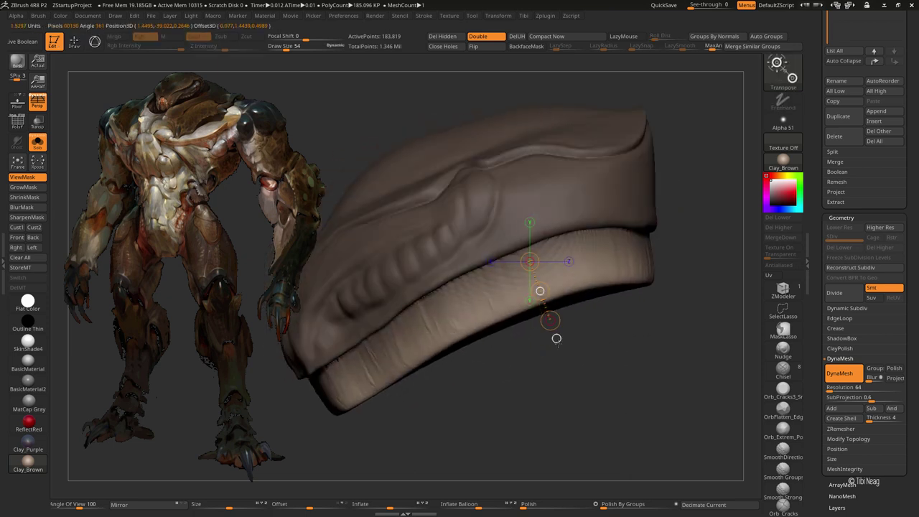
pyautogui.press('q')
pyautogui.hotkey('ctrl', 'h')
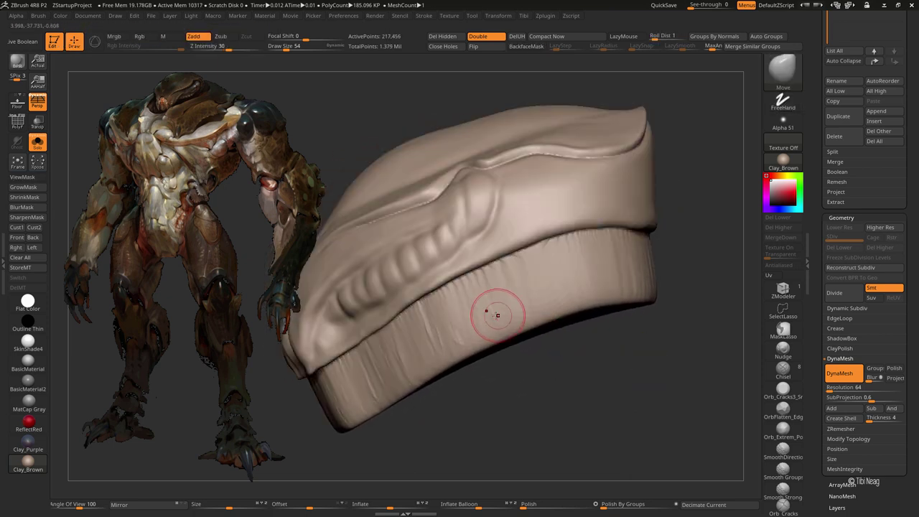
pyautogui.hotkey('ctrl', 'h')
pyautogui.moveTo(553, 336); pyautogui.dragTo(484, 404)
# Adjust the mask edge and smooth the underside into a rounder band
pyautogui.click(41, 189)
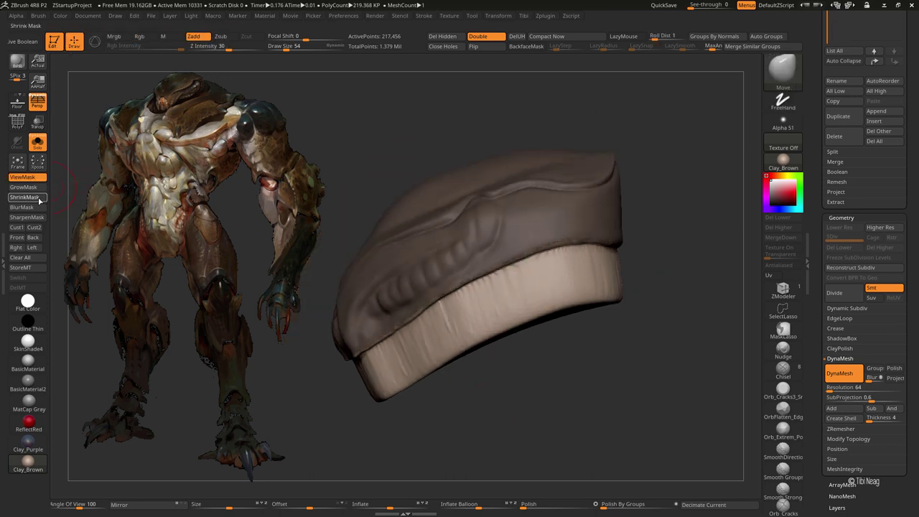
pyautogui.click(39, 200)
pyautogui.click(29, 187)
pyautogui.moveTo(373, 316); pyautogui.dragTo(409, 329)
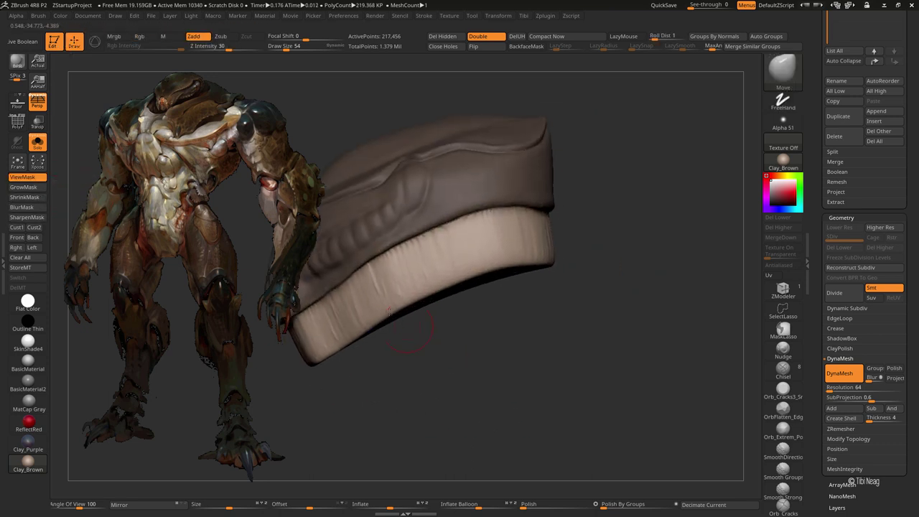
pyautogui.moveTo(357, 268); pyautogui.dragTo(476, 334)
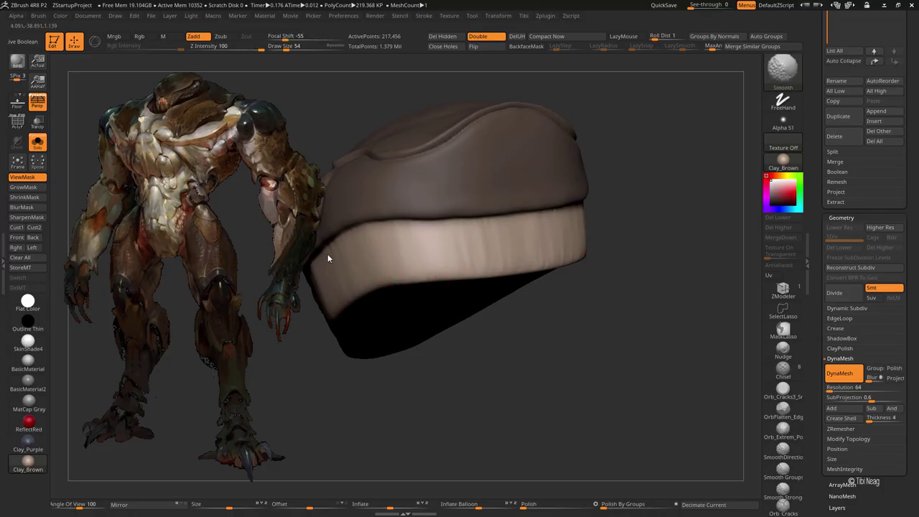
pyautogui.keyDown('shift'); pyautogui.moveTo(327, 254); pyautogui.dragTo(393, 230); pyautogui.keyUp('shift')
# Turn off Solo to show the full creature and make the body Bug1 active
pyautogui.moveTo(645, 256)
pyautogui.mouseDown()
pyautogui.moveTo(635, 166)
pyautogui.moveTo(618, 319)
pyautogui.moveTo(391, 297)
pyautogui.mouseUp()
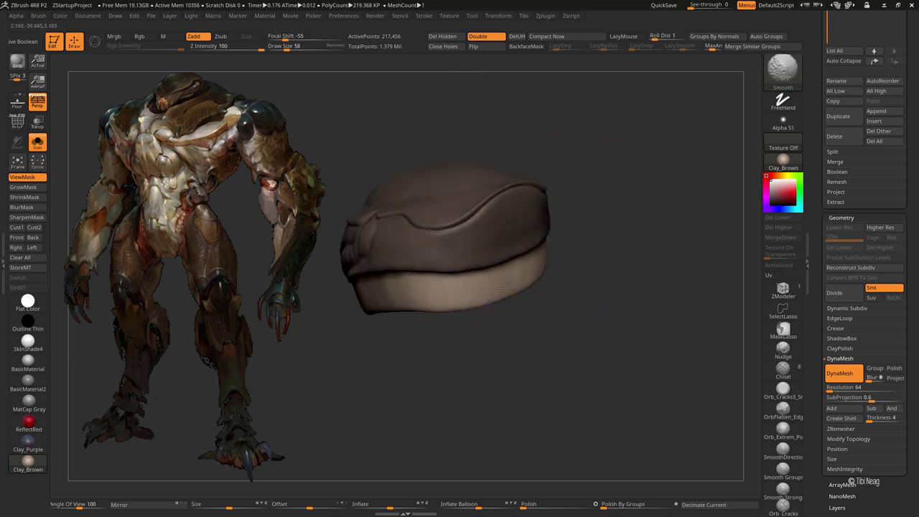
pyautogui.moveTo(436, 344)
pyautogui.mouseDown()
pyautogui.moveTo(479, 332)
pyautogui.moveTo(527, 361)
pyautogui.moveTo(662, 148)
pyautogui.moveTo(610, 161)
pyautogui.mouseUp()
pyautogui.hotkey('shift', 'ctrl', 's')
pyautogui.moveTo(661, 95)
pyautogui.keyDown('alt'); pyautogui.mouseDown()
pyautogui.moveTo(595, 184)
pyautogui.moveTo(462, 266)
pyautogui.mouseUp(); pyautogui.keyUp('alt')
pyautogui.keyDown('alt'); pyautogui.click(479, 212); pyautogui.keyUp('alt')
# Load the Standard brush at strength 18, size 26, with the head see-through over the socket
pyautogui.press('b')
pyautogui.press('s')
pyautogui.press('t')
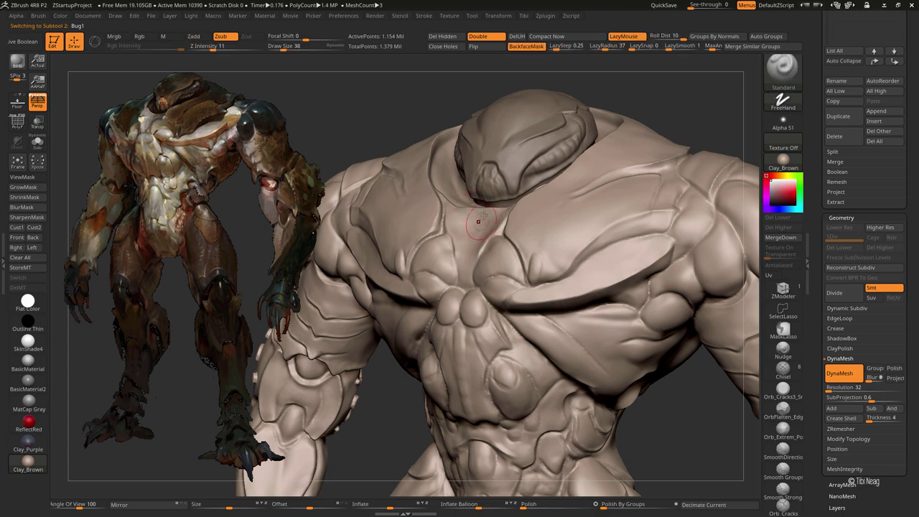
pyautogui.hotkey('ctrl', 't')
pyautogui.keyDown('alt'); pyautogui.moveTo(478, 212); pyautogui.dragTo(451, 269); pyautogui.keyUp('alt')
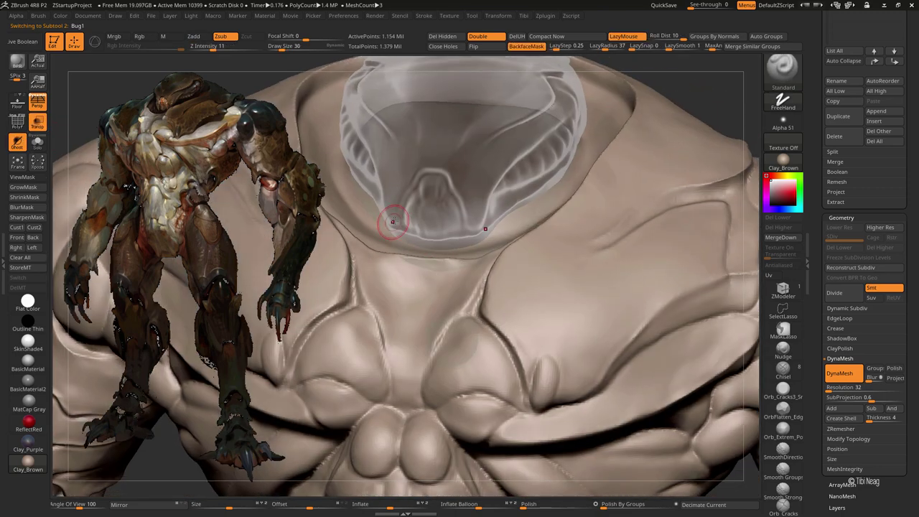
pyautogui.moveTo(214, 48); pyautogui.dragTo(219, 48)
pyautogui.press('space')
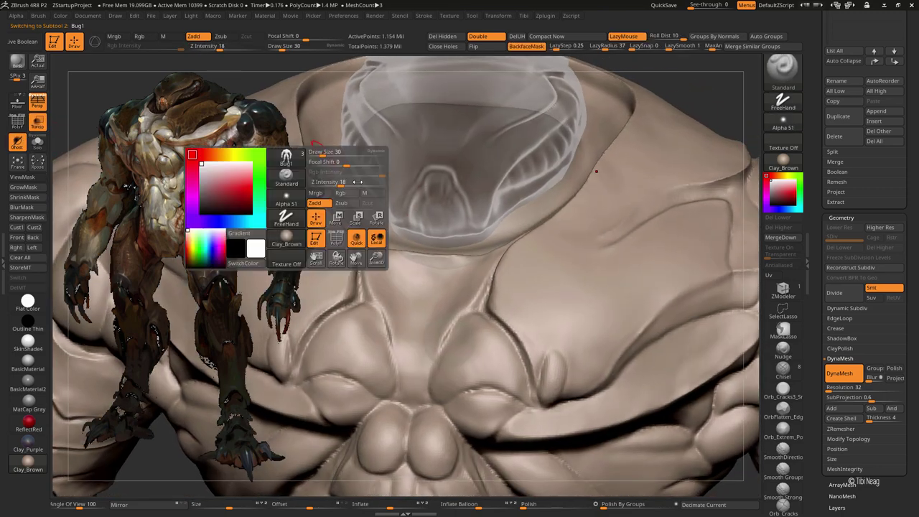
pyautogui.moveTo(330, 152); pyautogui.dragTo(321, 152)
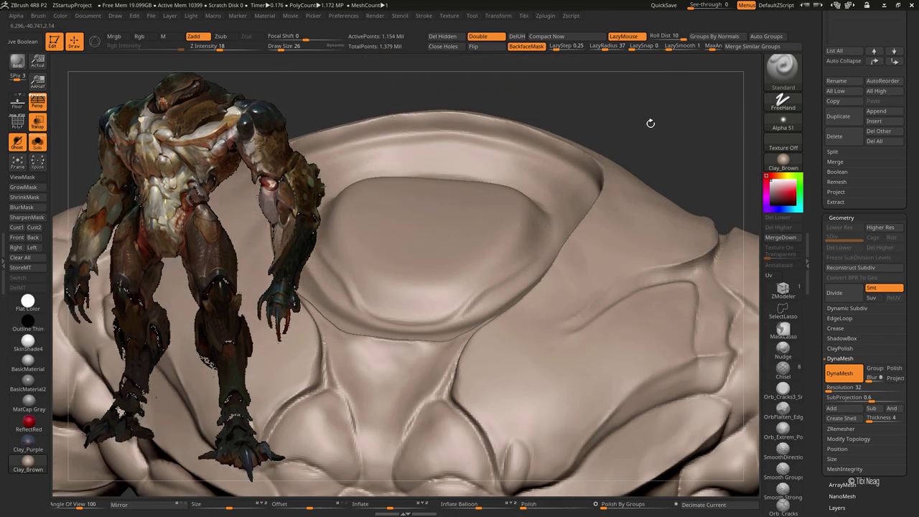
# Examine the neck and side sockets from new angles, toggling the head's transparency
pyautogui.moveTo(648, 123)
pyautogui.mouseDown()
pyautogui.moveTo(667, 93)
pyautogui.moveTo(653, 61)
pyautogui.moveTo(558, 139)
pyautogui.moveTo(359, 263)
pyautogui.mouseUp()
pyautogui.hotkey('ctrl', 't')
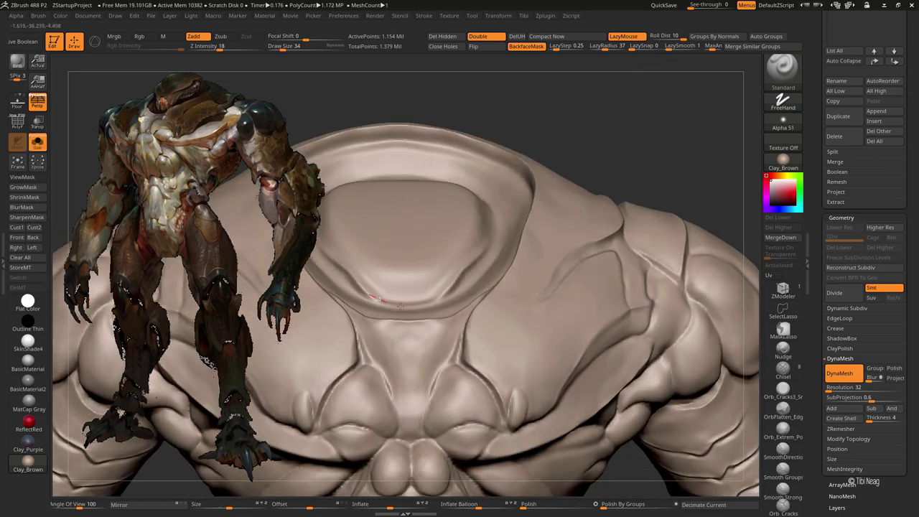
pyautogui.moveTo(420, 293)
pyautogui.mouseDown()
pyautogui.moveTo(572, 124)
pyautogui.moveTo(648, 97)
pyautogui.moveTo(485, 291)
pyautogui.mouseUp()
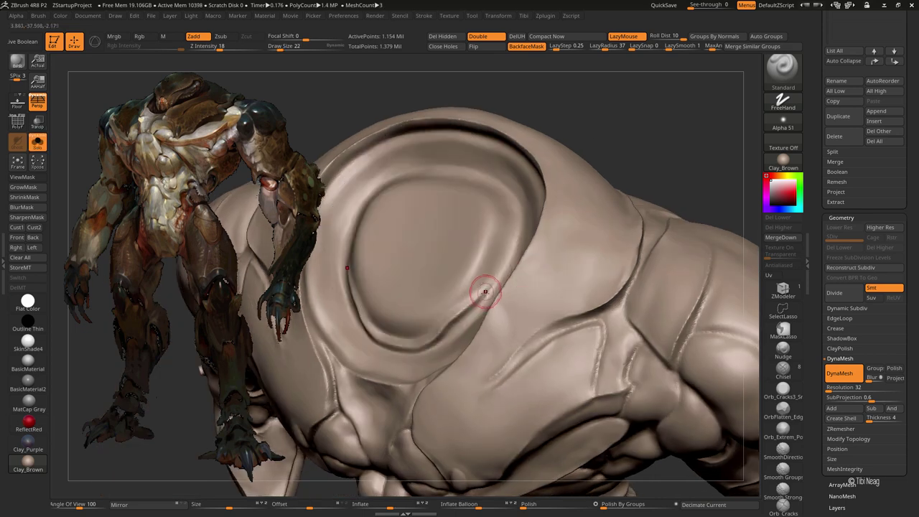
pyautogui.press('t')
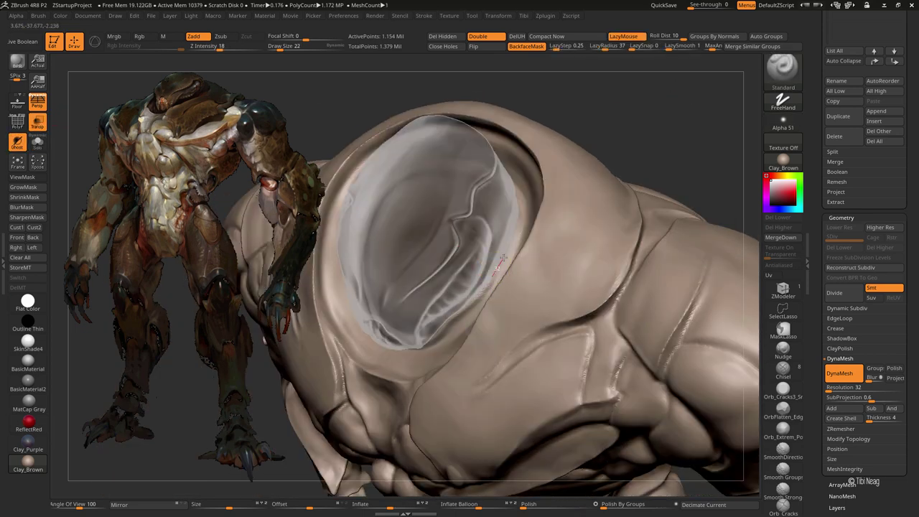
pyautogui.moveTo(516, 203); pyautogui.dragTo(471, 152)
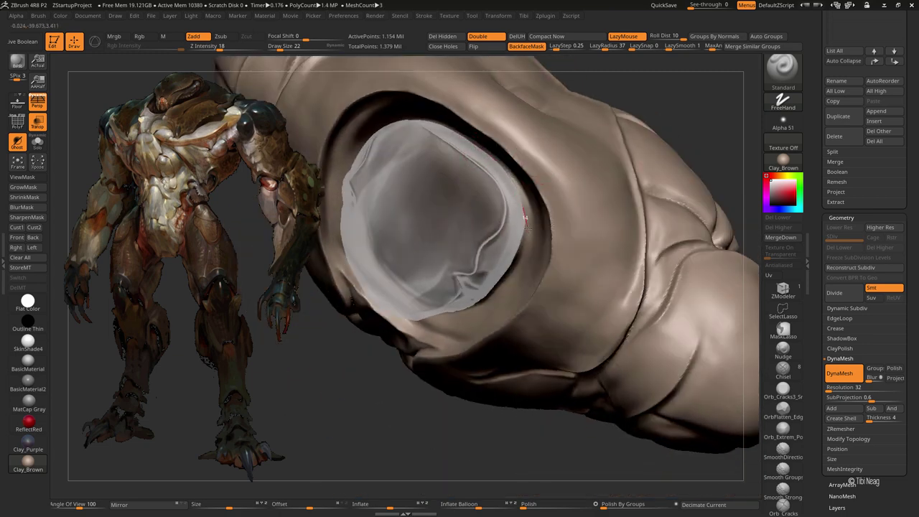
# Isolate the torso to check the side socket, then switch to Move and show all parts
pyautogui.hotkey('shift', 'alt', 's')
pyautogui.moveTo(525, 219)
pyautogui.mouseDown()
pyautogui.moveTo(699, 91)
pyautogui.moveTo(390, 200)
pyautogui.mouseUp()
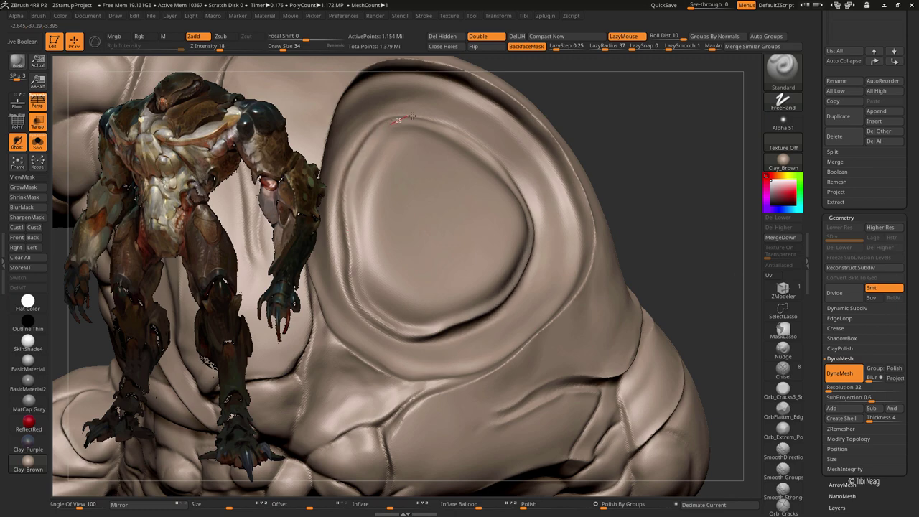
pyautogui.click(37, 142)
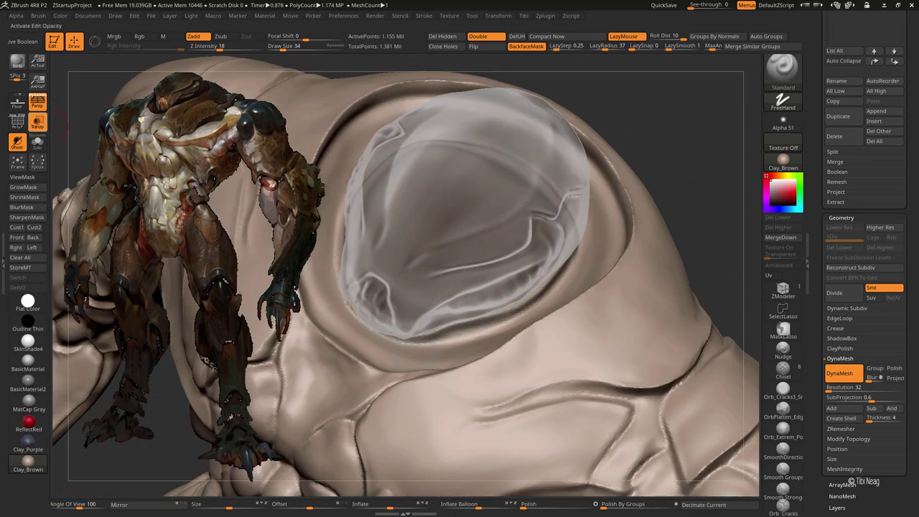
pyautogui.hotkey('shift', 'alt', 's')
pyautogui.moveTo(708, 137); pyautogui.dragTo(581, 115)
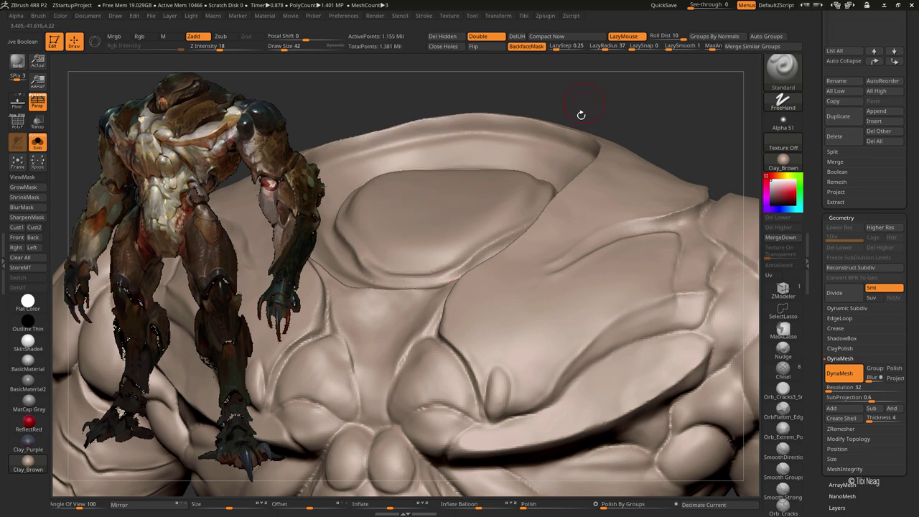
pyautogui.hotkey('shift', 'alt', 's')
pyautogui.press('b')
pyautogui.press('m')
pyautogui.press('v')
pyautogui.hotkey('shift', 'alt', 's')
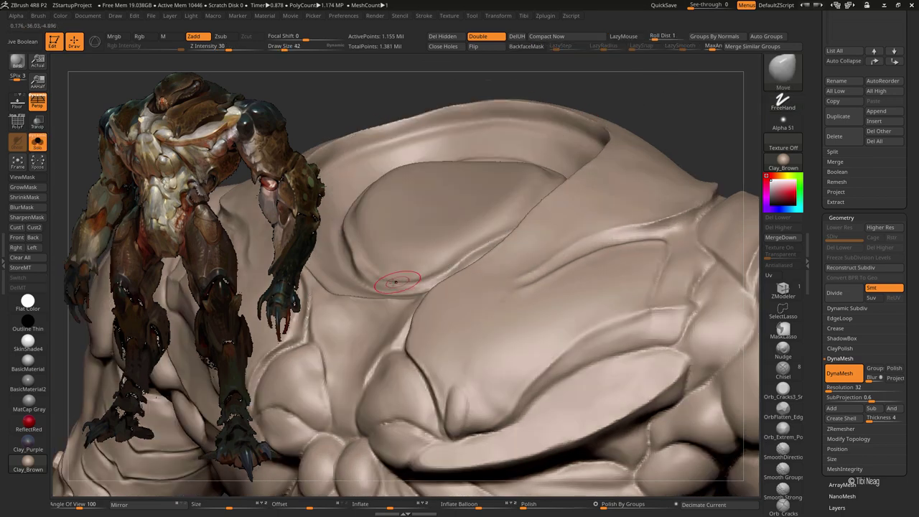
pyautogui.hotkey('shift', 'alt', 's')
pyautogui.press('f')
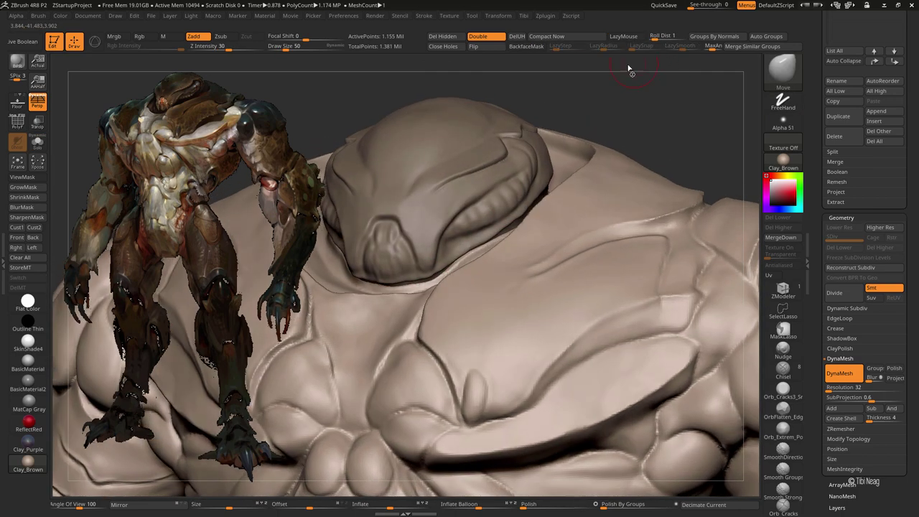
# Make the Bug head subtool active and frame the creature's head and chest
pyautogui.keyDown('alt'); pyautogui.click(637, 115); pyautogui.keyUp('alt')
pyautogui.press('f')
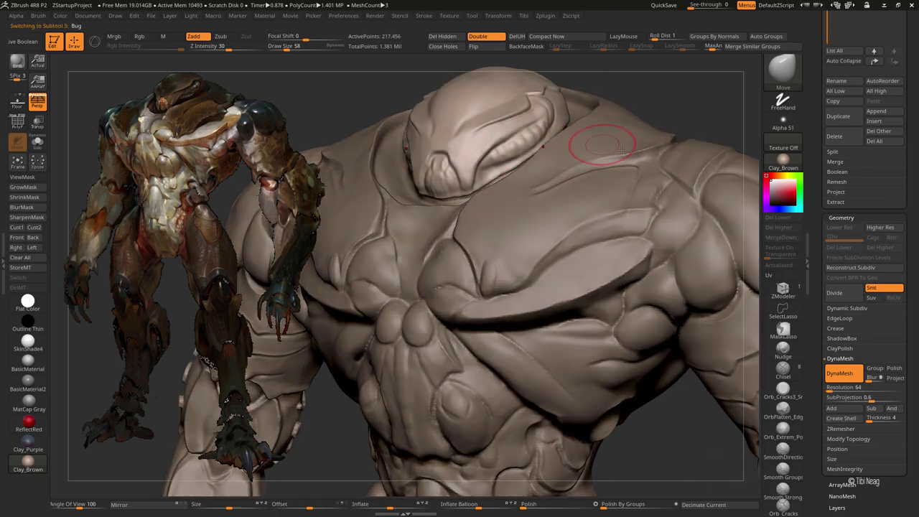
pyautogui.moveTo(602, 146)
pyautogui.mouseDown(button='right')
pyautogui.moveTo(707, 129)
pyautogui.moveTo(639, 151)
pyautogui.moveTo(624, 137)
pyautogui.mouseUp(button='right')
pyautogui.keyDown('ctrl'); pyautogui.moveTo(374, 255); pyautogui.dragTo(380, 251, button='right'); pyautogui.keyUp('ctrl')
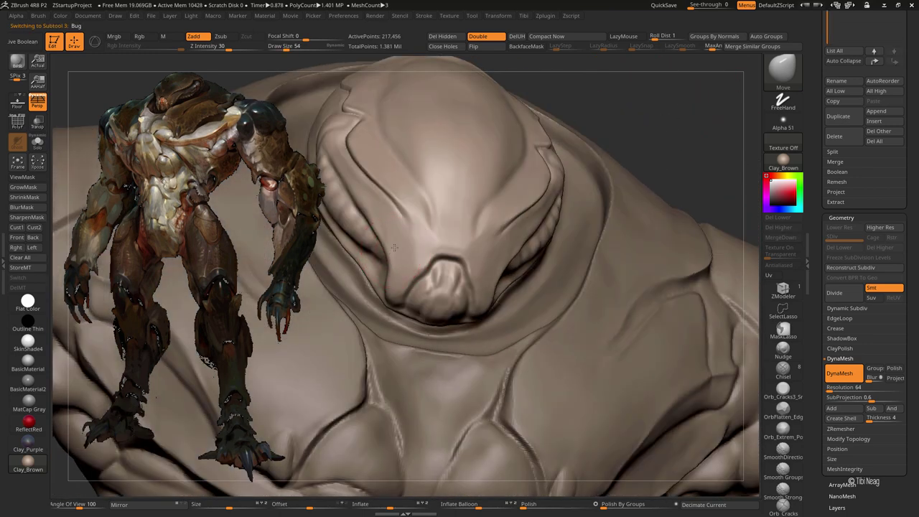
pyautogui.press('f')
pyautogui.moveTo(660, 99)
pyautogui.keyDown('ctrl'); pyautogui.mouseDown(button='right')
pyautogui.moveTo(646, 199)
pyautogui.moveTo(492, 199)
pyautogui.mouseUp(button='right'); pyautogui.keyUp('ctrl')
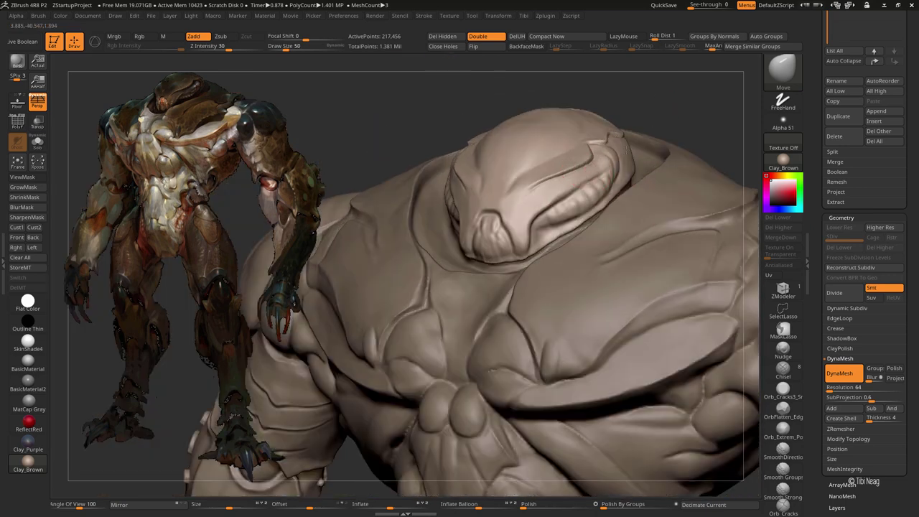
pyautogui.moveTo(438, 127); pyautogui.dragTo(426, 158, button='right')
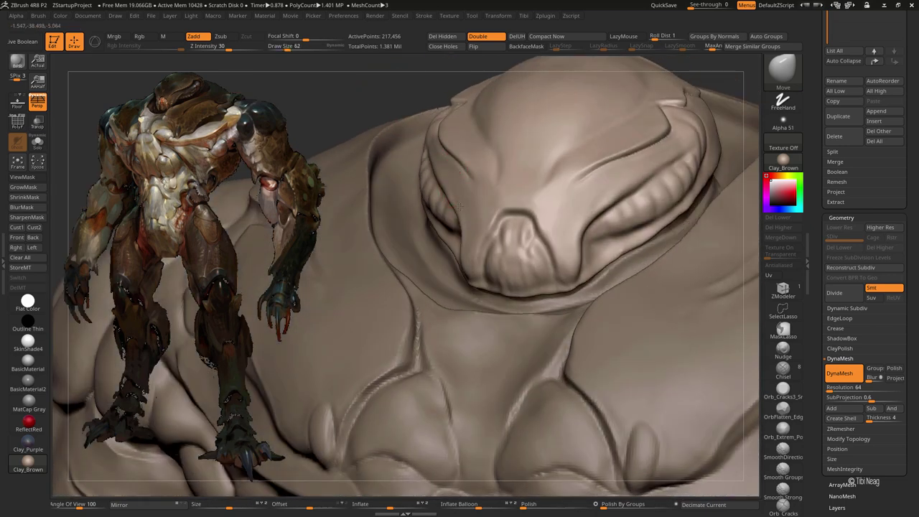
pyautogui.moveTo(414, 81)
pyautogui.mouseDown(button='right')
pyautogui.moveTo(426, 113)
pyautogui.moveTo(467, 143)
pyautogui.mouseUp(button='right')
pyautogui.press('f')
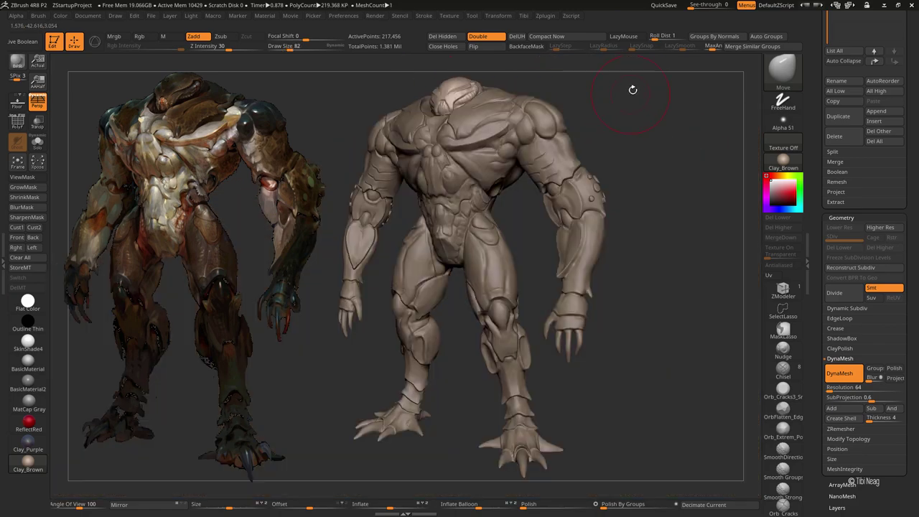
pyautogui.moveTo(633, 88)
pyautogui.keyDown('ctrl'); pyautogui.mouseDown(button='right')
pyautogui.moveTo(646, 141)
pyautogui.moveTo(635, 113)
pyautogui.moveTo(574, 172)
pyautogui.mouseUp(button='right'); pyautogui.keyUp('ctrl')
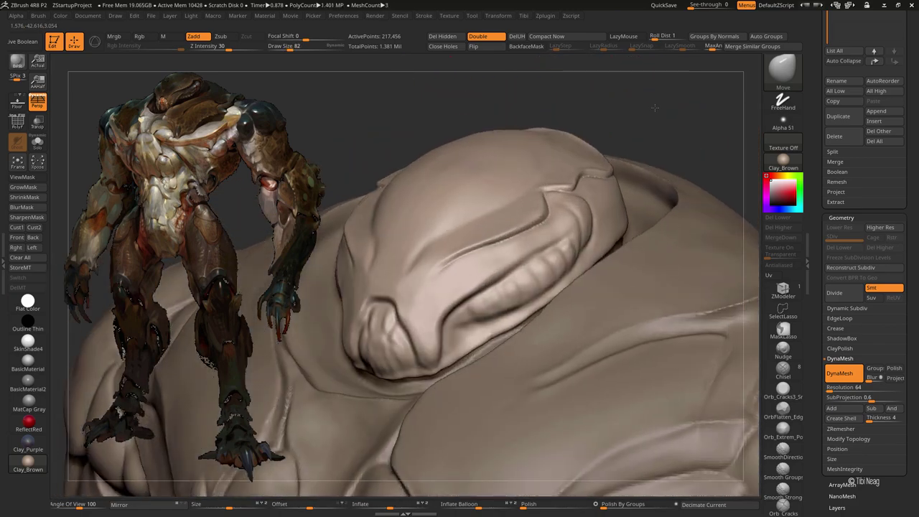
# Load DamStandard and soften the head's eye ridge
pyautogui.press('b')
pyautogui.press('d')
pyautogui.press('s')
pyautogui.moveTo(553, 204)
pyautogui.mouseDown(button='right')
pyautogui.moveTo(517, 215)
pyautogui.moveTo(493, 179)
pyautogui.mouseUp(button='right')
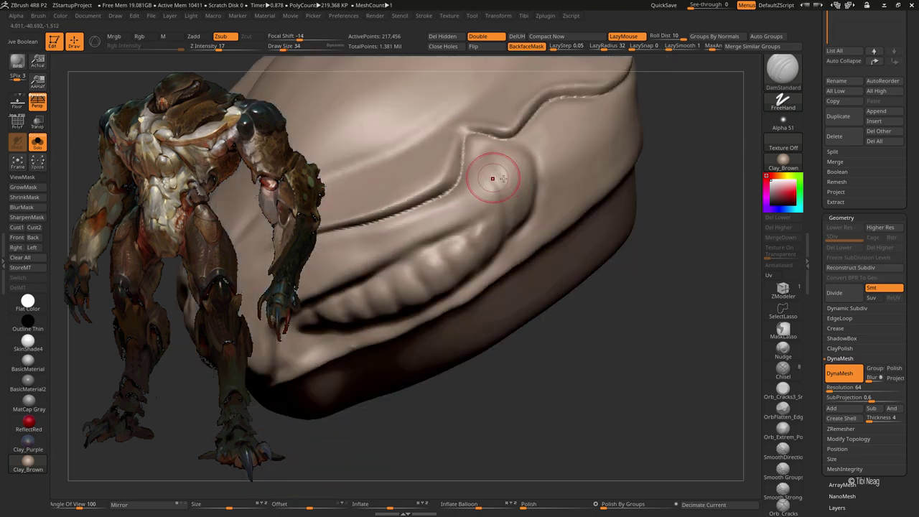
pyautogui.moveTo(492, 179)
pyautogui.keyDown('shift'); pyautogui.mouseDown()
pyautogui.moveTo(475, 141)
pyautogui.moveTo(495, 188)
pyautogui.mouseUp(); pyautogui.keyUp('shift')
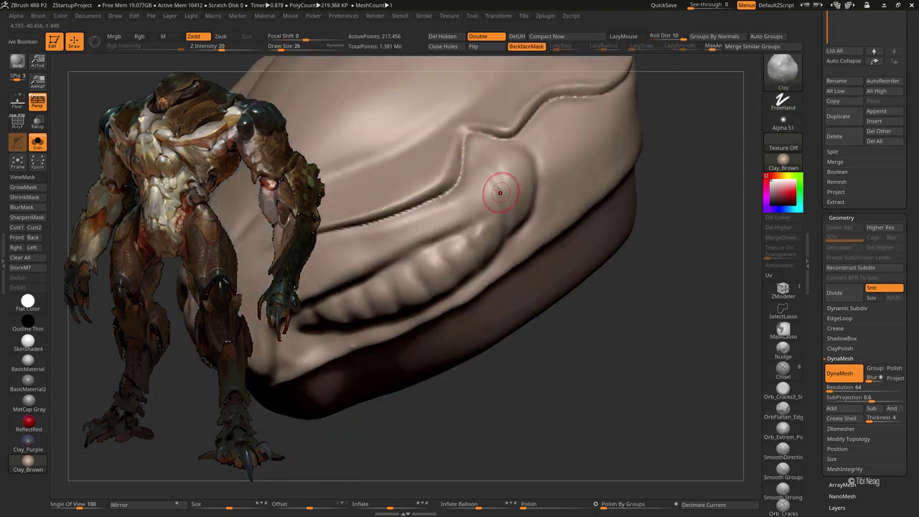
pyautogui.moveTo(473, 154); pyautogui.dragTo(482, 167, button='right')
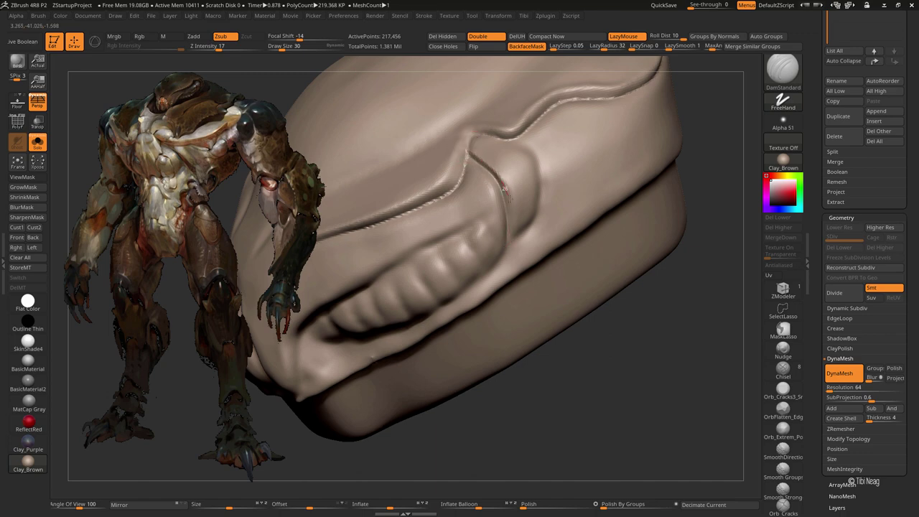
# Carve creases along the lower lip and the ridge above the teeth
pyautogui.moveTo(502, 266)
pyautogui.mouseDown(button='right')
pyautogui.moveTo(440, 232)
pyautogui.moveTo(437, 268)
pyautogui.mouseUp(button='right')
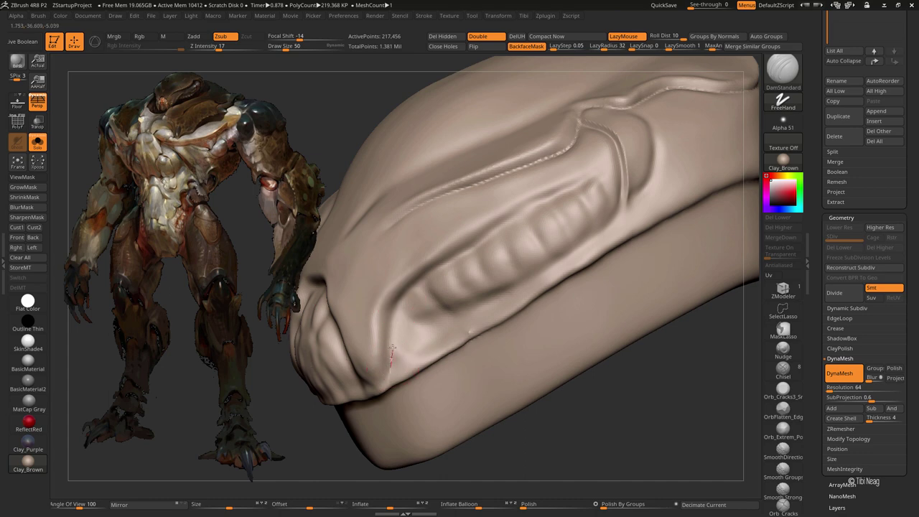
pyautogui.moveTo(393, 333); pyautogui.dragTo(390, 366)
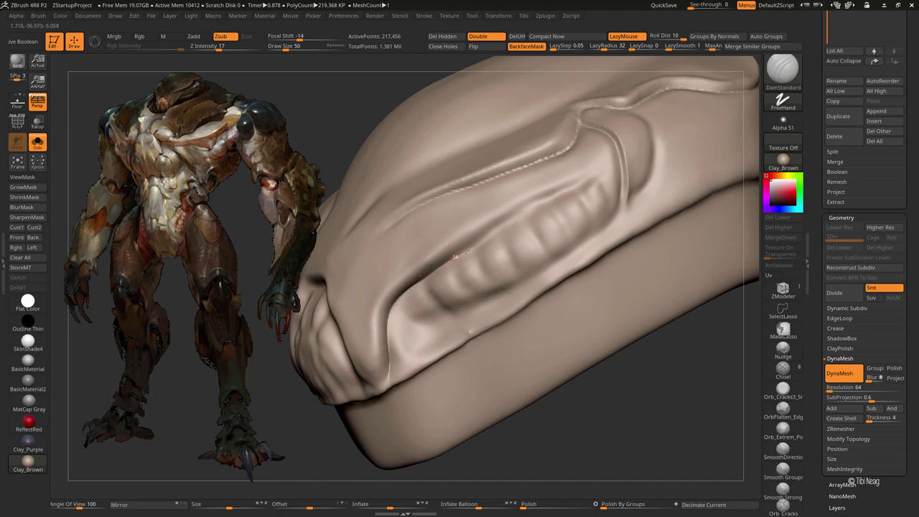
pyautogui.moveTo(498, 228); pyautogui.dragTo(602, 171)
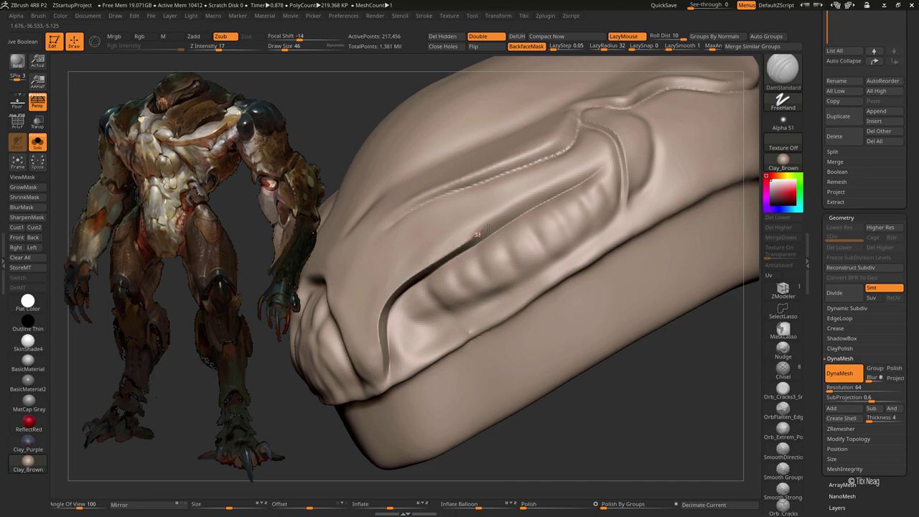
pyautogui.moveTo(502, 206); pyautogui.dragTo(492, 211, button='right')
# Switch to the Move brush and view the head in place on the full creature
pyautogui.press('b')
pyautogui.press('m')
pyautogui.press('v')
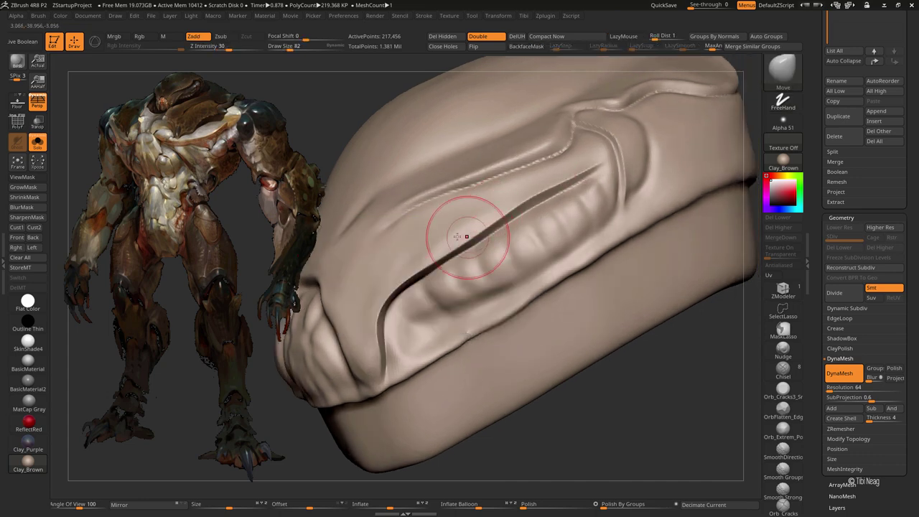
pyautogui.press('f')
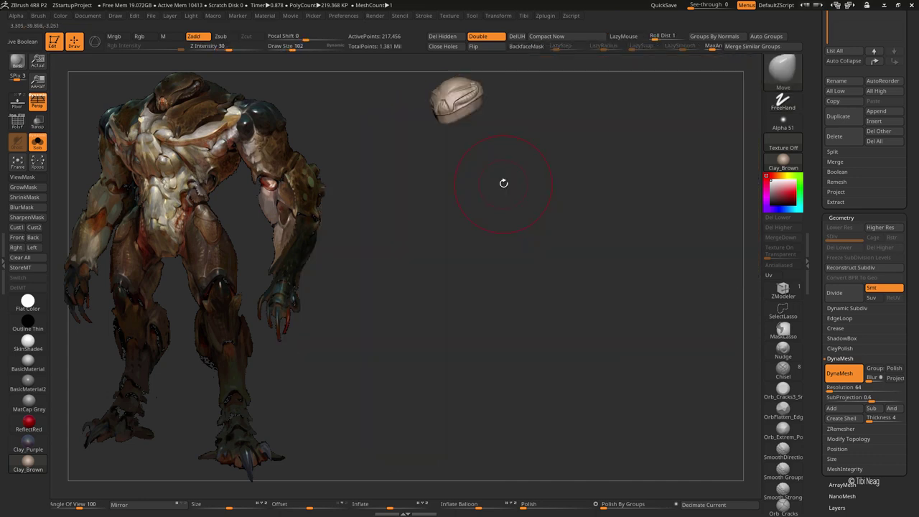
pyautogui.hotkey('alt', 's')
pyautogui.keyDown('ctrl'); pyautogui.moveTo(638, 91); pyautogui.dragTo(670, 122, button='right'); pyautogui.keyUp('ctrl')
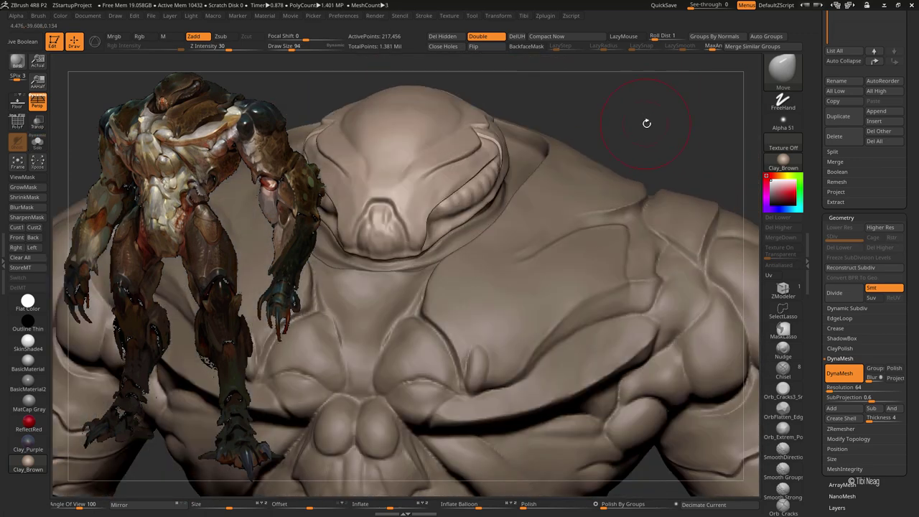
# Load DamStandard and isolate the head, zoomed onto the snout
pyautogui.press('f')
pyautogui.hotkey('alt', 's')
pyautogui.press('b')
pyautogui.press('d')
pyautogui.press('s')
pyautogui.moveTo(402, 215)
pyautogui.mouseDown(button='right')
pyautogui.moveTo(452, 167)
pyautogui.moveTo(437, 225)
pyautogui.moveTo(426, 158)
pyautogui.mouseUp(button='right')
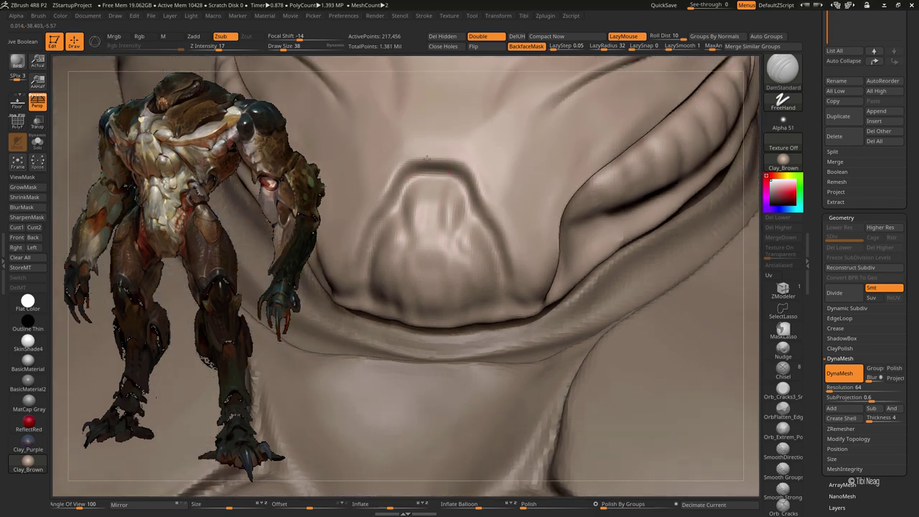
pyautogui.hotkey('alt', 's')
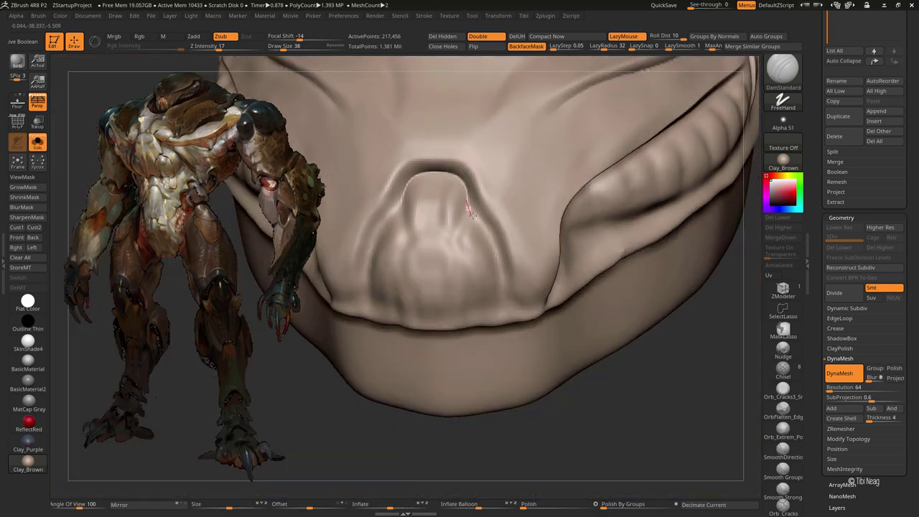
# Carve a groove around both sides and over the top of the snout bump
pyautogui.moveTo(467, 210); pyautogui.dragTo(480, 297)
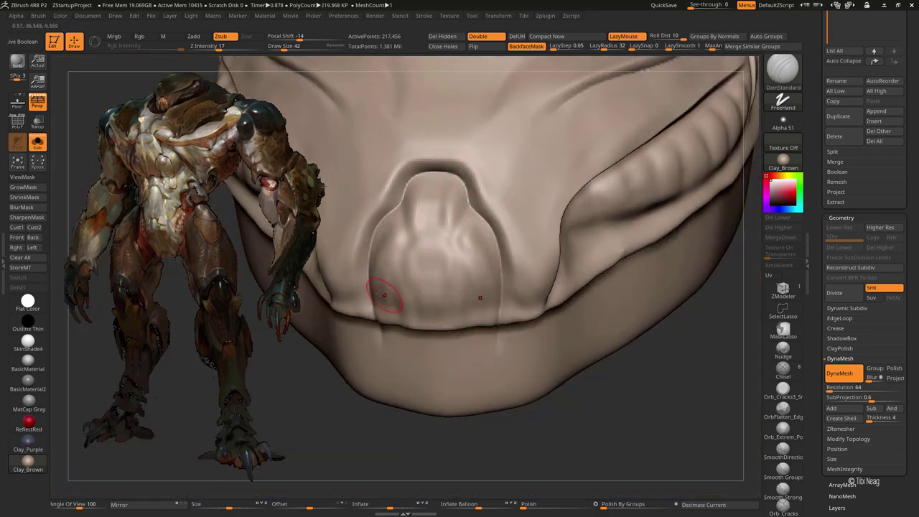
pyautogui.moveTo(356, 248); pyautogui.dragTo(433, 165)
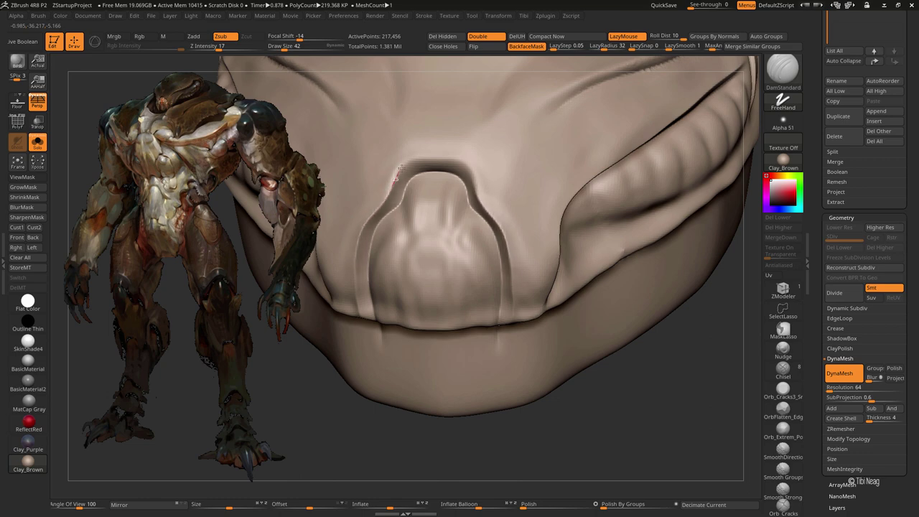
pyautogui.moveTo(281, 389); pyautogui.dragTo(316, 337)
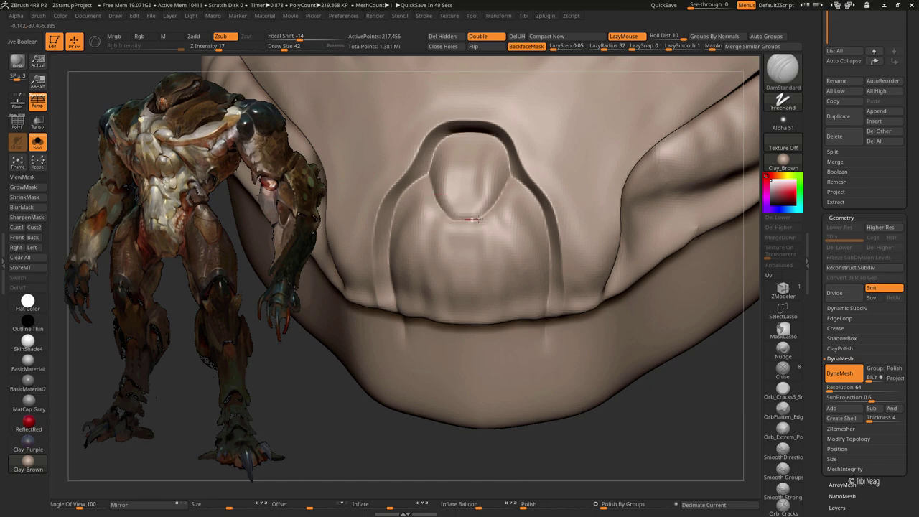
pyautogui.moveTo(465, 188)
pyautogui.mouseDown()
pyautogui.moveTo(502, 180)
pyautogui.moveTo(464, 199)
pyautogui.moveTo(482, 147)
pyautogui.moveTo(465, 194)
pyautogui.mouseUp()
# Carve mirrored vertical grooves and ridges down the front of the snout nub
pyautogui.moveTo(185, 420); pyautogui.dragTo(455, 229)
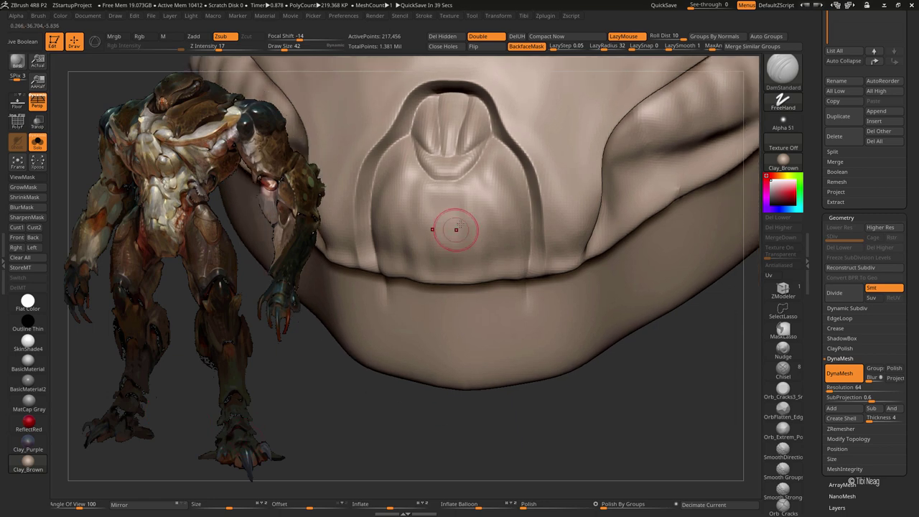
pyautogui.moveTo(524, 210)
pyautogui.mouseDown()
pyautogui.moveTo(500, 225)
pyautogui.moveTo(515, 300)
pyautogui.mouseUp()
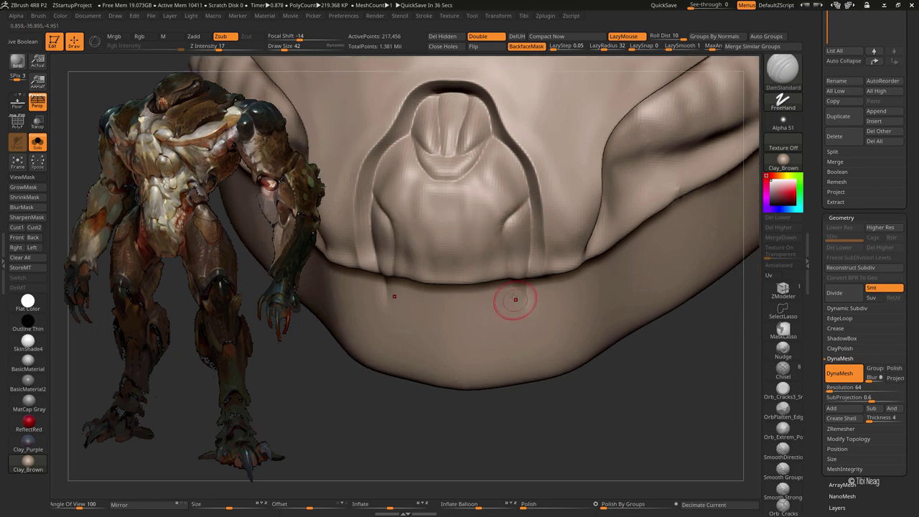
pyautogui.moveTo(479, 219); pyautogui.dragTo(488, 296)
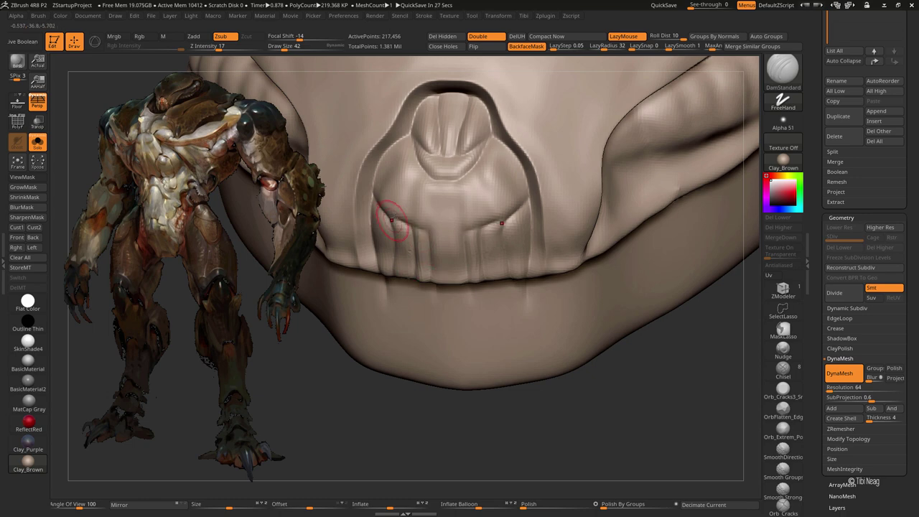
pyautogui.moveTo(444, 227); pyautogui.dragTo(445, 265)
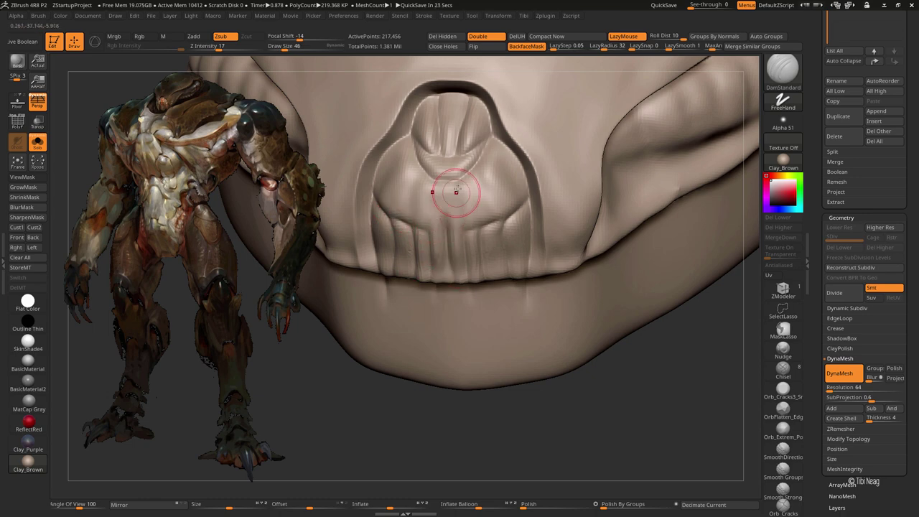
pyautogui.moveTo(455, 191); pyautogui.dragTo(464, 220)
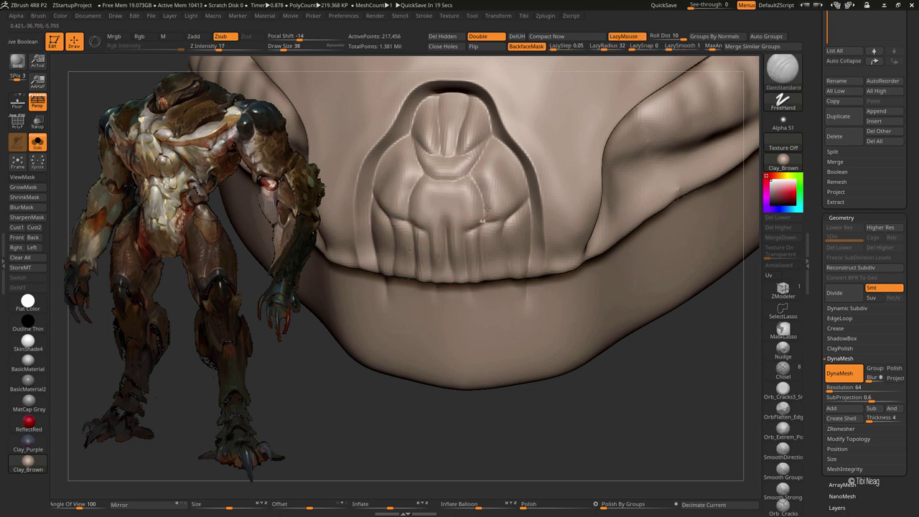
pyautogui.moveTo(470, 180)
pyautogui.mouseDown()
pyautogui.moveTo(431, 215)
pyautogui.moveTo(444, 211)
pyautogui.mouseUp()
# Isolate the head piece with Solo and frame its snout from the front
pyautogui.press('f')
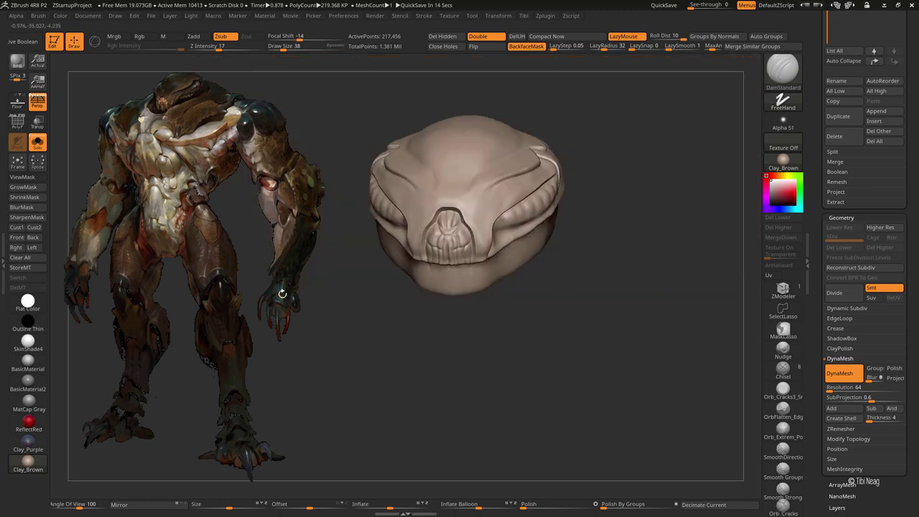
pyautogui.moveTo(615, 121); pyautogui.dragTo(660, 140)
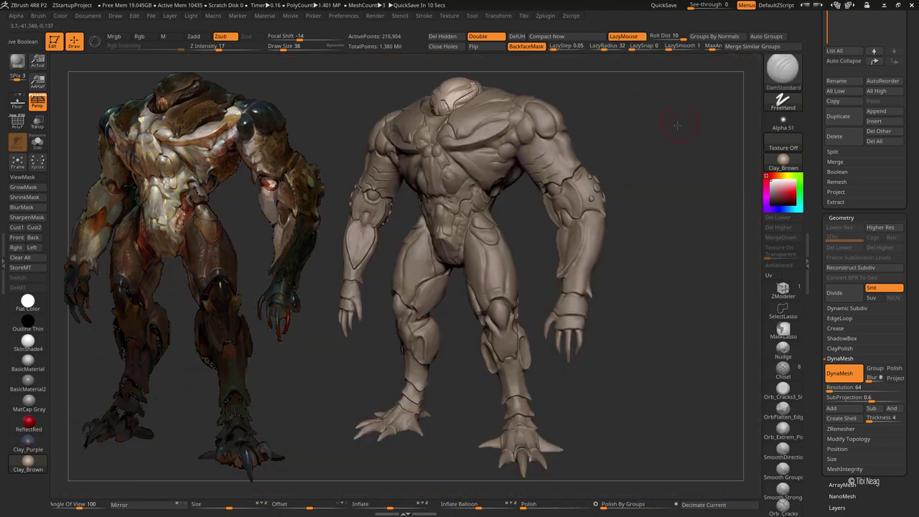
pyautogui.hotkey('ctrl', 'shift', 's')
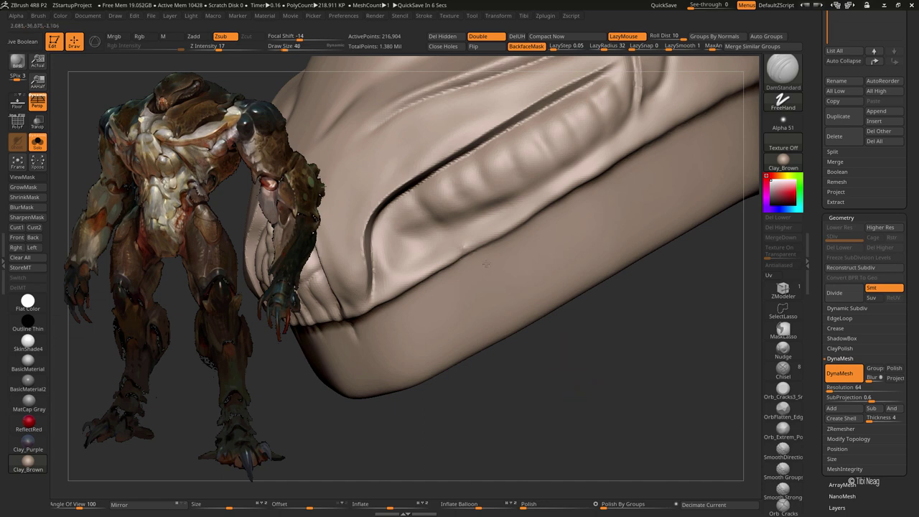
pyautogui.moveTo(486, 264); pyautogui.dragTo(420, 298, button='right')
# With a smaller Clay brush, carve deeper creases between the ribbed teeth along the mouth
pyautogui.press('b')
pyautogui.press('c')
pyautogui.press('l')
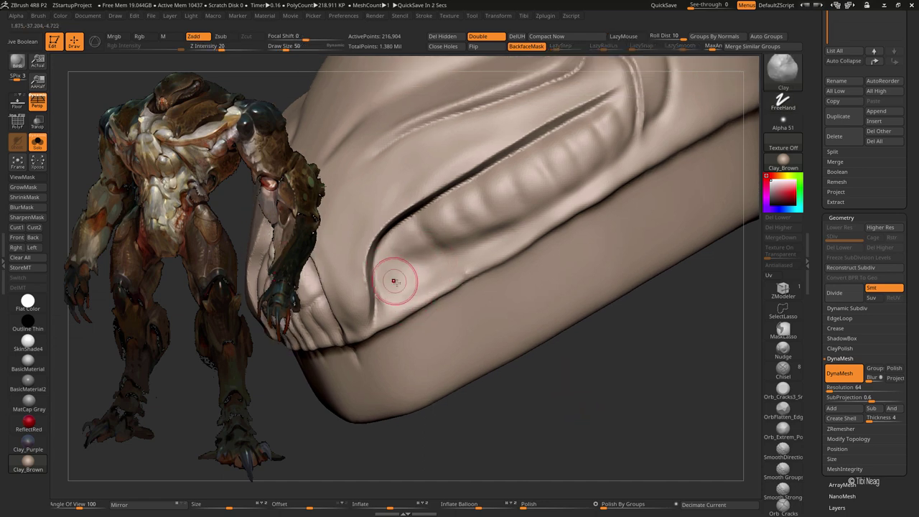
pyautogui.press('[')
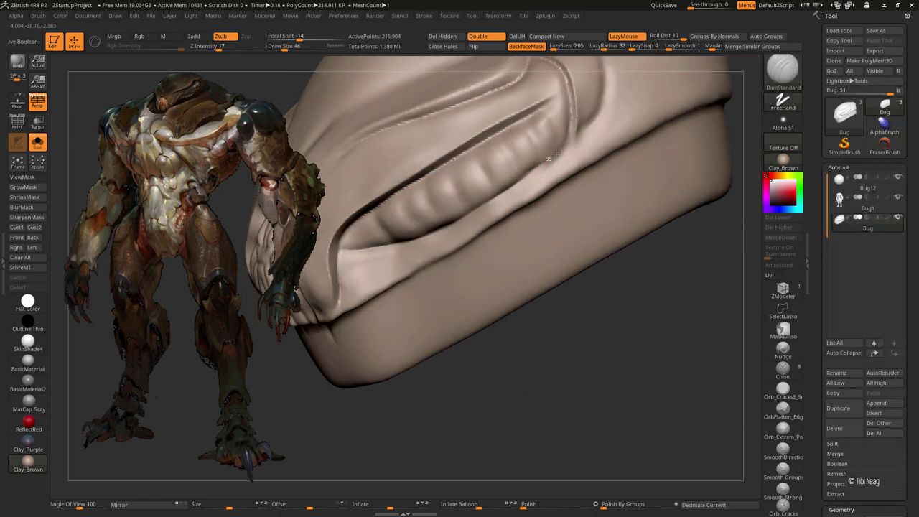
pyautogui.moveTo(584, 380); pyautogui.dragTo(615, 361)
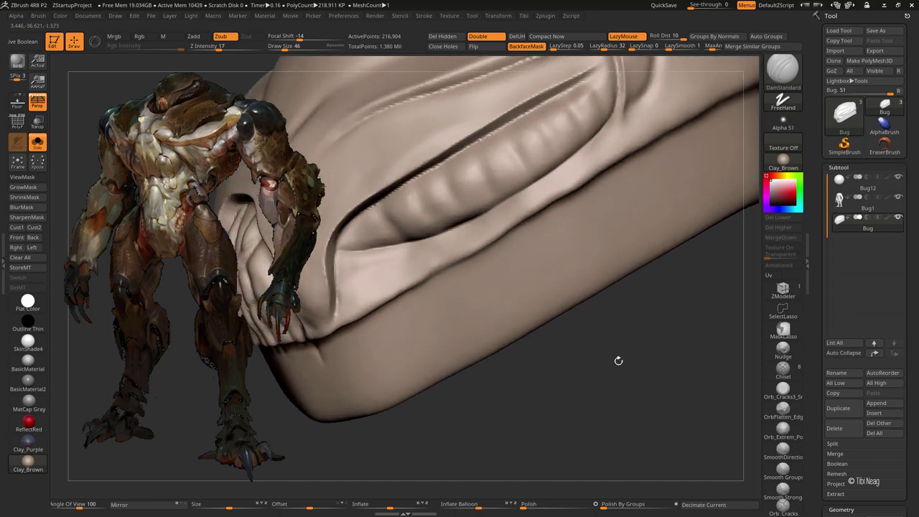
pyautogui.press('[')
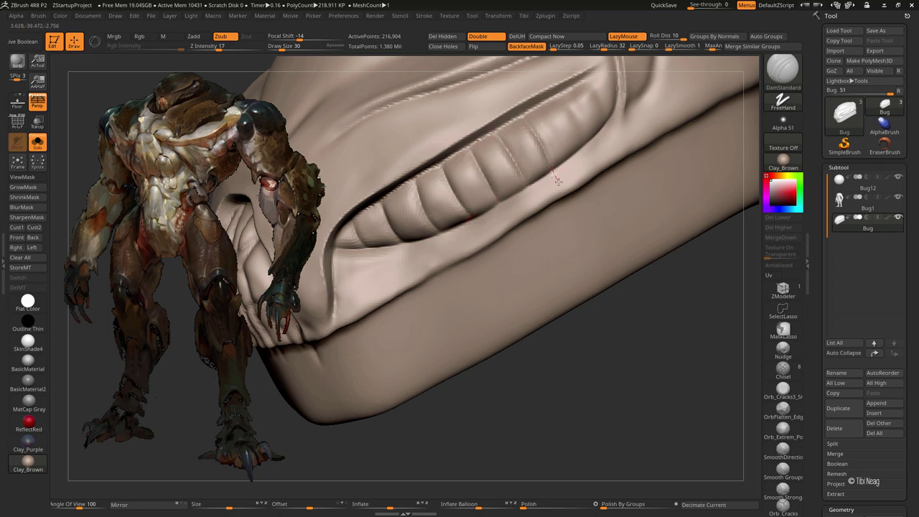
pyautogui.moveTo(557, 180); pyautogui.dragTo(539, 308, button='right')
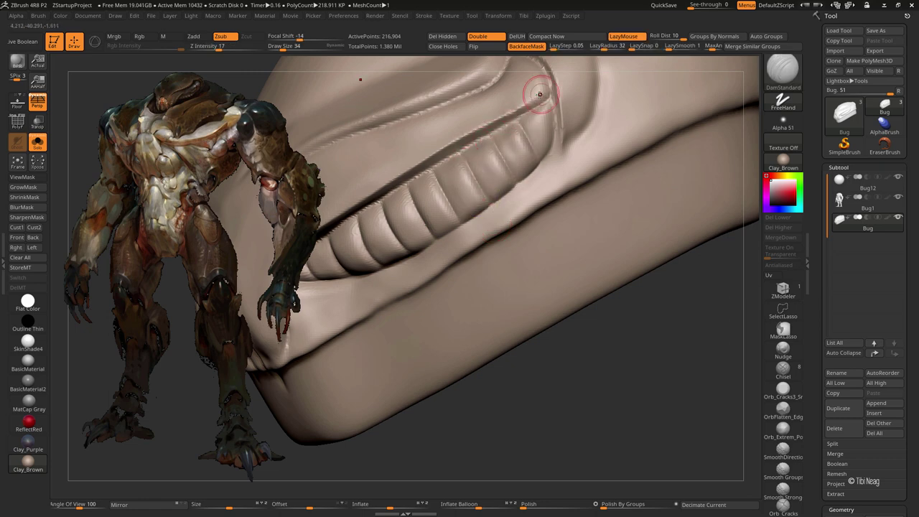
pyautogui.moveTo(550, 77)
pyautogui.mouseDown(button='right')
pyautogui.moveTo(595, 297)
pyautogui.moveTo(615, 255)
pyautogui.moveTo(608, 260)
pyautogui.moveTo(631, 263)
pyautogui.moveTo(634, 299)
pyautogui.moveTo(337, 344)
pyautogui.moveTo(578, 323)
pyautogui.mouseUp(button='right')
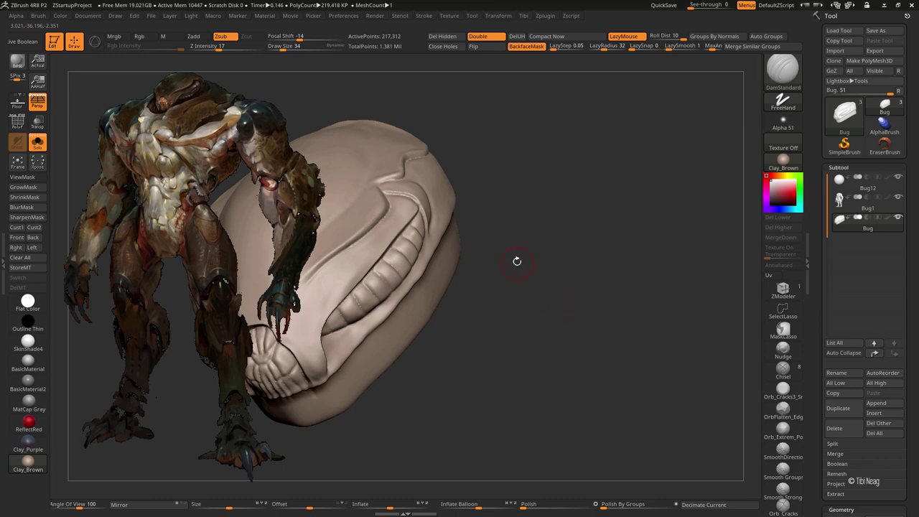
# Push and polish the head's flat side planes using Move and hPolish
pyautogui.moveTo(502, 238)
pyautogui.mouseDown(button='right')
pyautogui.moveTo(607, 180)
pyautogui.moveTo(432, 238)
pyautogui.mouseUp(button='right')
pyautogui.press('b')
pyautogui.press('m')
pyautogui.press('v')
pyautogui.moveTo(485, 249); pyautogui.dragTo(467, 277, button='right')
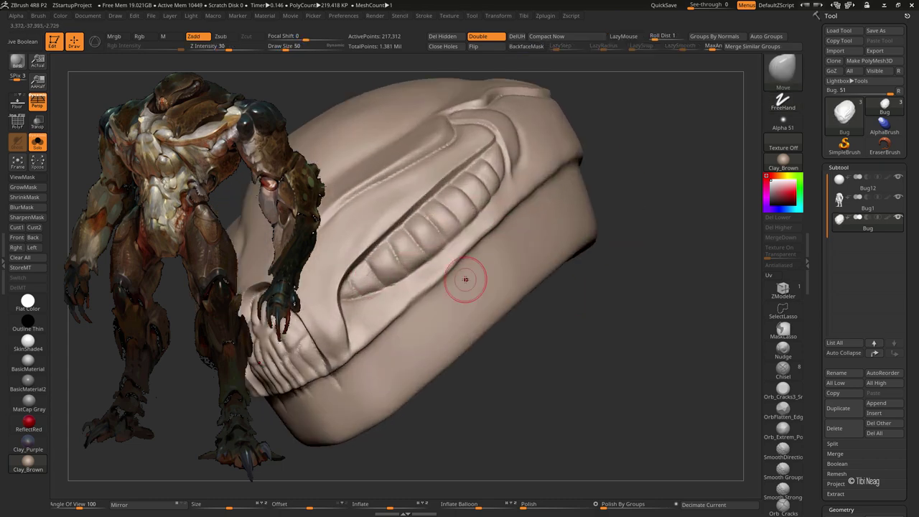
pyautogui.press('b')
pyautogui.press('h')
pyautogui.press('p')
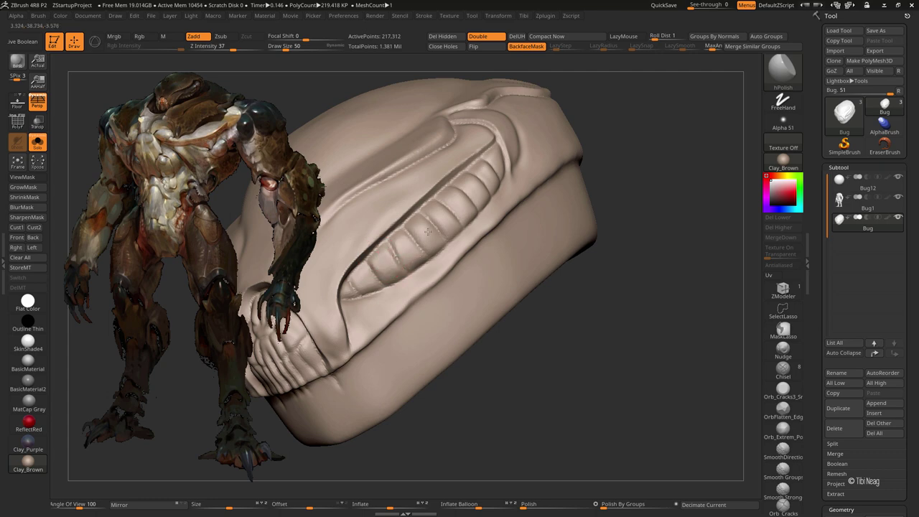
# Turn Solo off and frame the full body to check the head on the torso
pyautogui.moveTo(452, 185)
pyautogui.keyDown('alt'); pyautogui.mouseDown(button='right')
pyautogui.moveTo(558, 188)
pyautogui.moveTo(683, 275)
pyautogui.moveTo(670, 137)
pyautogui.moveTo(711, 90)
pyautogui.moveTo(670, 187)
pyautogui.moveTo(662, 181)
pyautogui.mouseUp(button='right'); pyautogui.keyUp('alt')
pyautogui.hotkey('shift', 's')
pyautogui.press('f')
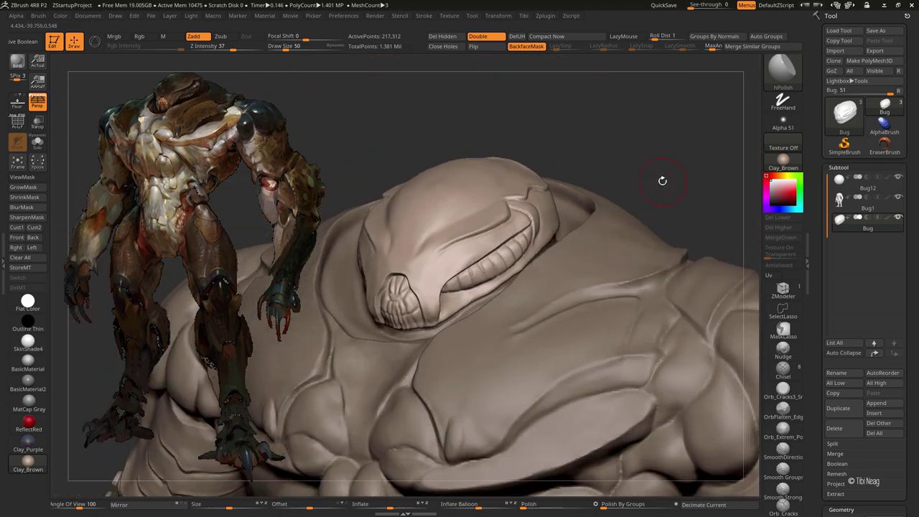
pyautogui.press('b')
pyautogui.press('m')
pyautogui.press('v')
# Carve a crease under the snout with DamStandard, toggling LazyMouse off and back on
pyautogui.moveTo(483, 307)
pyautogui.keyDown('alt'); pyautogui.mouseDown(button='right')
pyautogui.moveTo(459, 273)
pyautogui.moveTo(436, 289)
pyautogui.mouseUp(button='right'); pyautogui.keyUp('alt')
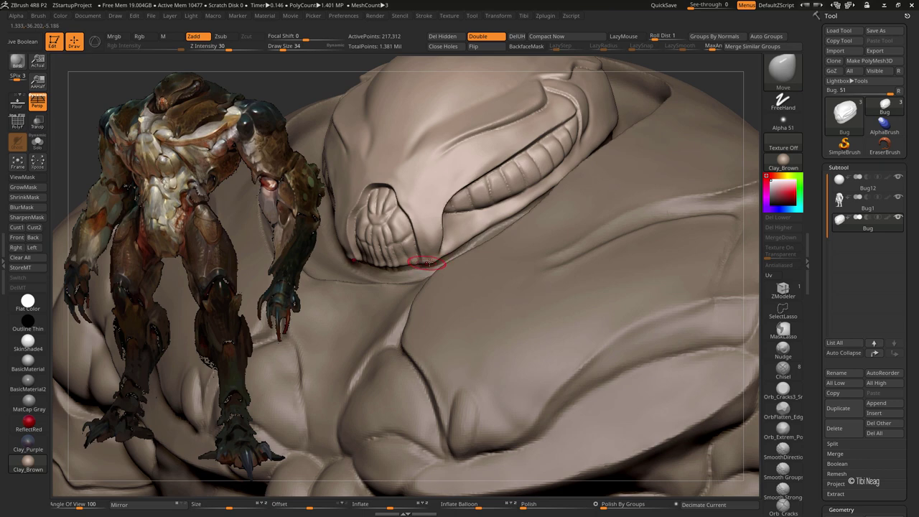
pyautogui.press('b')
pyautogui.press('d')
pyautogui.press('s')
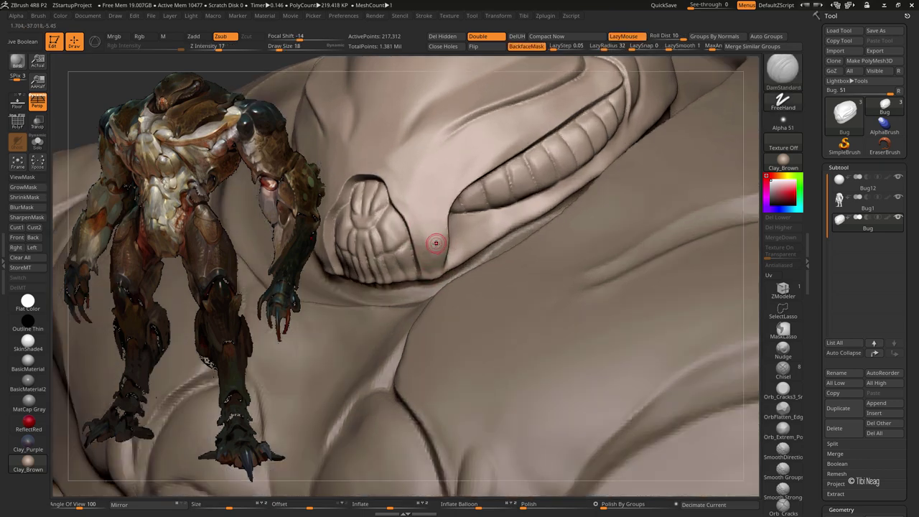
pyautogui.press('l')
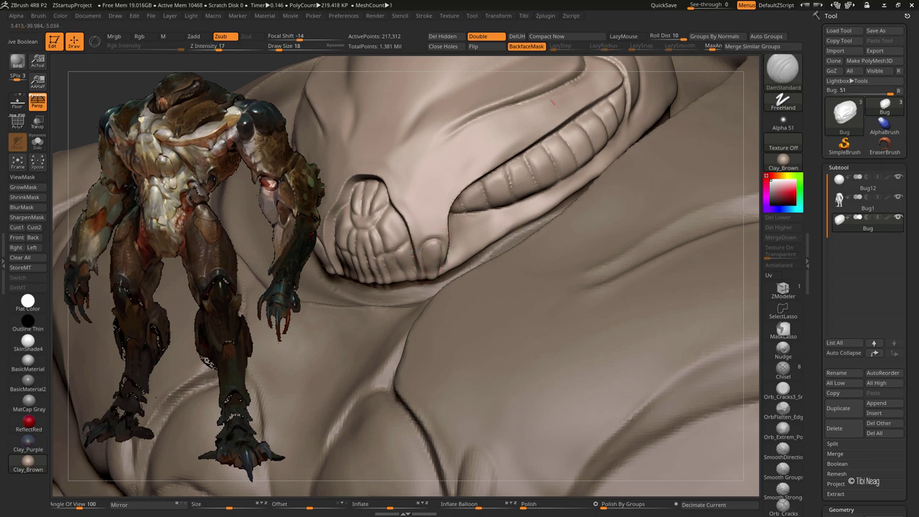
pyautogui.click(623, 36)
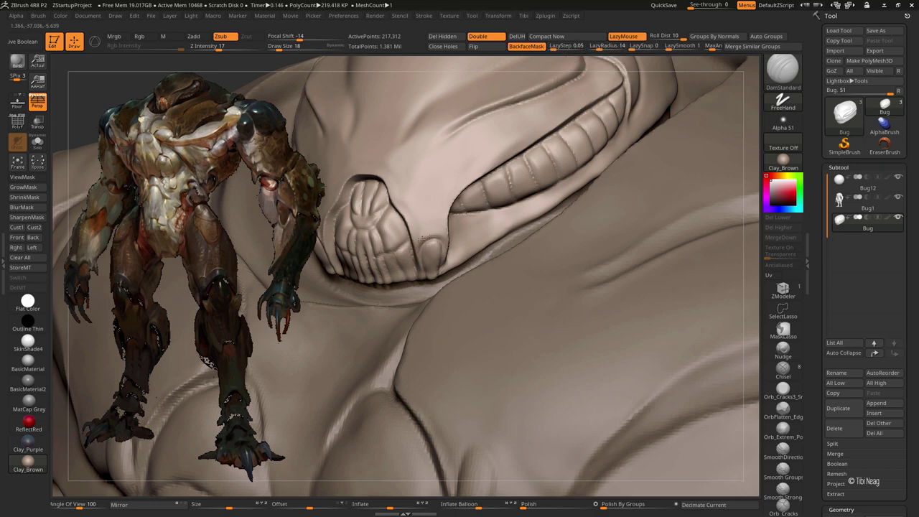
# Carve a crease down the head's cheek from a three-quarter view
pyautogui.moveTo(442, 274); pyautogui.dragTo(431, 246, button='right')
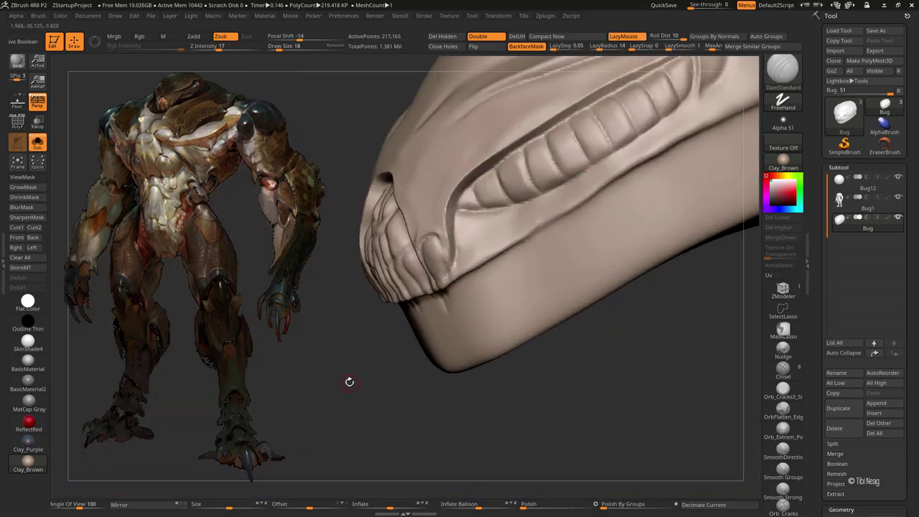
pyautogui.press('ctrl')
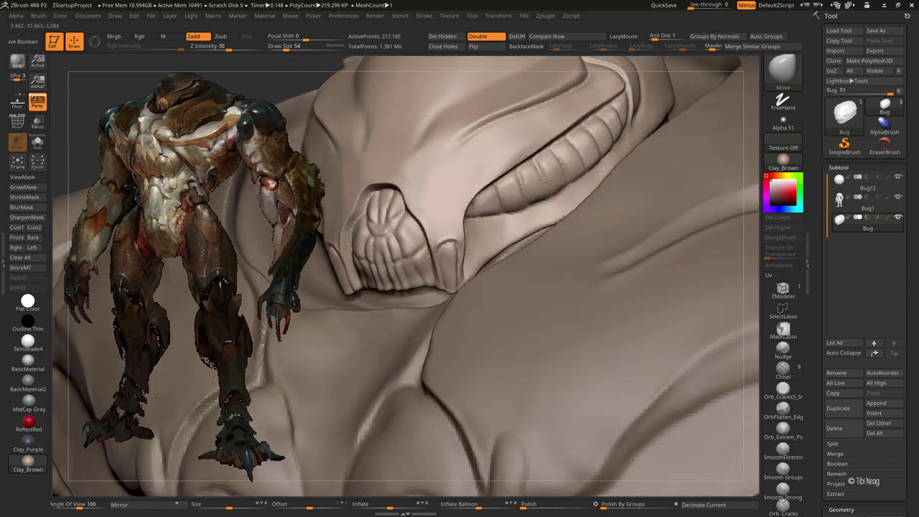
pyautogui.moveTo(516, 258); pyautogui.dragTo(647, 158)
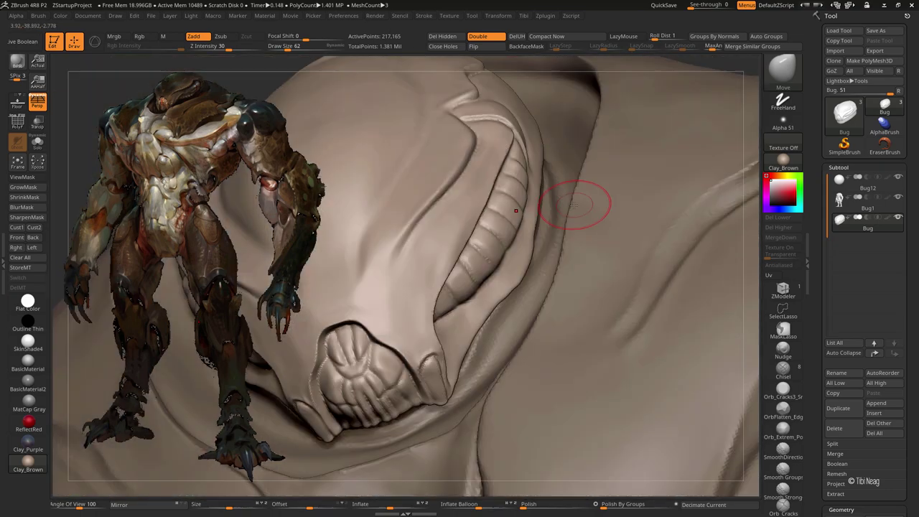
pyautogui.moveTo(580, 199); pyautogui.dragTo(639, 106)
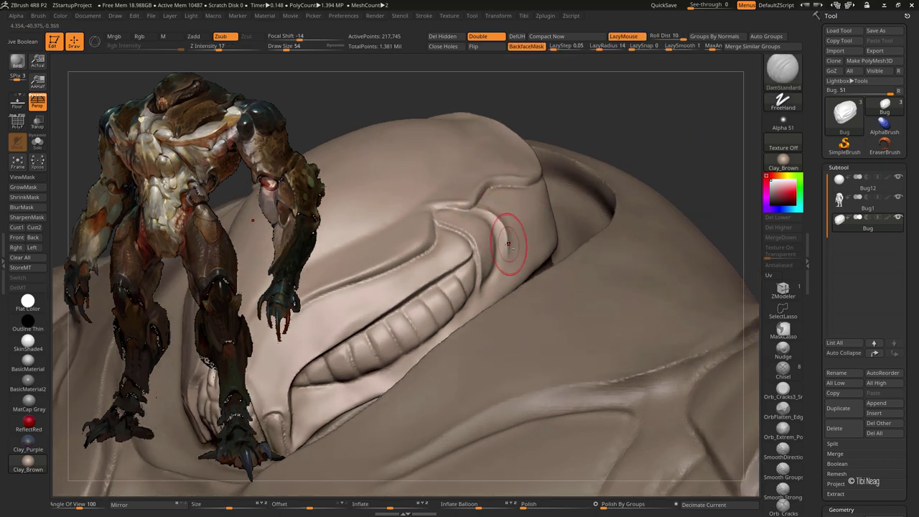
pyautogui.moveTo(508, 243); pyautogui.dragTo(508, 302)
# Isolate the head and work its surface with the Standard brush
pyautogui.press('b')
pyautogui.press('s')
pyautogui.press('t')
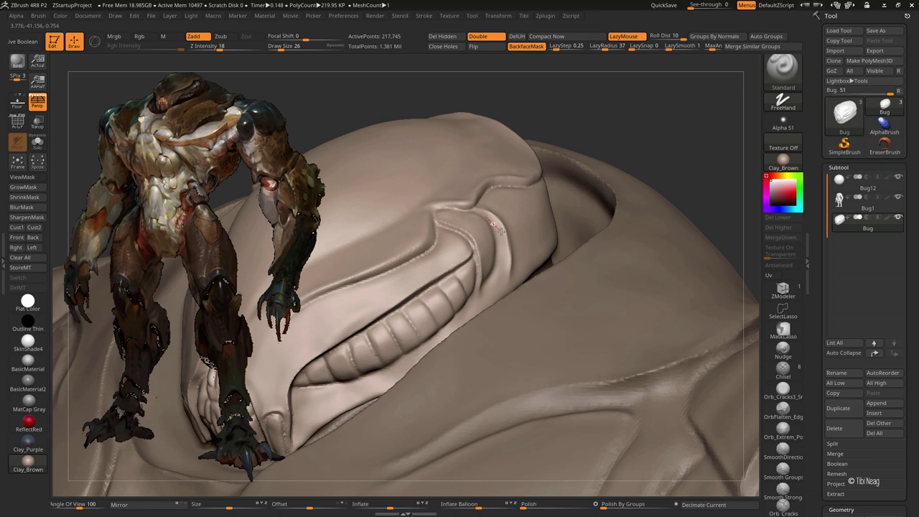
pyautogui.hotkey('alt', 's')
pyautogui.moveTo(475, 211); pyautogui.dragTo(467, 218)
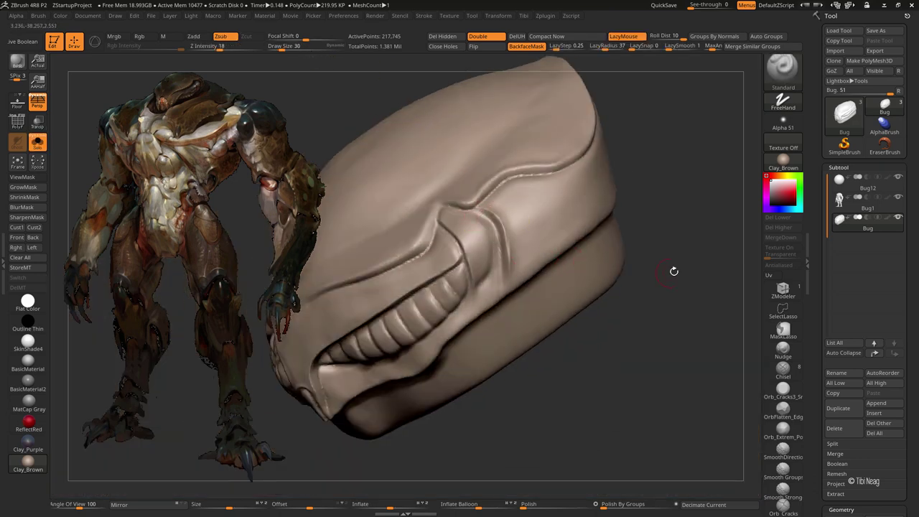
pyautogui.moveTo(674, 271); pyautogui.dragTo(646, 251)
# Polish the head's front with hPolish, then show the body again
pyautogui.press('b')
pyautogui.press('h')
pyautogui.press('p')
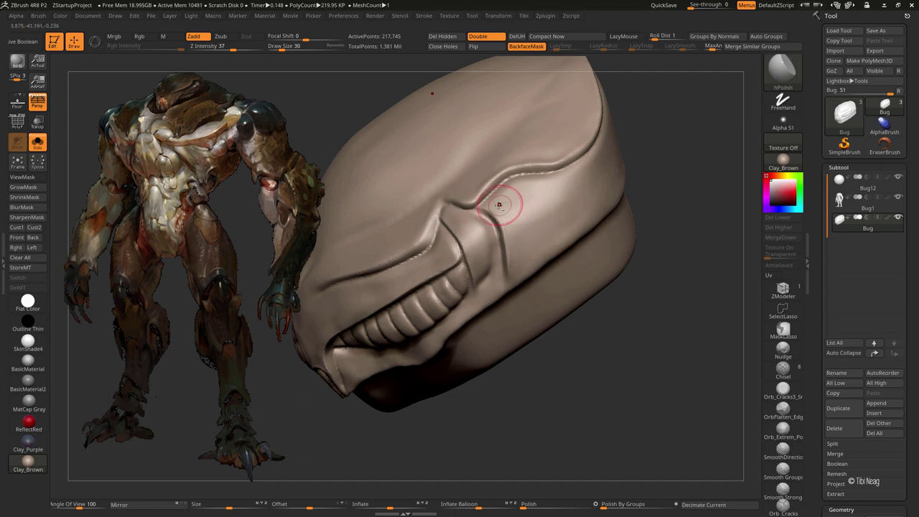
pyautogui.moveTo(549, 188)
pyautogui.mouseDown()
pyautogui.moveTo(682, 154)
pyautogui.moveTo(634, 144)
pyautogui.mouseUp()
pyautogui.hotkey('alt', 's')
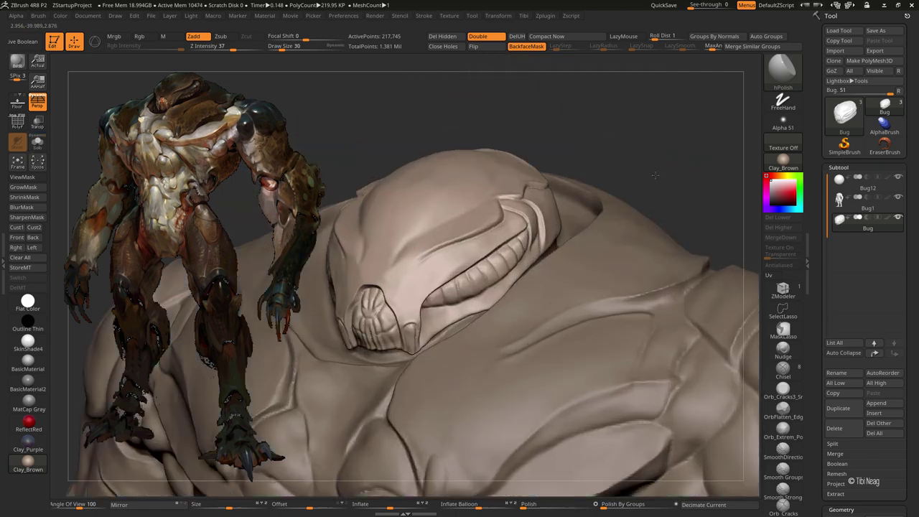
pyautogui.moveTo(654, 174); pyautogui.dragTo(645, 138)
pyautogui.moveTo(694, 118); pyautogui.dragTo(689, 123)
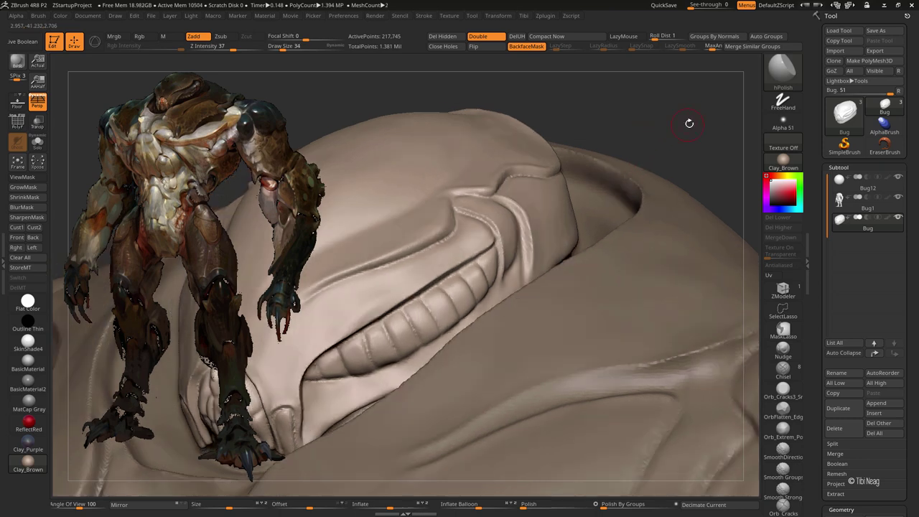
# Undo a change, dismiss the undo history warning, and redo to restore the head
pyautogui.press('ctrl')
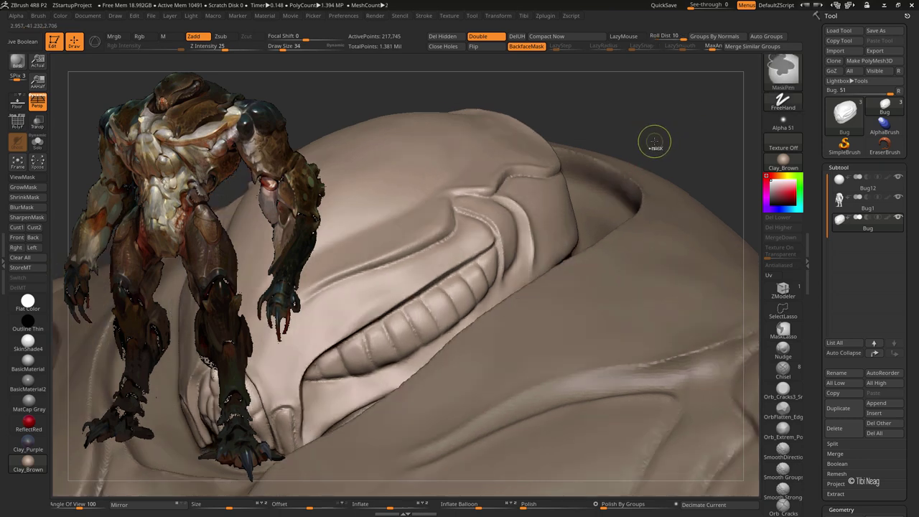
pyautogui.moveTo(682, 125)
pyautogui.mouseDown()
pyautogui.moveTo(683, 140)
pyautogui.moveTo(557, 220)
pyautogui.mouseUp()
pyautogui.hotkey('ctrl', 'z')
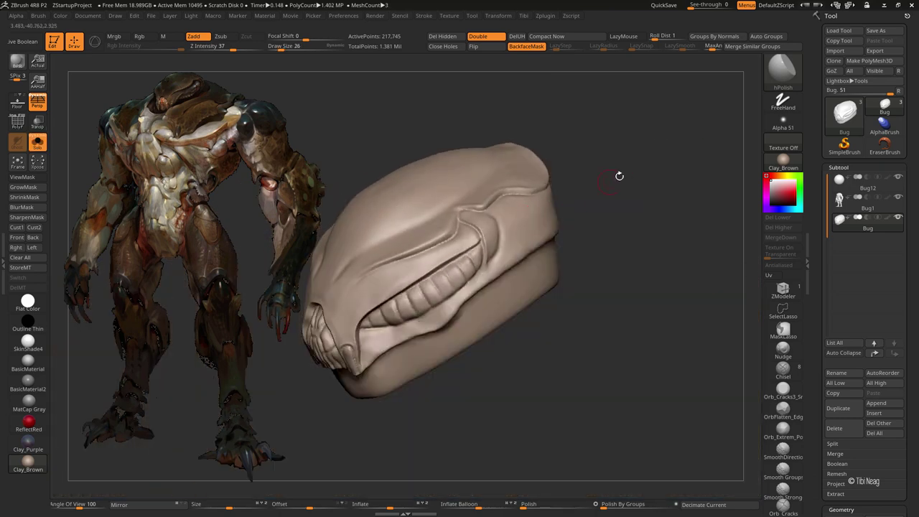
pyautogui.moveTo(617, 174); pyautogui.dragTo(681, 176)
pyautogui.click(488, 265)
pyautogui.press('Return')
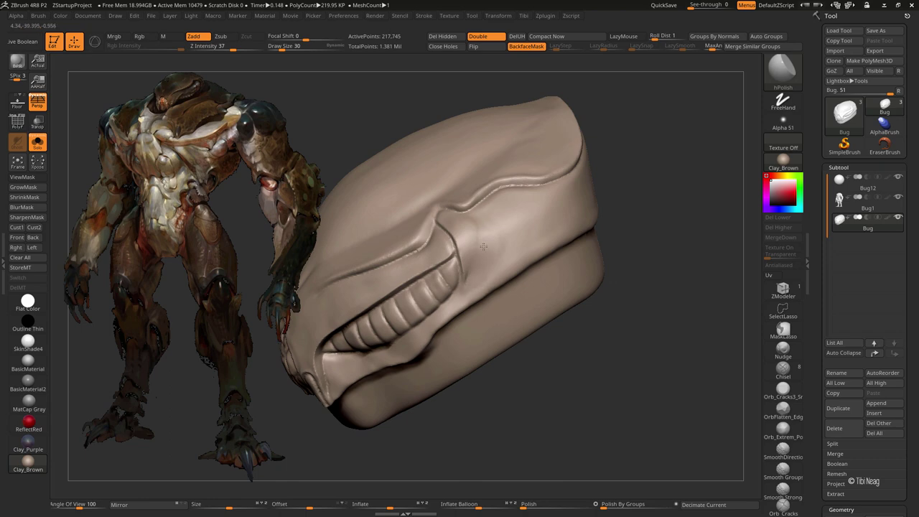
pyautogui.hotkey('ctrl', 'shift', 'z')
pyautogui.hotkey('ctrl', 'shift', 'z')
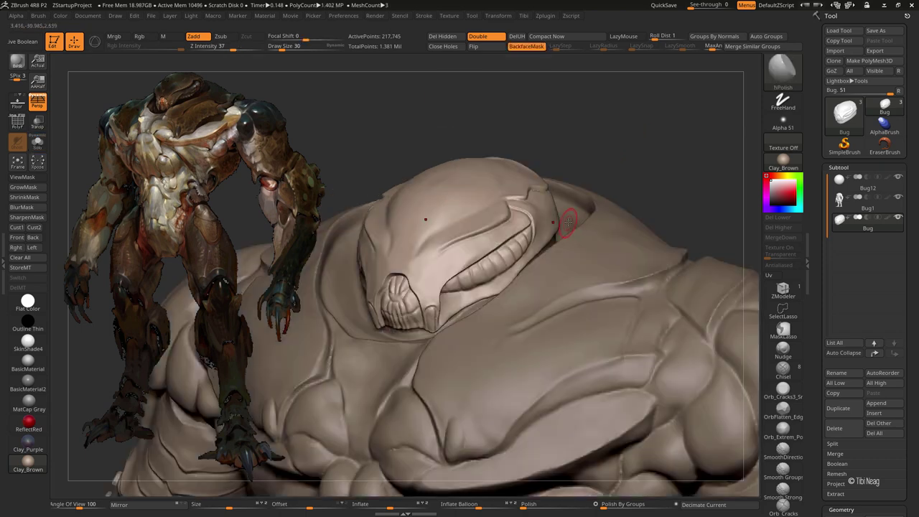
# Switch to DamStandard and isolate the head by hiding the body
pyautogui.press('b')
pyautogui.press('d')
pyautogui.press('s')
pyautogui.moveTo(538, 199); pyautogui.dragTo(549, 208, button='right')
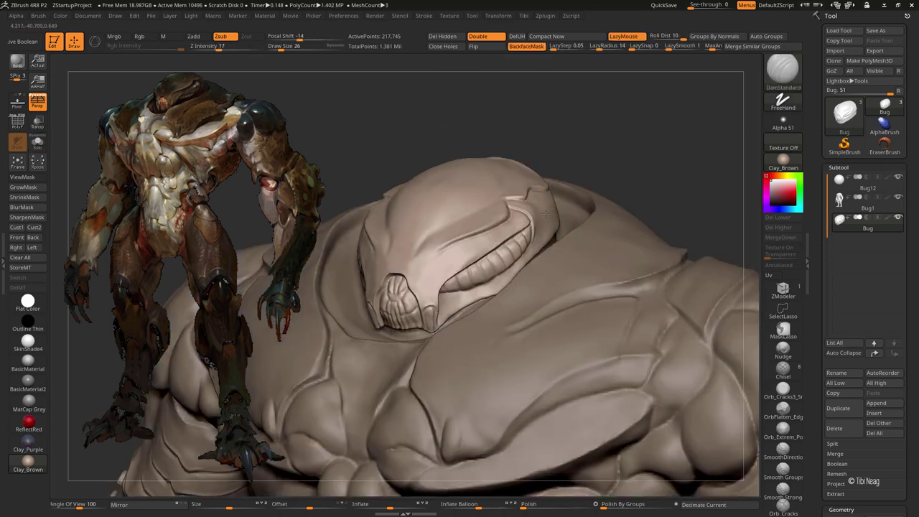
pyautogui.moveTo(618, 137); pyautogui.dragTo(588, 172)
pyautogui.click(37, 143)
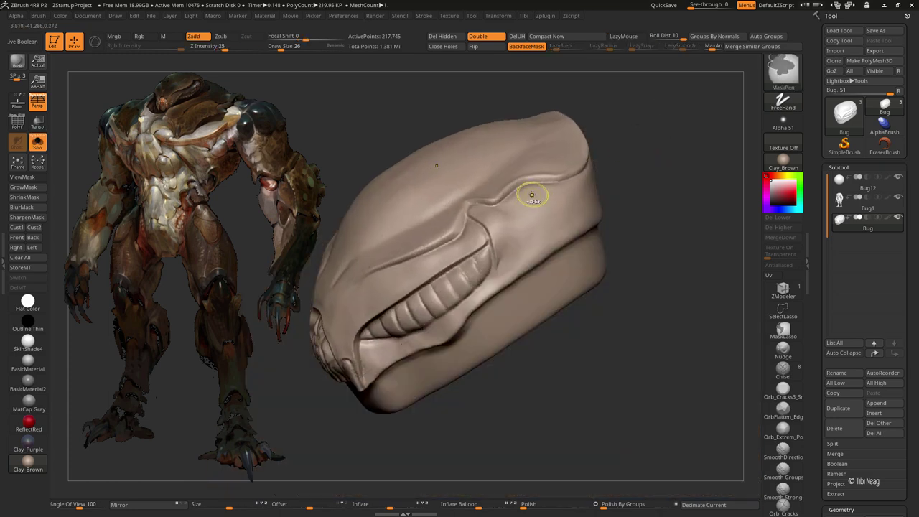
pyautogui.press('ctrl')
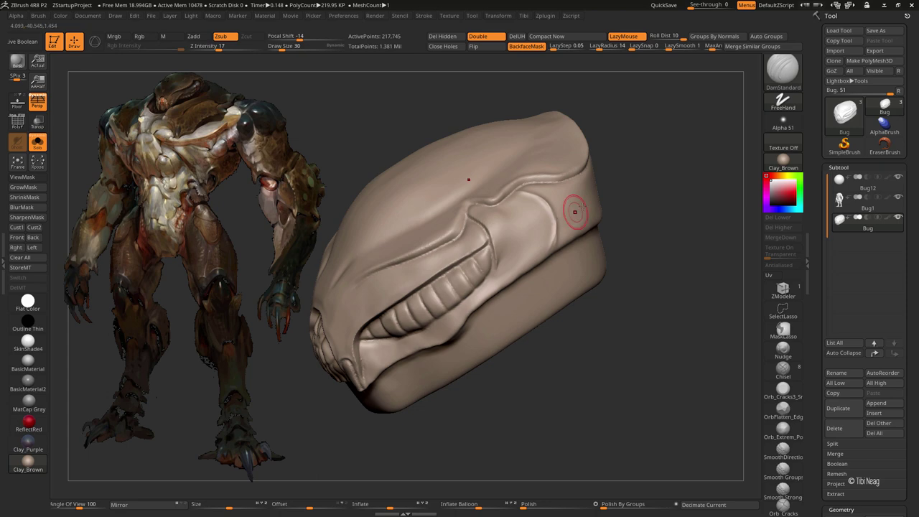
pyautogui.moveTo(575, 212); pyautogui.dragTo(483, 228, button='right')
# Build up and polish the head's side plates with Clay and hPolish
pyautogui.press('b')
pyautogui.press('c')
pyautogui.press('l')
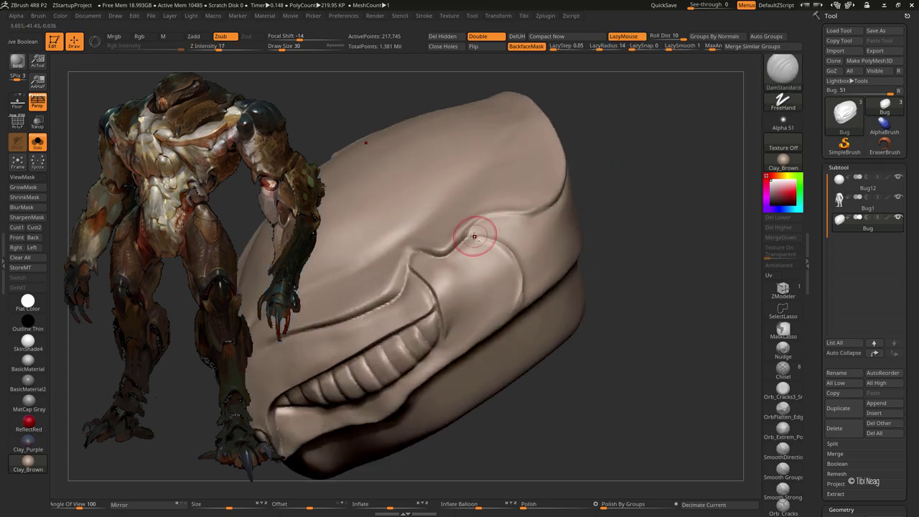
pyautogui.press('b')
pyautogui.press('h')
pyautogui.press('p')
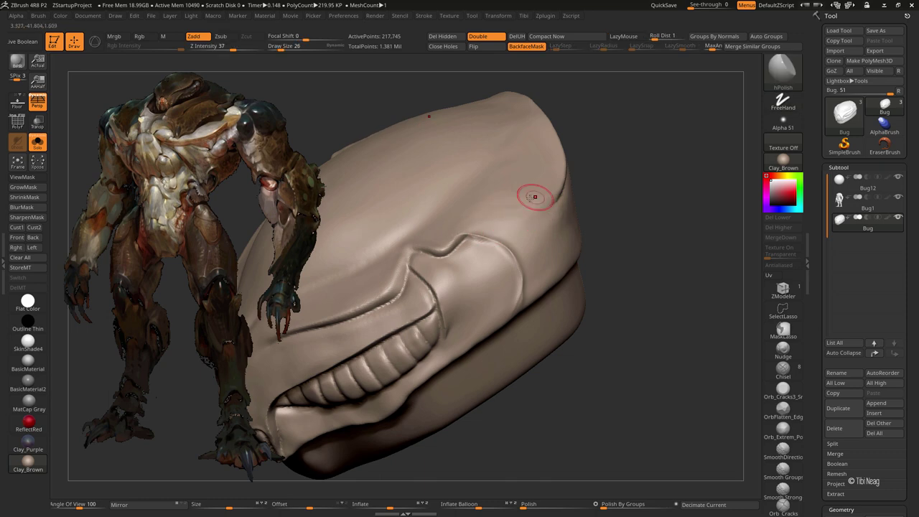
pyautogui.press('b')
pyautogui.press('d')
pyautogui.press('s')
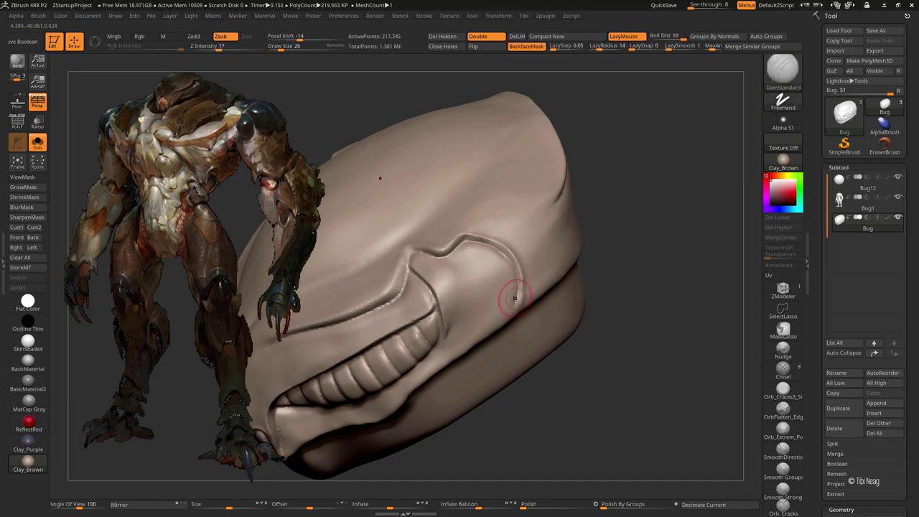
# Carve a crease along the eye ridge and deepen the crease on the head's side
pyautogui.moveTo(640, 238)
pyautogui.mouseDown()
pyautogui.moveTo(620, 169)
pyautogui.moveTo(623, 135)
pyautogui.moveTo(666, 123)
pyautogui.moveTo(627, 129)
pyautogui.mouseUp()
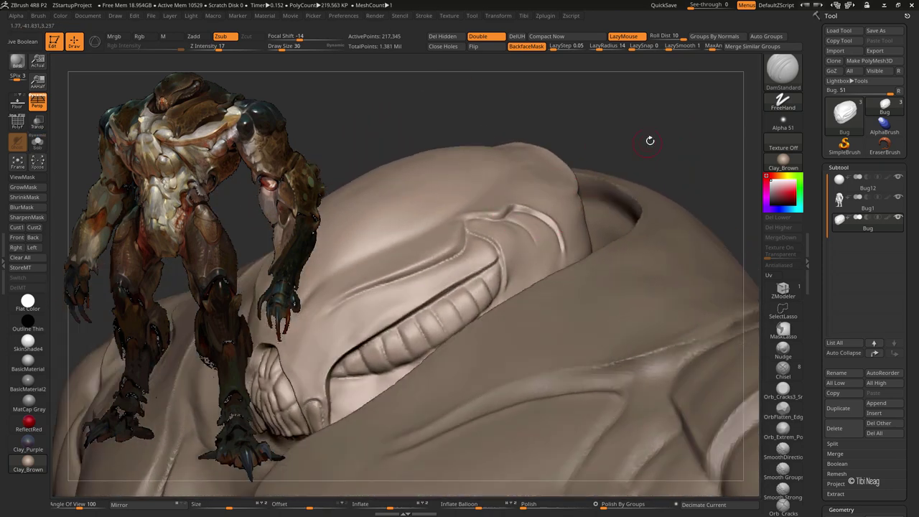
pyautogui.hotkey('ctrl', 'shift', 's')
pyautogui.moveTo(563, 241); pyautogui.dragTo(504, 215)
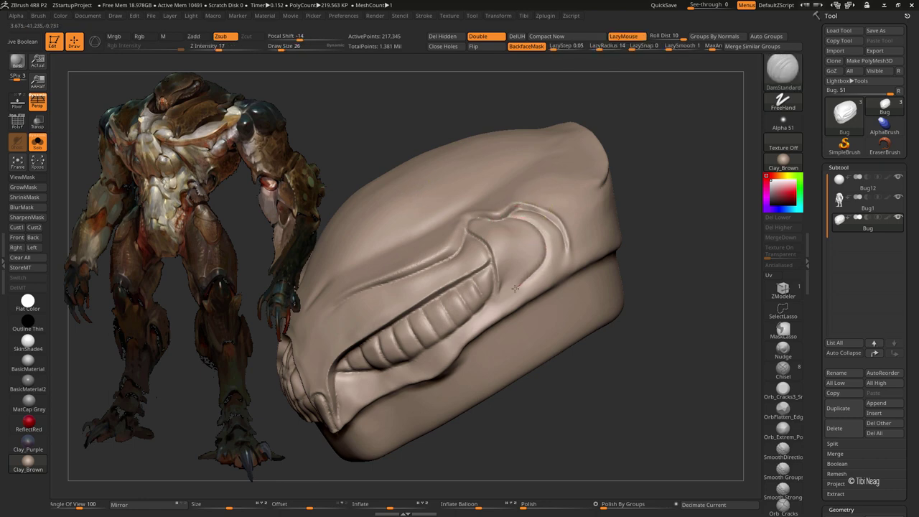
pyautogui.moveTo(514, 288); pyautogui.dragTo(495, 296)
pyautogui.press('b')
pyautogui.press('c')
pyautogui.press('l')
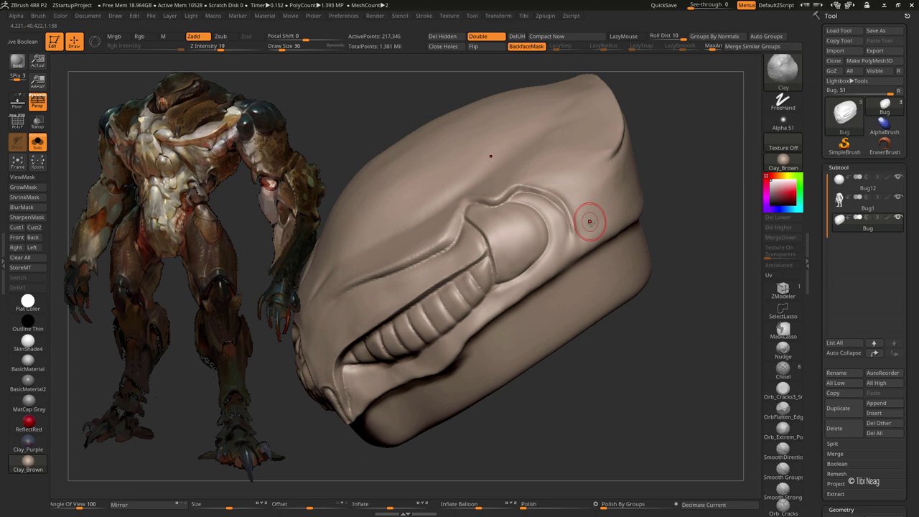
# Reduce the brush to size 18 and build up the top of the head with Clay
pyautogui.press('[')
pyautogui.press('[')
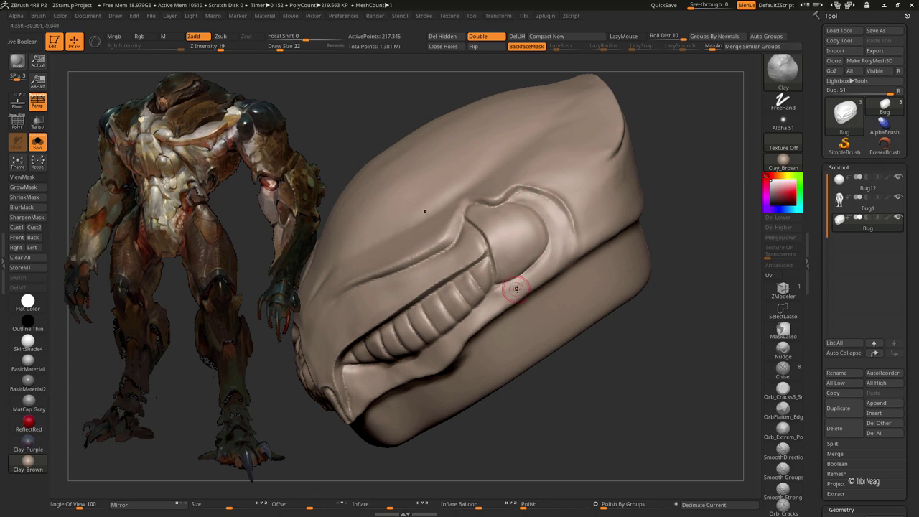
pyautogui.press('b')
pyautogui.press('h')
pyautogui.press('p')
pyautogui.press('b')
pyautogui.press('c')
pyautogui.press('l')
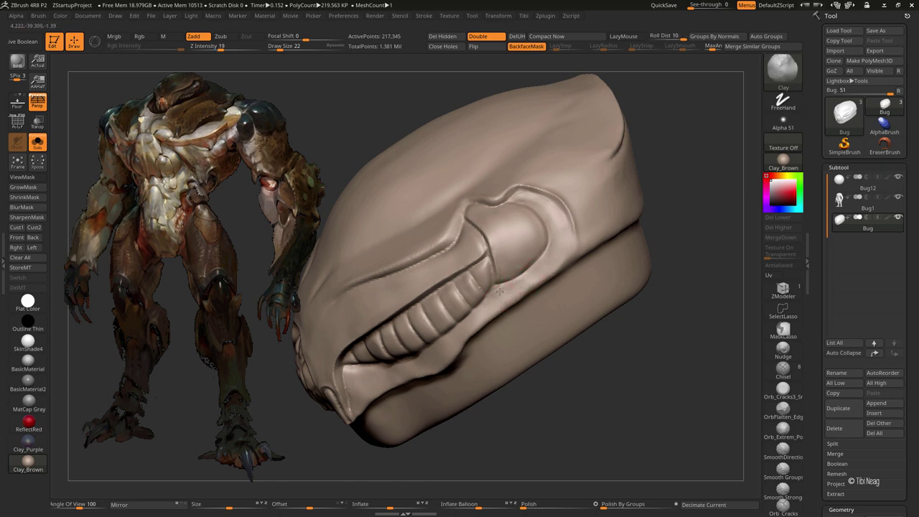
pyautogui.keyDown('ctrl'); pyautogui.moveTo(553, 211); pyautogui.dragTo(567, 296, button='right'); pyautogui.keyUp('ctrl')
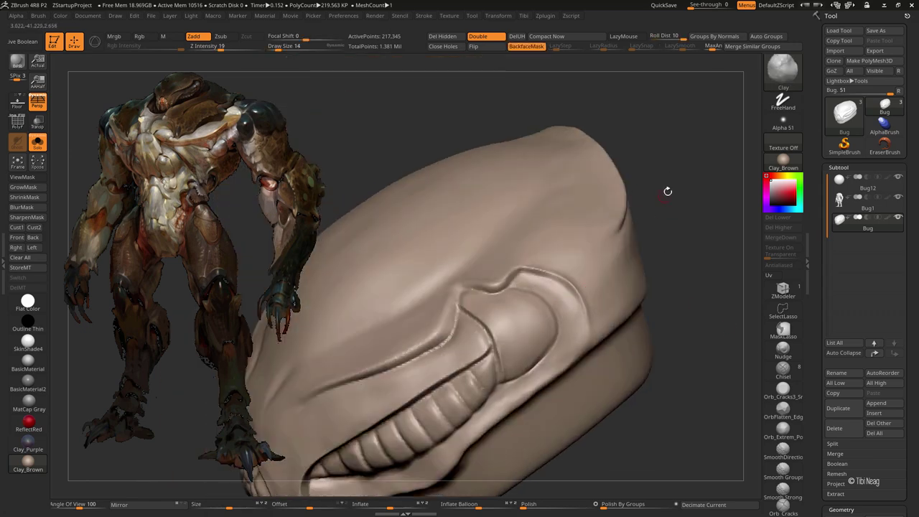
pyautogui.moveTo(667, 188)
pyautogui.mouseDown()
pyautogui.moveTo(703, 171)
pyautogui.moveTo(574, 227)
pyautogui.mouseUp()
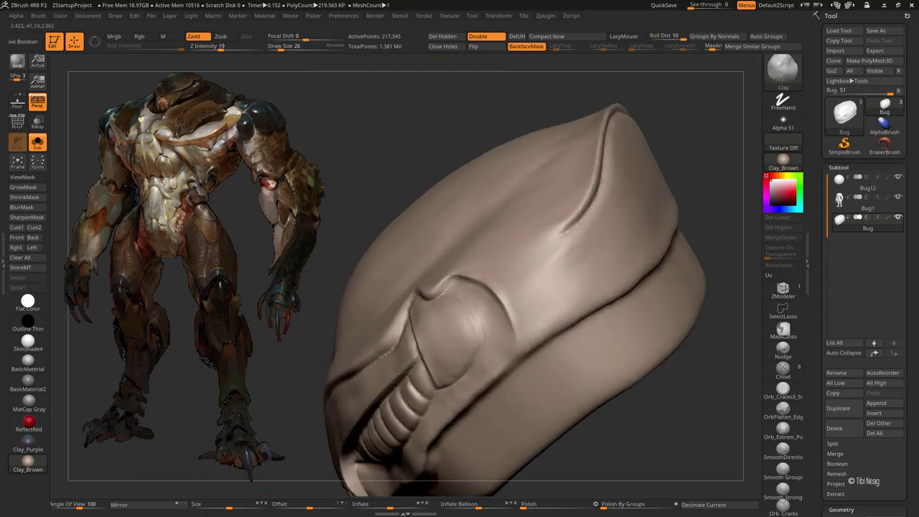
# Extend the groove down the top of the head with DamStandard, then soften it with hPolish
pyautogui.press('b')
pyautogui.press('d')
pyautogui.press('s')
pyautogui.moveTo(560, 265)
pyautogui.mouseDown()
pyautogui.moveTo(564, 236)
pyautogui.moveTo(556, 273)
pyautogui.moveTo(564, 323)
pyautogui.mouseUp()
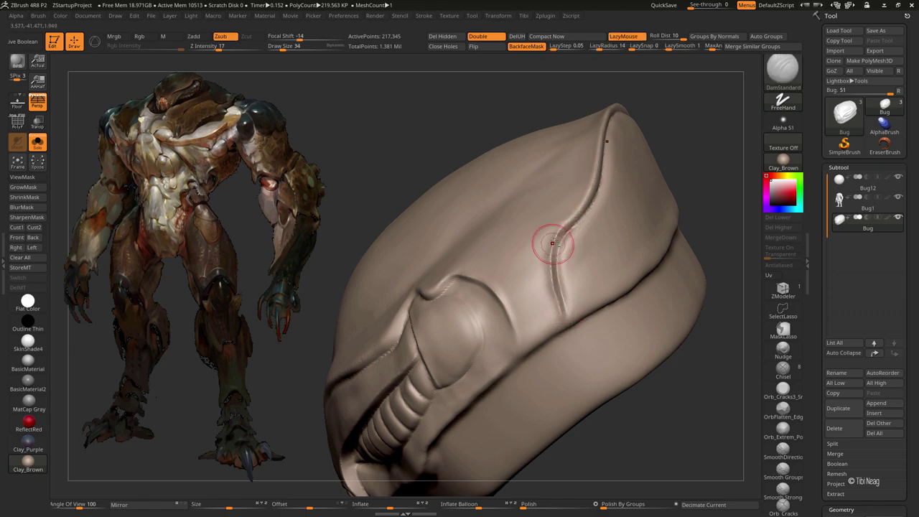
pyautogui.keyDown('shift'); pyautogui.moveTo(558, 240); pyautogui.dragTo(552, 302); pyautogui.keyUp('shift')
pyautogui.press('b')
pyautogui.press('h')
pyautogui.press('p')
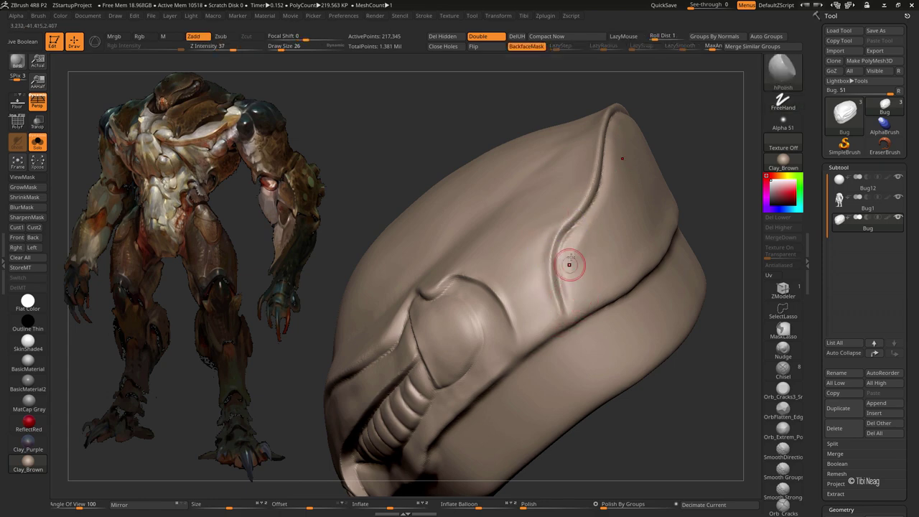
pyautogui.moveTo(588, 224); pyautogui.dragTo(573, 265)
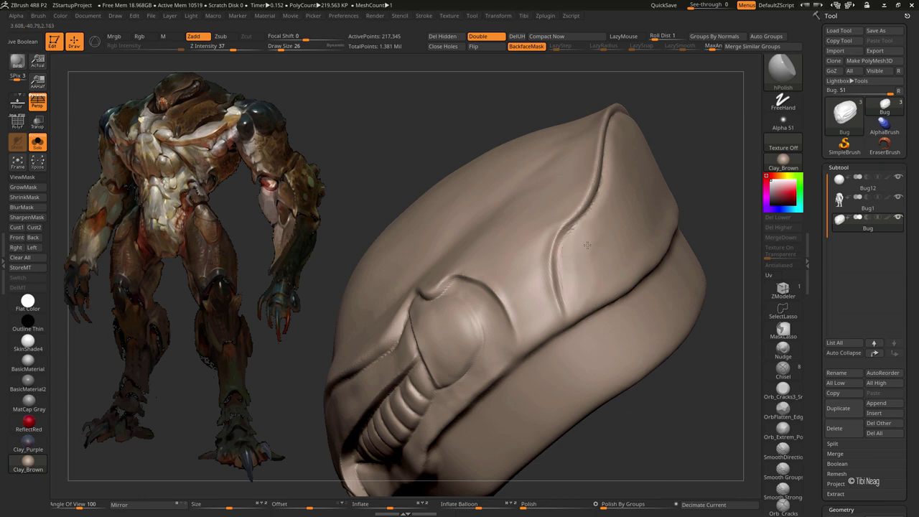
# Frame the whole figure beside the concept and turn to a frontal view
pyautogui.press('f')
pyautogui.keyDown('ctrl'); pyautogui.moveTo(648, 140); pyautogui.dragTo(709, 176, button='right'); pyautogui.keyUp('ctrl')
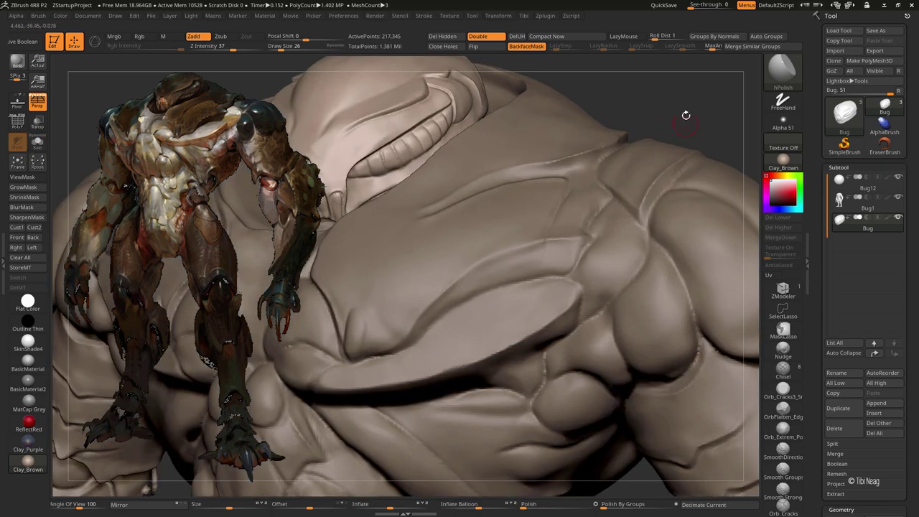
pyautogui.moveTo(708, 176)
pyautogui.mouseDown()
pyautogui.moveTo(688, 153)
pyautogui.moveTo(376, 304)
pyautogui.mouseUp()
pyautogui.press('b')
pyautogui.press('c')
pyautogui.press('l')
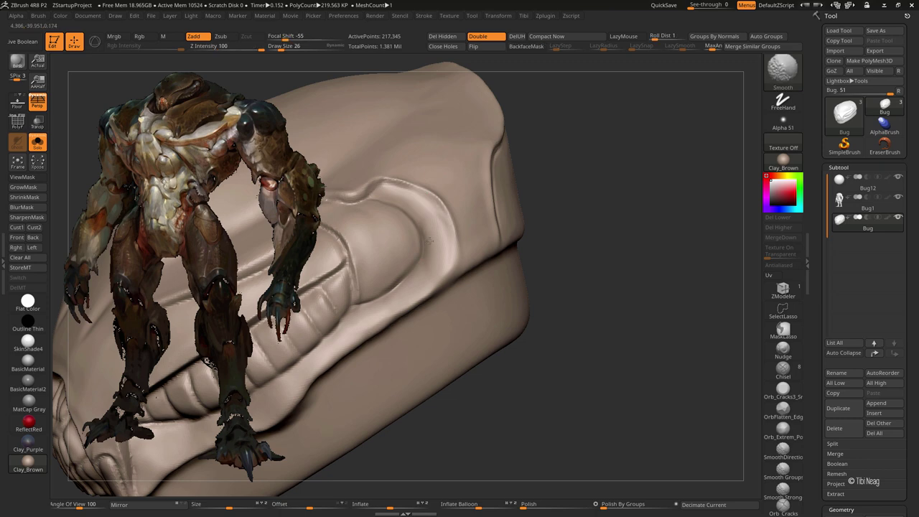
pyautogui.moveTo(584, 180)
pyautogui.mouseDown()
pyautogui.moveTo(566, 189)
pyautogui.moveTo(630, 173)
pyautogui.moveTo(581, 163)
pyautogui.mouseUp()
# Resize the brush and zoom in on the chest and shoulder below the head
pyautogui.press('f')
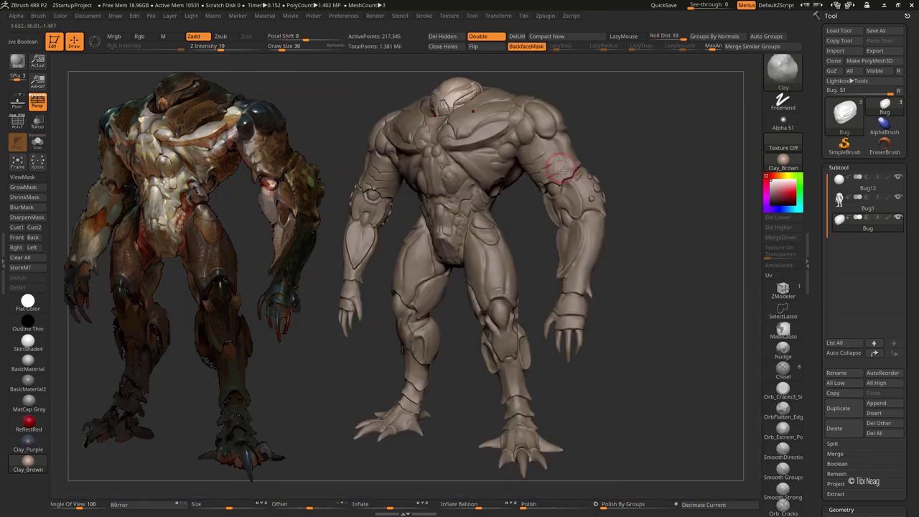
pyautogui.press(']')
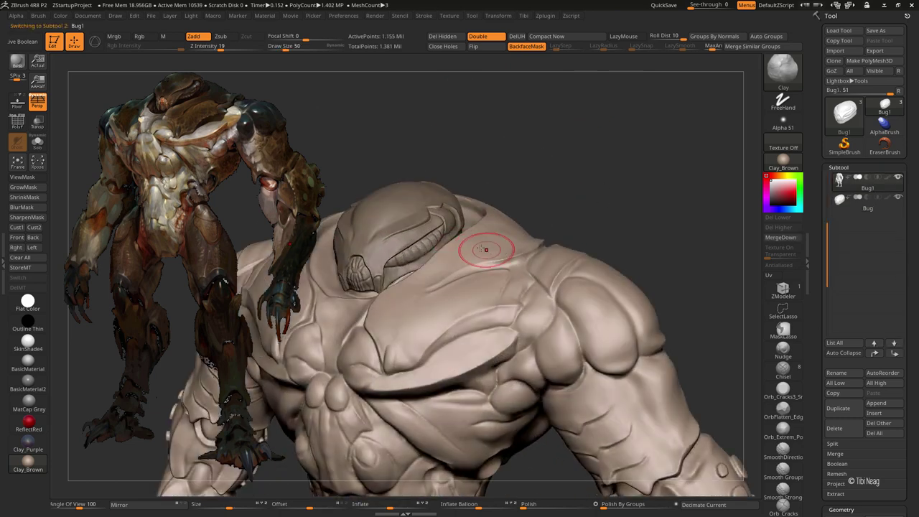
pyautogui.press('f')
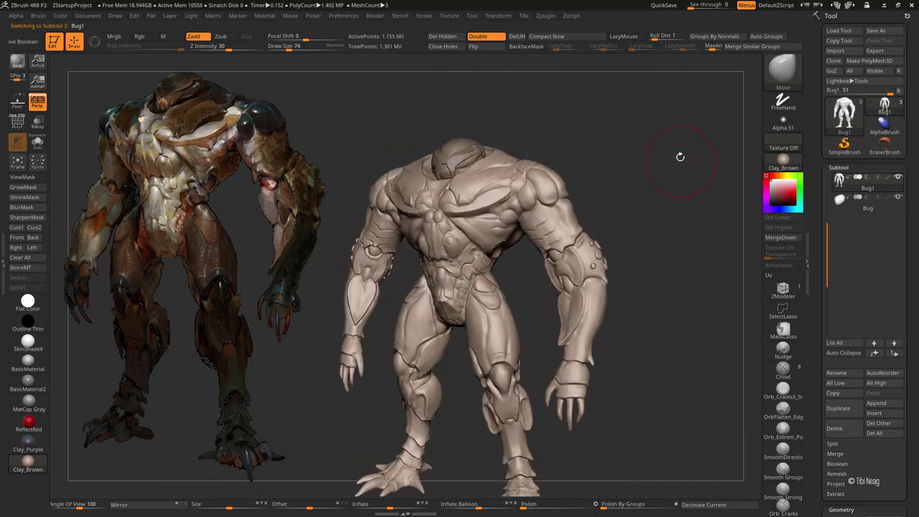
pyautogui.keyDown('alt'); pyautogui.moveTo(679, 153); pyautogui.dragTo(490, 184); pyautogui.keyUp('alt')
pyautogui.press('[')
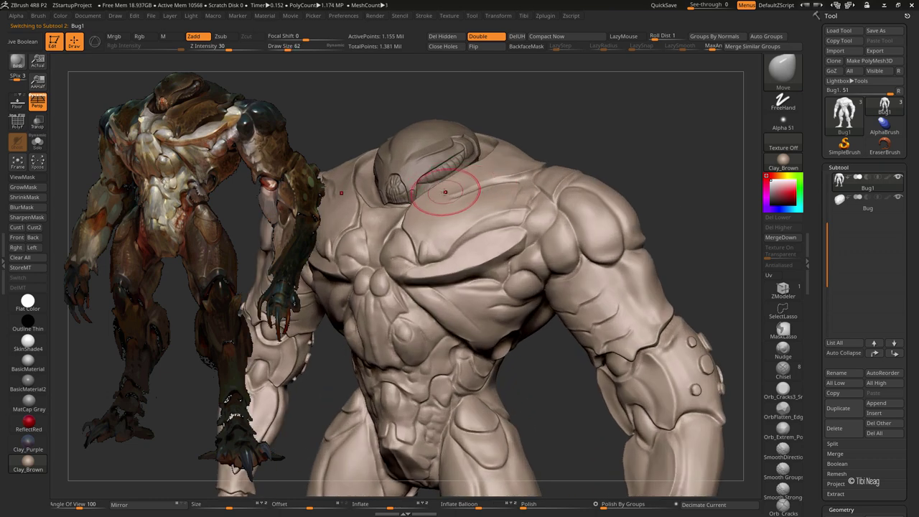
pyautogui.moveTo(497, 172); pyautogui.dragTo(524, 140)
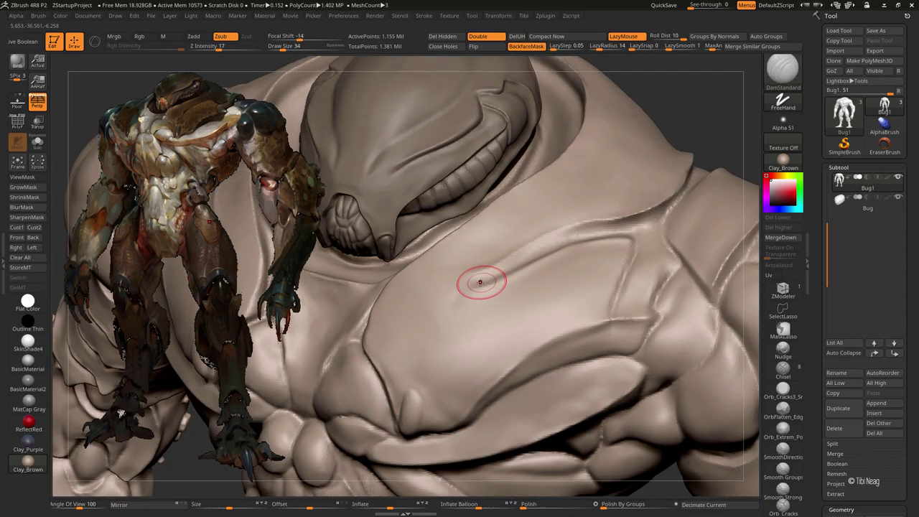
# Carve grooves across and down the chest plates, plus a new crease extending up and right
pyautogui.moveTo(480, 281); pyautogui.dragTo(650, 208)
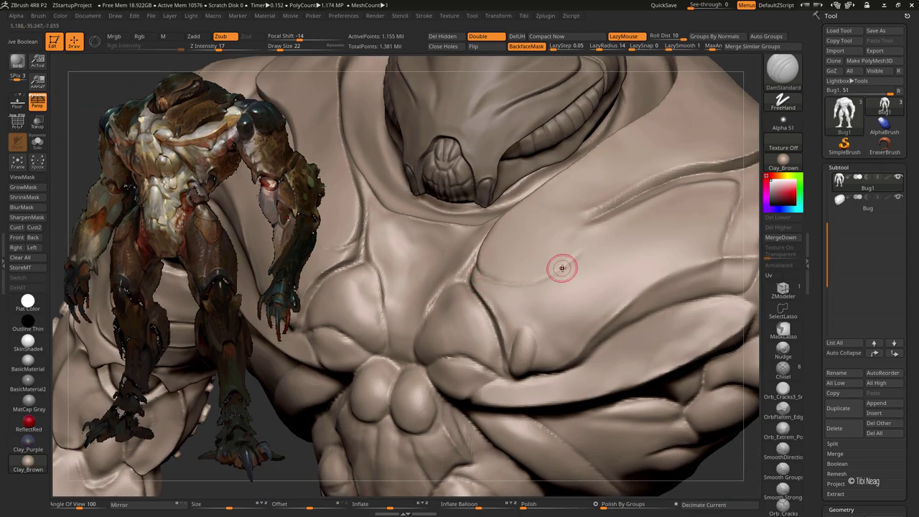
pyautogui.moveTo(577, 232)
pyautogui.mouseDown()
pyautogui.moveTo(579, 221)
pyautogui.moveTo(555, 282)
pyautogui.mouseUp()
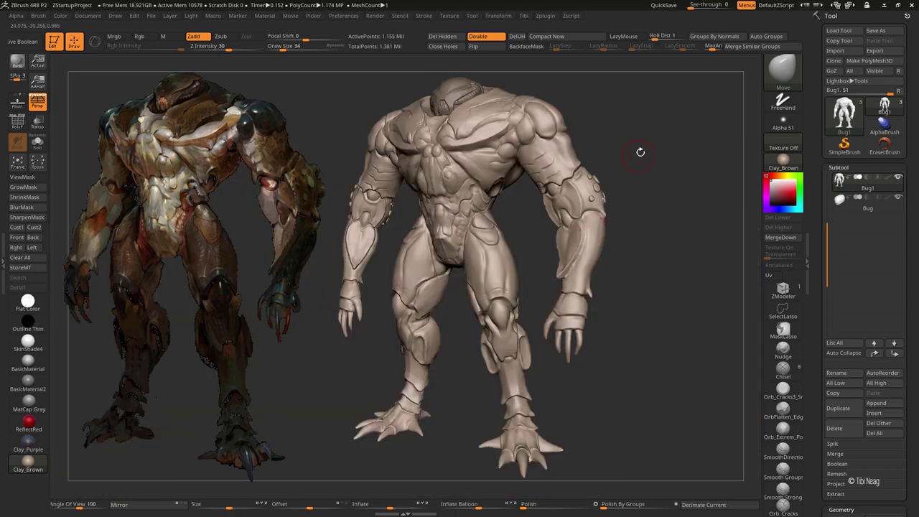
pyautogui.moveTo(640, 150)
pyautogui.keyDown('alt'); pyautogui.mouseDown()
pyautogui.moveTo(689, 160)
pyautogui.moveTo(723, 192)
pyautogui.mouseUp(); pyautogui.keyUp('alt')
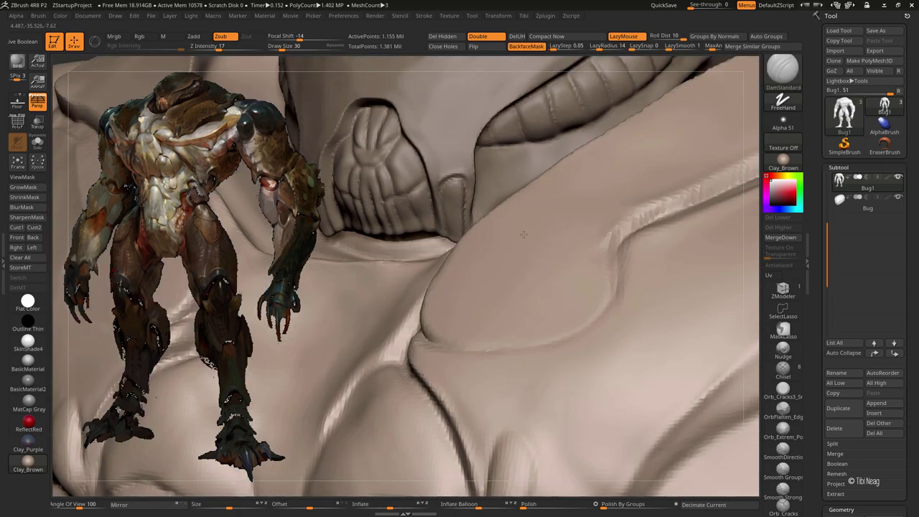
pyautogui.moveTo(523, 234)
pyautogui.mouseDown()
pyautogui.moveTo(424, 203)
pyautogui.moveTo(410, 184)
pyautogui.moveTo(483, 191)
pyautogui.moveTo(523, 160)
pyautogui.moveTo(535, 111)
pyautogui.mouseUp()
pyautogui.moveTo(480, 246)
pyautogui.mouseDown(button='right')
pyautogui.moveTo(429, 225)
pyautogui.moveTo(481, 227)
pyautogui.mouseUp(button='right')
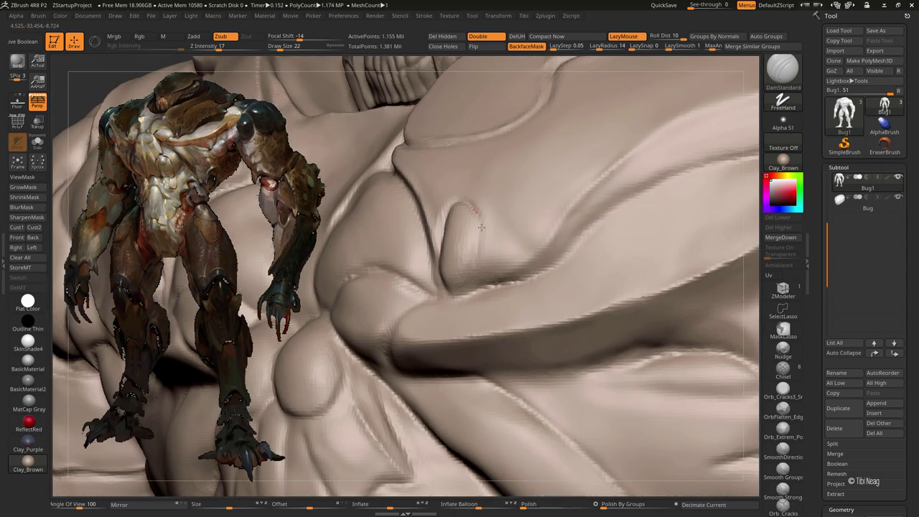
# Carve a DamStandard crease extending down across the chest plate
pyautogui.moveTo(472, 286)
pyautogui.mouseDown(button='right')
pyautogui.moveTo(472, 263)
pyautogui.moveTo(437, 262)
pyautogui.moveTo(450, 247)
pyautogui.mouseUp(button='right')
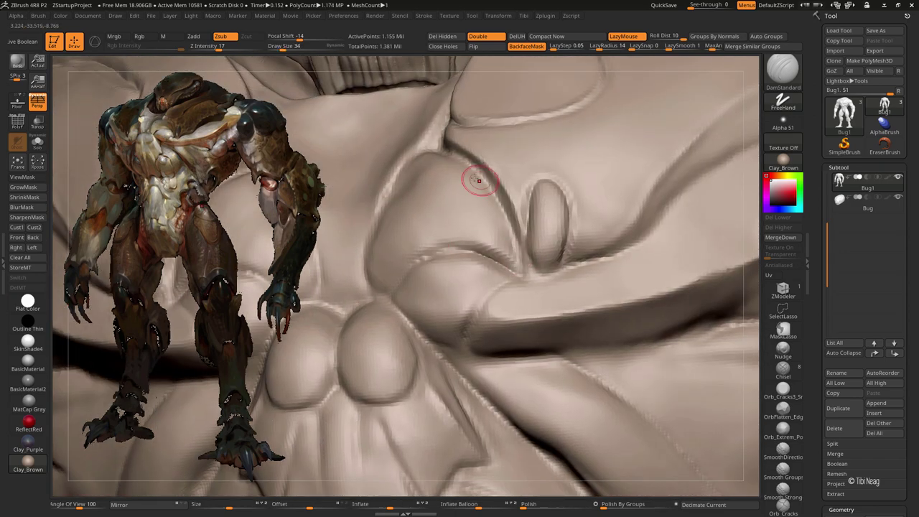
pyautogui.moveTo(478, 179)
pyautogui.mouseDown(button='right')
pyautogui.moveTo(471, 245)
pyautogui.moveTo(523, 226)
pyautogui.moveTo(449, 215)
pyautogui.moveTo(424, 267)
pyautogui.mouseUp(button='right')
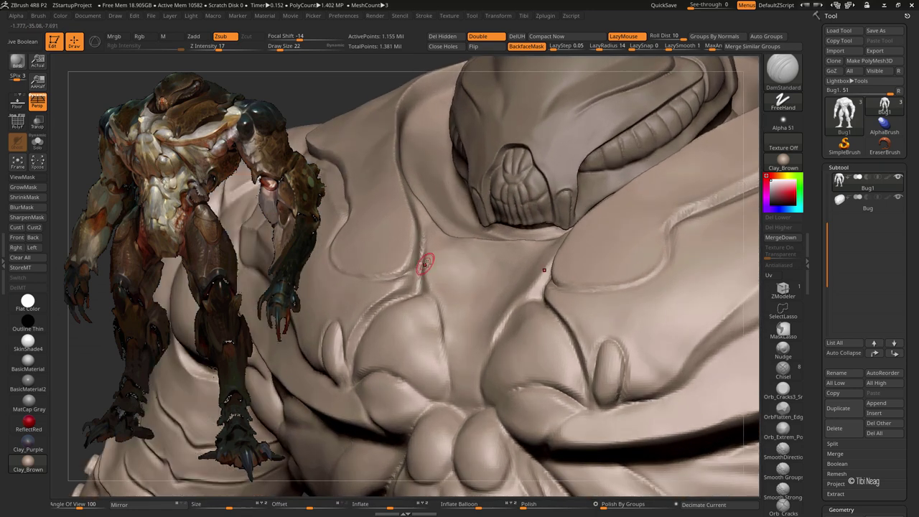
pyautogui.press('b')
pyautogui.press('m')
pyautogui.press('v')
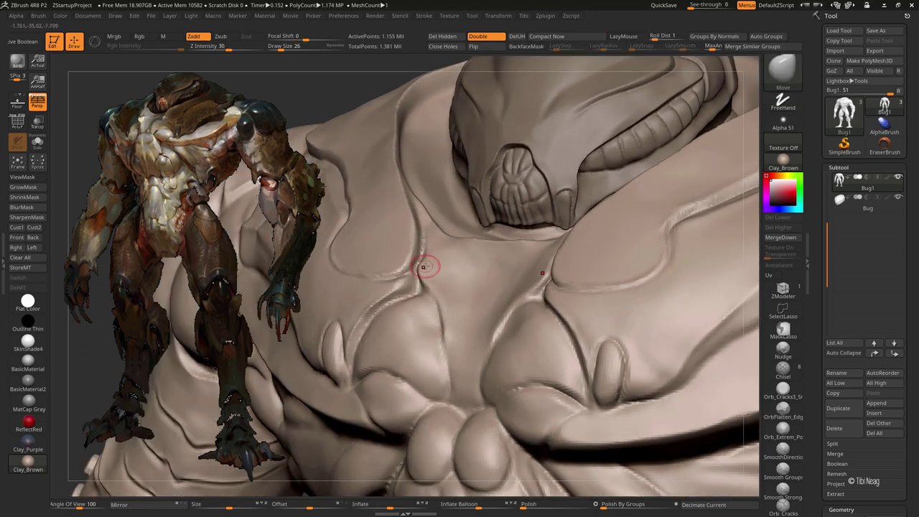
pyautogui.press('b')
pyautogui.press('d')
pyautogui.press('s')
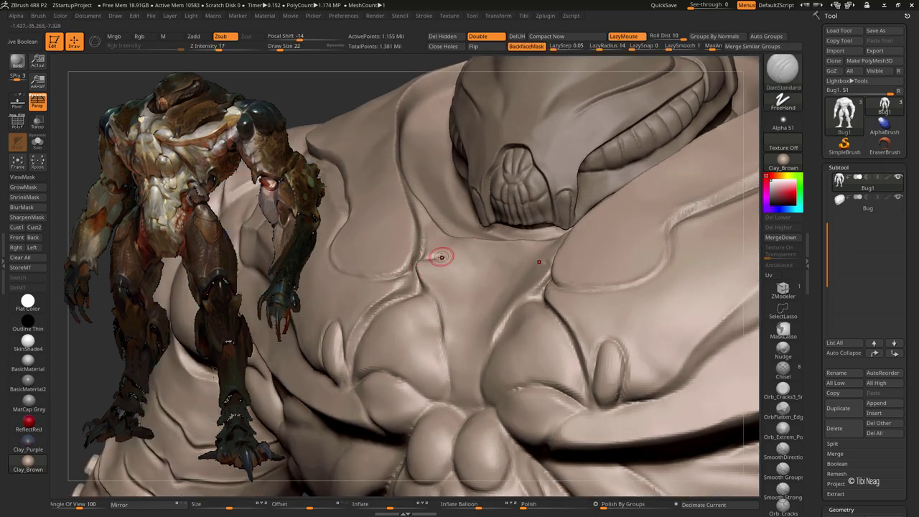
pyautogui.press('ctrl')
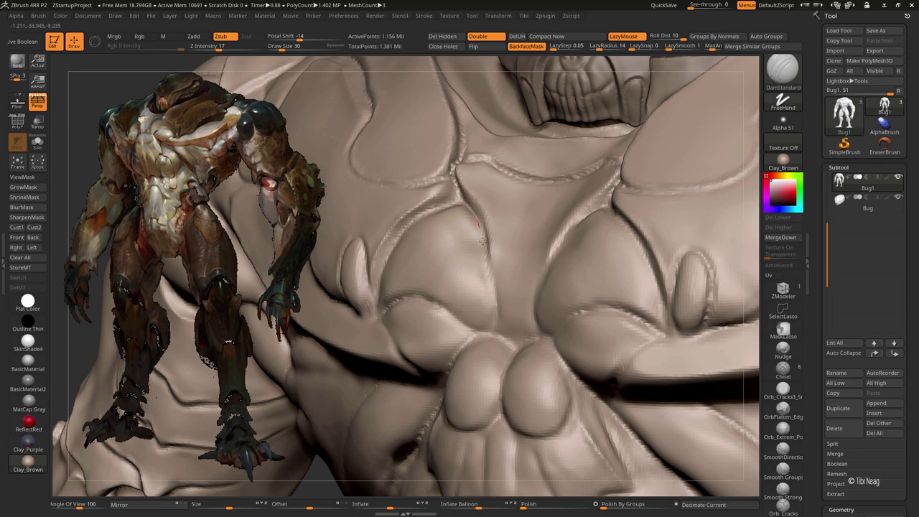
pyautogui.moveTo(483, 242); pyautogui.dragTo(493, 297)
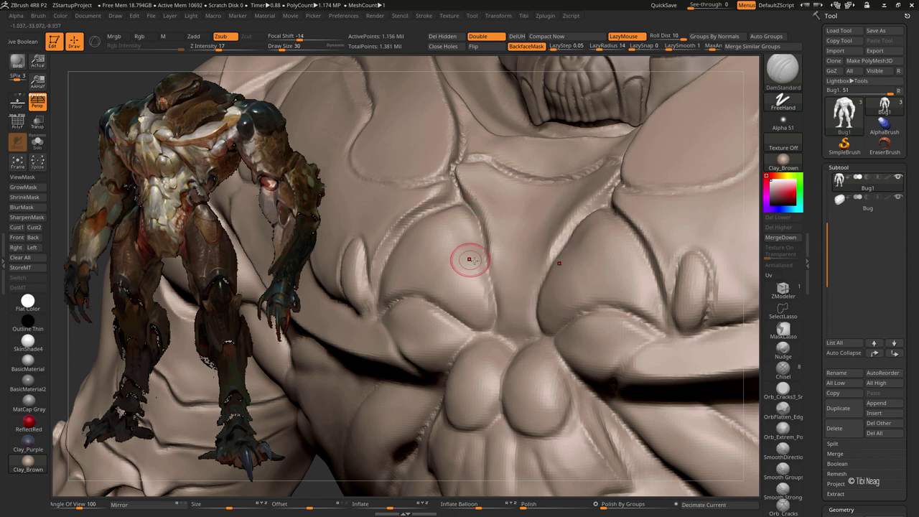
# Build up the chest plate with Clay, then smooth it with a smaller hPolish brush
pyautogui.press('b')
pyautogui.press('c')
pyautogui.press('l')
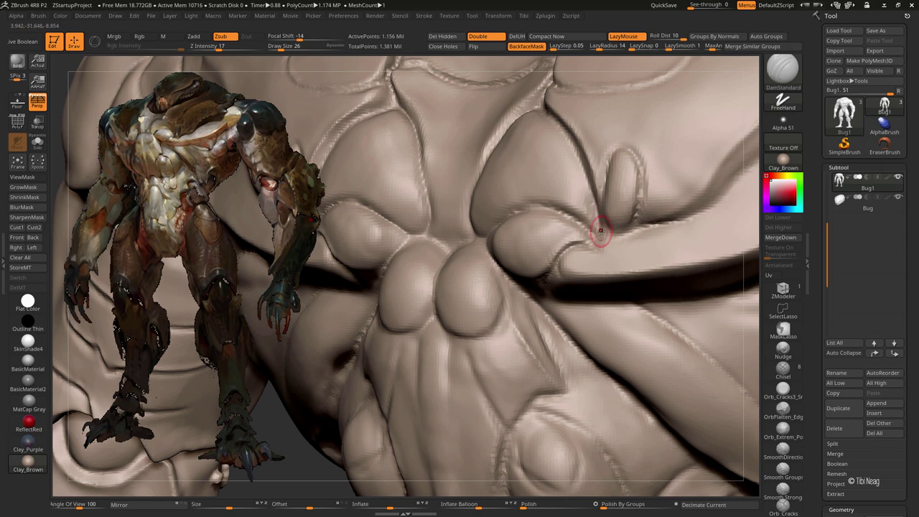
pyautogui.press(']')
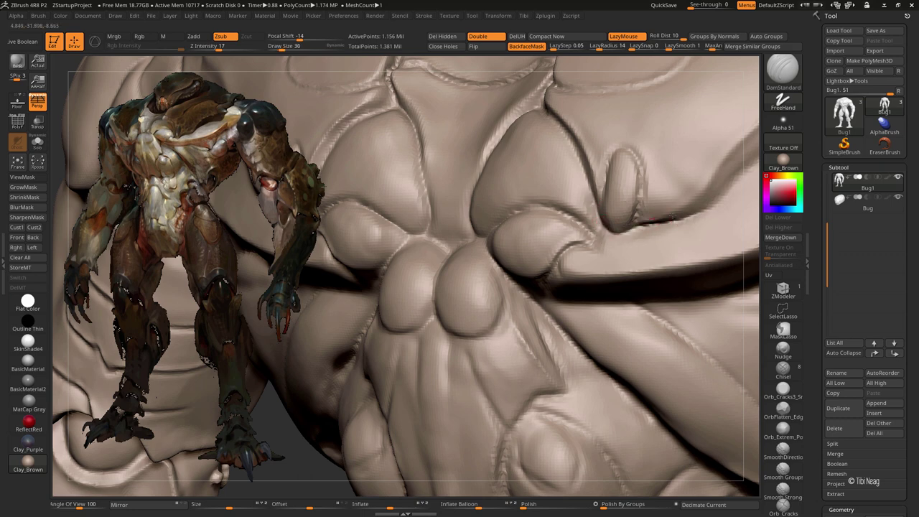
pyautogui.press('b')
pyautogui.press('h')
pyautogui.press('p')
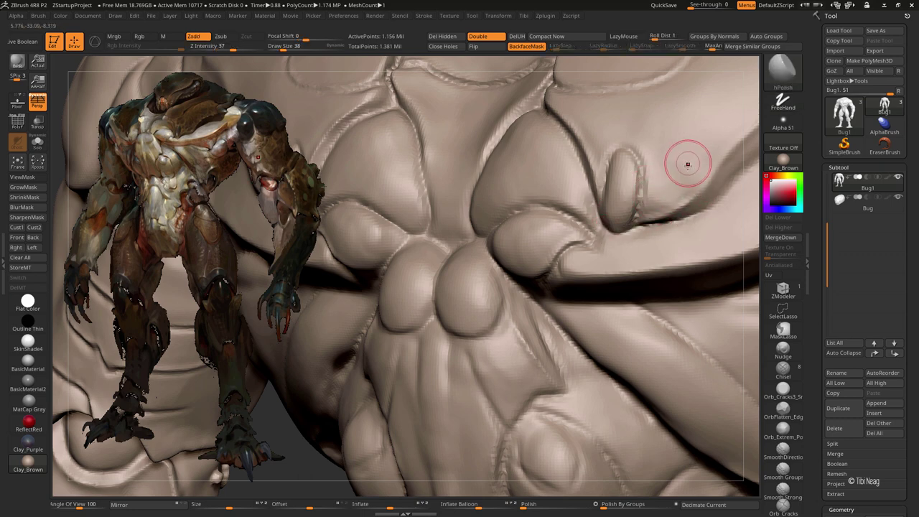
pyautogui.press('[')
pyautogui.press('[')
# Return to DamStandard and fine-tune its brush size from several views of the torso
pyautogui.moveTo(431, 192)
pyautogui.mouseDown(button='right')
pyautogui.moveTo(495, 231)
pyautogui.moveTo(518, 231)
pyautogui.moveTo(502, 236)
pyautogui.moveTo(488, 221)
pyautogui.moveTo(425, 200)
pyautogui.mouseUp(button='right')
pyautogui.press('b')
pyautogui.press('d')
pyautogui.press('s')
pyautogui.press(']')
pyautogui.press('[')
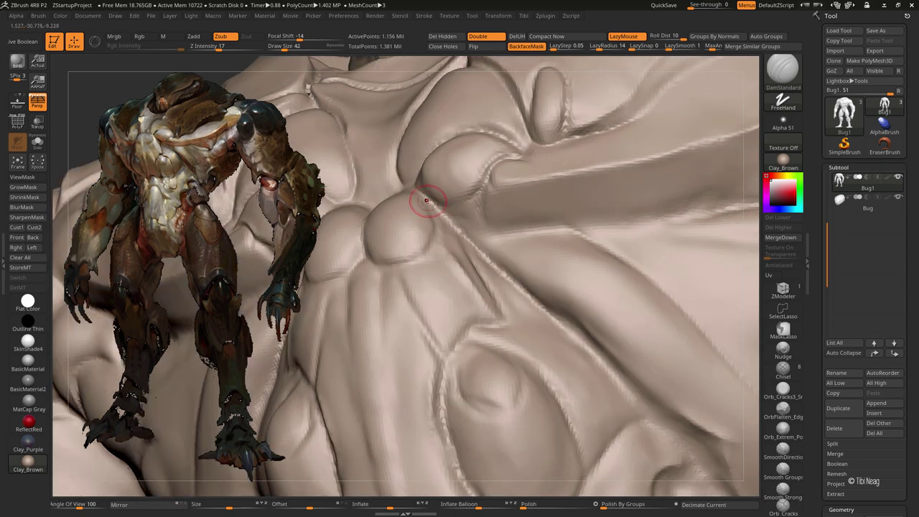
pyautogui.moveTo(492, 191); pyautogui.dragTo(423, 208, button='right')
pyautogui.moveTo(554, 227); pyautogui.dragTo(365, 242, button='right')
pyautogui.press(']')
pyautogui.moveTo(553, 218)
pyautogui.mouseDown(button='right')
pyautogui.moveTo(492, 263)
pyautogui.moveTo(502, 208)
pyautogui.moveTo(493, 180)
pyautogui.moveTo(503, 211)
pyautogui.moveTo(445, 147)
pyautogui.mouseUp(button='right')
pyautogui.press('[')
# Inflate the surface briefly, then carve a DamStandard crease along the chest fold
pyautogui.press('b')
pyautogui.press('i')
pyautogui.press('n')
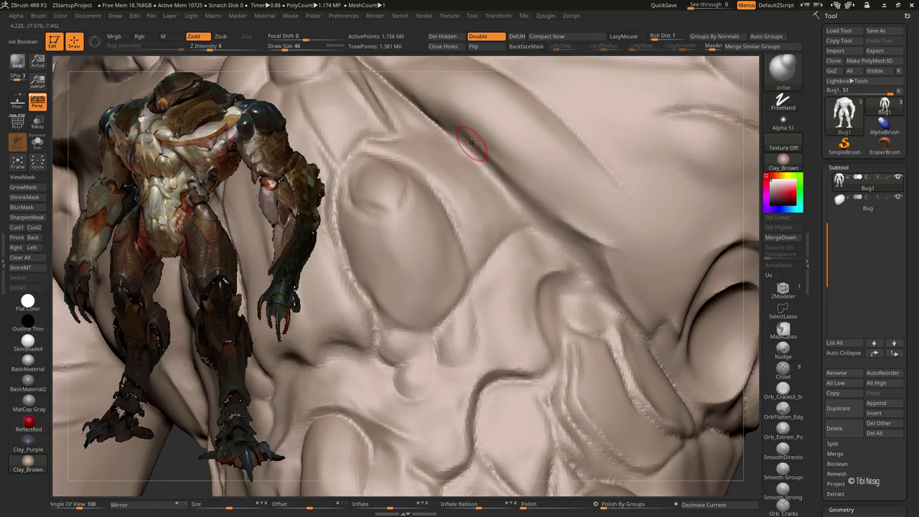
pyautogui.press('b')
pyautogui.press('d')
pyautogui.press('s')
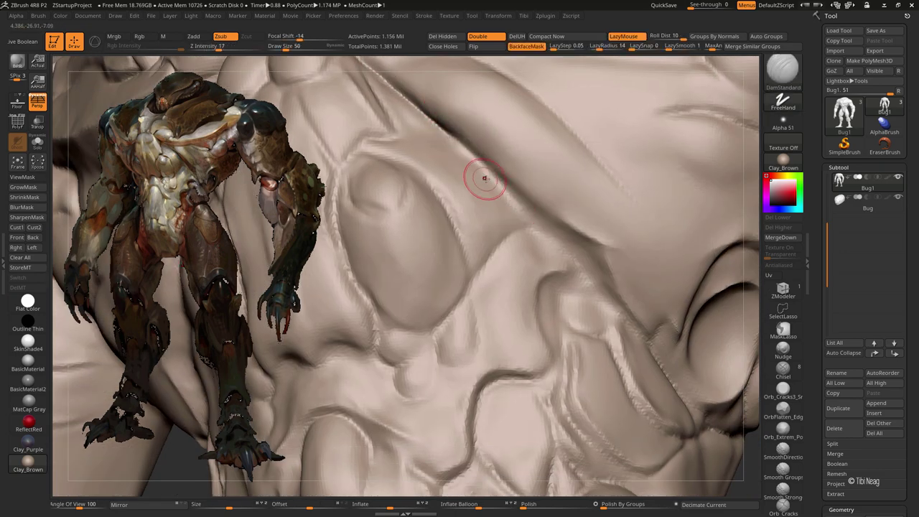
pyautogui.moveTo(478, 180); pyautogui.dragTo(433, 114, button='right')
pyautogui.moveTo(432, 115); pyautogui.dragTo(472, 155)
# Set LazyRadius to 19 and carve creases running down and right across the torso
pyautogui.click(603, 50)
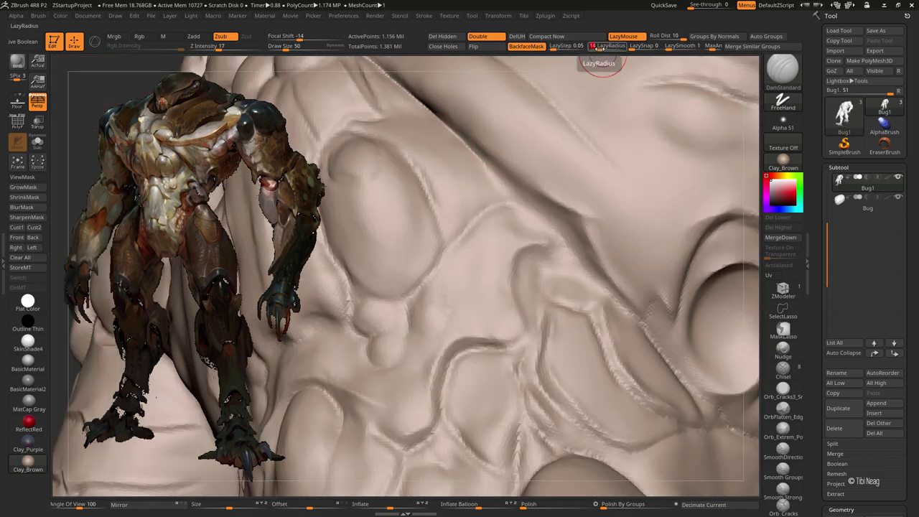
pyautogui.moveTo(502, 180)
pyautogui.mouseDown(button='right')
pyautogui.moveTo(452, 158)
pyautogui.moveTo(470, 170)
pyautogui.mouseUp(button='right')
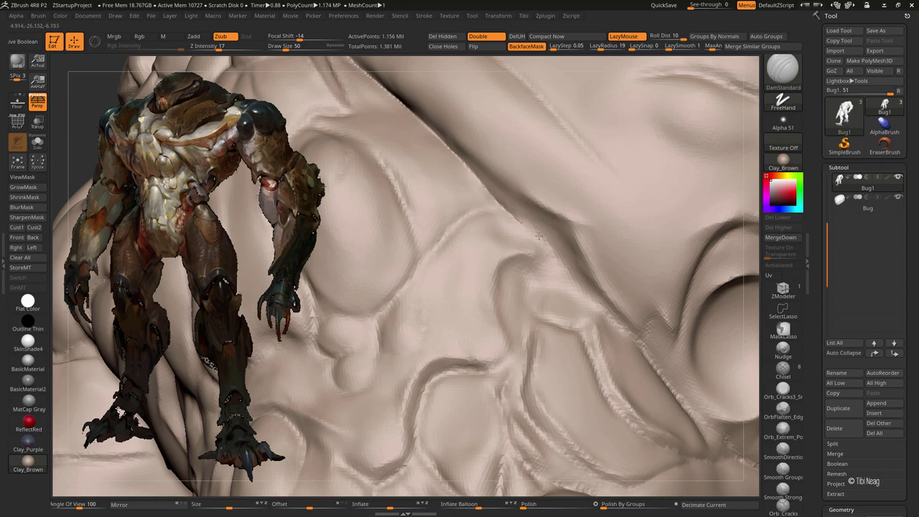
pyautogui.moveTo(483, 185); pyautogui.dragTo(534, 241)
pyautogui.keyDown('alt'); pyautogui.moveTo(535, 240); pyautogui.dragTo(519, 199, button='right'); pyautogui.keyUp('alt')
pyautogui.moveTo(519, 199); pyautogui.dragTo(602, 305)
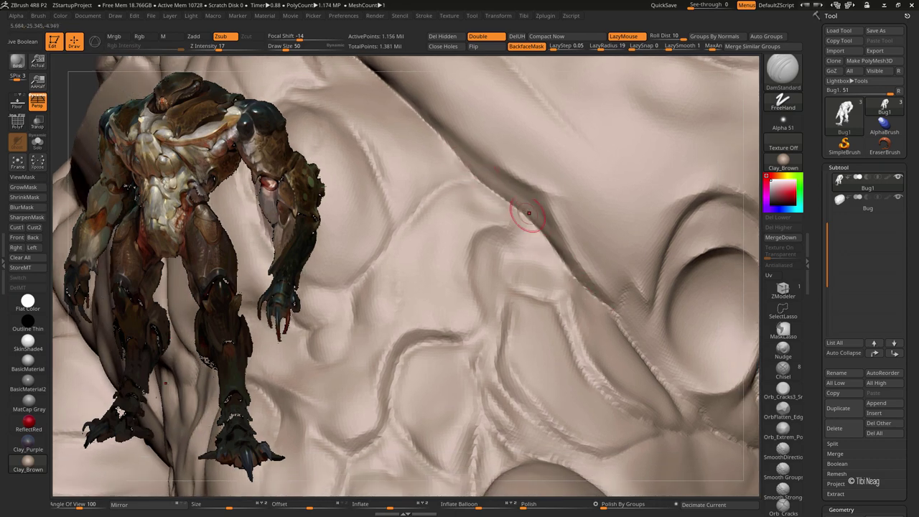
pyautogui.moveTo(523, 211); pyautogui.dragTo(512, 180, button='right')
# Build up clay around the torso fold and shrink the brush to size 38
pyautogui.press('b')
pyautogui.press('c')
pyautogui.press('l')
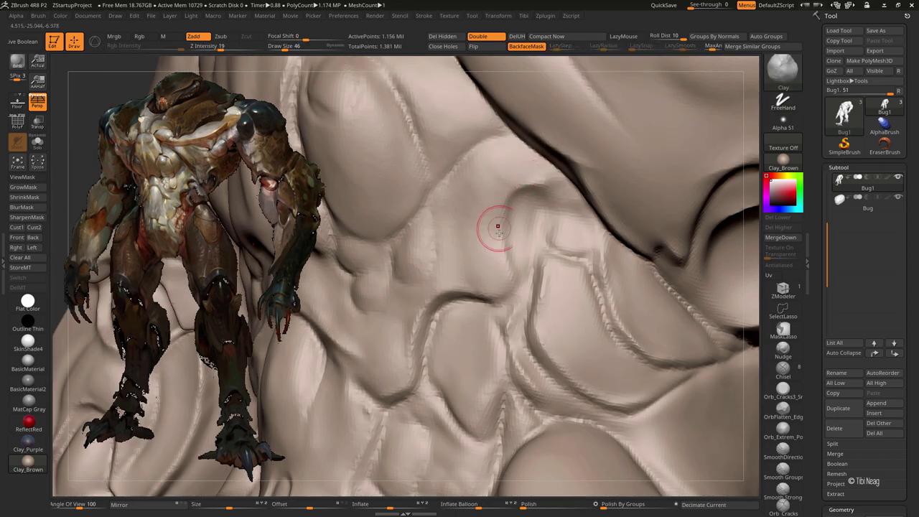
pyautogui.moveTo(497, 227)
pyautogui.mouseDown()
pyautogui.moveTo(480, 249)
pyautogui.moveTo(437, 260)
pyautogui.moveTo(462, 171)
pyautogui.mouseUp()
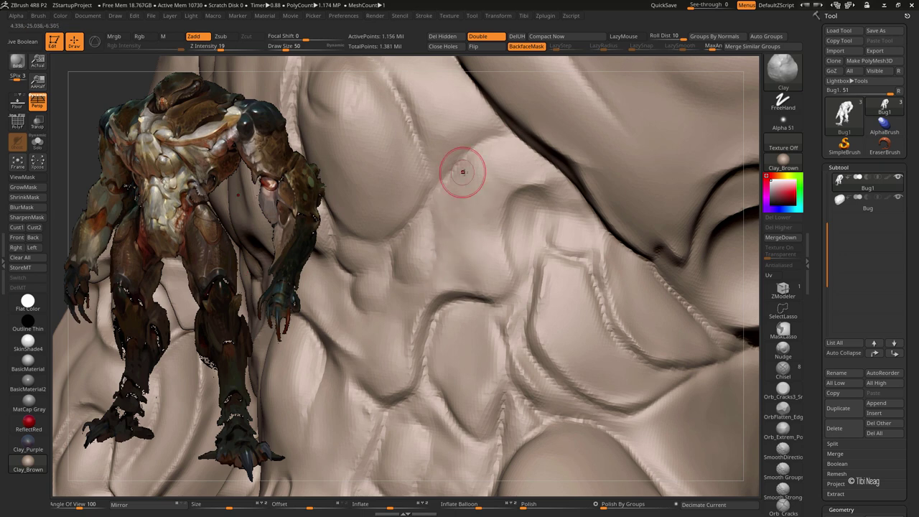
pyautogui.press('[')
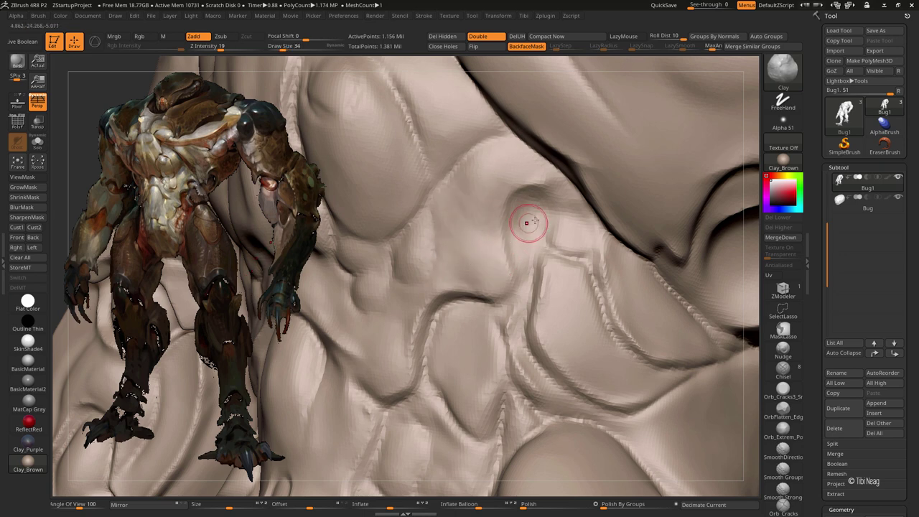
# Switch between DamStandard and Move while zooming out to check the whole figure
pyautogui.press('b')
pyautogui.press('d')
pyautogui.press('s')
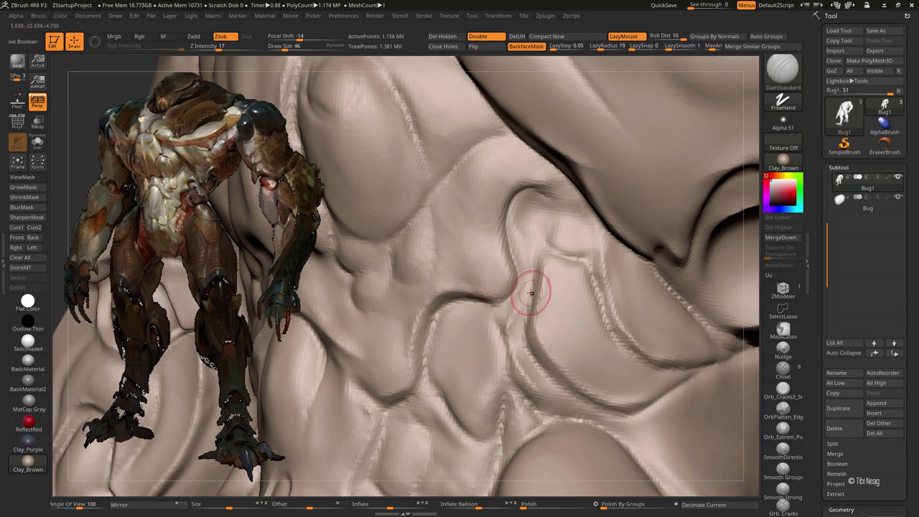
pyautogui.moveTo(504, 324); pyautogui.dragTo(455, 327, button='right')
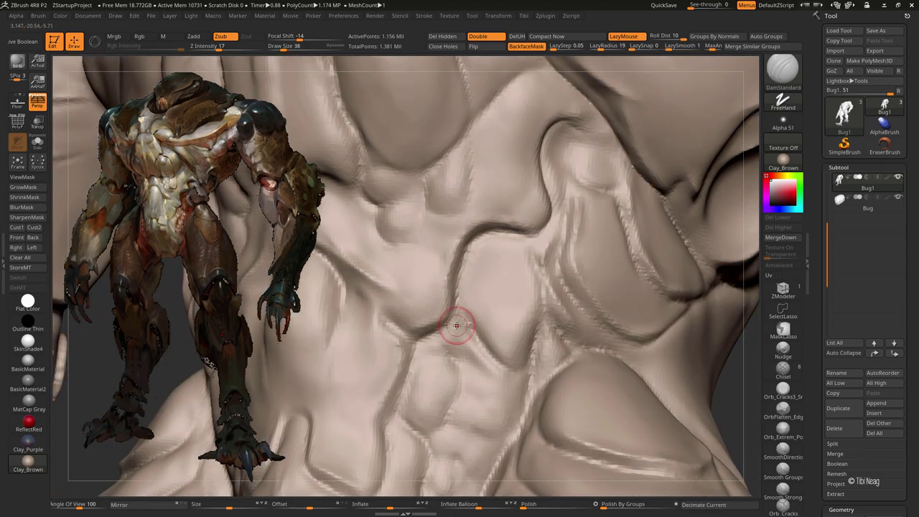
pyautogui.press('b')
pyautogui.press('m')
pyautogui.press('v')
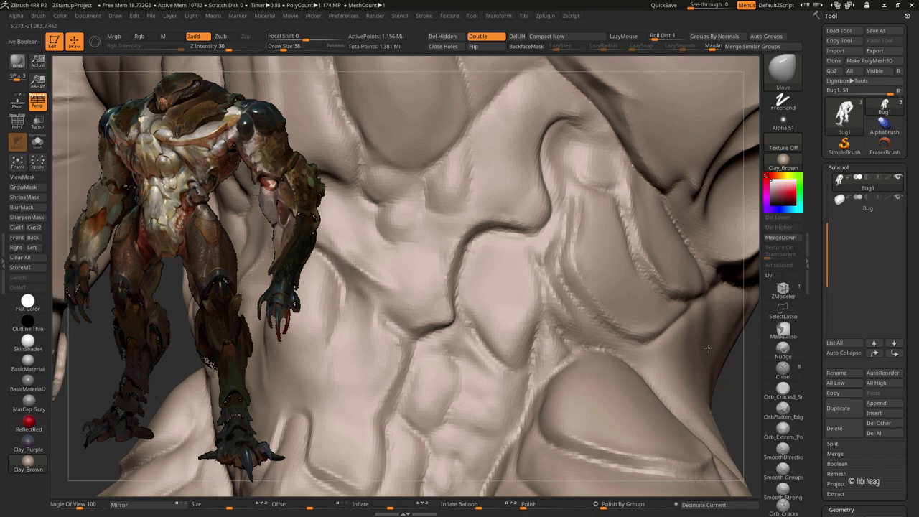
pyautogui.moveTo(522, 260)
pyautogui.keyDown('alt'); pyautogui.mouseDown(button='right')
pyautogui.moveTo(522, 302)
pyautogui.moveTo(523, 211)
pyautogui.mouseUp(button='right'); pyautogui.keyUp('alt')
# Fill the torso groove with the Clay brush
pyautogui.press('b')
pyautogui.press('c')
pyautogui.press('l')
pyautogui.moveTo(539, 208)
pyautogui.mouseDown()
pyautogui.moveTo(521, 189)
pyautogui.moveTo(563, 205)
pyautogui.mouseUp()
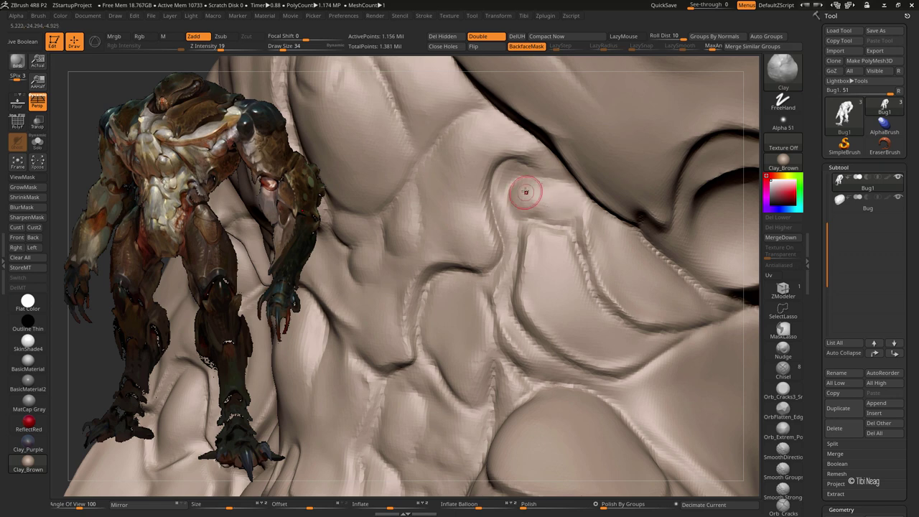
# Carve and deepen several new creases along the torso fold with DamStandard
pyautogui.press('b')
pyautogui.press('d')
pyautogui.press('s')
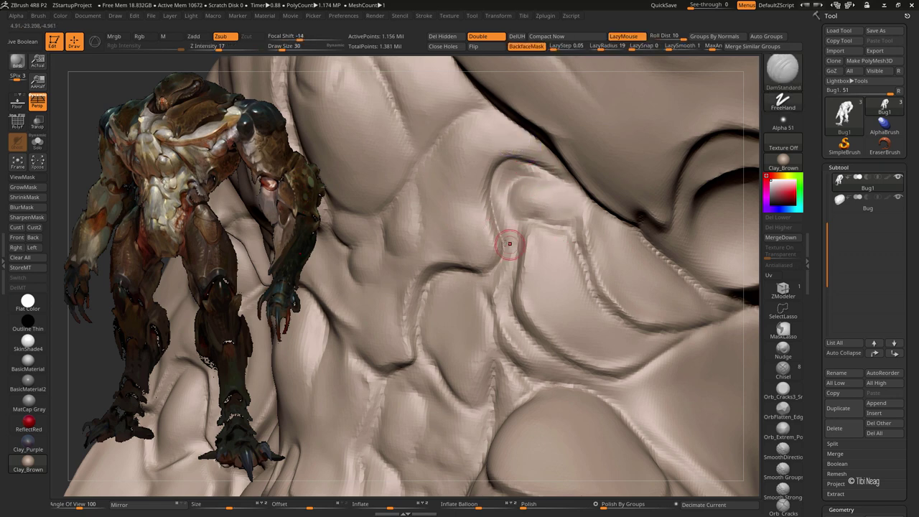
pyautogui.moveTo(510, 242)
pyautogui.mouseDown(button='right')
pyautogui.moveTo(549, 177)
pyautogui.moveTo(513, 198)
pyautogui.moveTo(503, 250)
pyautogui.moveTo(506, 203)
pyautogui.moveTo(466, 209)
pyautogui.moveTo(459, 183)
pyautogui.mouseUp(button='right')
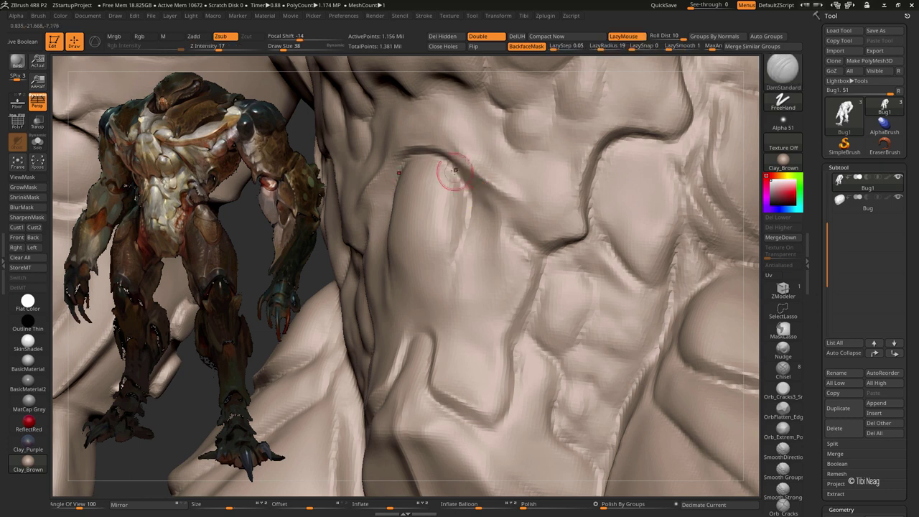
pyautogui.moveTo(473, 190); pyautogui.dragTo(416, 146)
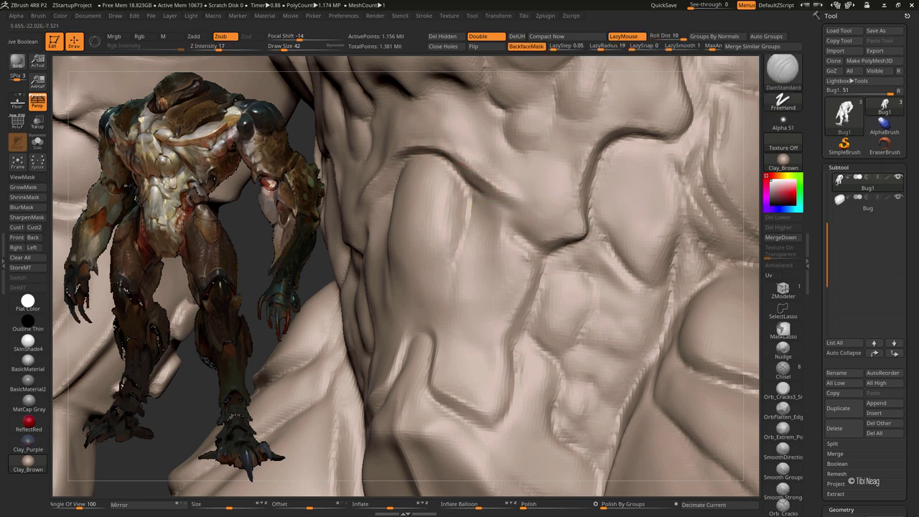
pyautogui.moveTo(516, 241); pyautogui.dragTo(558, 248)
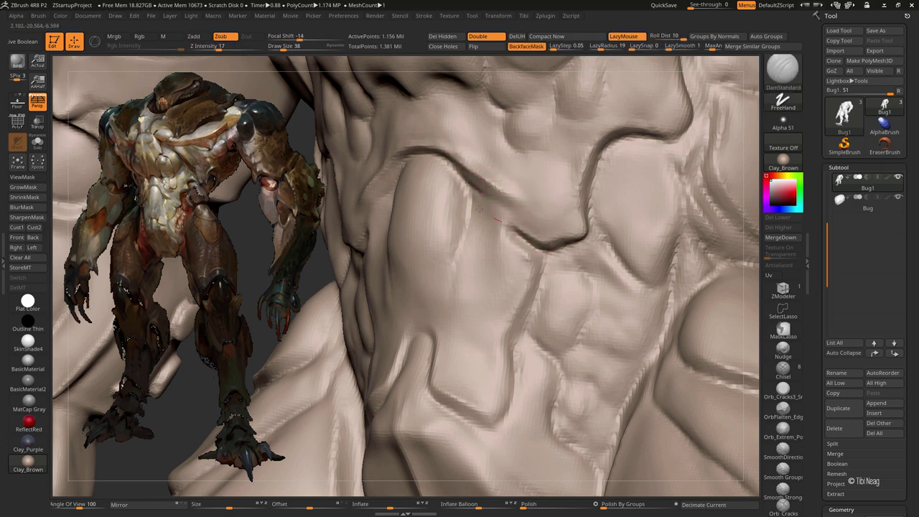
pyautogui.press('shift')
pyautogui.moveTo(474, 300)
pyautogui.mouseDown()
pyautogui.moveTo(436, 209)
pyautogui.moveTo(416, 209)
pyautogui.moveTo(446, 180)
pyautogui.mouseUp()
pyautogui.moveTo(387, 198)
pyautogui.mouseDown()
pyautogui.moveTo(418, 198)
pyautogui.moveTo(481, 236)
pyautogui.mouseUp()
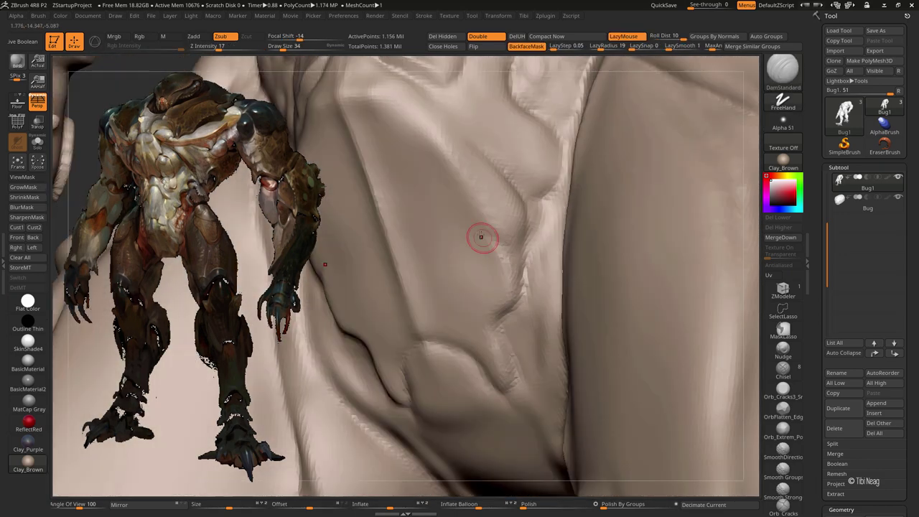
# Carve a symmetric groove into the chest, then turn to a frontal view of torso and legs
pyautogui.moveTo(522, 250)
pyautogui.mouseDown(button='right')
pyautogui.moveTo(472, 188)
pyautogui.moveTo(520, 352)
pyautogui.moveTo(500, 359)
pyautogui.moveTo(430, 205)
pyautogui.mouseUp(button='right')
pyautogui.moveTo(398, 147); pyautogui.dragTo(433, 243)
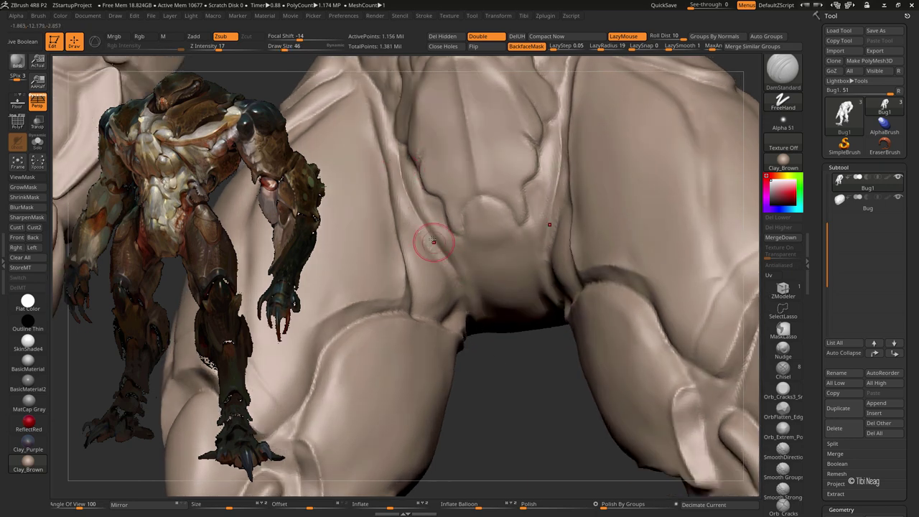
pyautogui.press('b')
pyautogui.press('h')
pyautogui.press('p')
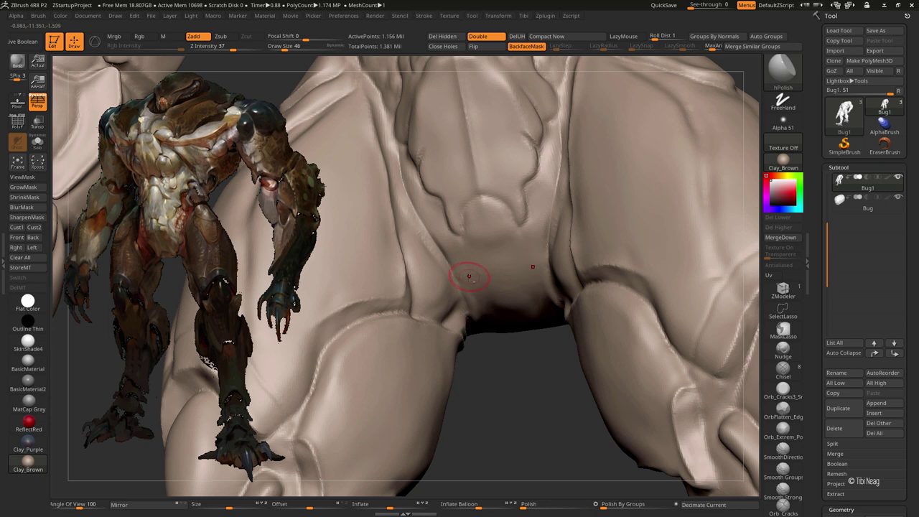
pyautogui.moveTo(485, 286); pyautogui.dragTo(503, 249, button='right')
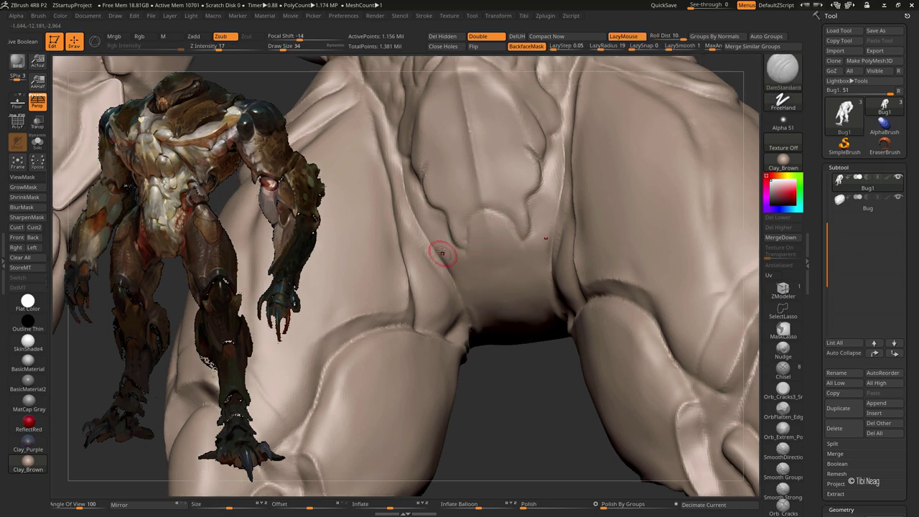
pyautogui.moveTo(436, 256); pyautogui.dragTo(416, 248, button='right')
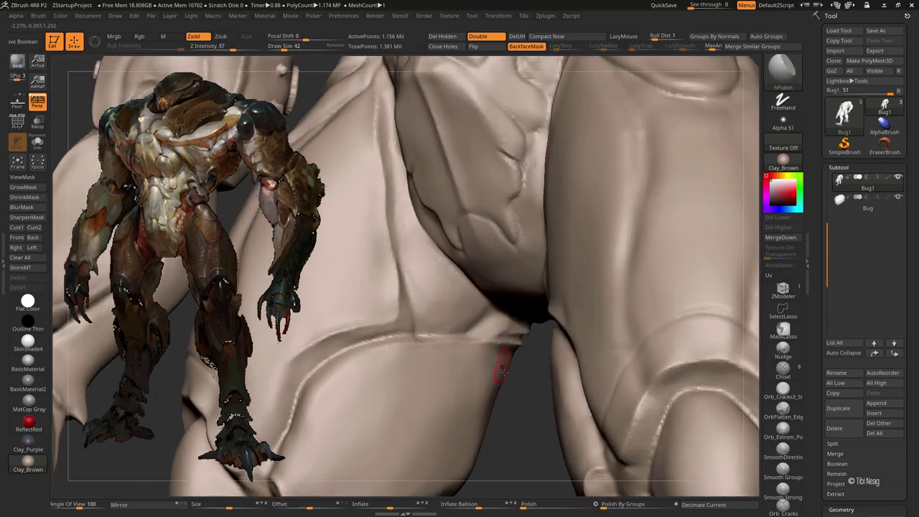
pyautogui.moveTo(502, 367)
pyautogui.mouseDown(button='right')
pyautogui.moveTo(490, 406)
pyautogui.moveTo(455, 421)
pyautogui.moveTo(492, 423)
pyautogui.moveTo(476, 375)
pyautogui.moveTo(523, 376)
pyautogui.moveTo(488, 378)
pyautogui.moveTo(439, 344)
pyautogui.mouseUp(button='right')
# Smooth the crotch area with a larger hPolish brush after framing it close up
pyautogui.press('b')
pyautogui.press('m')
pyautogui.press('v')
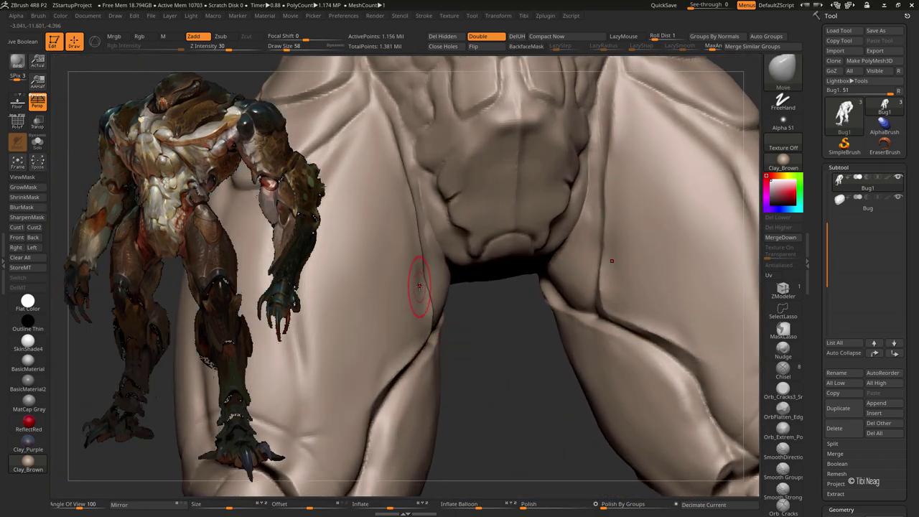
pyautogui.moveTo(490, 367)
pyautogui.mouseDown(button='right')
pyautogui.moveTo(420, 311)
pyautogui.moveTo(521, 394)
pyautogui.moveTo(490, 359)
pyautogui.moveTo(546, 275)
pyautogui.mouseUp(button='right')
pyautogui.press('b')
pyautogui.press('h')
pyautogui.press('p')
pyautogui.press('b')
pyautogui.press('m')
pyautogui.press('v')
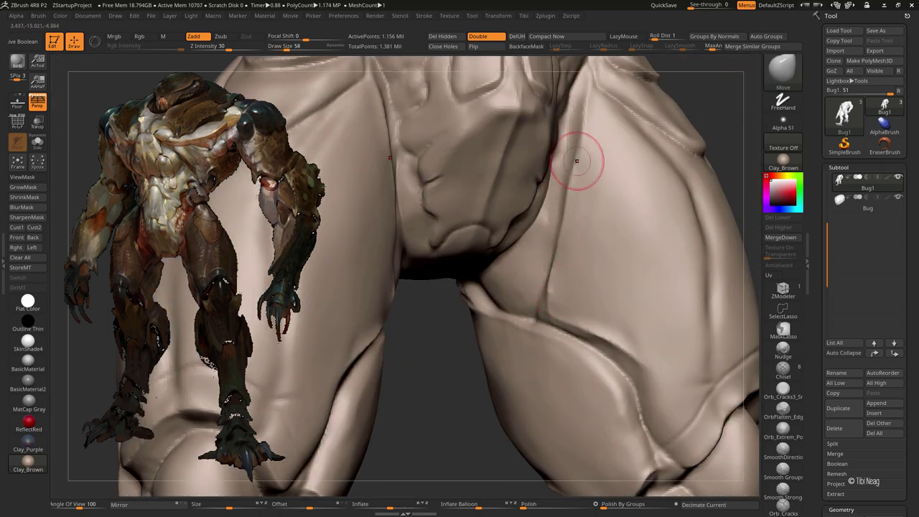
pyautogui.moveTo(456, 418)
pyautogui.mouseDown(button='right')
pyautogui.moveTo(526, 353)
pyautogui.moveTo(441, 253)
pyautogui.moveTo(430, 273)
pyautogui.mouseUp(button='right')
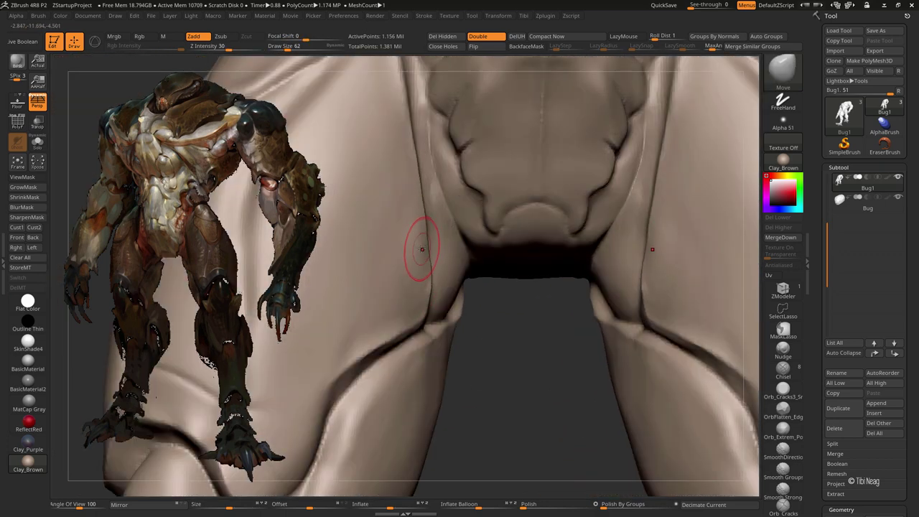
pyautogui.press('b')
pyautogui.press('h')
pyautogui.press('p')
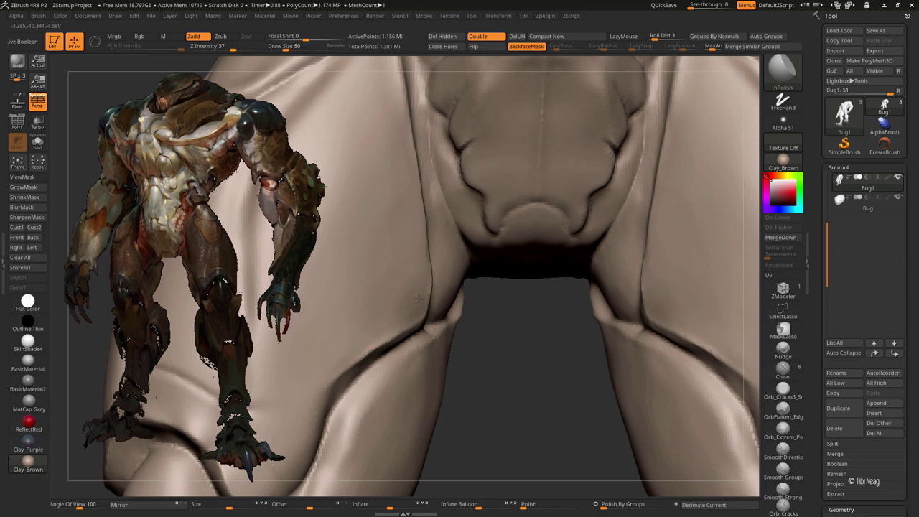
pyautogui.moveTo(385, 163); pyautogui.dragTo(513, 402, button='right')
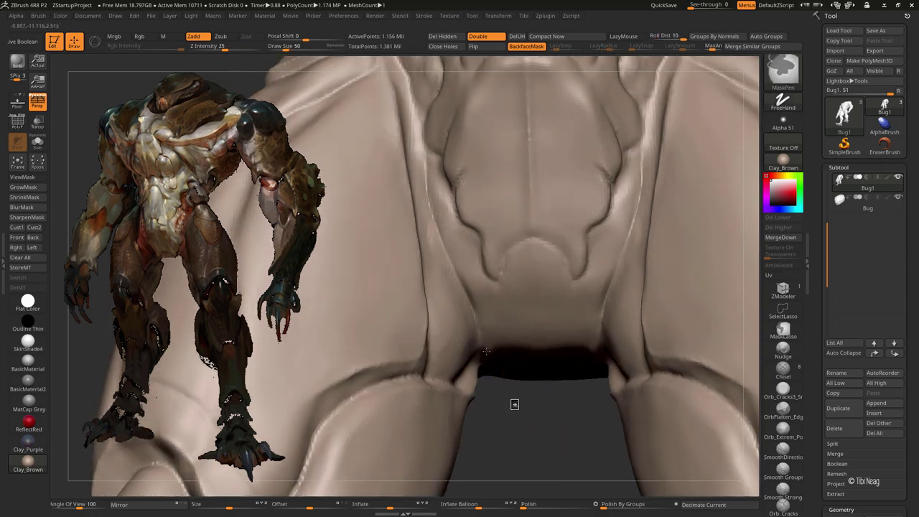
# Switch back to DamStandard and frame the whole model with F
pyautogui.press('b')
pyautogui.press('d')
pyautogui.press('s')
pyautogui.press('f')
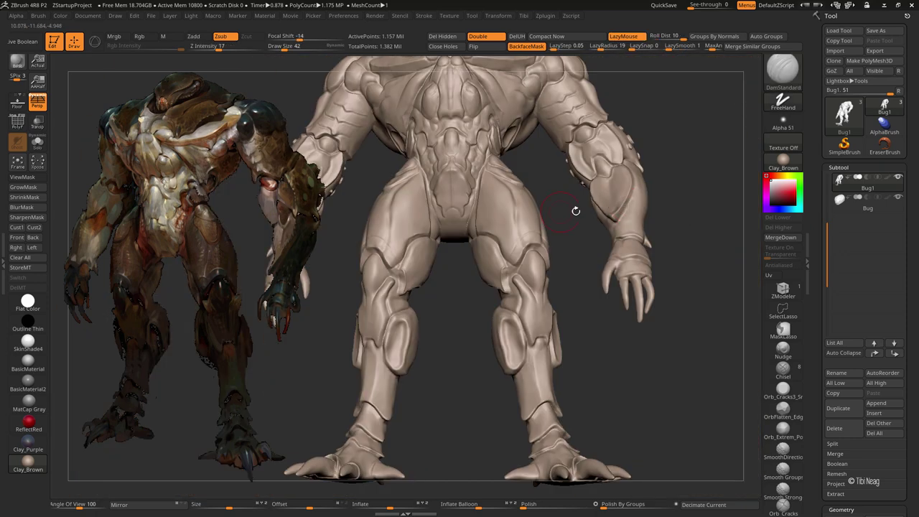
pyautogui.moveTo(574, 207); pyautogui.dragTo(717, 135, button='right')
# Rename the subtools to Head and Body and make Body the active subtool
pyautogui.click(867, 222)
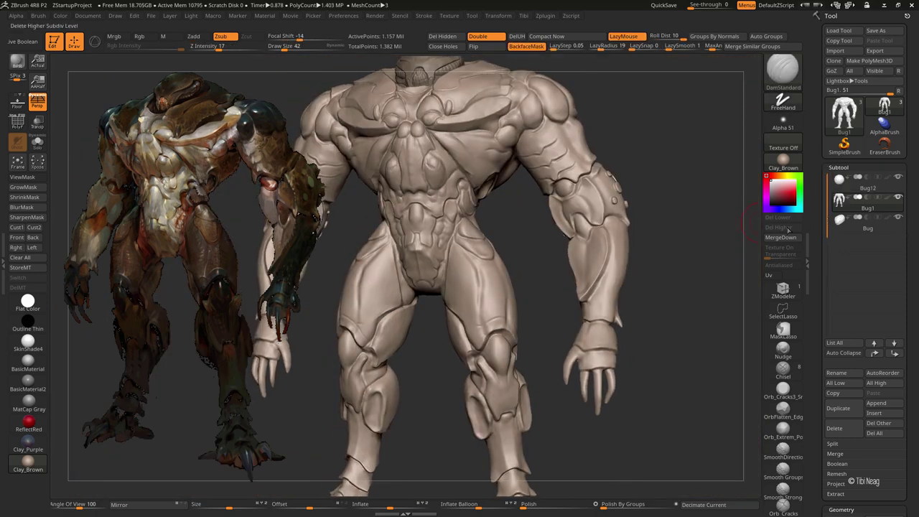
pyautogui.click(835, 373)
pyautogui.write('Head')
pyautogui.press('Return')
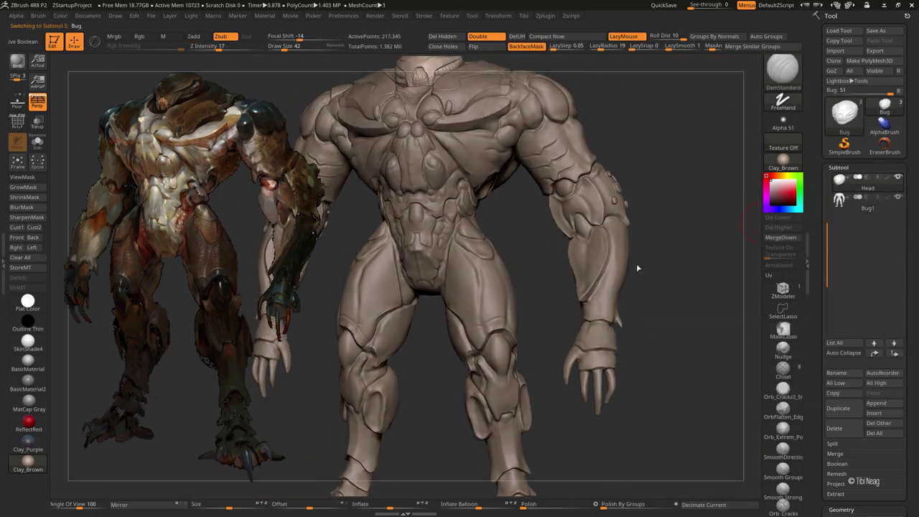
pyautogui.click(853, 207)
pyautogui.click(838, 372)
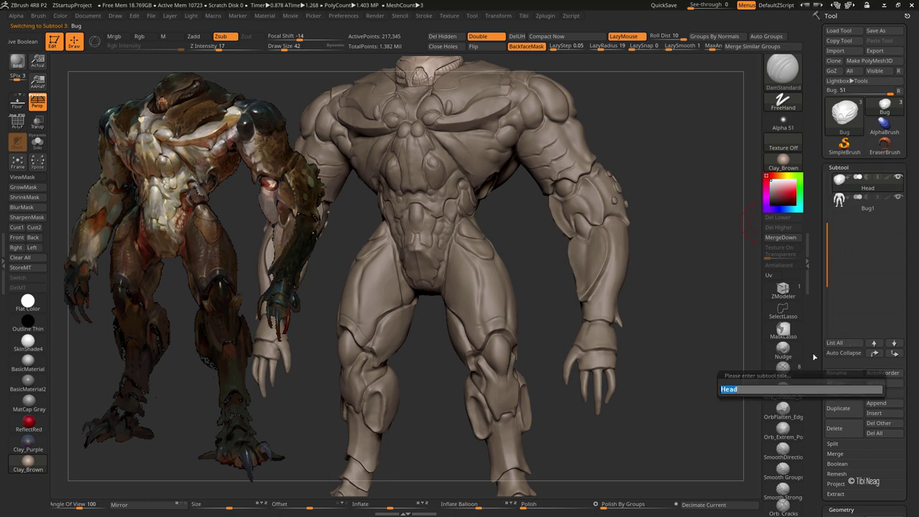
pyautogui.write('y')
pyautogui.press('Return')
pyautogui.click(865, 202)
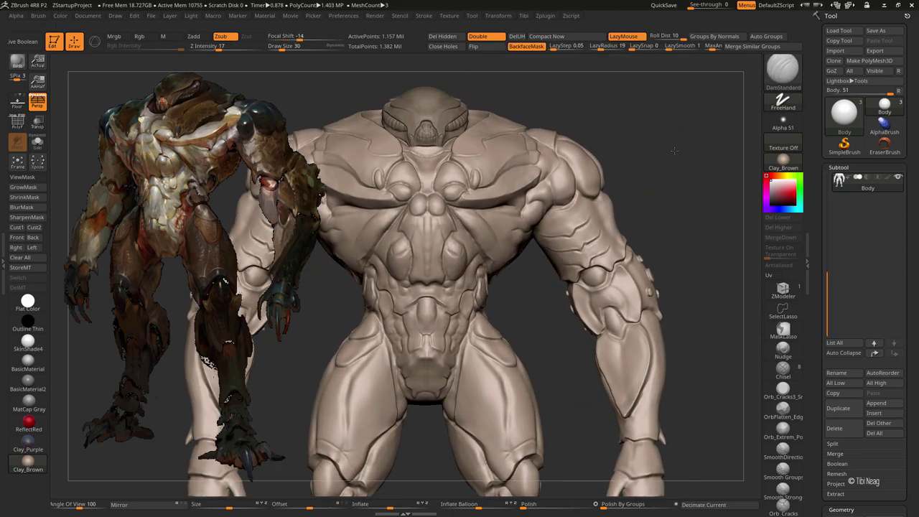
pyautogui.keyDown('ctrl'); pyautogui.click(768, 81); pyautogui.keyUp('ctrl')
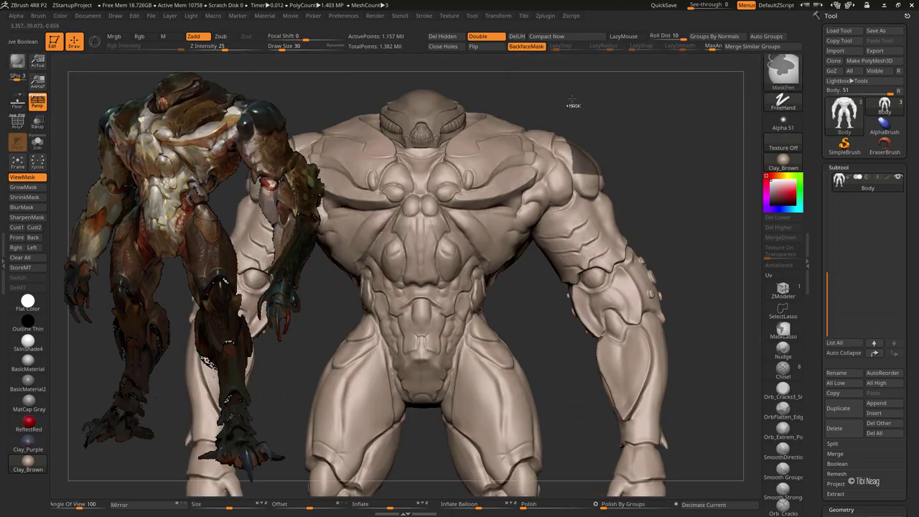
# Lasso-select the arm region and hide the shoulder and attached torso geometry
pyautogui.keyDown('ctrl'); pyautogui.moveTo(588, 84); pyautogui.dragTo(511, 208); pyautogui.keyUp('ctrl')
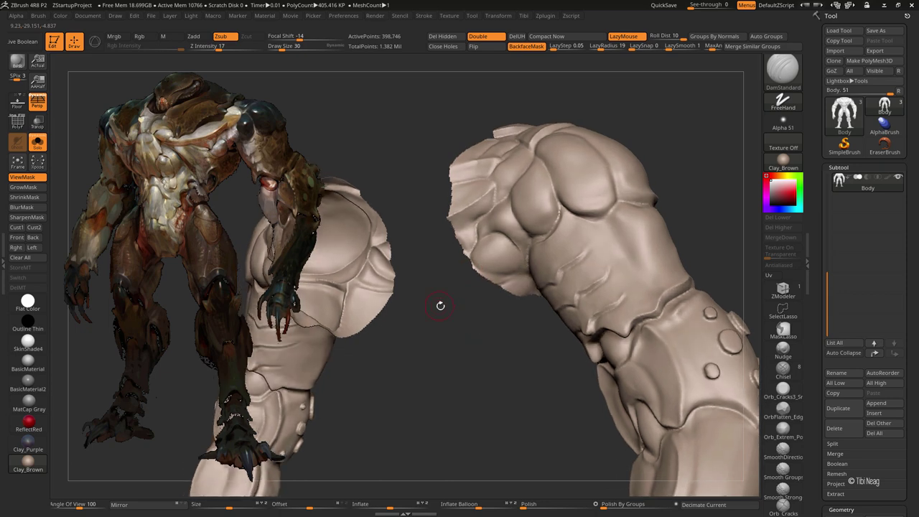
pyautogui.keyDown('ctrl'); pyautogui.keyDown('shift'); pyautogui.moveTo(430, 255); pyautogui.dragTo(459, 222); pyautogui.keyUp('shift'); pyautogui.keyUp('ctrl')
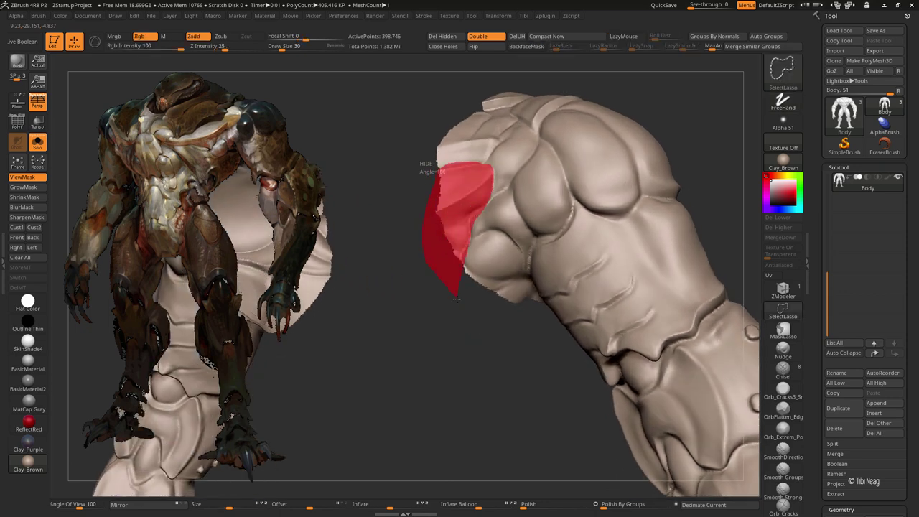
pyautogui.moveTo(456, 298)
pyautogui.keyDown('ctrl'); pyautogui.keyDown('shift'); pyautogui.mouseDown()
pyautogui.moveTo(441, 260)
pyautogui.moveTo(482, 162)
pyautogui.mouseUp(); pyautogui.keyUp('shift'); pyautogui.keyUp('ctrl')
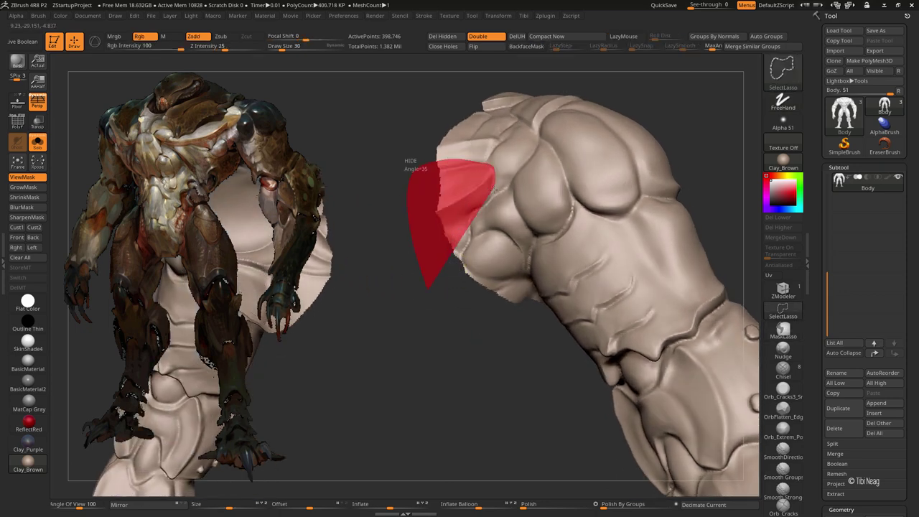
pyautogui.keyDown('ctrl'); pyautogui.keyDown('shift'); pyautogui.moveTo(444, 274); pyautogui.dragTo(439, 273); pyautogui.keyUp('shift'); pyautogui.keyUp('ctrl')
pyautogui.keyDown('ctrl'); pyautogui.keyDown('shift'); pyautogui.moveTo(440, 272); pyautogui.dragTo(456, 316); pyautogui.keyUp('shift'); pyautogui.keyUp('ctrl')
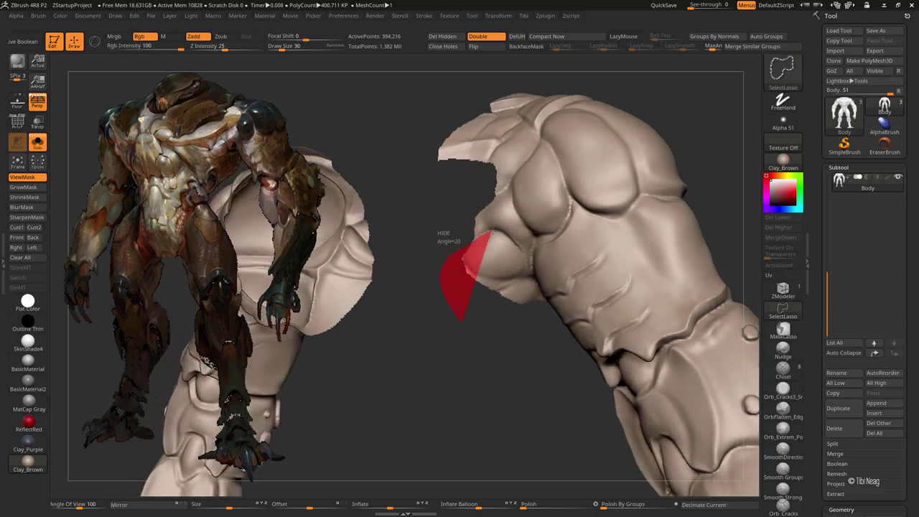
pyautogui.moveTo(490, 231)
pyautogui.keyDown('ctrl'); pyautogui.keyDown('shift'); pyautogui.mouseDown()
pyautogui.moveTo(469, 281)
pyautogui.moveTo(549, 167)
pyautogui.moveTo(617, 127)
pyautogui.mouseUp(); pyautogui.keyUp('shift'); pyautogui.keyUp('ctrl')
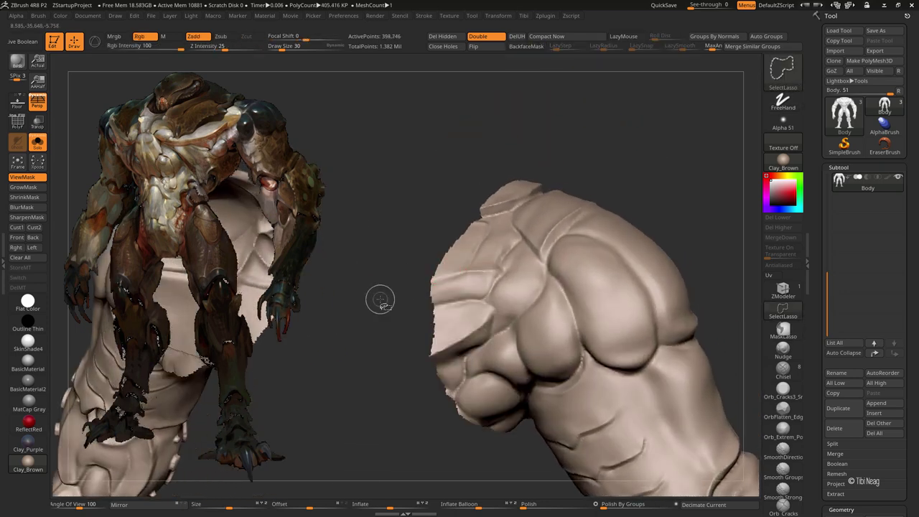
# Hide the remaining torso and shoulder strips until only the two arm pieces remain
pyautogui.moveTo(459, 303)
pyautogui.keyDown('ctrl'); pyautogui.keyDown('shift'); pyautogui.mouseDown()
pyautogui.moveTo(521, 208)
pyautogui.moveTo(503, 212)
pyautogui.mouseUp(); pyautogui.keyUp('shift'); pyautogui.keyUp('ctrl')
pyautogui.keyDown('ctrl'); pyautogui.keyDown('shift'); pyautogui.moveTo(502, 212); pyautogui.dragTo(582, 159); pyautogui.keyUp('shift'); pyautogui.keyUp('ctrl')
pyautogui.moveTo(583, 159)
pyautogui.mouseDown()
pyautogui.moveTo(516, 122)
pyautogui.moveTo(375, 181)
pyautogui.mouseUp()
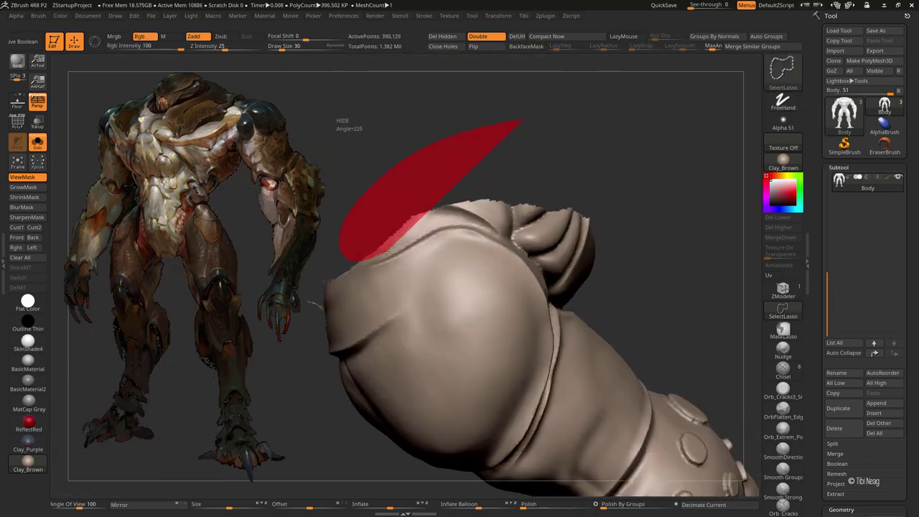
pyautogui.moveTo(344, 257)
pyautogui.keyDown('ctrl'); pyautogui.keyDown('shift'); pyautogui.mouseDown()
pyautogui.moveTo(471, 205)
pyautogui.moveTo(510, 139)
pyautogui.moveTo(430, 148)
pyautogui.moveTo(425, 236)
pyautogui.moveTo(578, 310)
pyautogui.mouseUp(); pyautogui.keyUp('shift'); pyautogui.keyUp('ctrl')
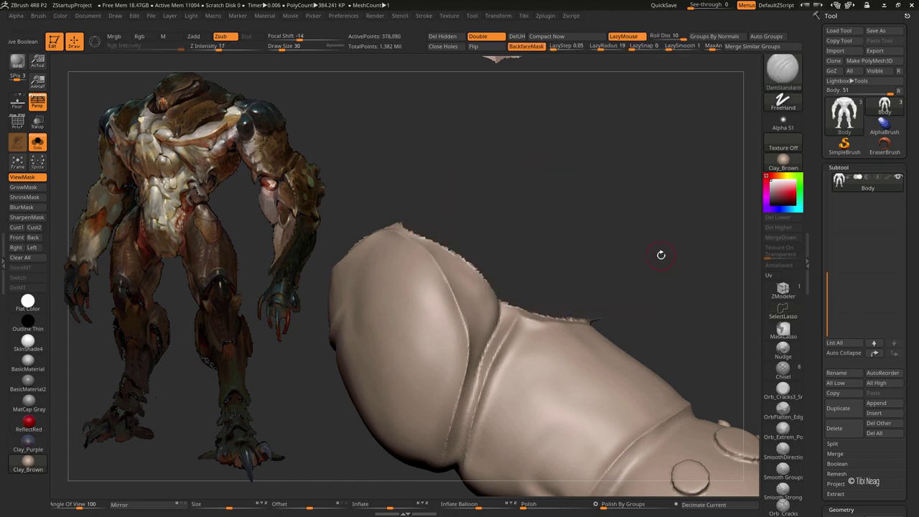
pyautogui.moveTo(660, 254)
pyautogui.mouseDown()
pyautogui.moveTo(564, 208)
pyautogui.moveTo(469, 227)
pyautogui.mouseUp()
pyautogui.moveTo(463, 273)
pyautogui.keyDown('ctrl'); pyautogui.keyDown('shift'); pyautogui.mouseDown()
pyautogui.moveTo(536, 213)
pyautogui.moveTo(591, 230)
pyautogui.moveTo(584, 191)
pyautogui.moveTo(570, 193)
pyautogui.mouseUp(); pyautogui.keyUp('shift'); pyautogui.keyUp('ctrl')
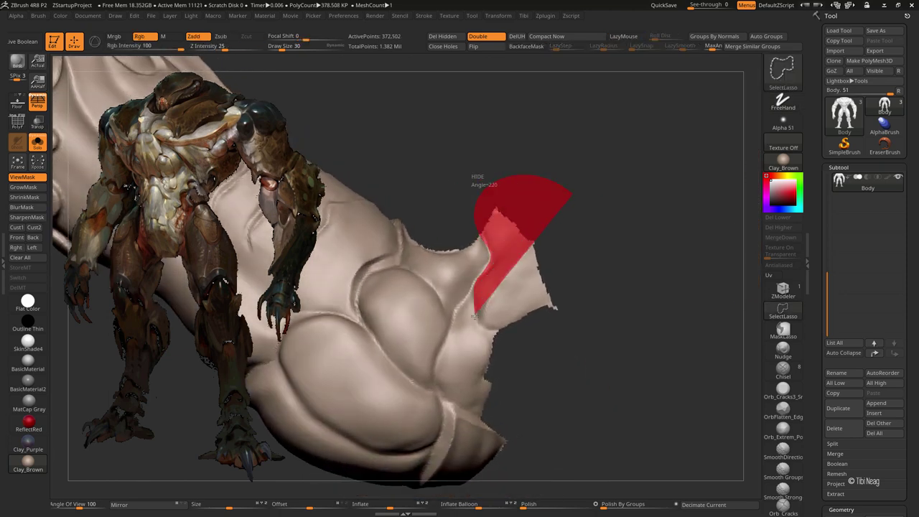
pyautogui.moveTo(487, 267)
pyautogui.keyDown('ctrl'); pyautogui.keyDown('shift'); pyautogui.mouseDown()
pyautogui.moveTo(533, 333)
pyautogui.moveTo(518, 282)
pyautogui.moveTo(531, 237)
pyautogui.mouseUp(); pyautogui.keyUp('shift'); pyautogui.keyUp('ctrl')
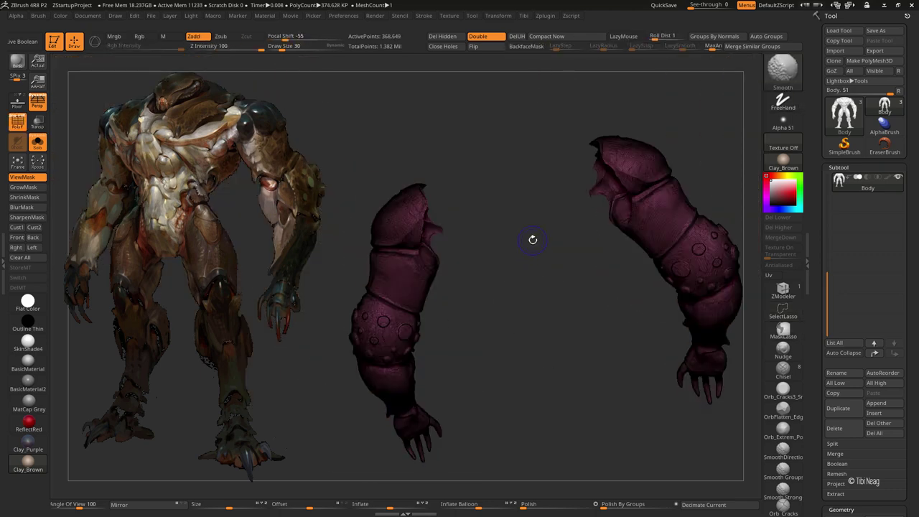
# Unhide the whole body, turn it to face front, and lasso-select just the legs
pyautogui.keyDown('ctrl'); pyautogui.keyDown('shift'); pyautogui.click(498, 131); pyautogui.keyUp('shift'); pyautogui.keyUp('ctrl')
pyautogui.moveTo(498, 132); pyautogui.dragTo(555, 232)
pyautogui.keyDown('ctrl'); pyautogui.moveTo(555, 232); pyautogui.dragTo(648, 254, button='right'); pyautogui.keyUp('ctrl')
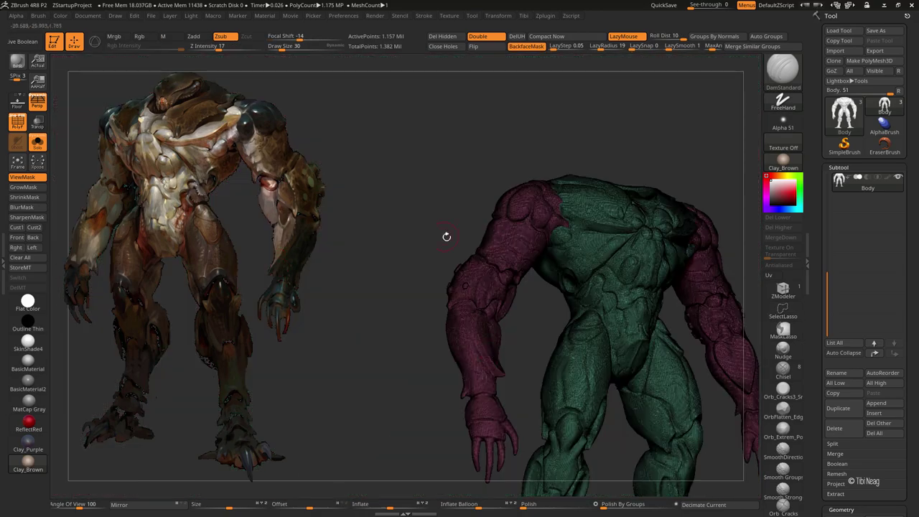
pyautogui.moveTo(445, 236); pyautogui.dragTo(346, 179)
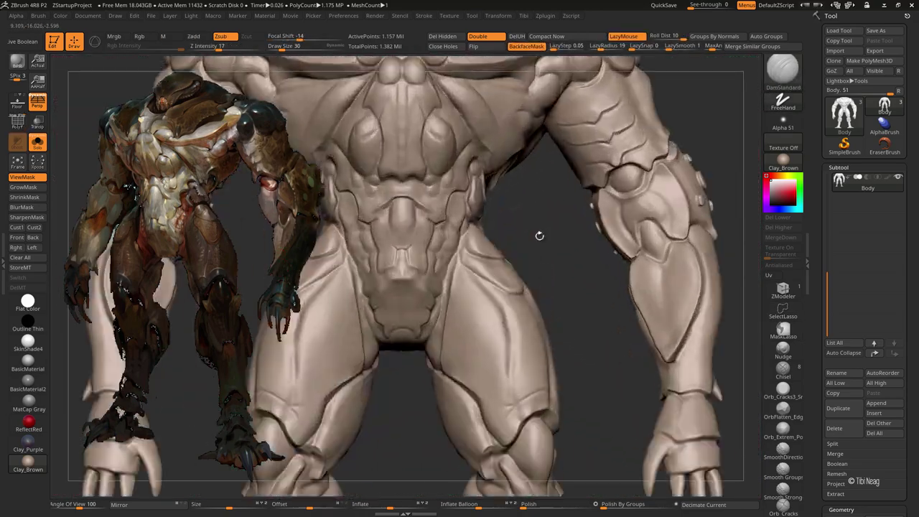
pyautogui.keyDown('ctrl'); pyautogui.keyDown('shift'); pyautogui.moveTo(470, 176); pyautogui.dragTo(495, 337); pyautogui.keyUp('shift'); pyautogui.keyUp('ctrl')
pyautogui.keyDown('alt'); pyautogui.moveTo(579, 404); pyautogui.dragTo(452, 362); pyautogui.keyUp('alt')
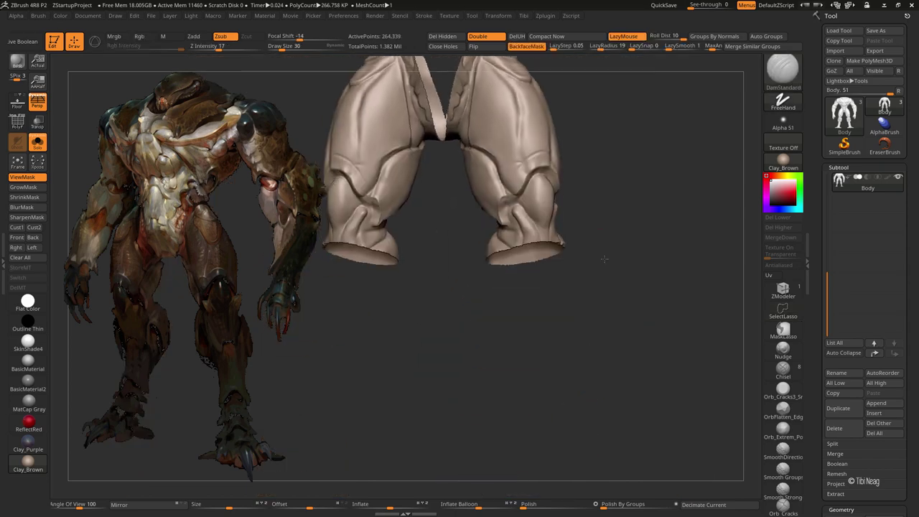
pyautogui.keyDown('ctrl'); pyautogui.keyDown('shift'); pyautogui.click(452, 363); pyautogui.keyUp('shift'); pyautogui.keyUp('ctrl')
pyautogui.moveTo(502, 208)
pyautogui.keyDown('ctrl'); pyautogui.keyDown('alt'); pyautogui.keyDown('shift'); pyautogui.mouseDown()
pyautogui.moveTo(637, 361)
pyautogui.moveTo(592, 247)
pyautogui.moveTo(528, 180)
pyautogui.moveTo(465, 159)
pyautogui.mouseUp(); pyautogui.keyUp('shift'); pyautogui.keyUp('alt'); pyautogui.keyUp('ctrl')
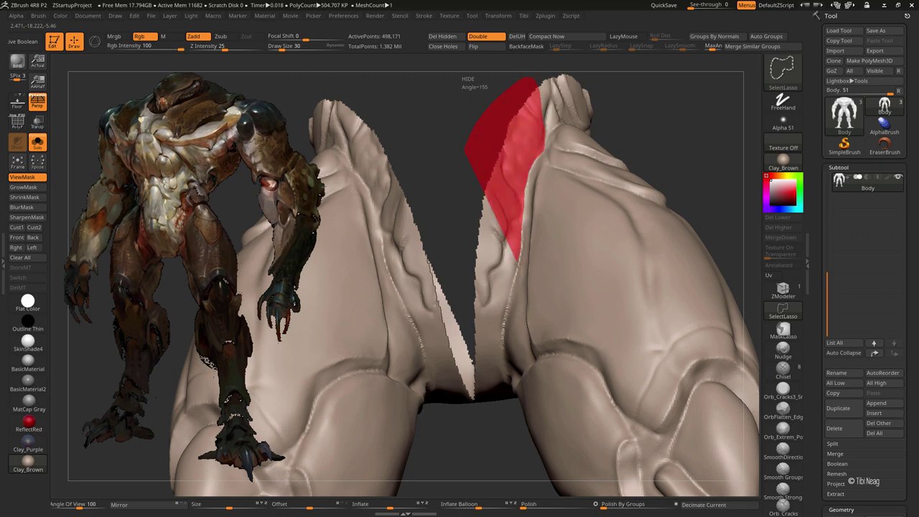
# Hide the mesh above the legs, along the inner thighs and at the hips
pyautogui.moveTo(500, 330)
pyautogui.keyDown('ctrl'); pyautogui.keyDown('shift'); pyautogui.mouseDown()
pyautogui.moveTo(495, 337)
pyautogui.moveTo(460, 136)
pyautogui.moveTo(503, 132)
pyautogui.mouseUp(); pyautogui.keyUp('shift'); pyautogui.keyUp('ctrl')
pyautogui.keyDown('ctrl'); pyautogui.keyDown('shift'); pyautogui.moveTo(522, 287); pyautogui.dragTo(502, 137); pyautogui.keyUp('shift'); pyautogui.keyUp('ctrl')
pyautogui.moveTo(502, 136)
pyautogui.mouseDown()
pyautogui.moveTo(463, 190)
pyautogui.moveTo(476, 308)
pyautogui.moveTo(459, 198)
pyautogui.moveTo(440, 251)
pyautogui.moveTo(493, 242)
pyautogui.moveTo(502, 212)
pyautogui.mouseUp()
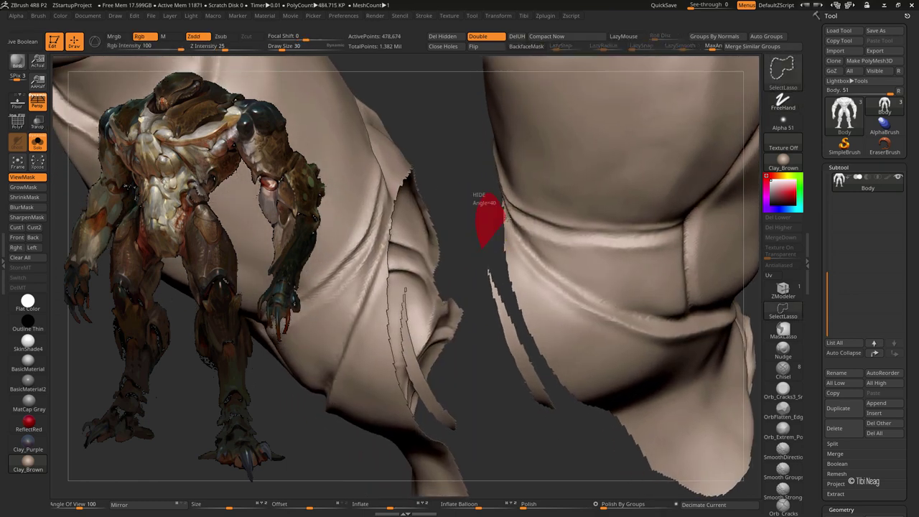
pyautogui.moveTo(568, 286)
pyautogui.keyDown('ctrl'); pyautogui.keyDown('shift'); pyautogui.mouseDown()
pyautogui.moveTo(675, 416)
pyautogui.moveTo(488, 260)
pyautogui.mouseUp(); pyautogui.keyUp('shift'); pyautogui.keyUp('ctrl')
pyautogui.moveTo(400, 209)
pyautogui.keyDown('ctrl'); pyautogui.keyDown('shift'); pyautogui.mouseDown()
pyautogui.moveTo(451, 380)
pyautogui.moveTo(581, 289)
pyautogui.moveTo(522, 366)
pyautogui.mouseUp(); pyautogui.keyUp('shift'); pyautogui.keyUp('ctrl')
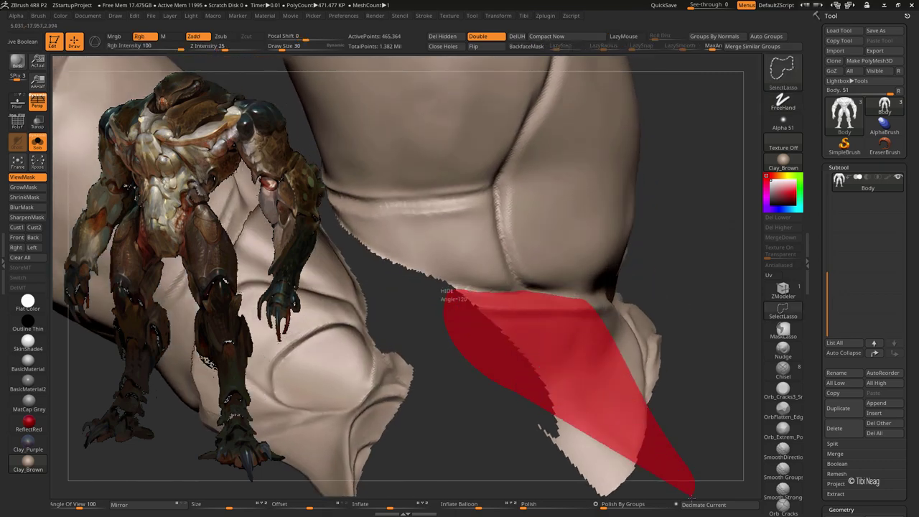
pyautogui.moveTo(514, 389)
pyautogui.keyDown('ctrl'); pyautogui.keyDown('shift'); pyautogui.mouseDown()
pyautogui.moveTo(656, 369)
pyautogui.moveTo(587, 387)
pyautogui.moveTo(601, 224)
pyautogui.mouseUp(); pyautogui.keyUp('shift'); pyautogui.keyUp('ctrl')
pyautogui.keyDown('ctrl'); pyautogui.keyDown('shift'); pyautogui.moveTo(601, 224); pyautogui.dragTo(537, 225); pyautogui.keyUp('shift'); pyautogui.keyUp('ctrl')
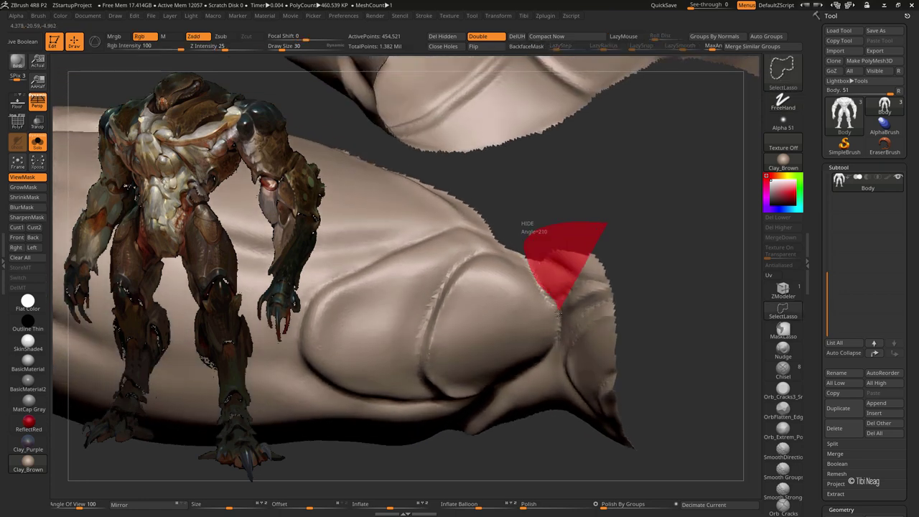
pyautogui.moveTo(559, 310)
pyautogui.keyDown('ctrl'); pyautogui.keyDown('shift'); pyautogui.mouseDown()
pyautogui.moveTo(613, 308)
pyautogui.moveTo(516, 363)
pyautogui.moveTo(674, 368)
pyautogui.moveTo(563, 171)
pyautogui.moveTo(508, 242)
pyautogui.mouseUp(); pyautogui.keyUp('shift'); pyautogui.keyUp('ctrl')
pyautogui.keyDown('ctrl'); pyautogui.keyDown('shift'); pyautogui.moveTo(412, 352); pyautogui.dragTo(599, 215); pyautogui.keyUp('shift'); pyautogui.keyUp('ctrl')
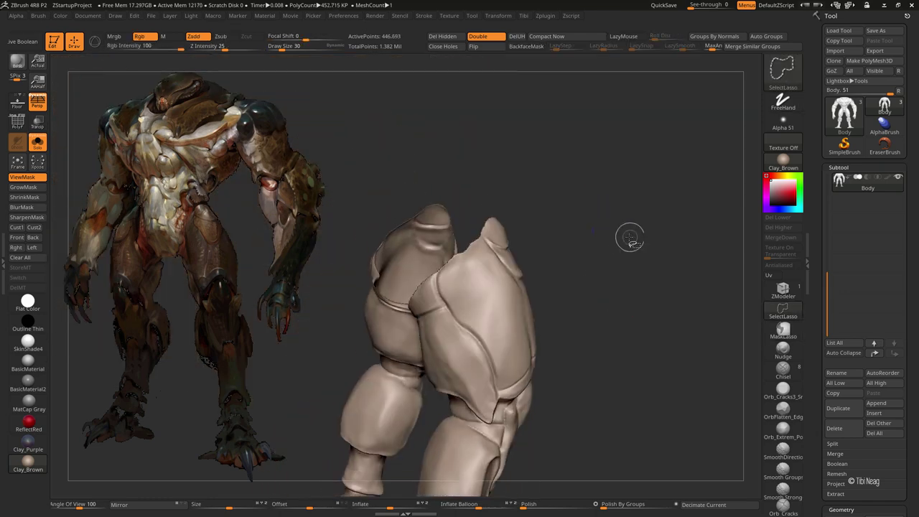
# Turn on Polyframe to check the polygroups and orbit around the head piece
pyautogui.hotkey('shift', 'f')
pyautogui.moveTo(703, 215)
pyautogui.mouseDown()
pyautogui.moveTo(564, 257)
pyautogui.moveTo(601, 306)
pyautogui.moveTo(668, 277)
pyautogui.moveTo(624, 290)
pyautogui.mouseUp()
pyautogui.moveTo(628, 331)
pyautogui.mouseDown()
pyautogui.moveTo(664, 338)
pyautogui.moveTo(699, 156)
pyautogui.mouseUp()
# Turn off polygroup colours, cycle visibility between arms, torso and legs, then show the full body from the front
pyautogui.keyDown('ctrl'); pyautogui.keyDown('shift'); pyautogui.click(699, 156); pyautogui.keyUp('shift'); pyautogui.keyUp('ctrl')
pyautogui.hotkey('shift', 'f')
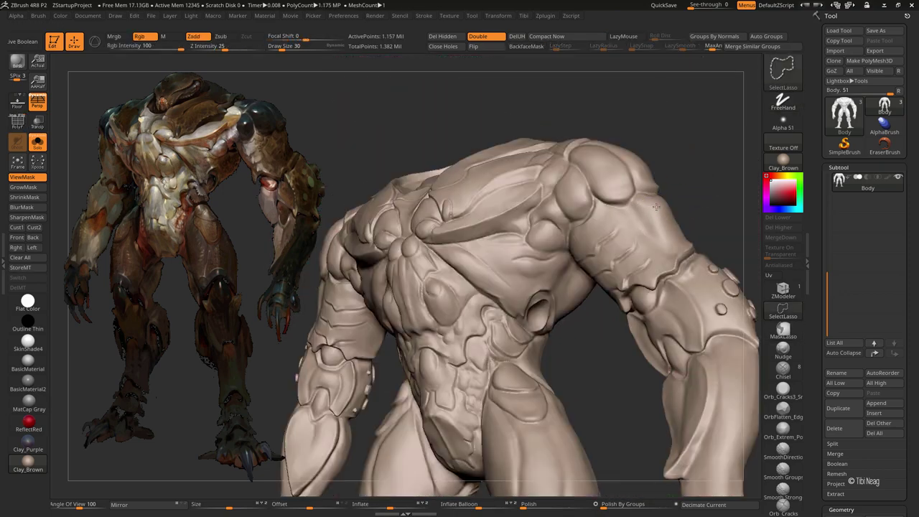
pyautogui.keyDown('ctrl'); pyautogui.keyDown('shift'); pyautogui.click(669, 209); pyautogui.keyUp('shift'); pyautogui.keyUp('ctrl')
pyautogui.keyDown('ctrl'); pyautogui.keyDown('shift'); pyautogui.click(711, 175); pyautogui.keyUp('shift'); pyautogui.keyUp('ctrl')
pyautogui.keyDown('ctrl'); pyautogui.keyDown('shift'); pyautogui.click(514, 387); pyautogui.keyUp('shift'); pyautogui.keyUp('ctrl')
pyautogui.keyDown('ctrl'); pyautogui.keyDown('shift'); pyautogui.click(601, 381); pyautogui.keyUp('shift'); pyautogui.keyUp('ctrl')
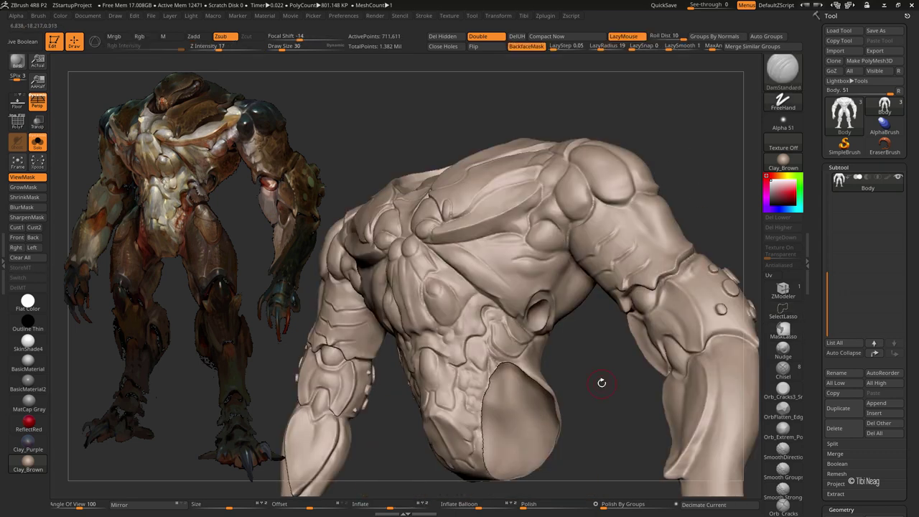
pyautogui.keyDown('ctrl'); pyautogui.keyDown('shift'); pyautogui.click(601, 382); pyautogui.keyUp('shift'); pyautogui.keyUp('ctrl')
pyautogui.keyDown('ctrl'); pyautogui.keyDown('shift'); pyautogui.click(646, 302); pyautogui.keyUp('shift'); pyautogui.keyUp('ctrl')
pyautogui.moveTo(646, 301); pyautogui.dragTo(691, 222)
pyautogui.keyDown('ctrl'); pyautogui.keyDown('shift'); pyautogui.click(691, 223); pyautogui.keyUp('shift'); pyautogui.keyUp('ctrl')
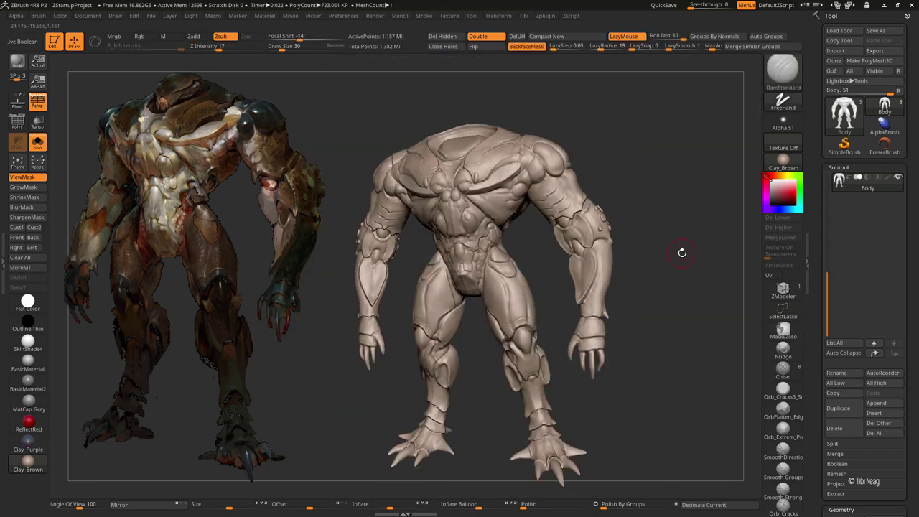
pyautogui.moveTo(678, 254); pyautogui.dragTo(738, 311)
# Split the body into separate subtools by group and move Body2 down one slot
pyautogui.click(832, 442)
pyautogui.click(881, 453)
pyautogui.click(755, 475)
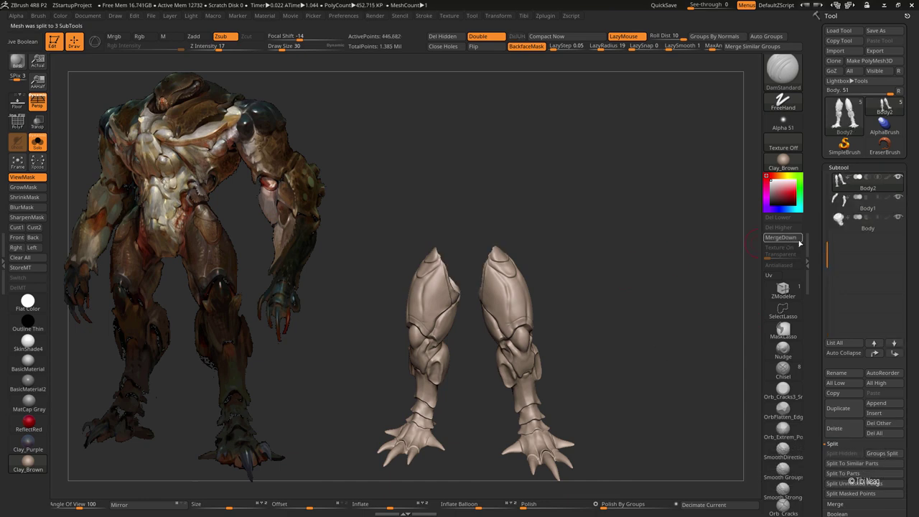
pyautogui.click(894, 353)
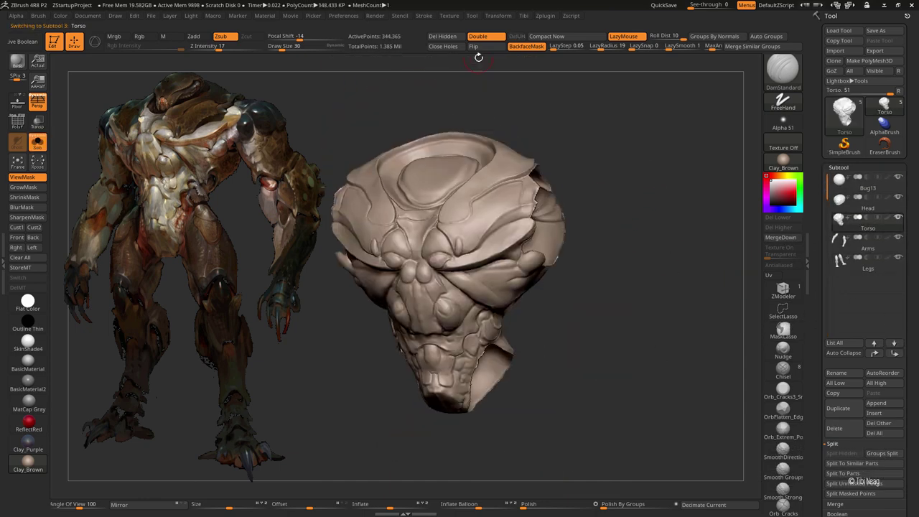
# Make the Arms subtool active and orbit around its smoothed shoulder opening and armored outer side
pyautogui.moveTo(603, 119); pyautogui.dragTo(614, 165)
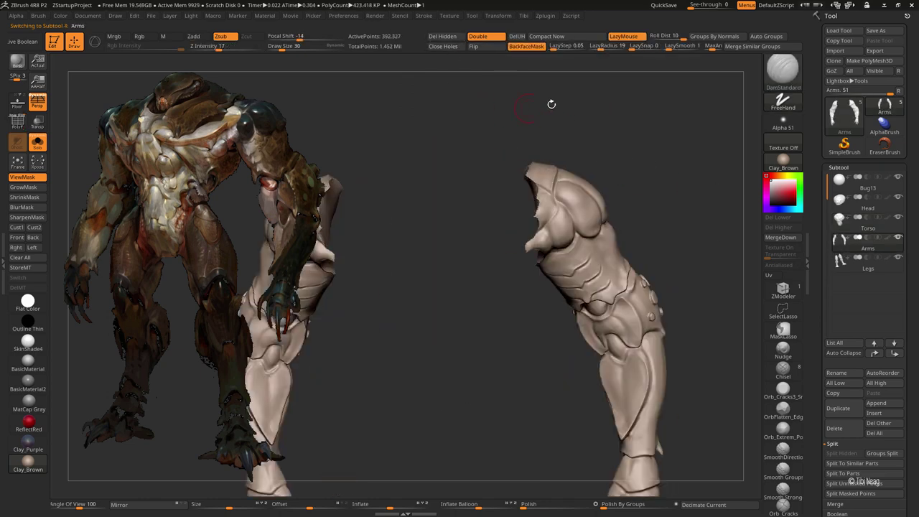
pyautogui.moveTo(633, 106); pyautogui.dragTo(609, 133)
pyautogui.hotkey('alt', 'Down')
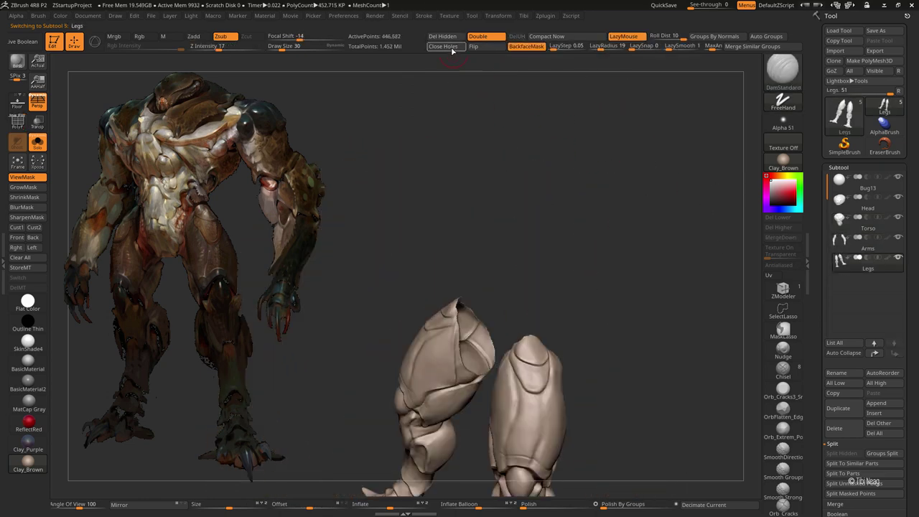
pyautogui.moveTo(529, 175)
pyautogui.mouseDown()
pyautogui.moveTo(675, 237)
pyautogui.moveTo(524, 238)
pyautogui.moveTo(607, 289)
pyautogui.mouseUp()
pyautogui.hotkey('alt', 'Up')
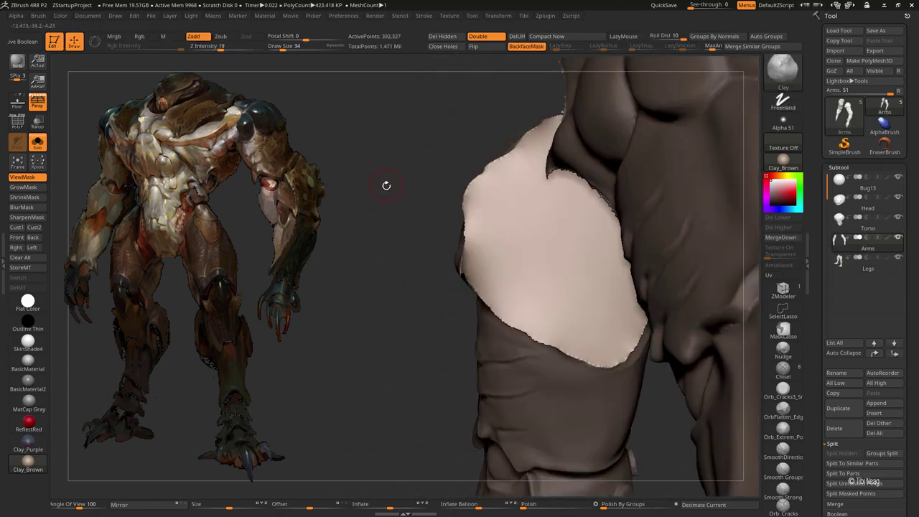
pyautogui.moveTo(473, 216); pyautogui.dragTo(692, 291)
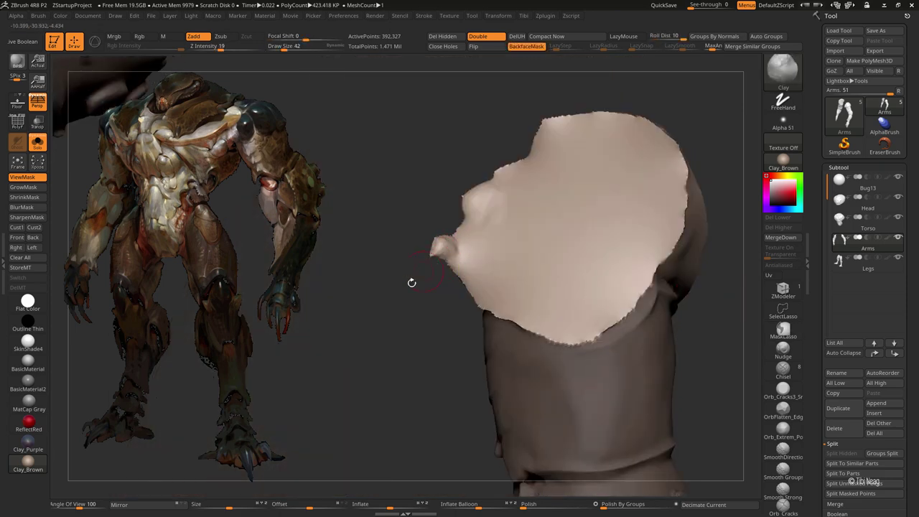
pyautogui.moveTo(412, 282); pyautogui.dragTo(449, 245)
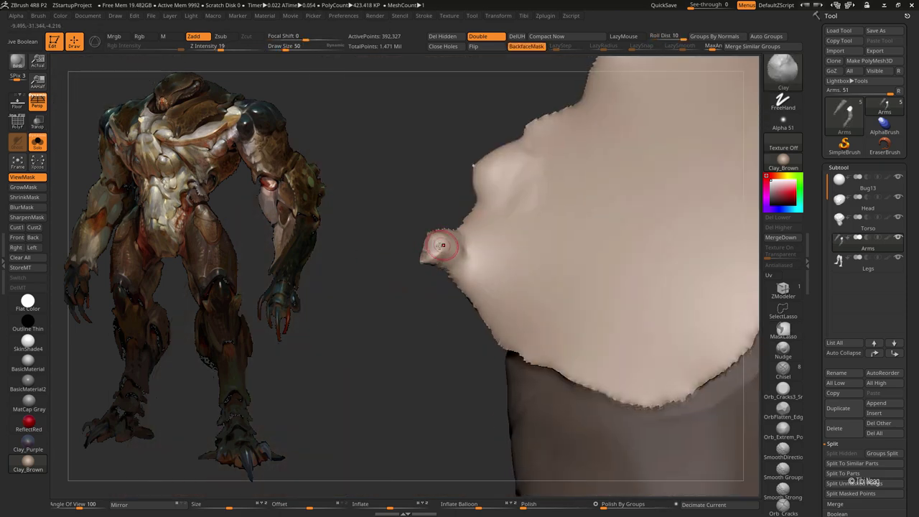
pyautogui.moveTo(416, 302); pyautogui.dragTo(474, 240)
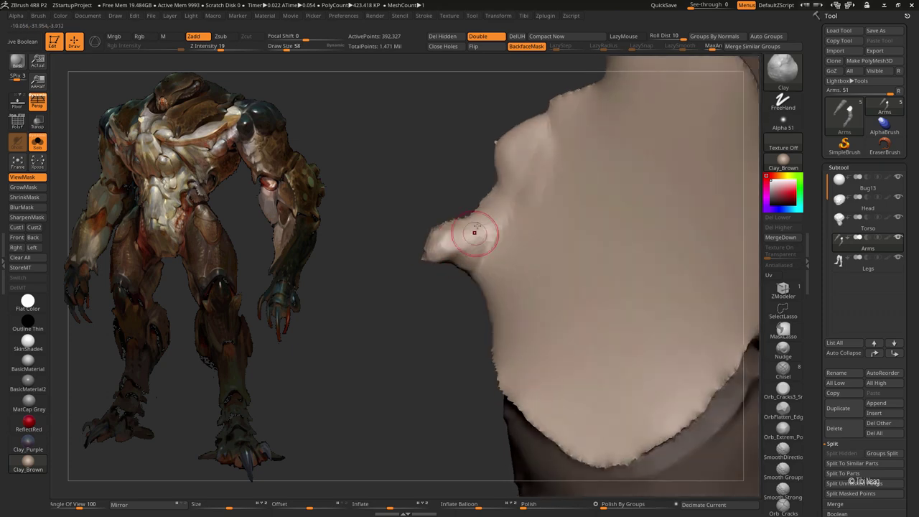
pyautogui.moveTo(445, 171)
pyautogui.mouseDown()
pyautogui.moveTo(561, 334)
pyautogui.moveTo(574, 312)
pyautogui.moveTo(529, 332)
pyautogui.moveTo(501, 238)
pyautogui.moveTo(513, 168)
pyautogui.mouseUp()
# Show all body parts, then select and isolate the Legs, turned toward their open tops
pyautogui.hotkey('ctrl', 'shift', 's')
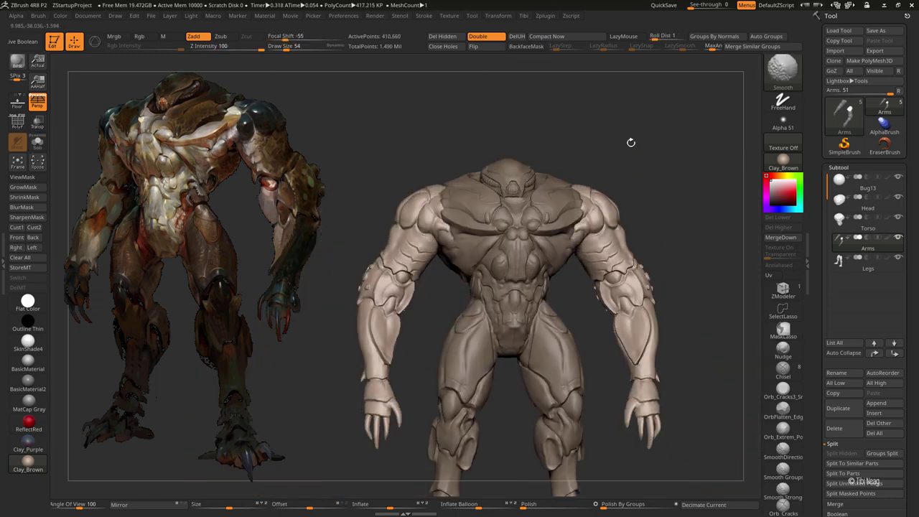
pyautogui.moveTo(676, 149); pyautogui.dragTo(649, 138)
pyautogui.keyDown('alt'); pyautogui.click(503, 402); pyautogui.keyUp('alt')
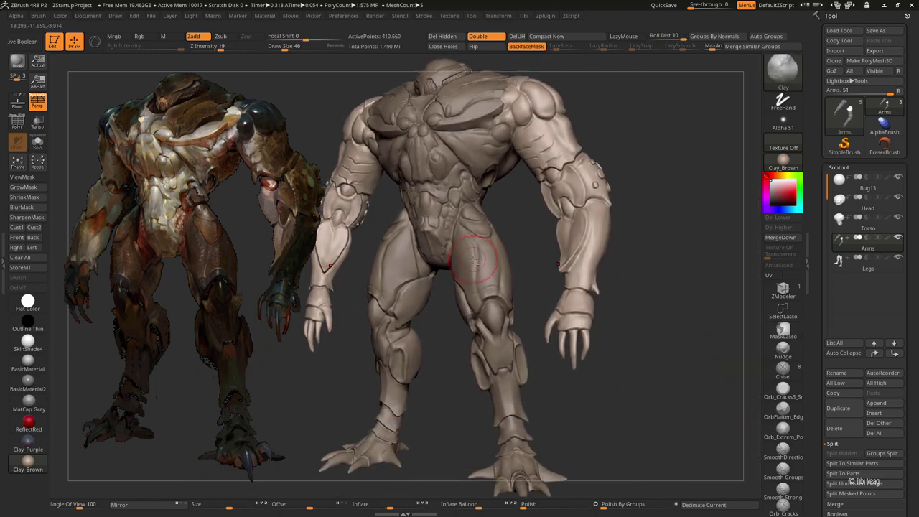
pyautogui.hotkey('ctrl', 'shift', 's')
pyautogui.moveTo(459, 323)
pyautogui.keyDown('alt'); pyautogui.mouseDown()
pyautogui.moveTo(540, 197)
pyautogui.moveTo(533, 264)
pyautogui.mouseUp(); pyautogui.keyUp('alt')
pyautogui.press('w')
pyautogui.press('q')
# Smooth the open tops of the Legs into rounded caps
pyautogui.moveTo(473, 161); pyautogui.dragTo(455, 172)
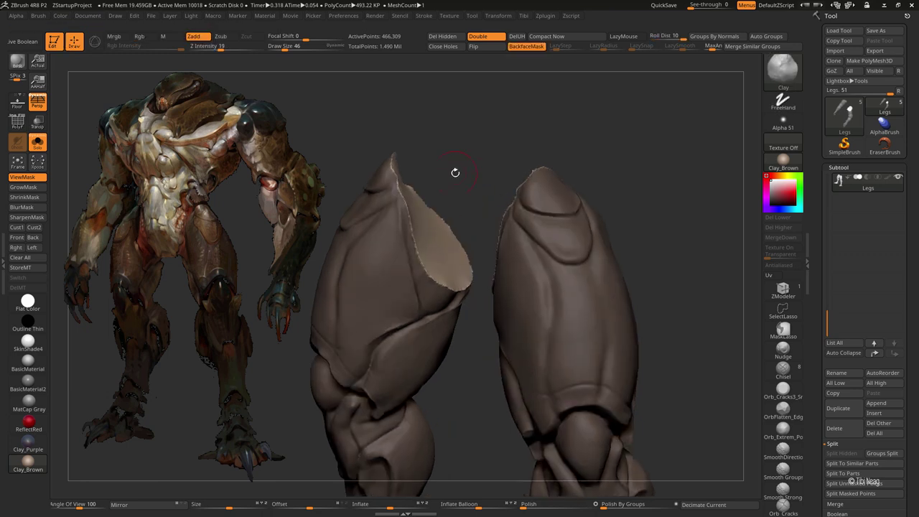
pyautogui.press('w')
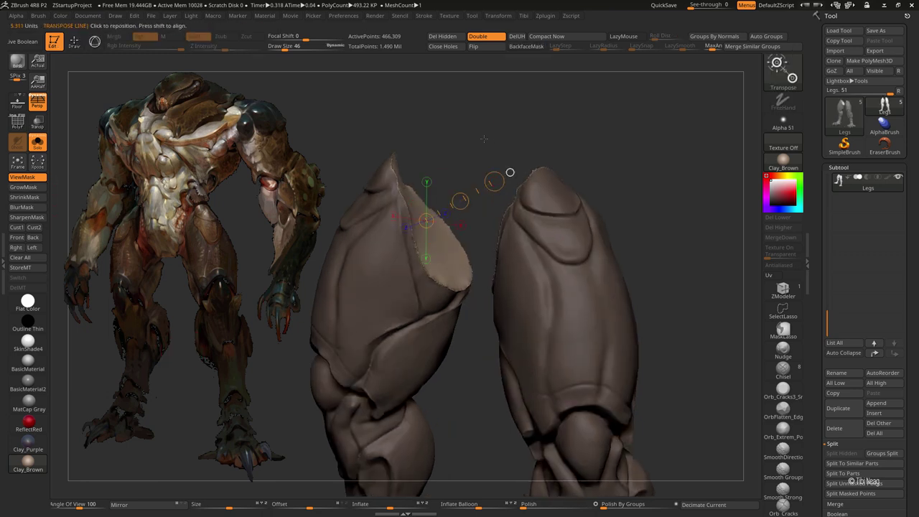
pyautogui.hotkey('ctrl', 'z')
pyautogui.press('q')
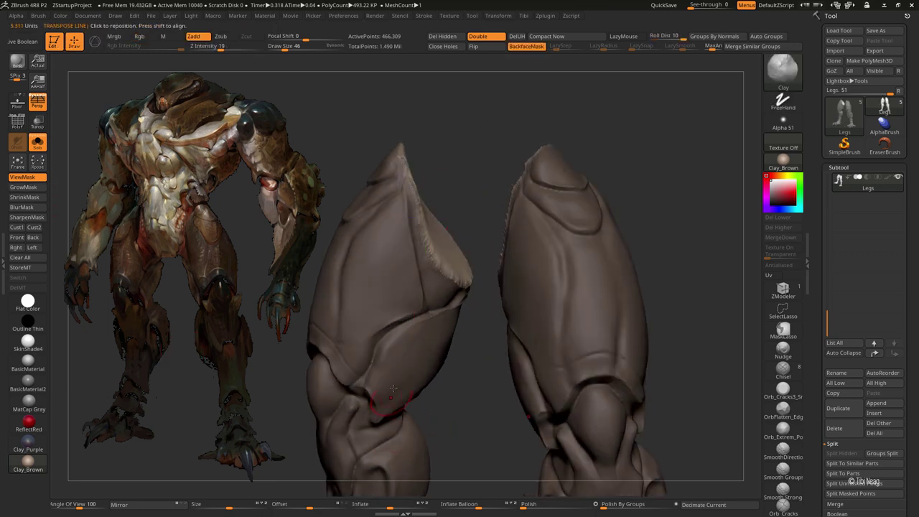
pyautogui.click(94, 41)
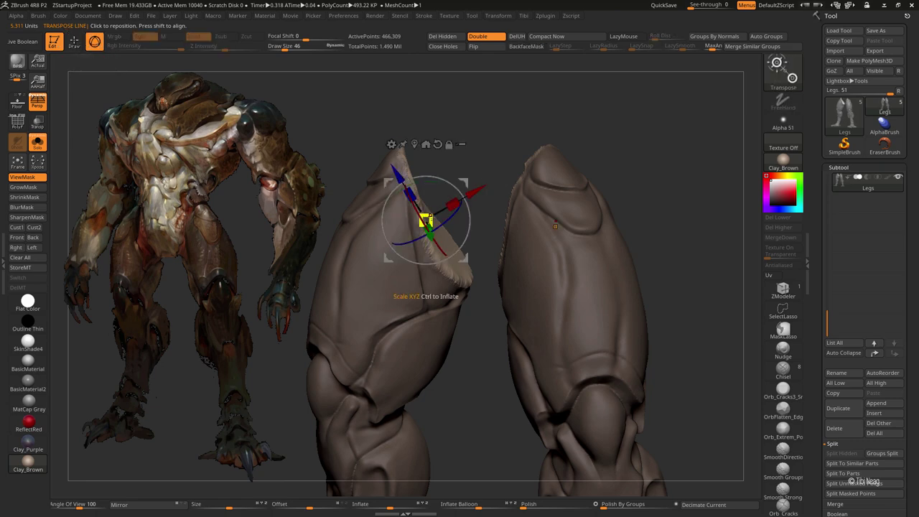
pyautogui.moveTo(454, 262)
pyautogui.mouseDown()
pyautogui.moveTo(472, 174)
pyautogui.moveTo(480, 218)
pyautogui.moveTo(533, 180)
pyautogui.moveTo(546, 201)
pyautogui.mouseUp()
pyautogui.press('q')
pyautogui.press('w')
pyautogui.press('q')
pyautogui.press('shift')
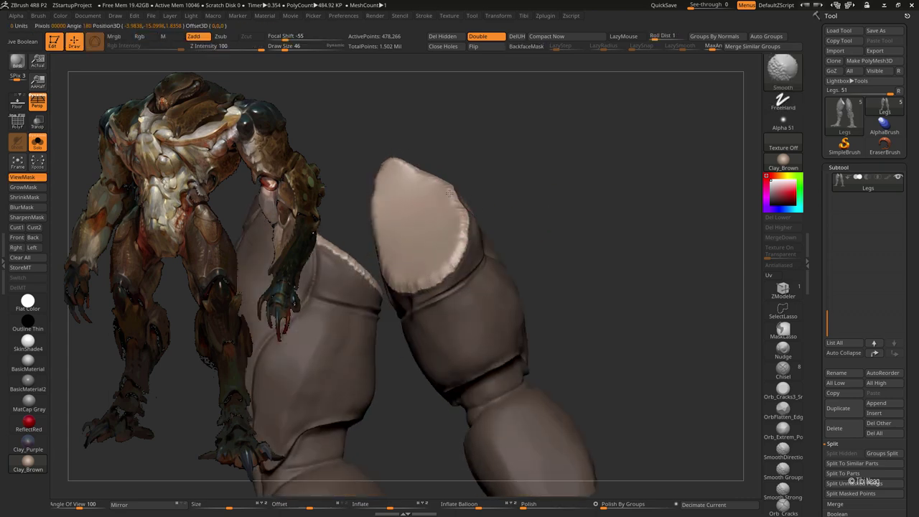
pyautogui.keyDown('shift'); pyautogui.moveTo(449, 192); pyautogui.dragTo(468, 191); pyautogui.keyUp('shift')
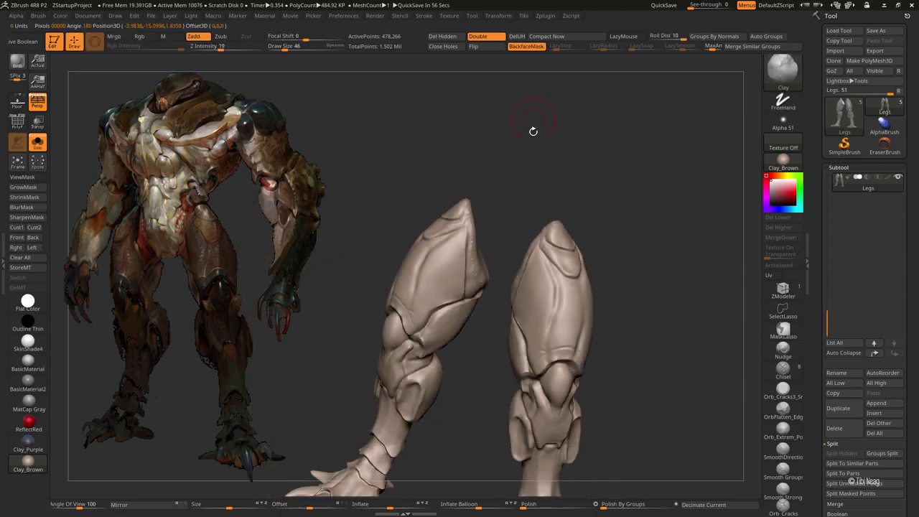
# Isolate the Torso, mask around its bottom opening, smooth it closed, and clear the mask
pyautogui.hotkey('ctrl', 'shift', 'f')
pyautogui.keyDown('alt'); pyautogui.click(547, 251); pyautogui.keyUp('alt')
pyautogui.hotkey('ctrl', 'shift', 'f')
pyautogui.keyDown('ctrl'); pyautogui.moveTo(547, 251); pyautogui.dragTo(671, 291, button='right'); pyautogui.keyUp('ctrl')
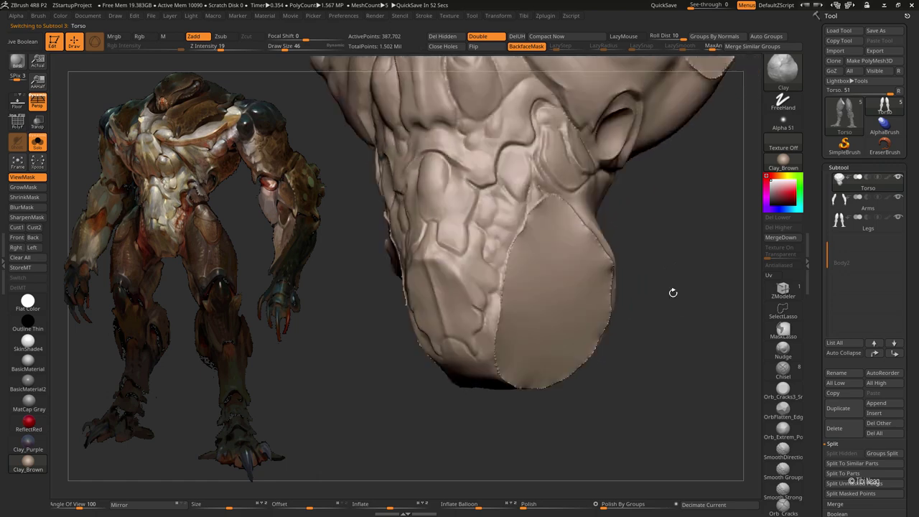
pyautogui.keyDown('ctrl'); pyautogui.click(574, 275); pyautogui.keyUp('ctrl')
pyautogui.click(41, 187)
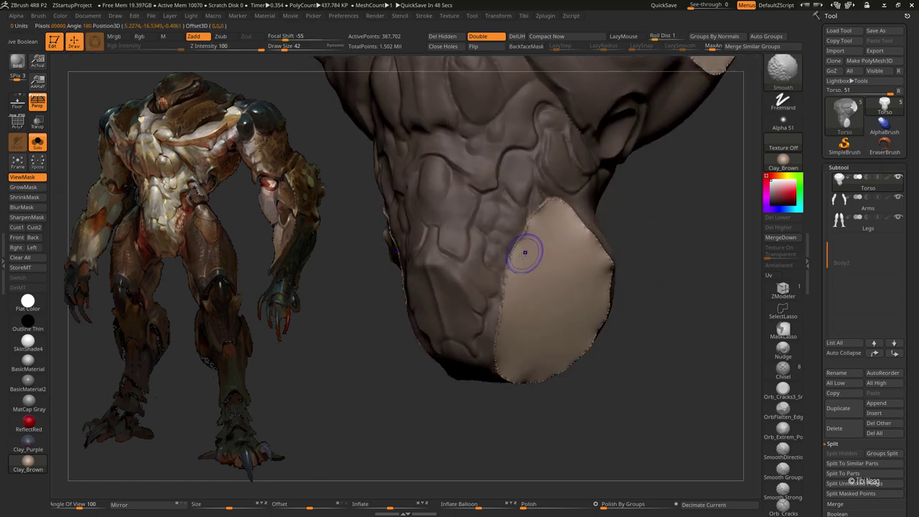
pyautogui.moveTo(506, 346); pyautogui.dragTo(641, 353, button='right')
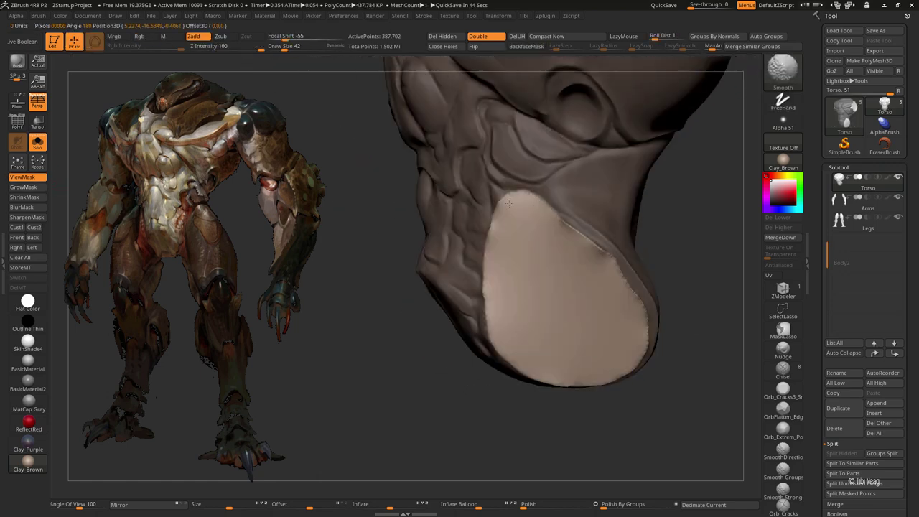
pyautogui.moveTo(508, 204)
pyautogui.mouseDown(button='right')
pyautogui.moveTo(478, 322)
pyautogui.moveTo(512, 190)
pyautogui.mouseUp(button='right')
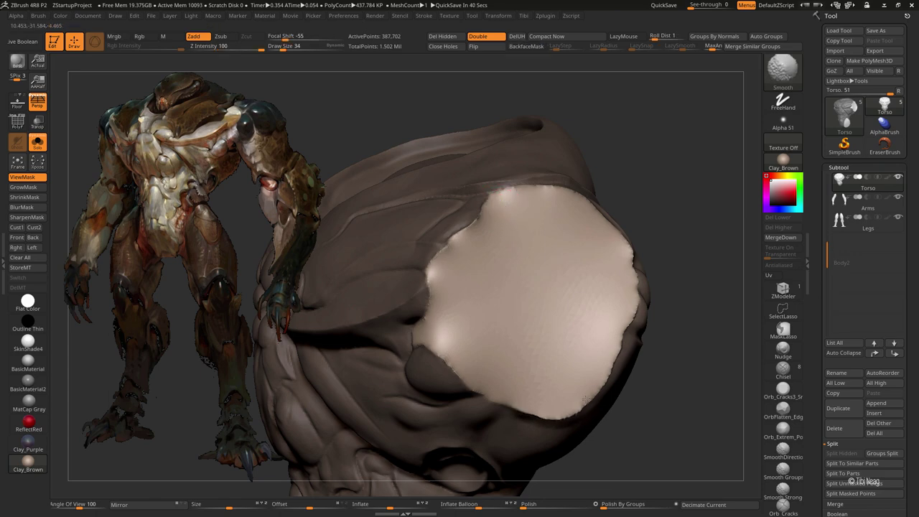
pyautogui.keyDown('ctrl'); pyautogui.click(661, 188); pyautogui.keyUp('ctrl')
pyautogui.moveTo(340, 103)
pyautogui.mouseDown(button='right')
pyautogui.moveTo(639, 145)
pyautogui.moveTo(886, 295)
pyautogui.mouseUp(button='right')
pyautogui.scroll(-3, 886, 296)
# DynaMesh the Torso at resolution 64 and frame the remeshed torso
pyautogui.scroll(-3, 854, 309)
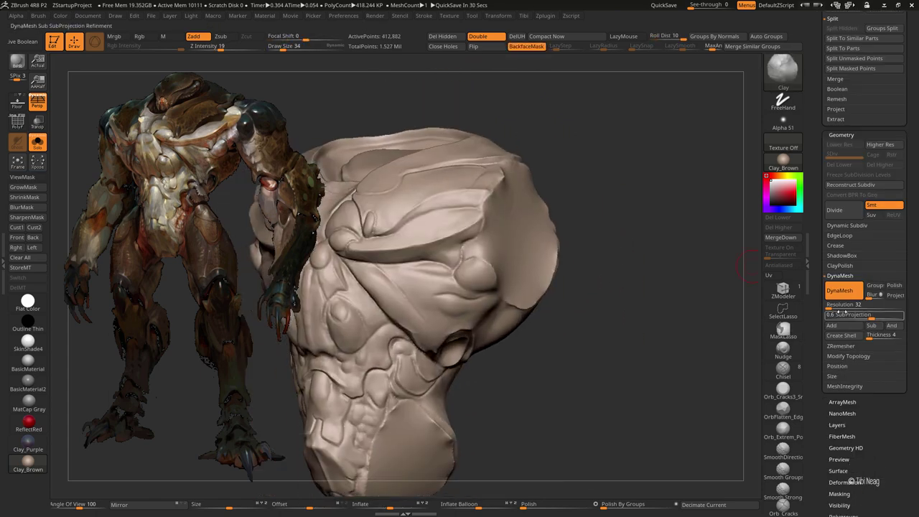
pyautogui.hotkey('ctrl', 'd')
pyautogui.keyDown('ctrl'); pyautogui.moveTo(537, 122); pyautogui.dragTo(459, 79, button='right'); pyautogui.keyUp('ctrl')
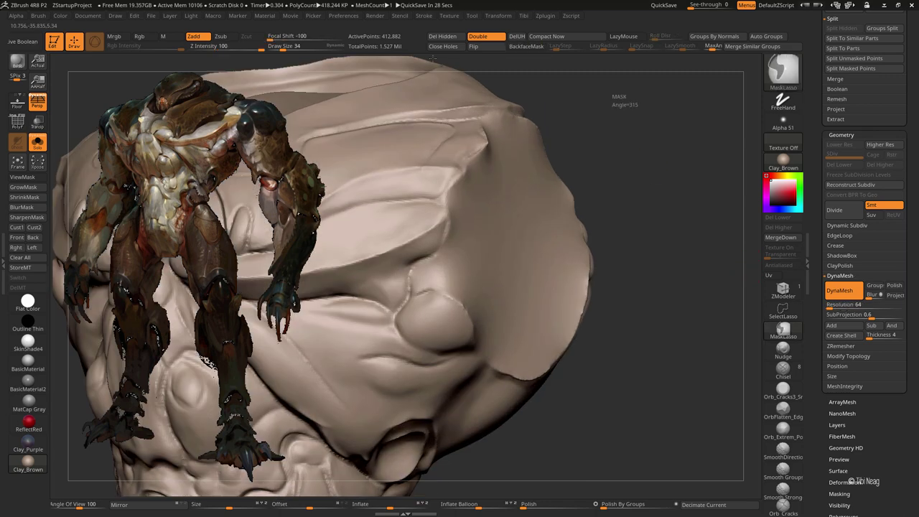
pyautogui.press('f')
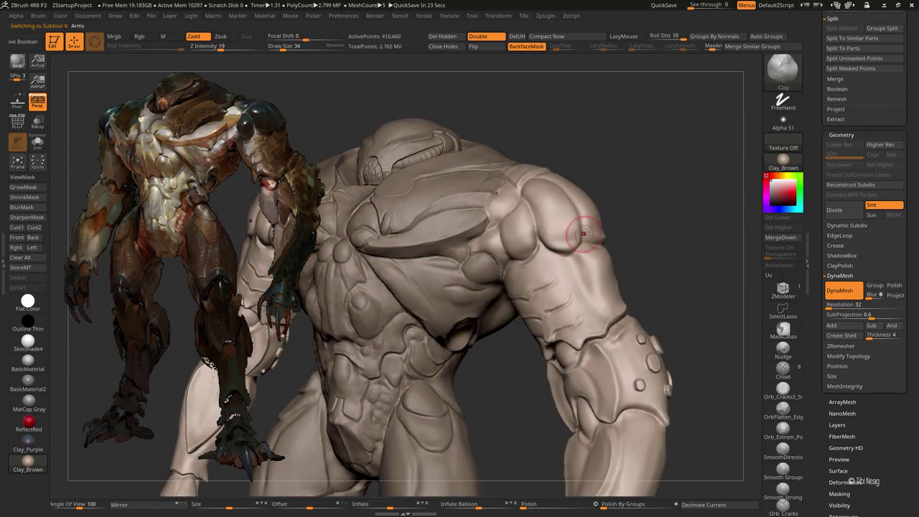
# Select the Arms, turn to its pale opening for lasso masking, then make Bug13 active
pyautogui.press('Down')
pyautogui.moveTo(564, 153)
pyautogui.mouseDown()
pyautogui.moveTo(406, 153)
pyautogui.moveTo(521, 111)
pyautogui.mouseUp()
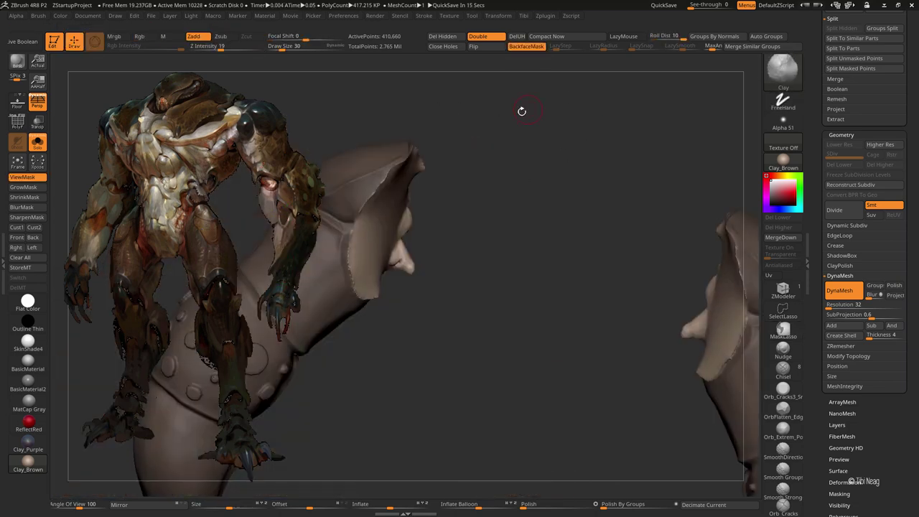
pyautogui.moveTo(425, 304); pyautogui.dragTo(438, 309)
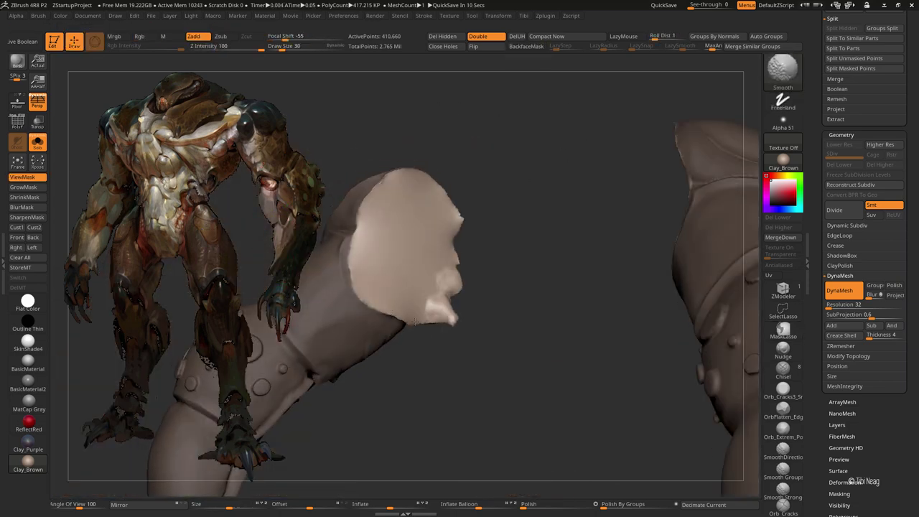
pyautogui.moveTo(459, 267)
pyautogui.mouseDown()
pyautogui.moveTo(460, 283)
pyautogui.moveTo(524, 114)
pyautogui.moveTo(446, 219)
pyautogui.mouseUp()
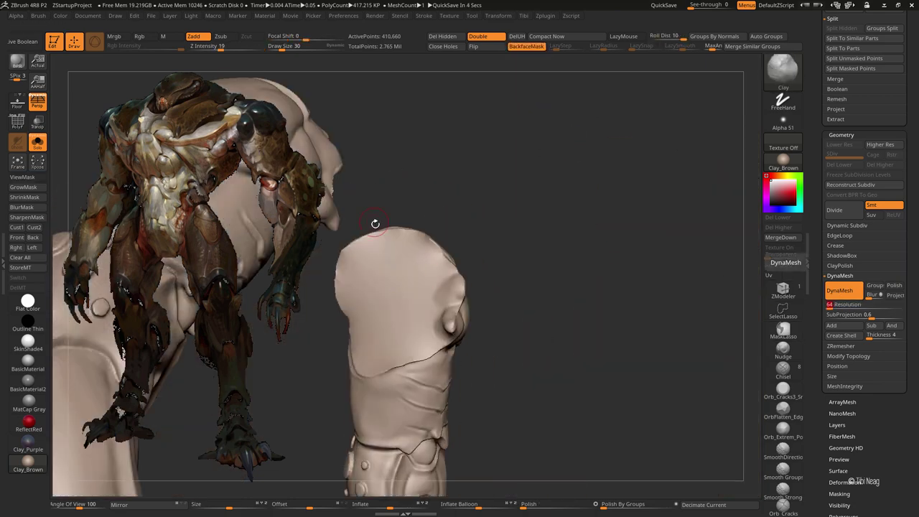
pyautogui.press('ctrl')
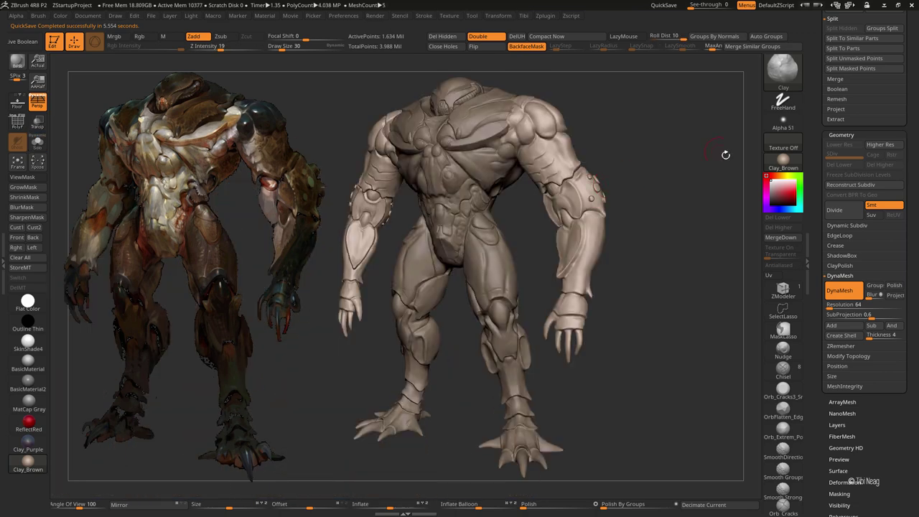
pyautogui.scroll(10, 835, 212)
pyautogui.click(861, 174)
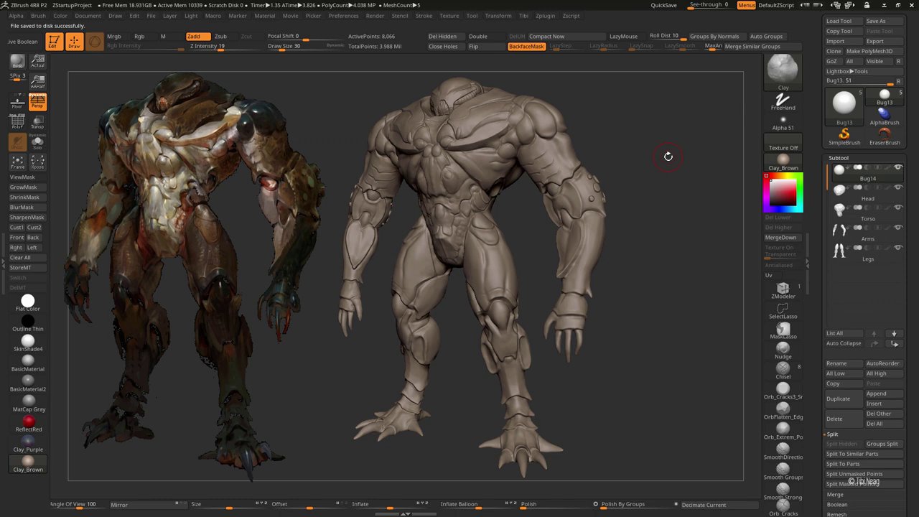
# Isolate the Legs, inspect their smoothed tops and claws, and collapse the Split options
pyautogui.click(846, 256)
pyautogui.hotkey('shift', 'ctrl', 's')
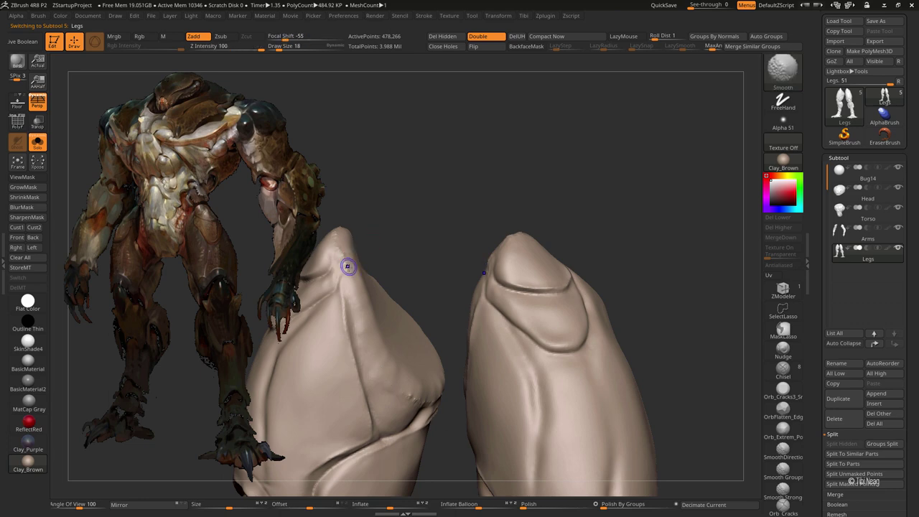
pyautogui.moveTo(402, 201); pyautogui.dragTo(450, 180)
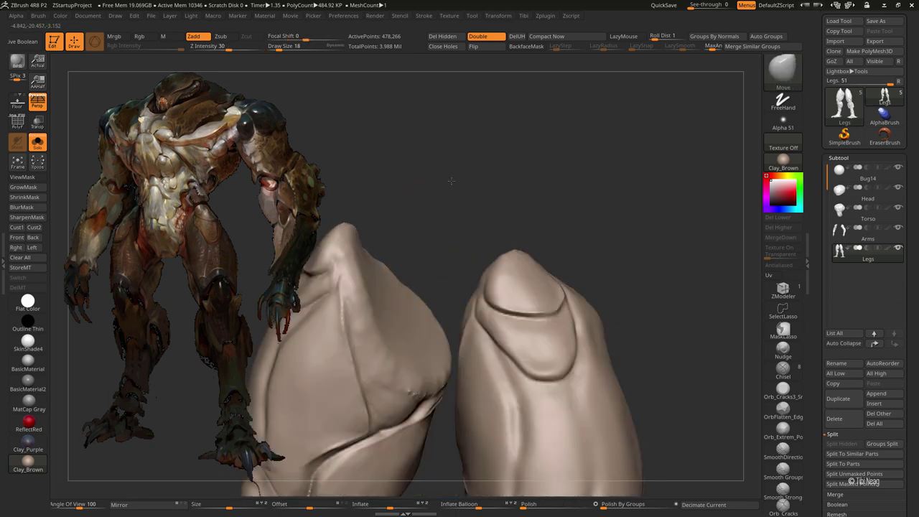
pyautogui.moveTo(396, 359); pyautogui.dragTo(440, 385)
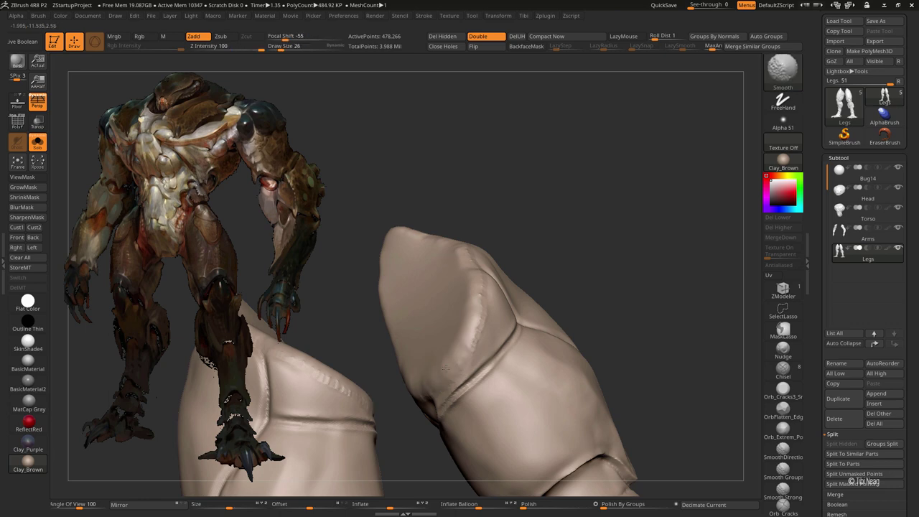
pyautogui.moveTo(482, 292); pyautogui.dragTo(471, 314)
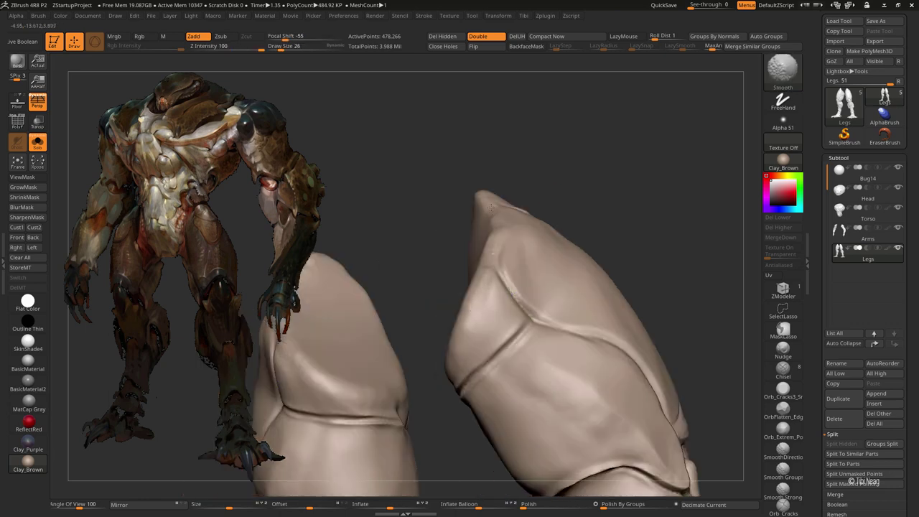
pyautogui.moveTo(490, 208)
pyautogui.mouseDown()
pyautogui.moveTo(514, 195)
pyautogui.moveTo(537, 155)
pyautogui.moveTo(751, 244)
pyautogui.mouseUp()
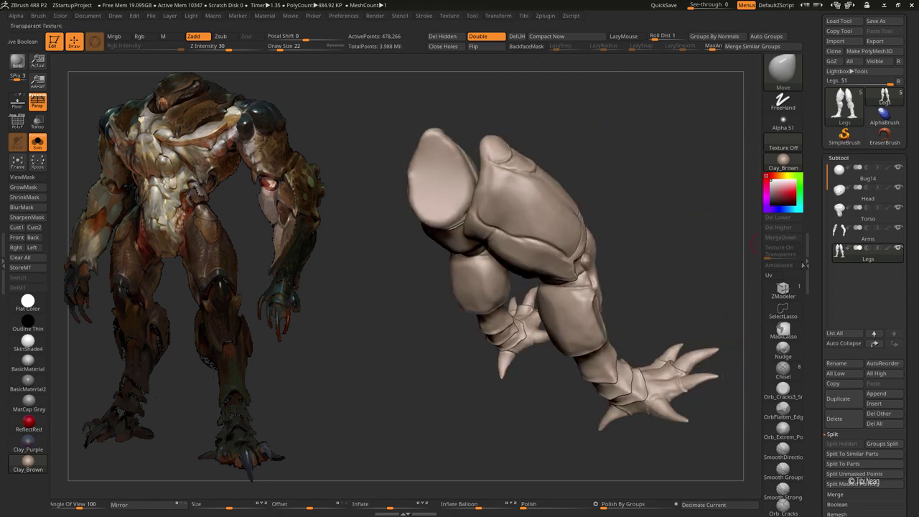
pyautogui.scroll(-5, 855, 362)
pyautogui.click(848, 213)
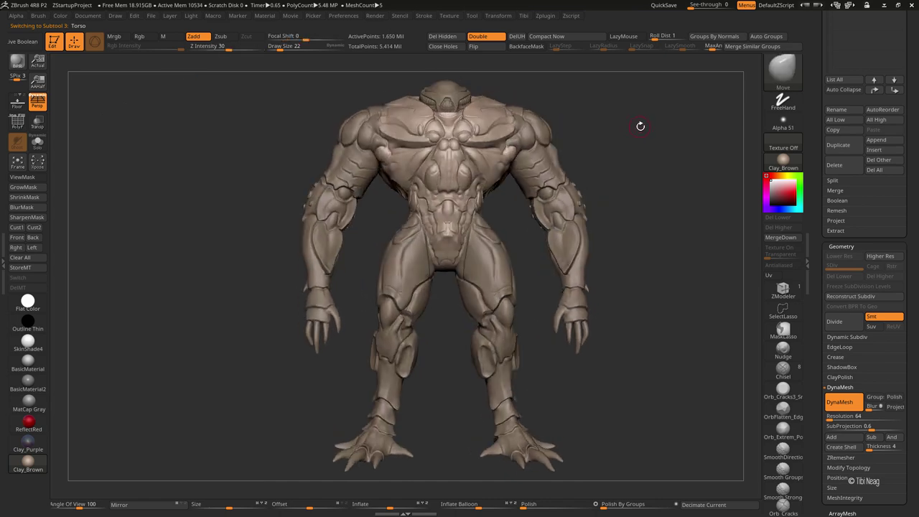
# Turn the finished creature to a three-quarter back view for the concept comparison
pyautogui.moveTo(640, 126)
pyautogui.mouseDown()
pyautogui.moveTo(680, 141)
pyautogui.moveTo(813, 146)
pyautogui.moveTo(655, 158)
pyautogui.moveTo(689, 179)
pyautogui.mouseUp()
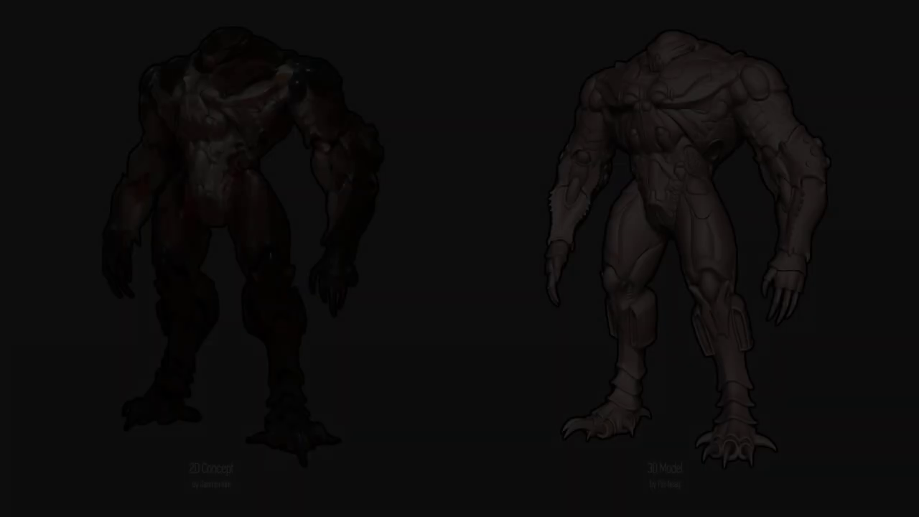